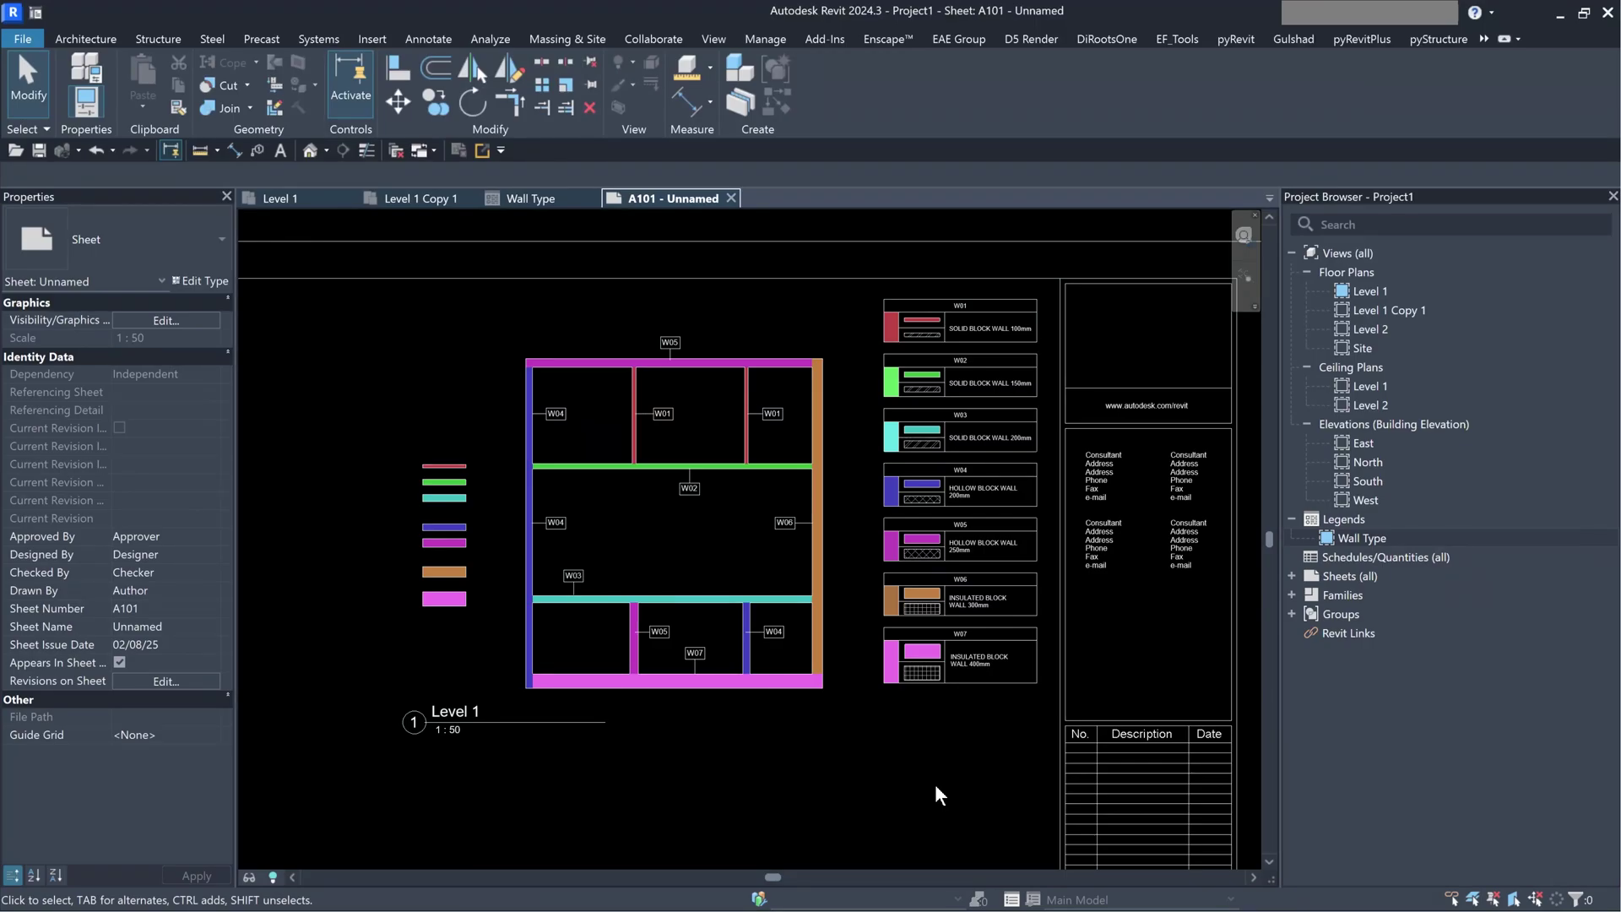
- Bring the Level 1 floor plan with its seven sample wall rectangles into view
scroll(944, 782, up, 2)
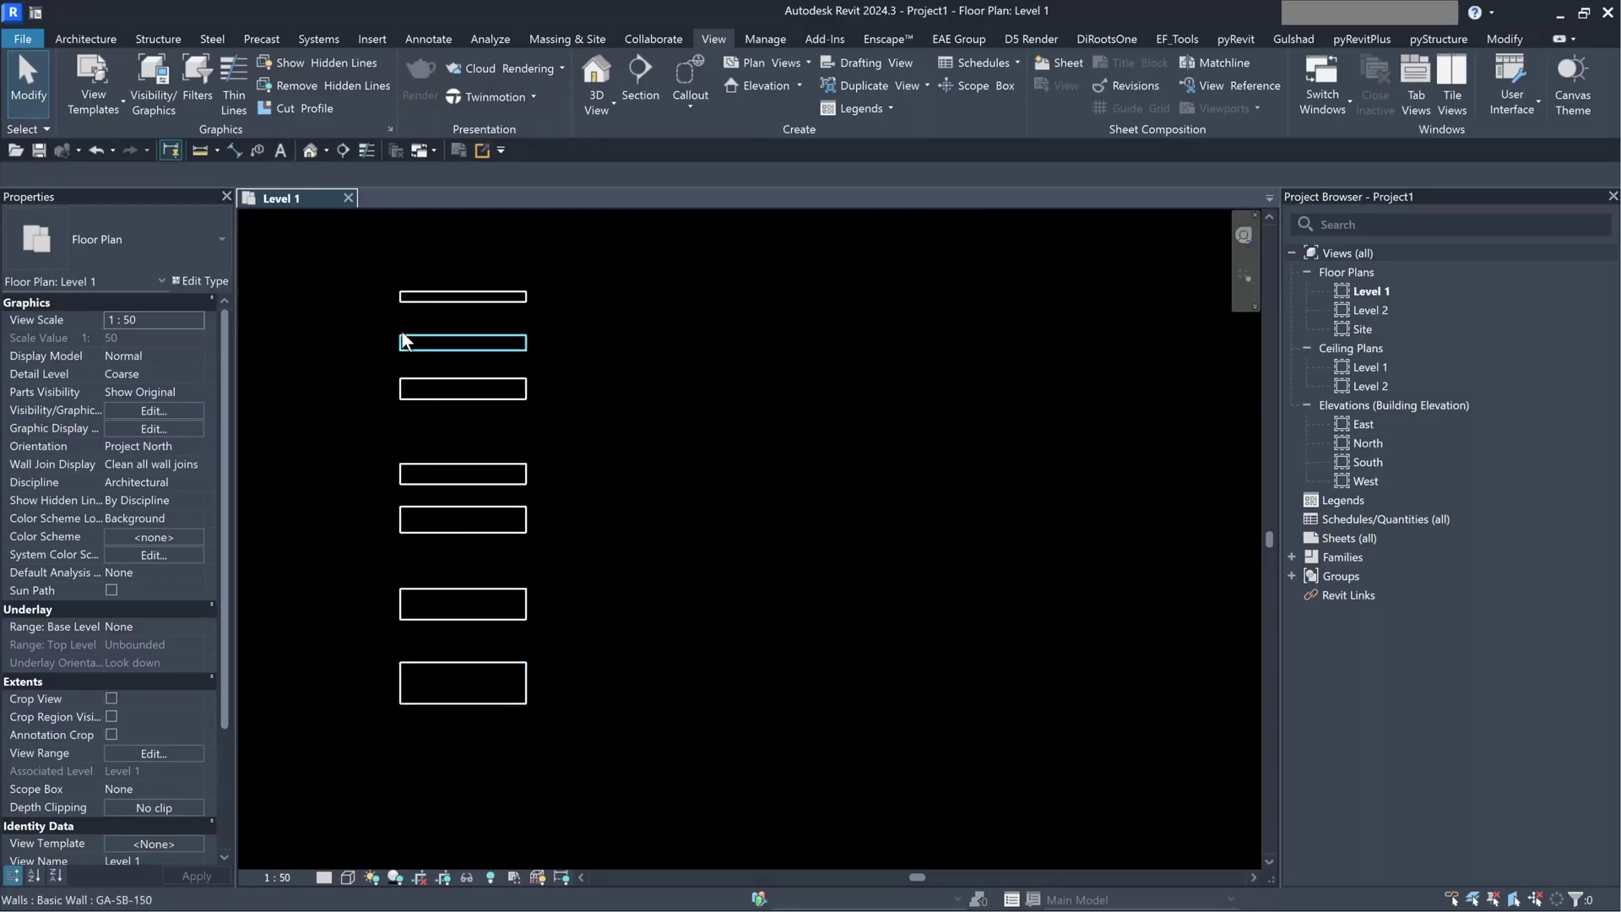
- Tag the first four walls with GA-SB-100, GA-SB-150, GA-SB-200 and GA-HB-200 tags using TG
click(434, 292)
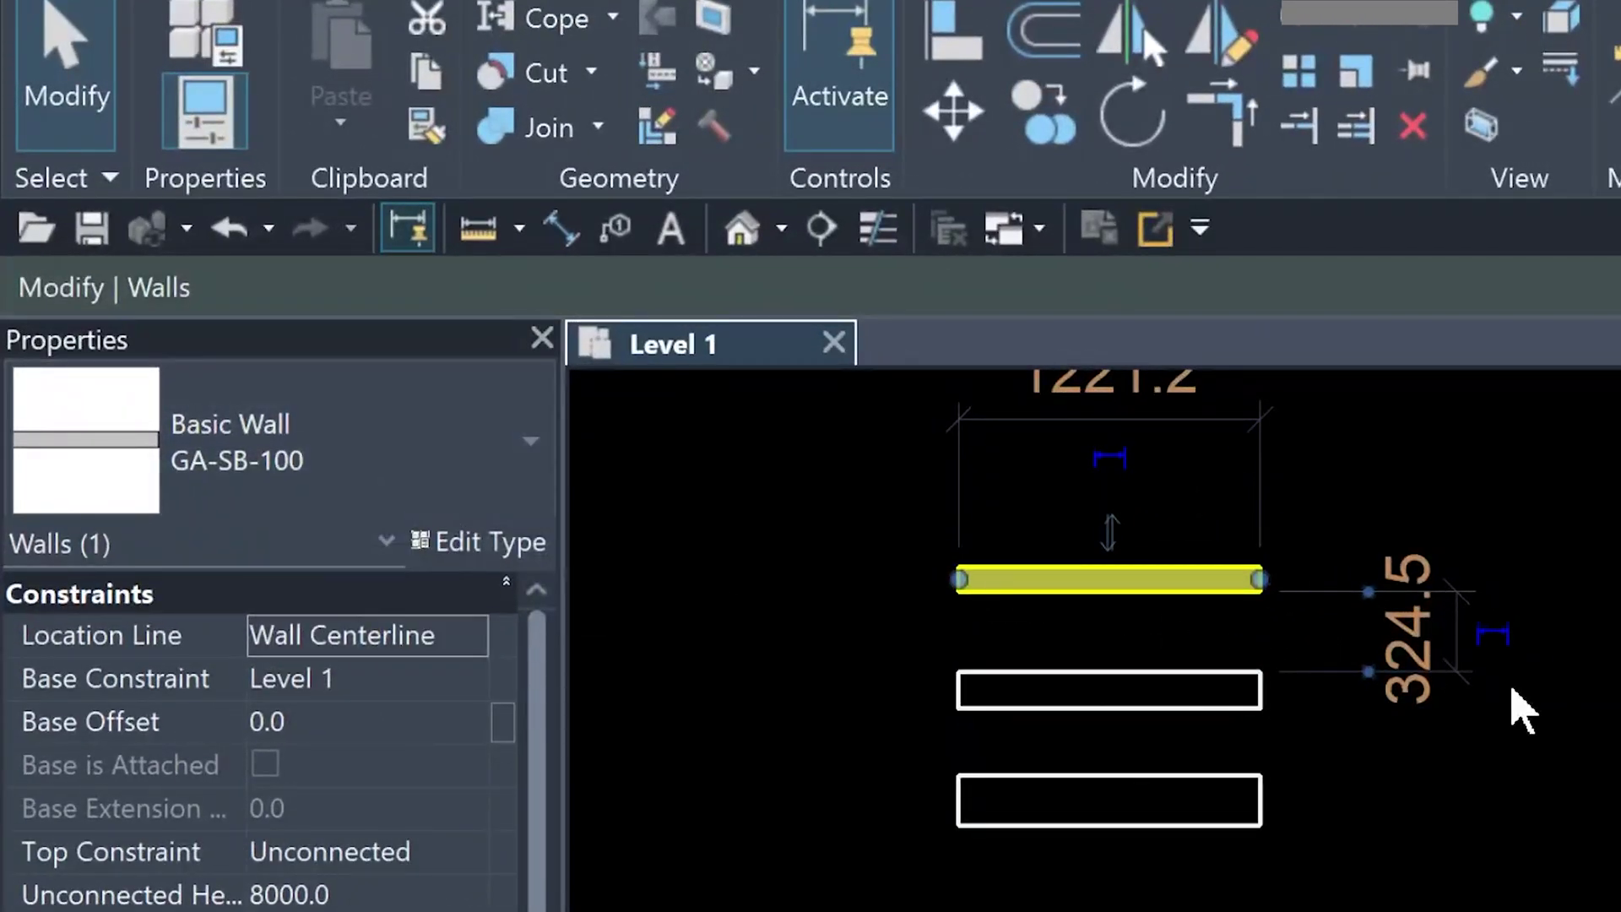
click(1116, 510)
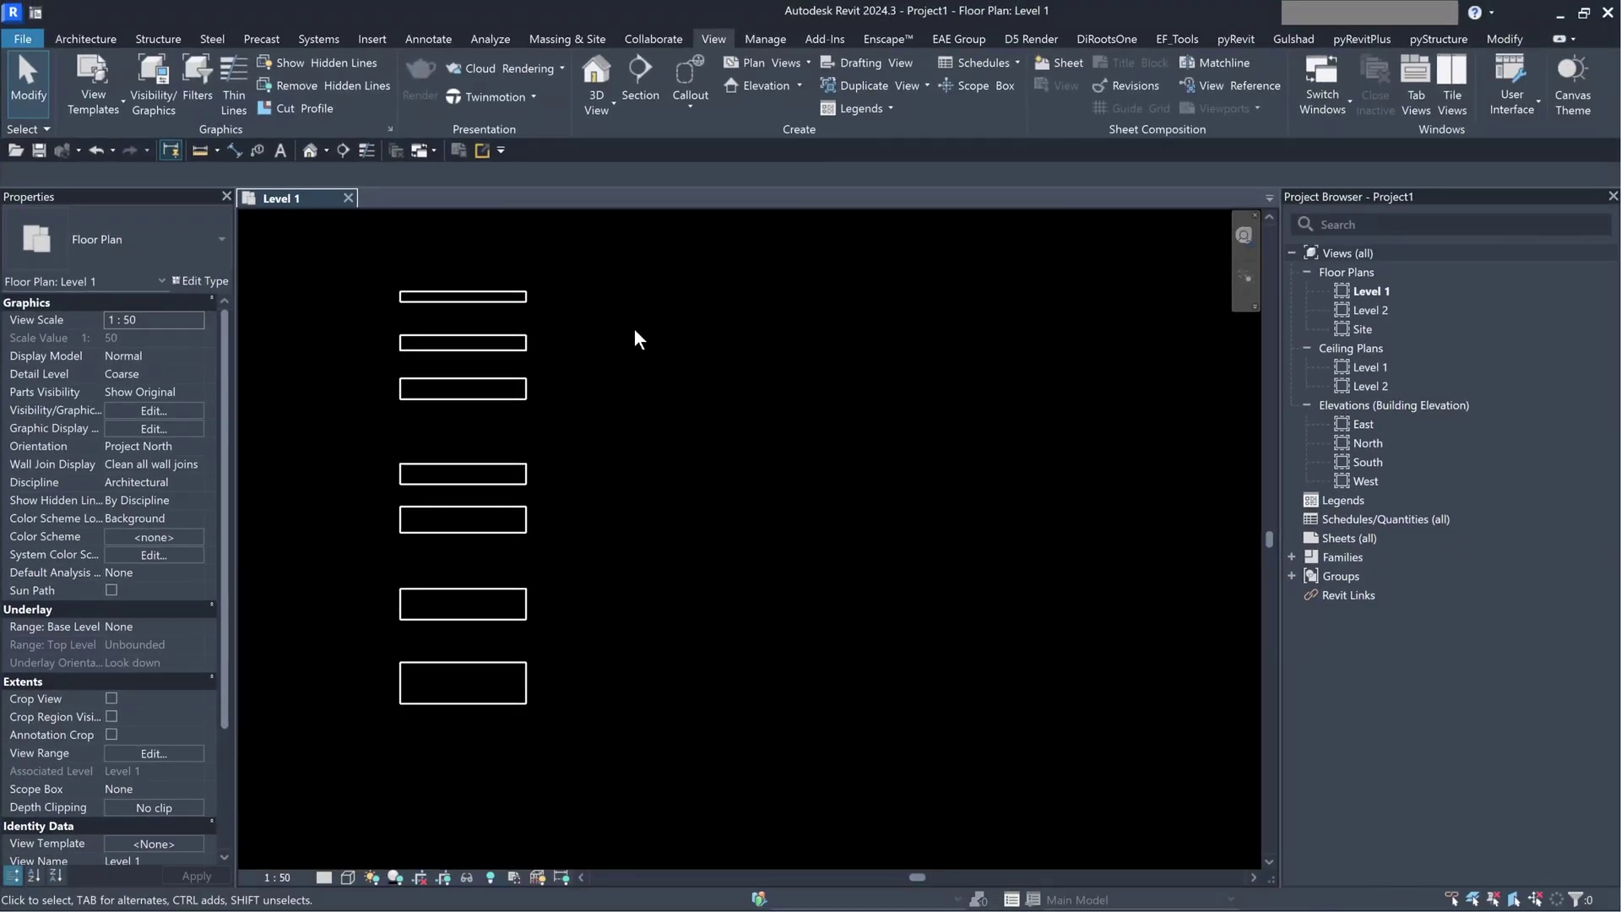
key(t)
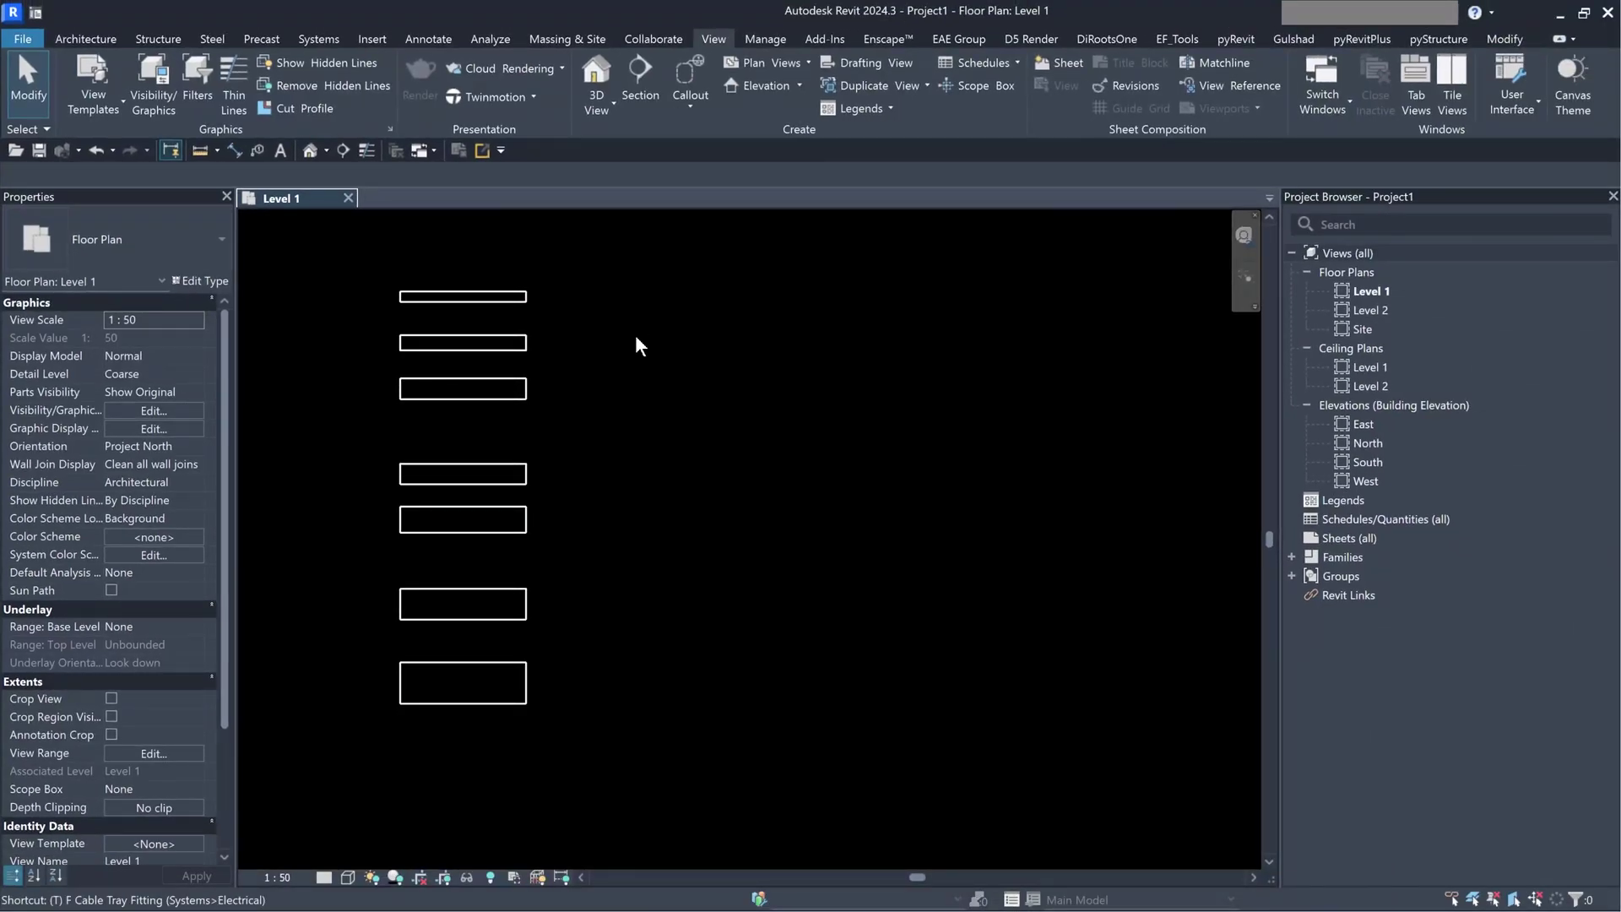
key(g)
click(514, 297)
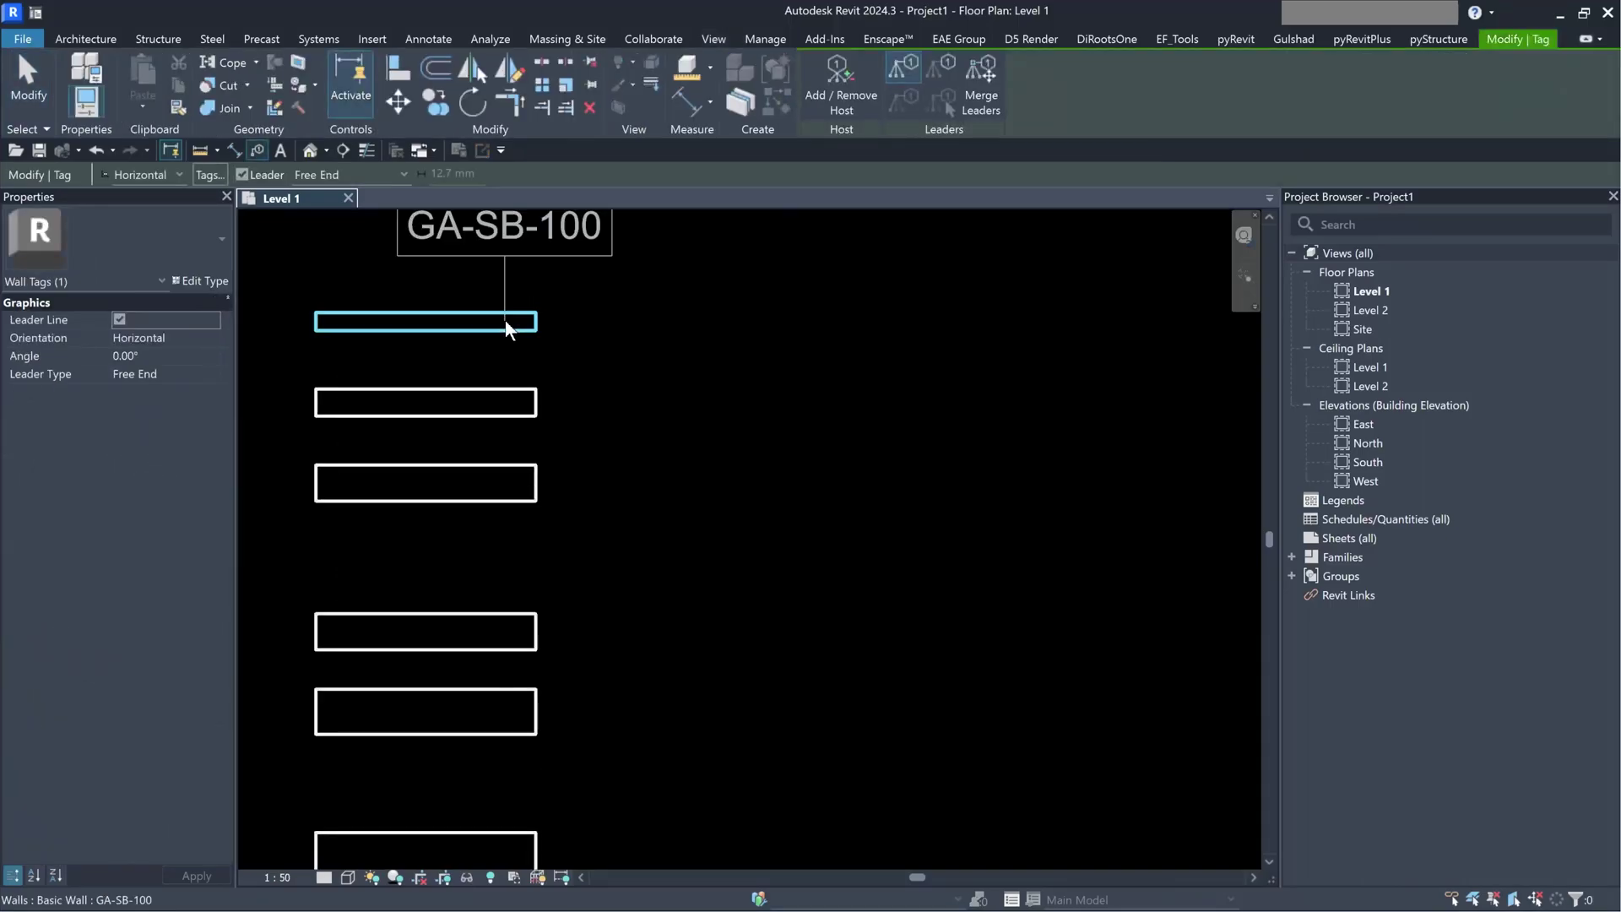
click(621, 311)
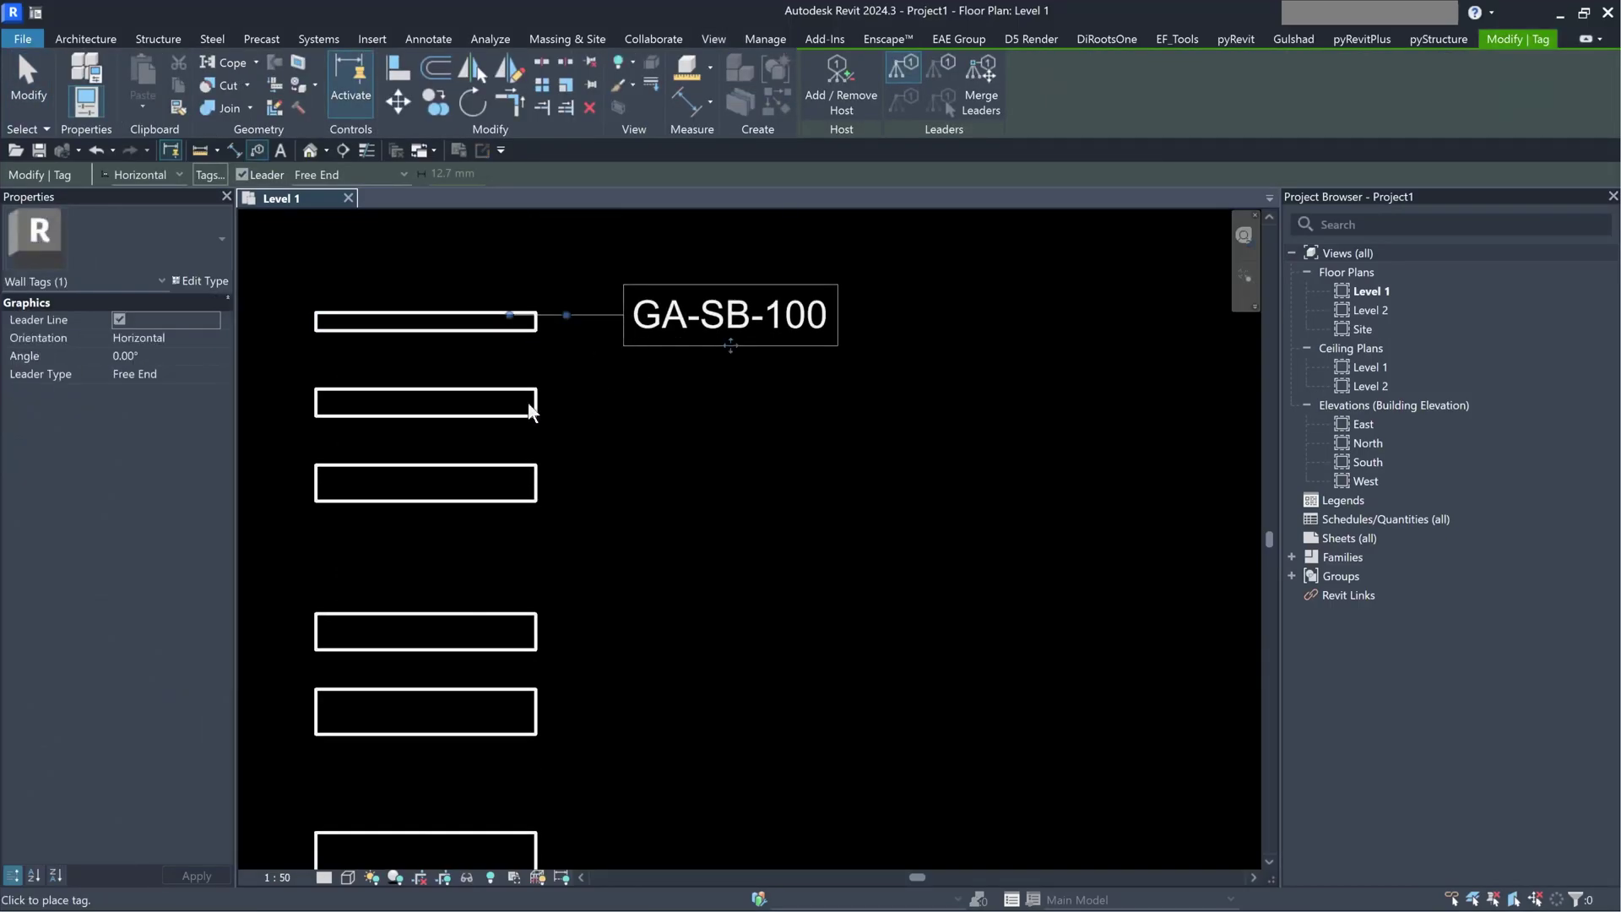
click(511, 414)
click(616, 402)
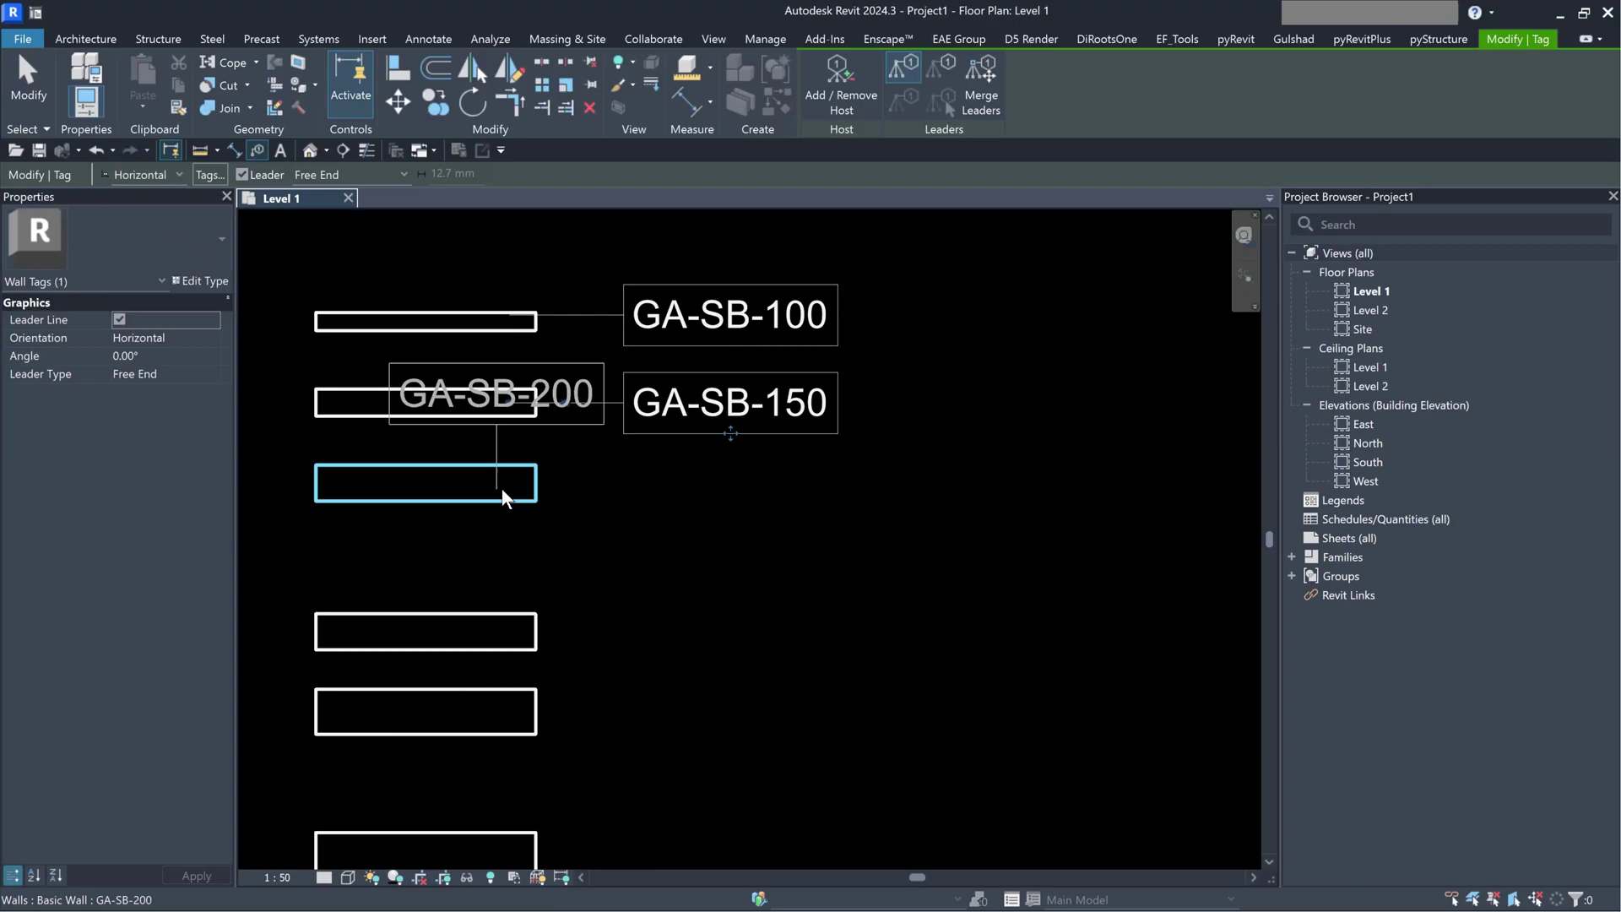
click(501, 488)
click(626, 489)
click(500, 629)
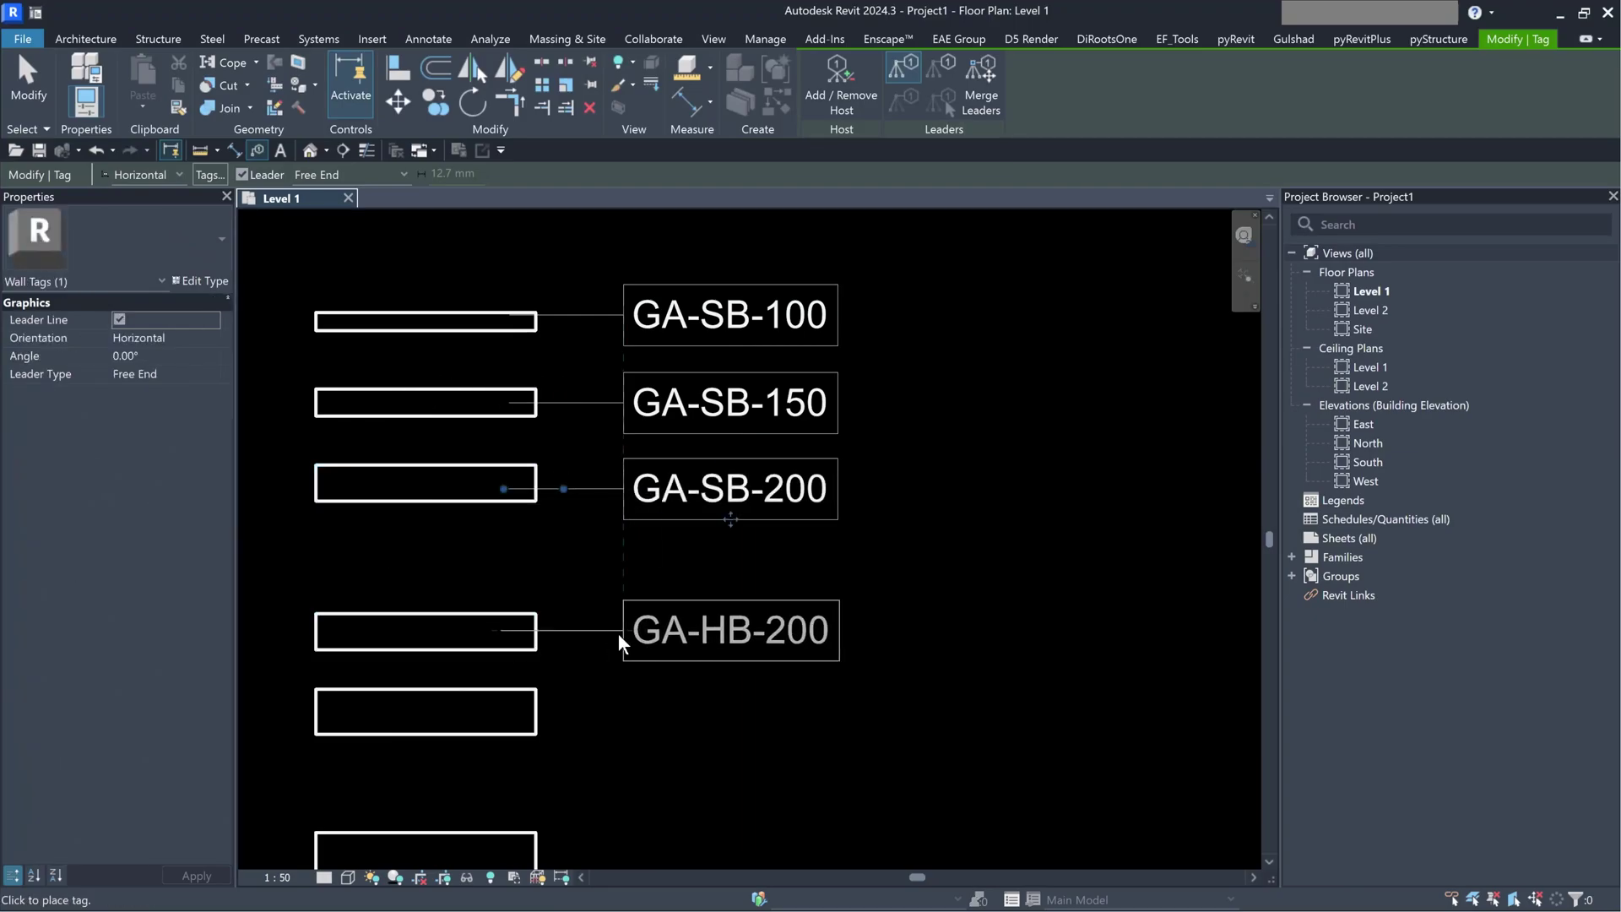
click(621, 632)
- Tag the lower walls with GA-HB-250, GA-TB-300 and GA-TB-400 tags to their right
middle_drag(621, 631, 613, 445)
click(504, 532)
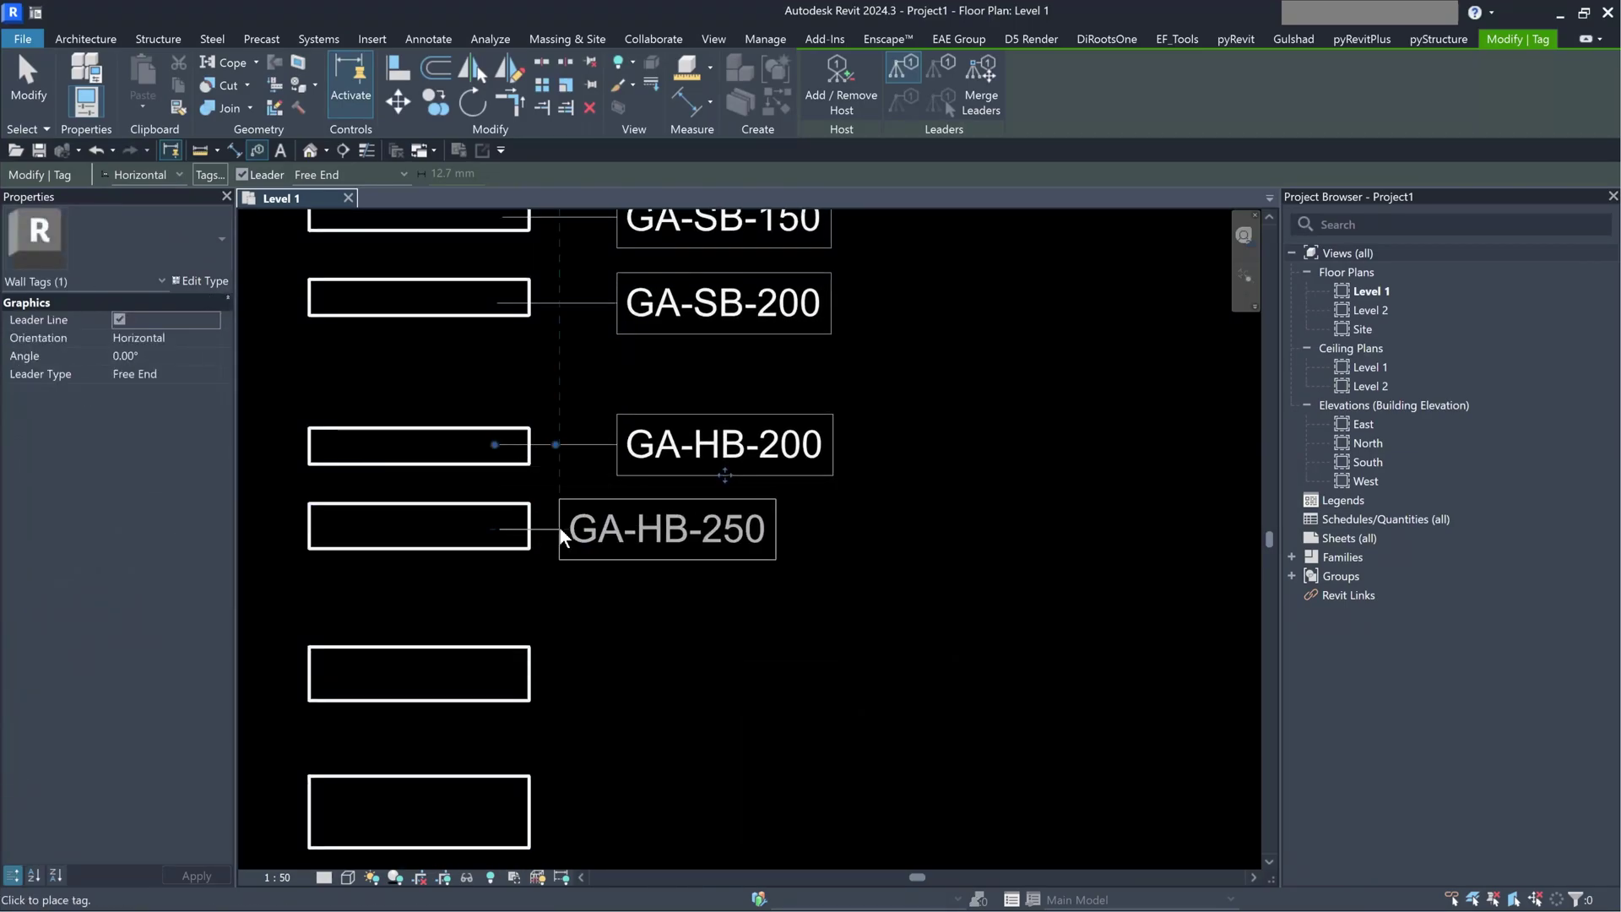
click(611, 525)
click(506, 680)
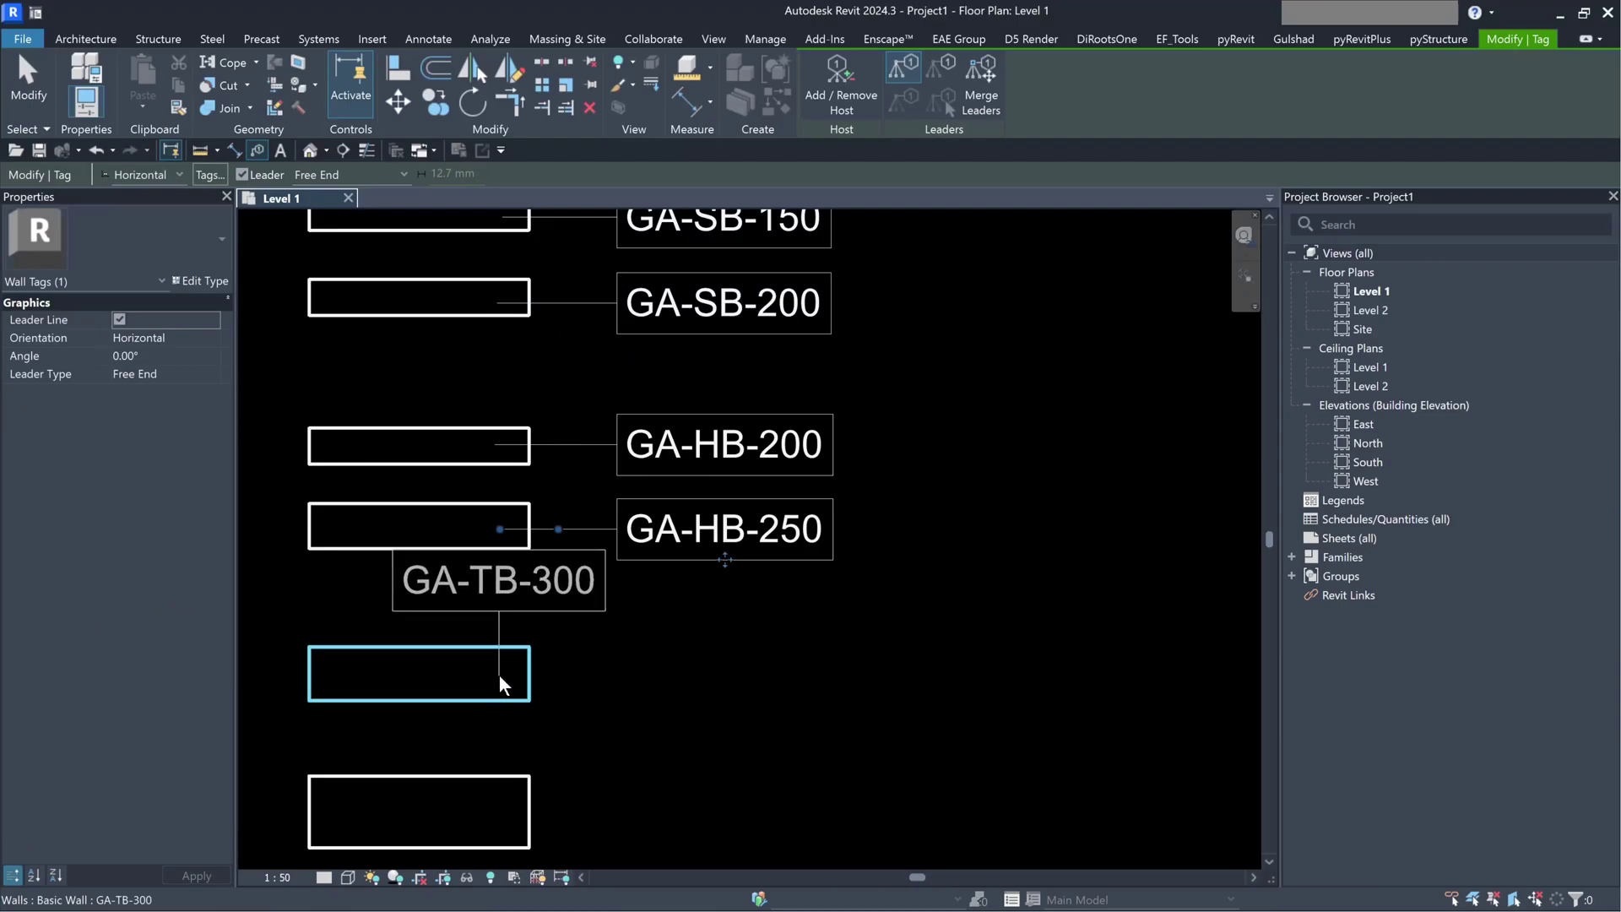
click(627, 676)
middle_drag(655, 689, 632, 479)
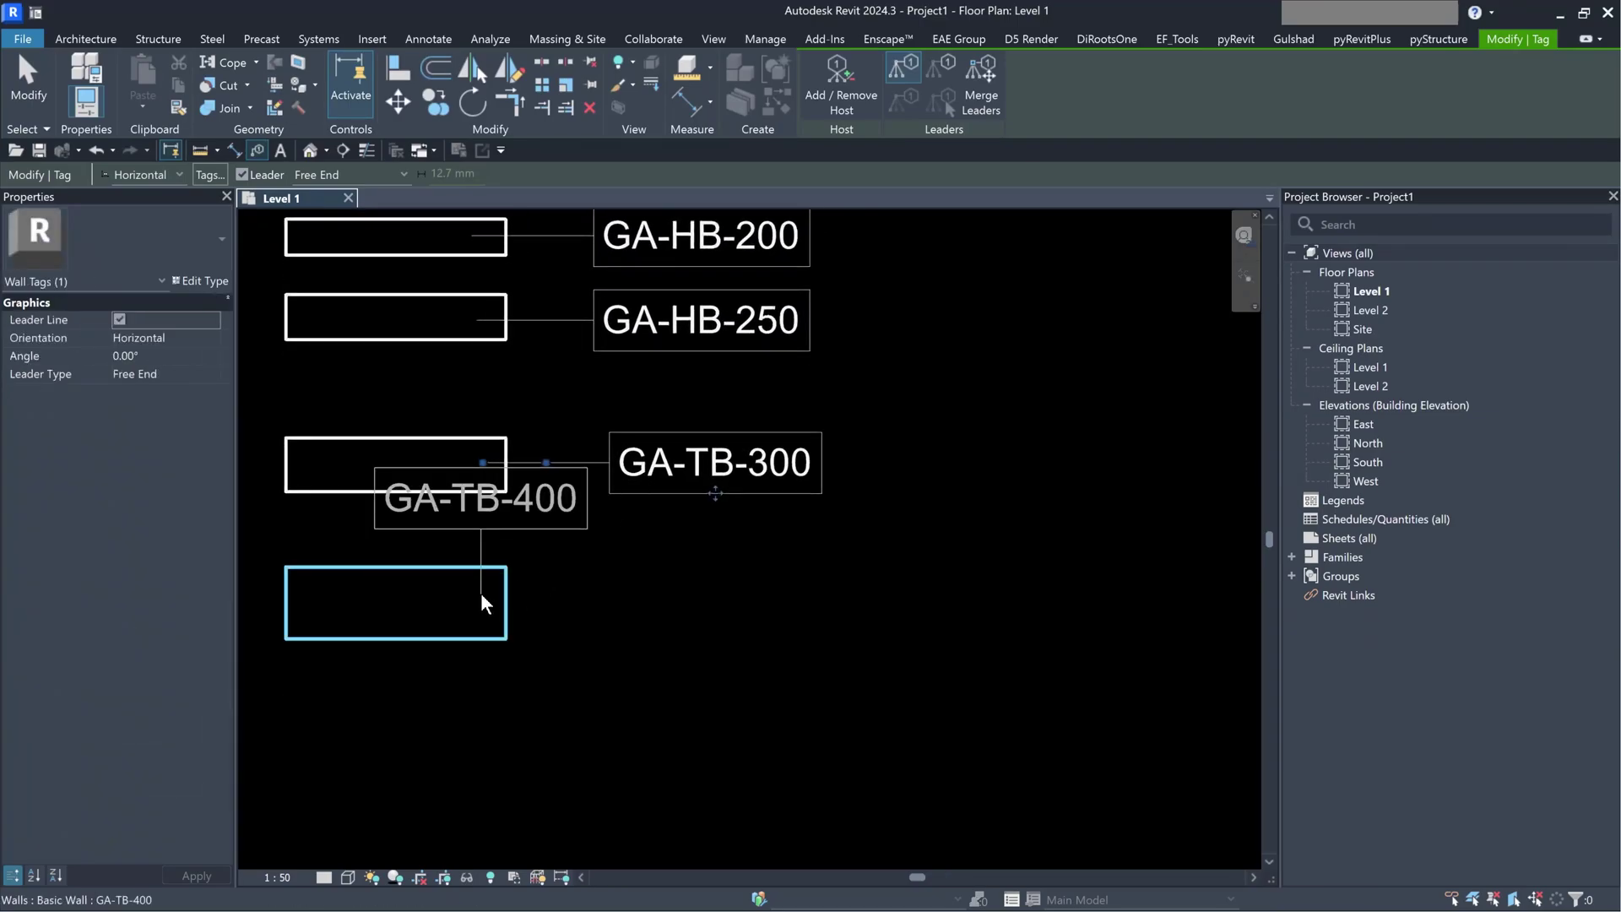
click(479, 593)
click(606, 594)
- Finish tagging and frame all seven wall tags in the view
key(Escape)
scroll(679, 682, down, 2)
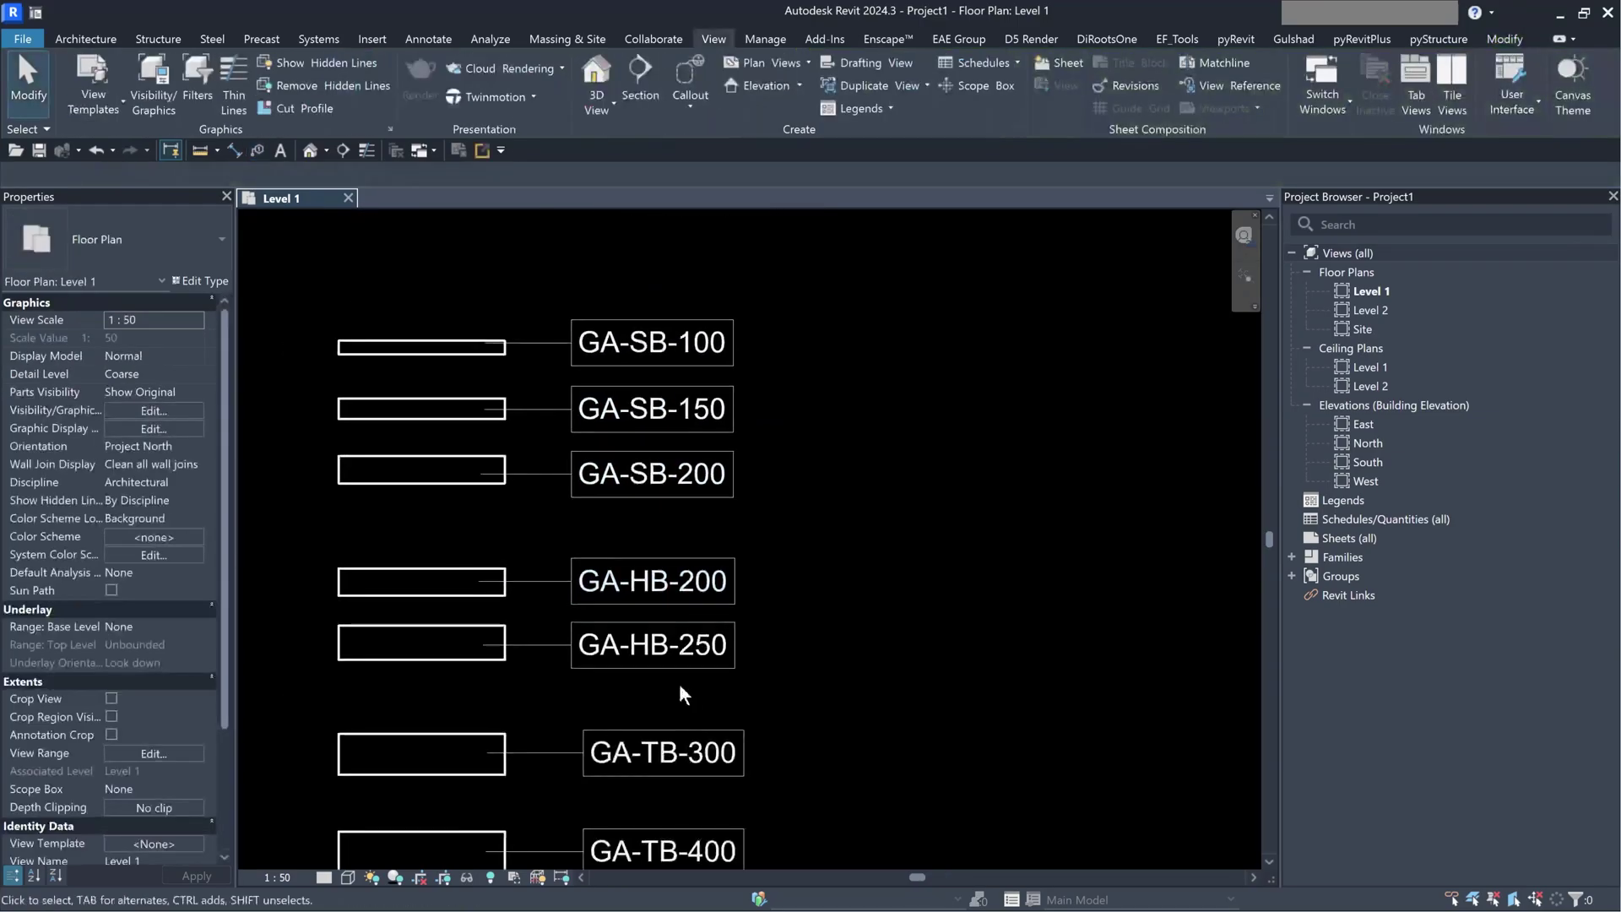
scroll(574, 331, up, 3)
middle_drag(574, 331, 643, 365)
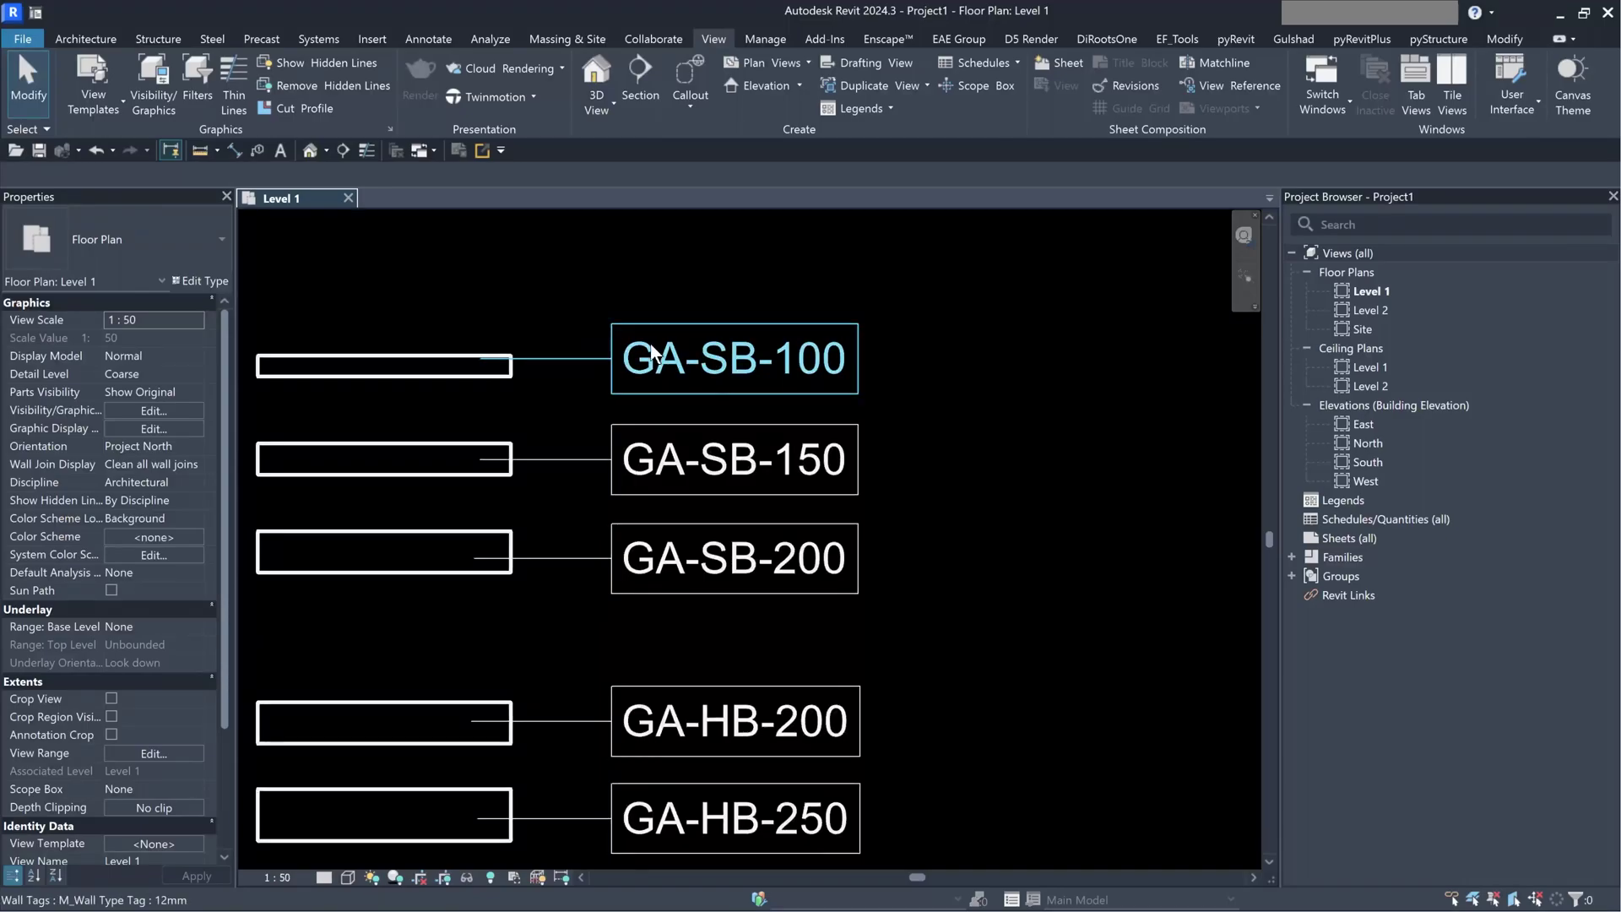
scroll(742, 438, down, 1)
scroll(702, 398, down, 1)
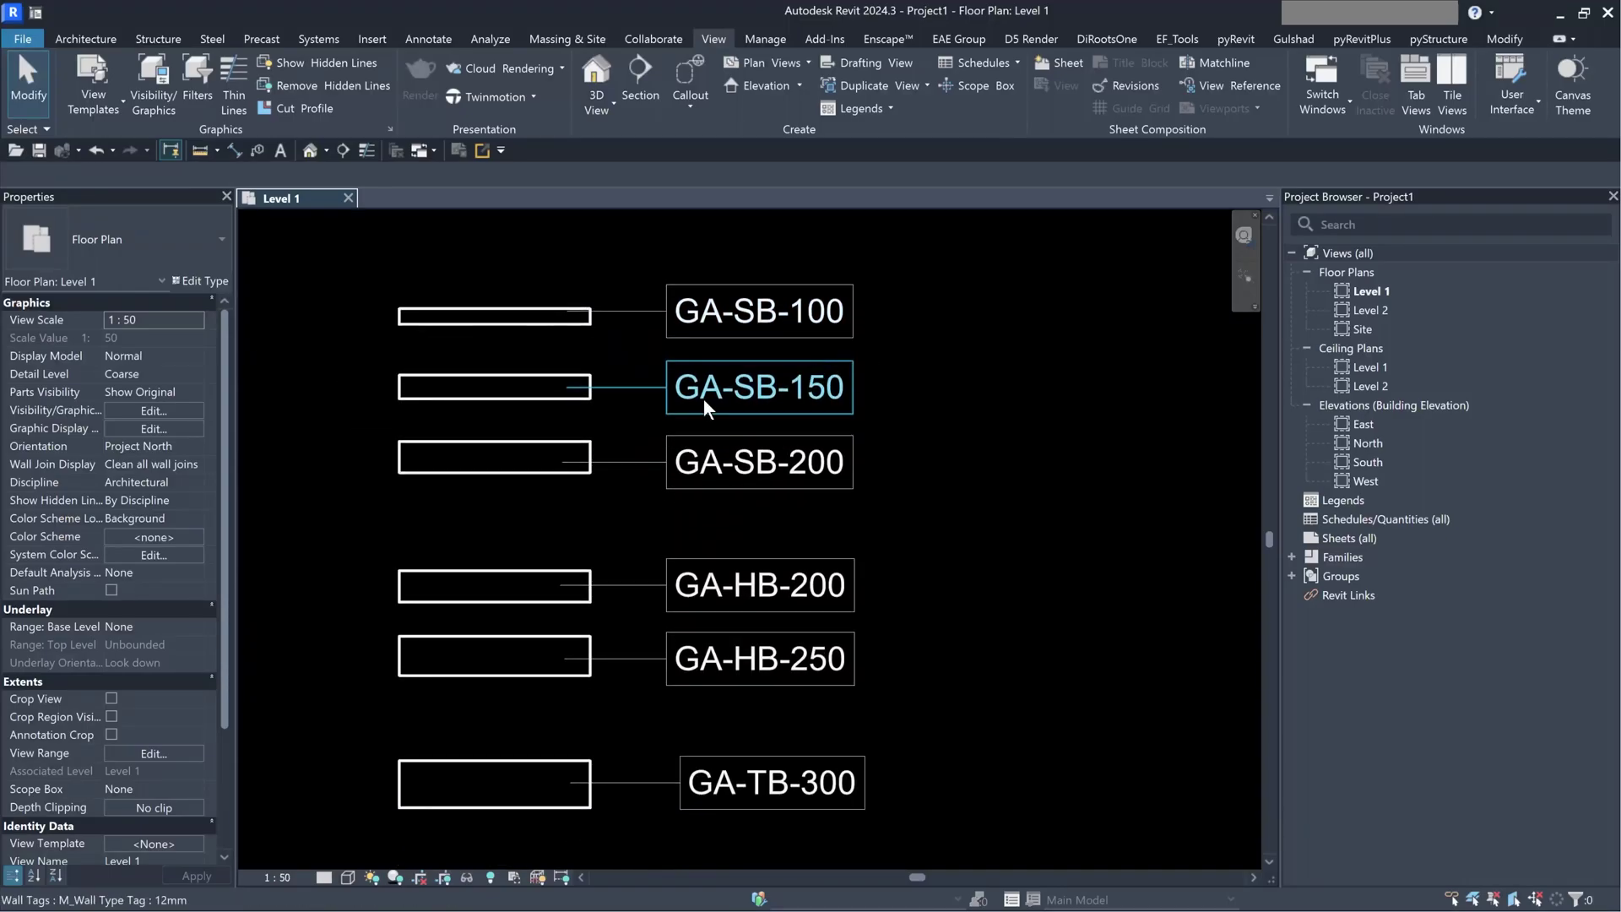
scroll(851, 408, down, 1)
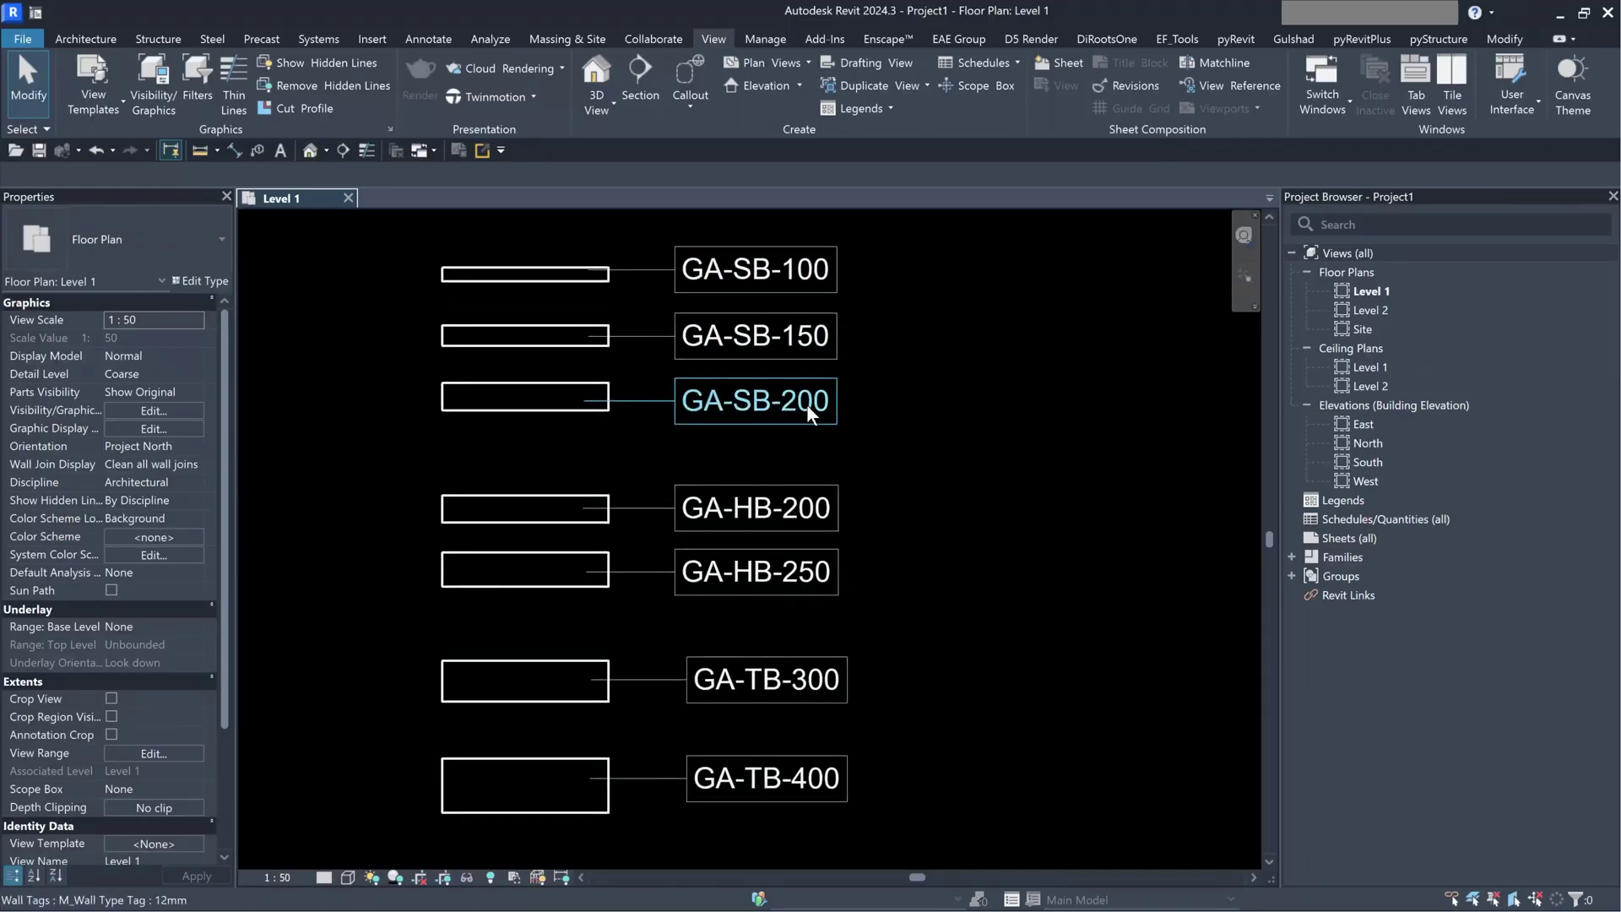
middle_drag(801, 525, 794, 384)
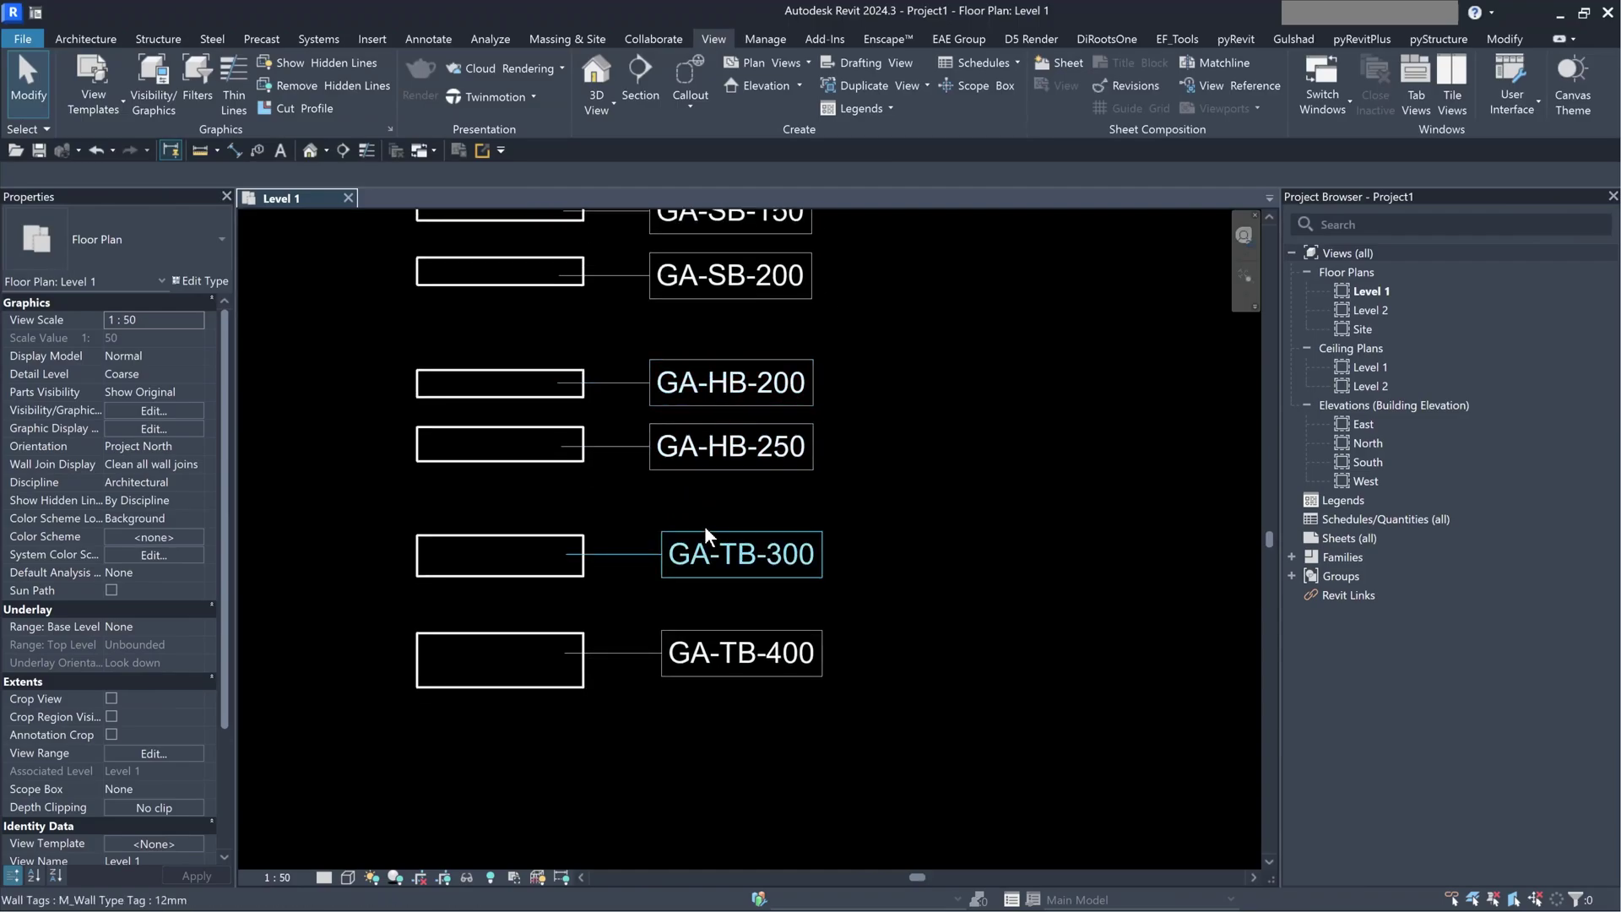
mouse_move(704, 525)
middle_down()
mouse_move(728, 493)
mouse_move(723, 604)
middle_up()
scroll(746, 488, down, 1)
scroll(747, 489, down, 1)
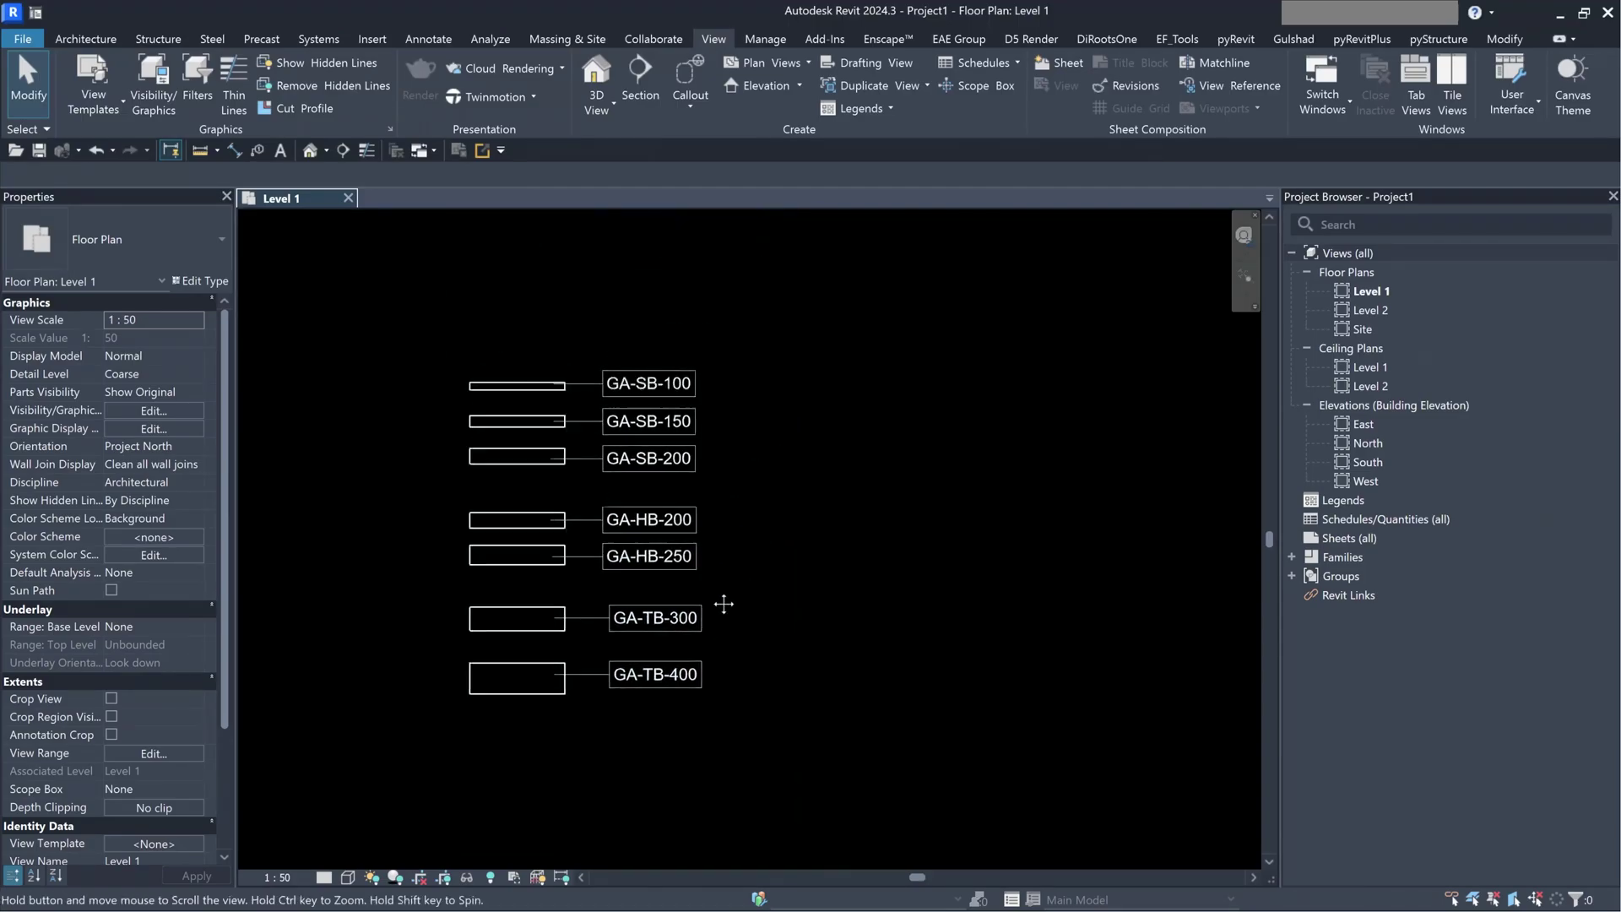
- Delete all seven wall type tags, leaving the walls deselected
drag(753, 342, 619, 708)
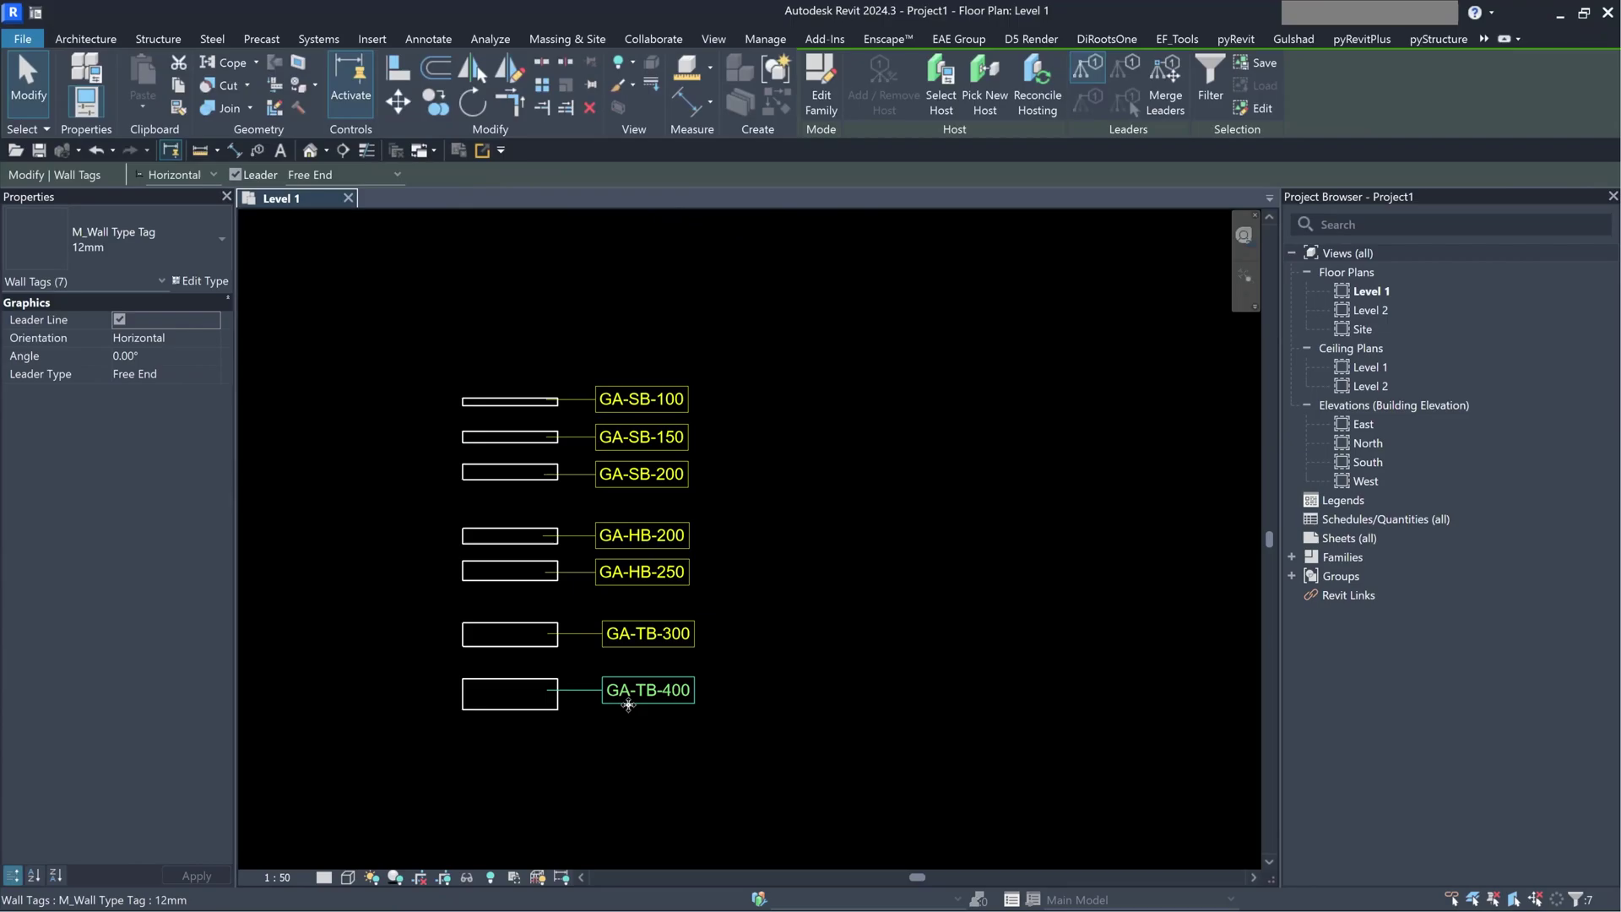
key(Delete)
drag(421, 360, 620, 747)
key(Escape)
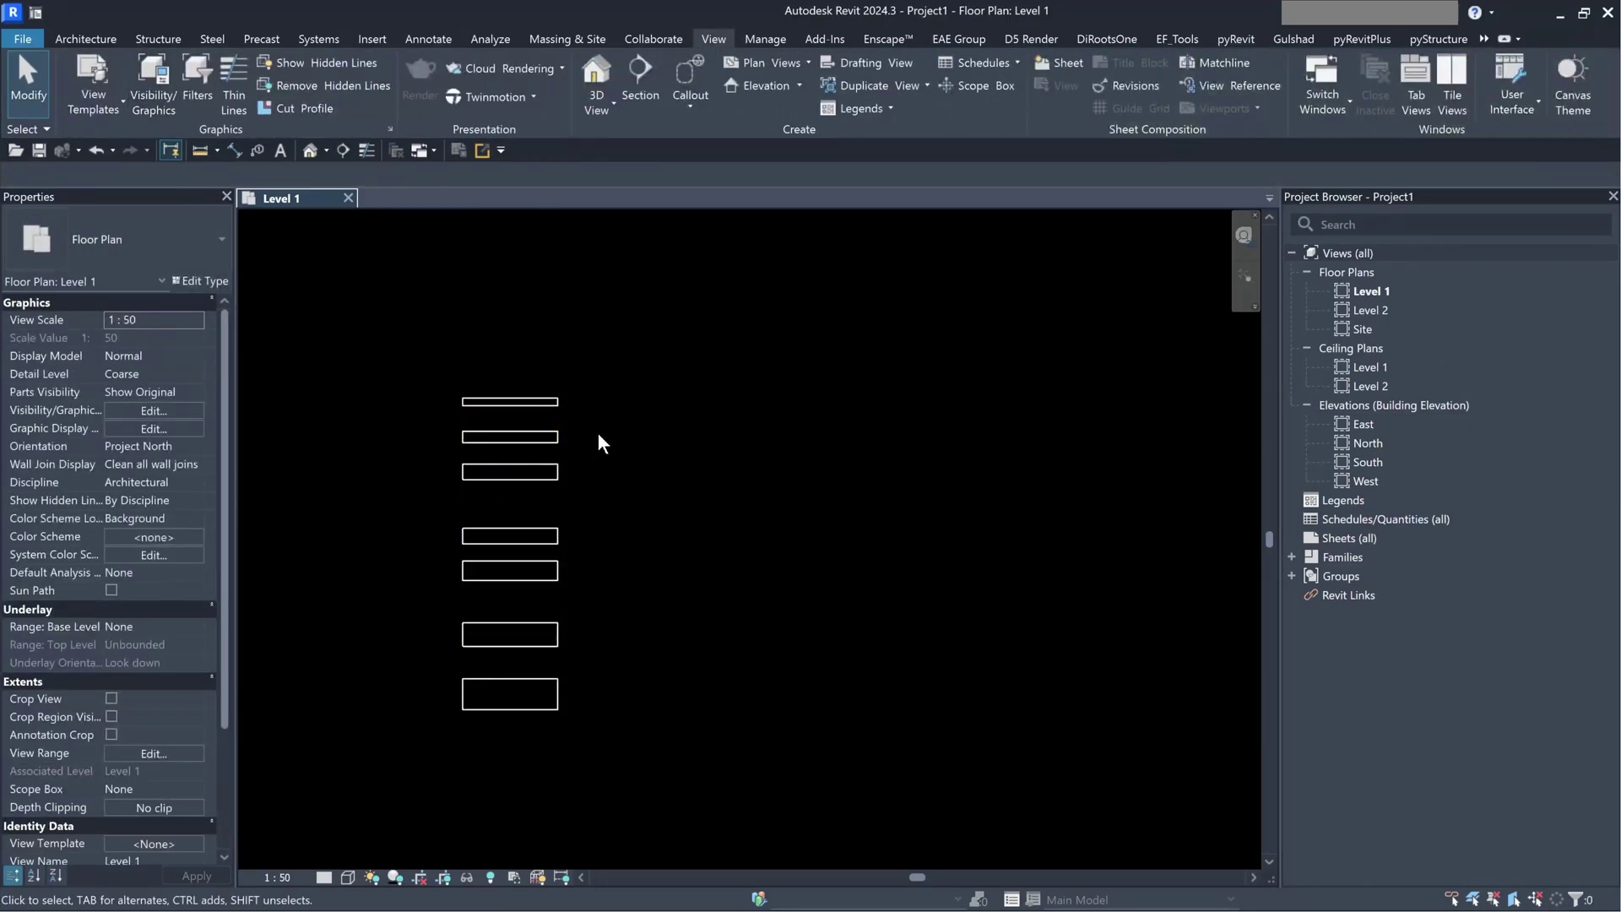
click(464, 417)
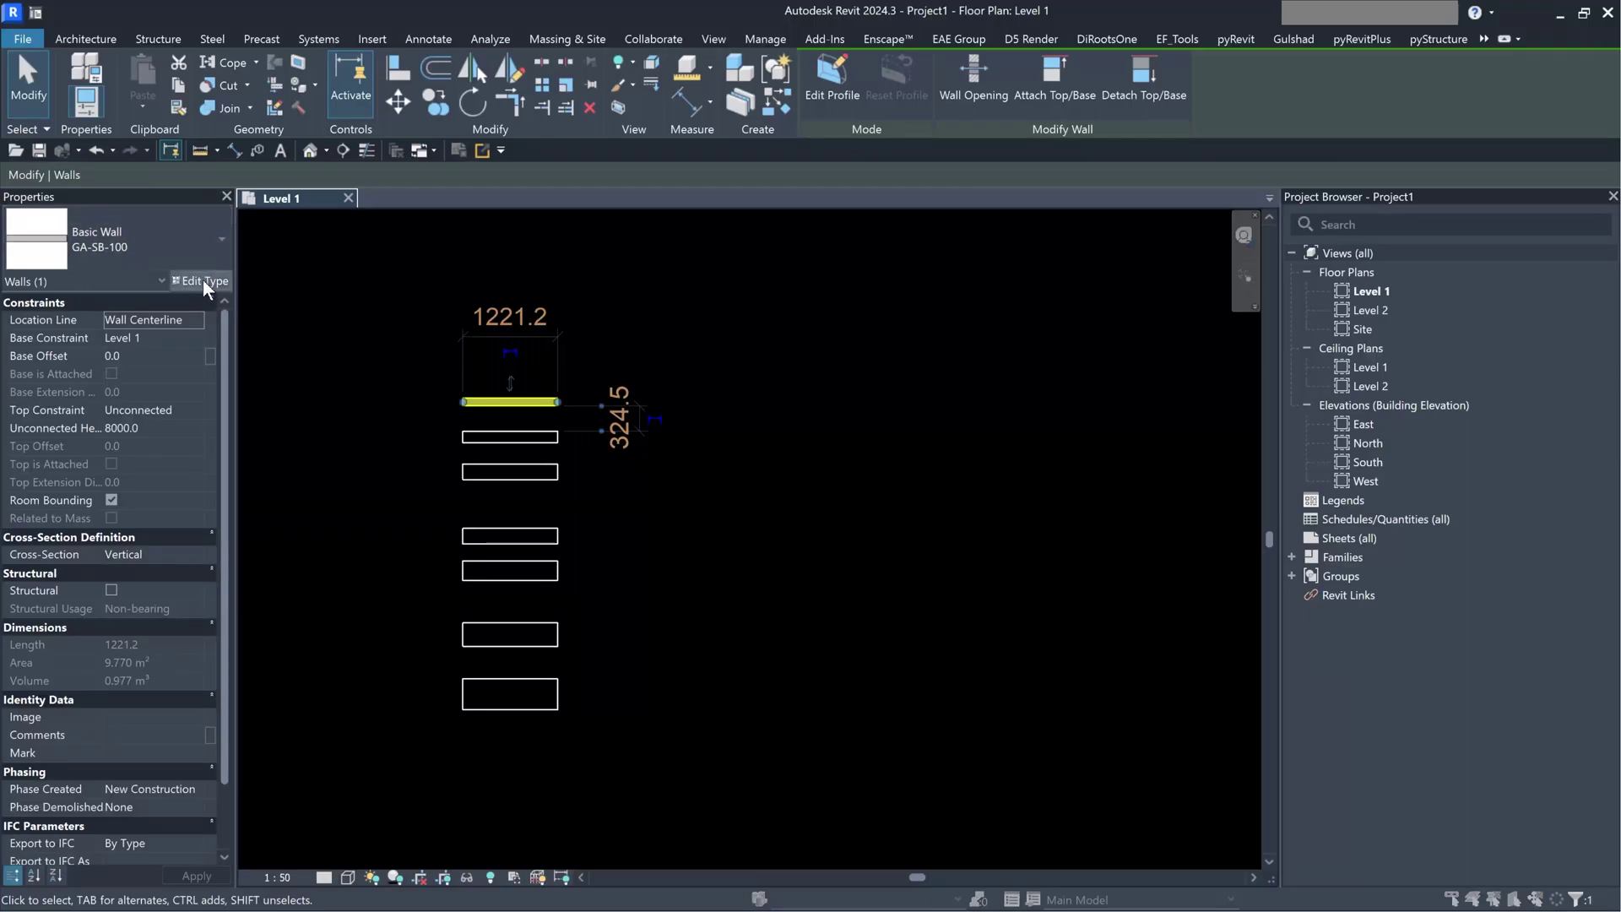
click(201, 280)
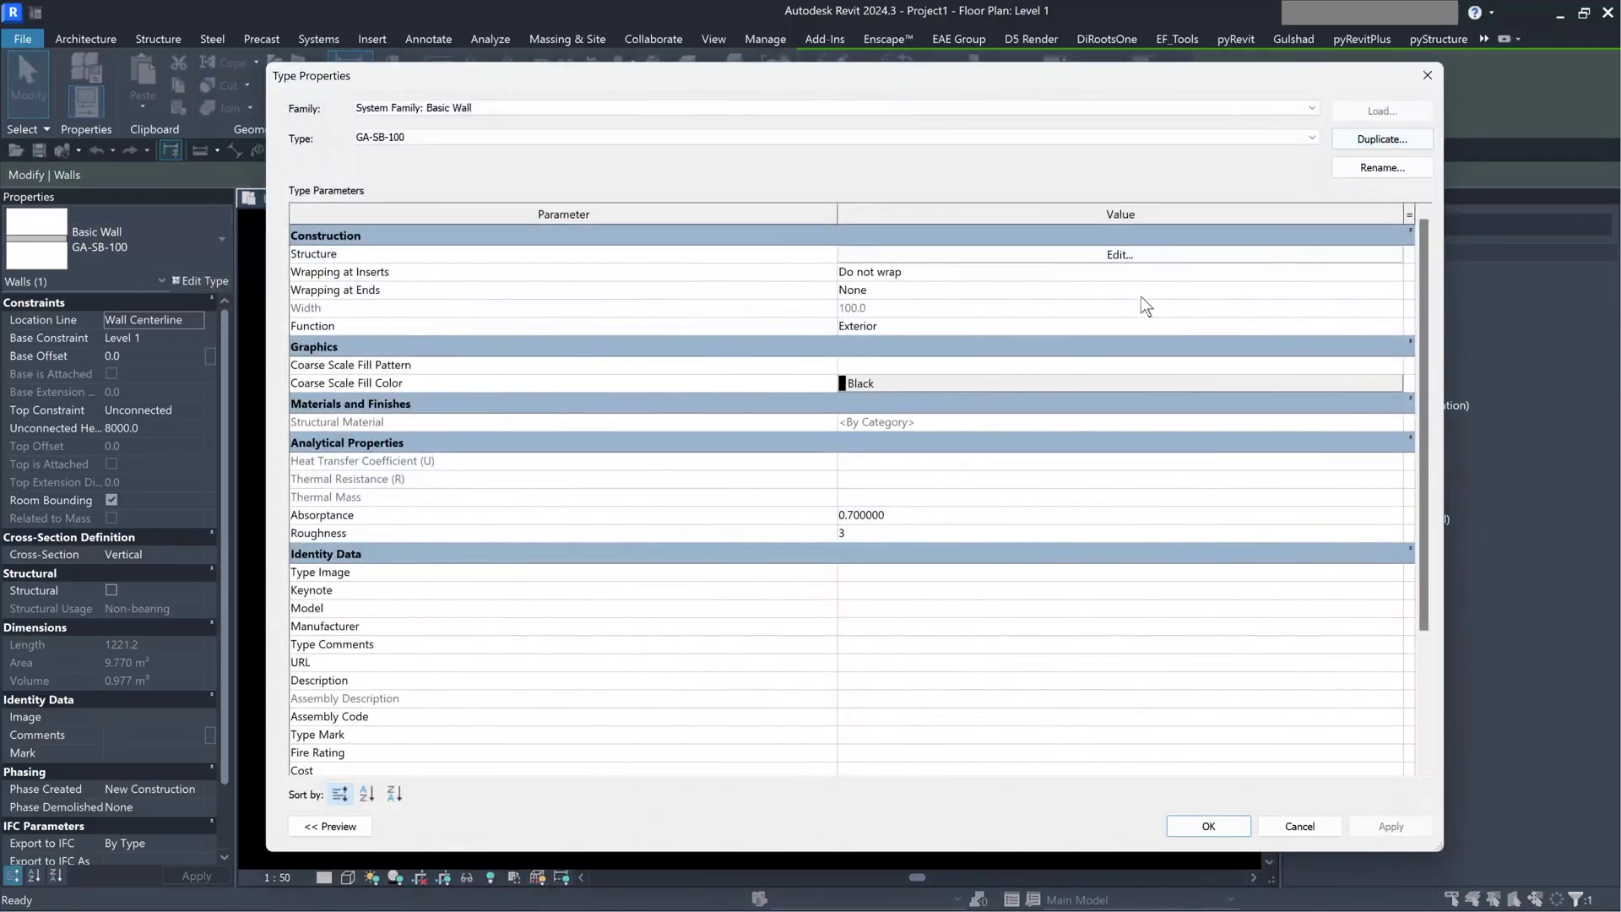
click(1120, 254)
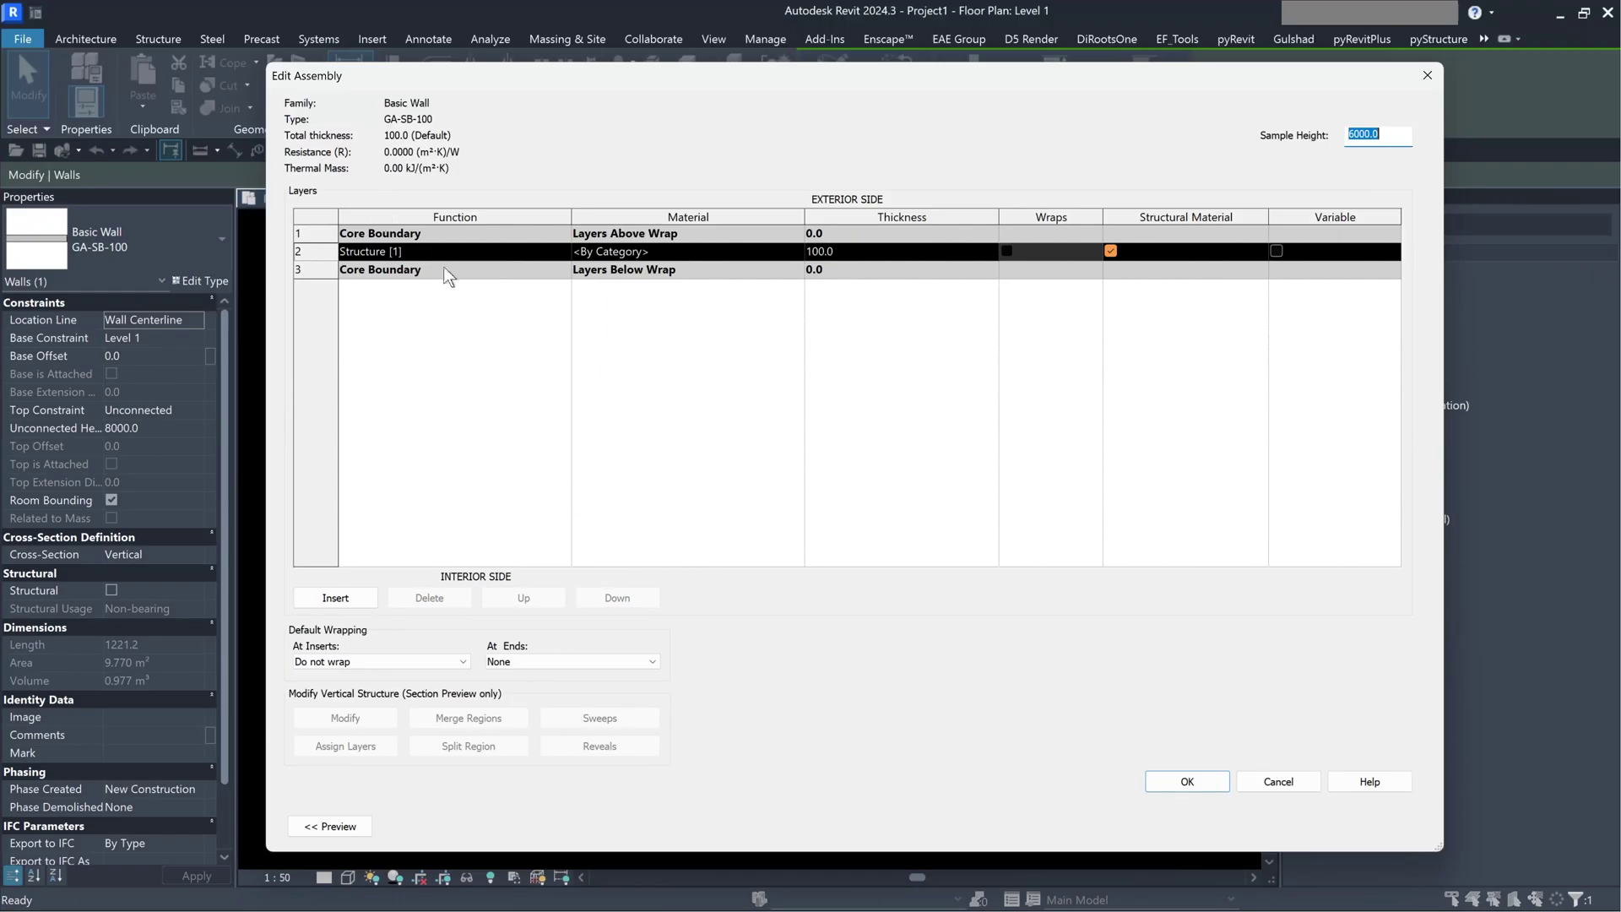
click(867, 324)
key(Escape)
key(Escape)
key(Escape)
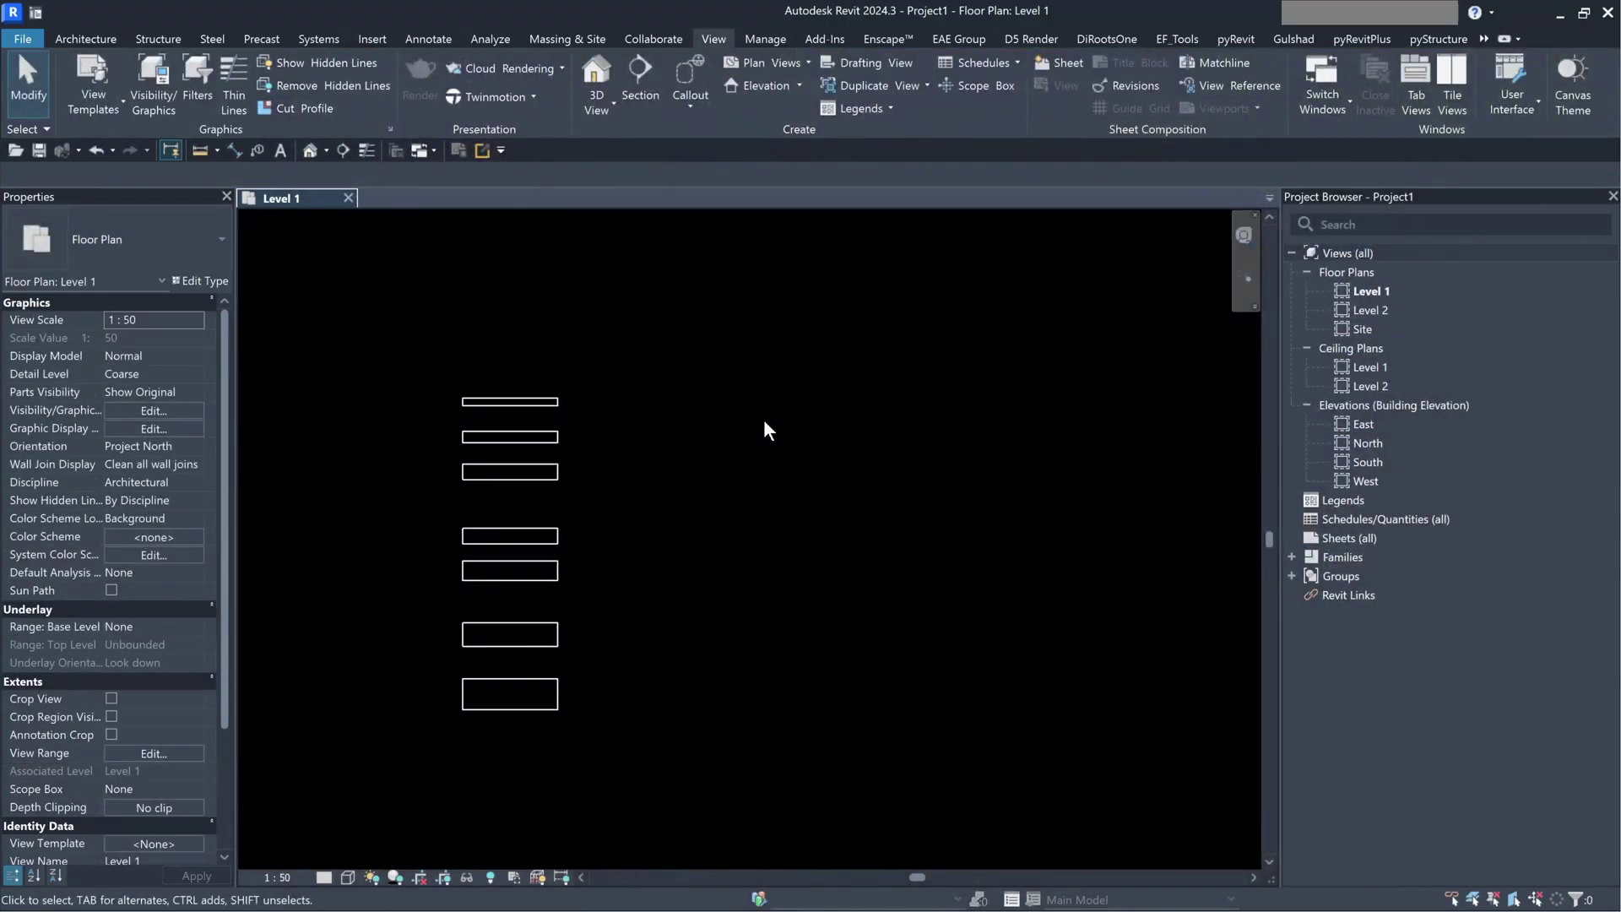
- Switch the plan to fine detail and give GA-SB-100 a red coarse fill colour
click(325, 878)
click(344, 859)
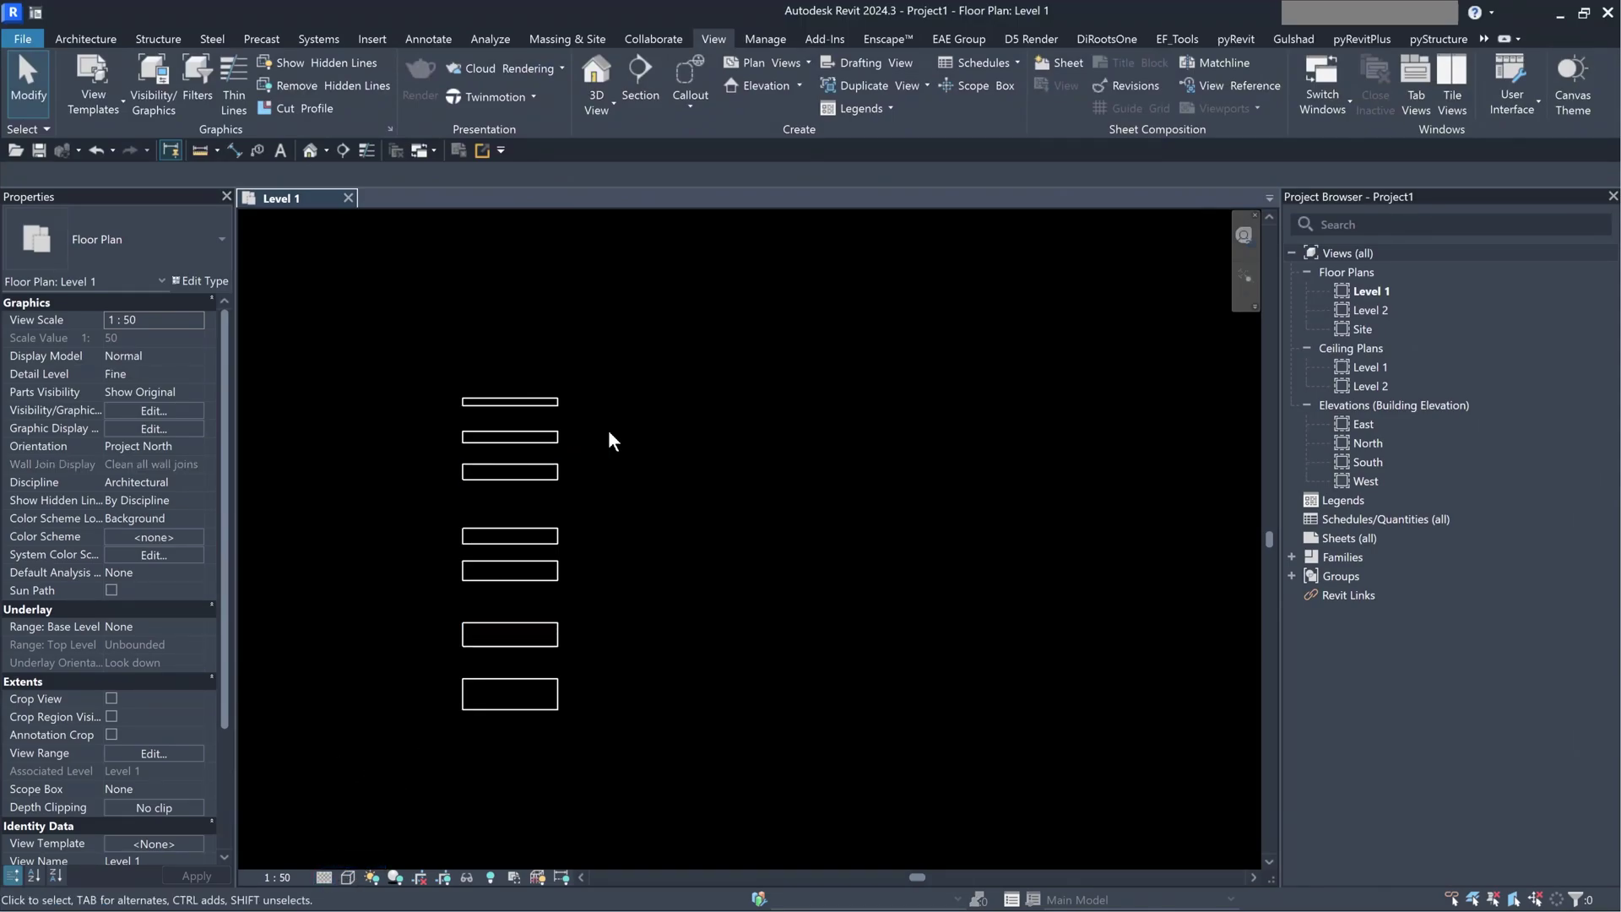
scroll(601, 518, up, 3)
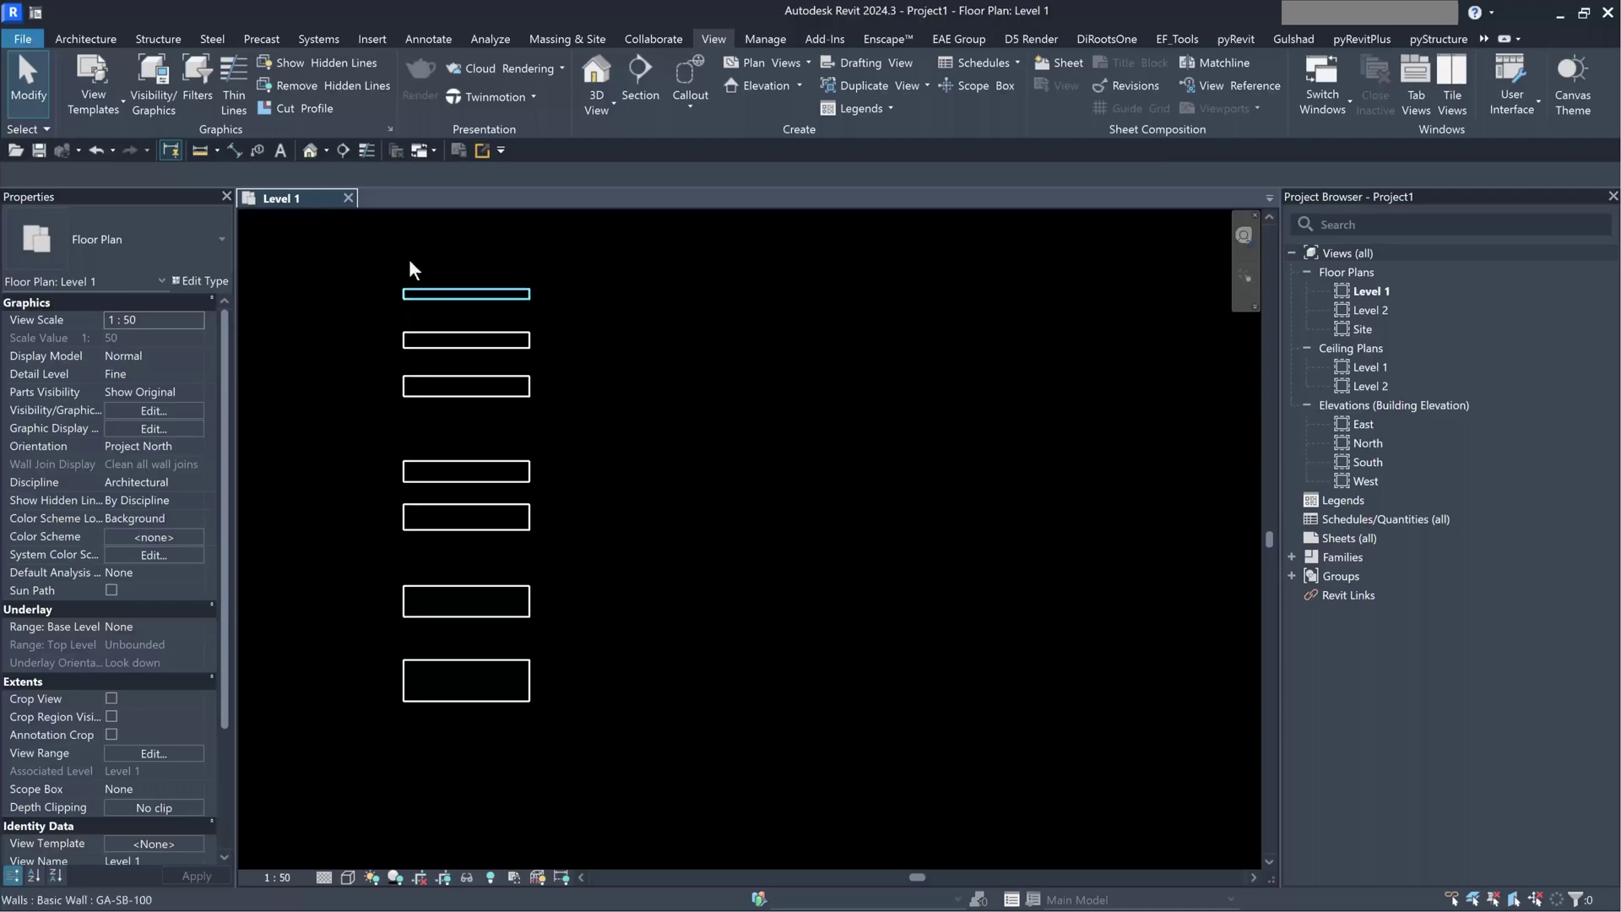
click(484, 295)
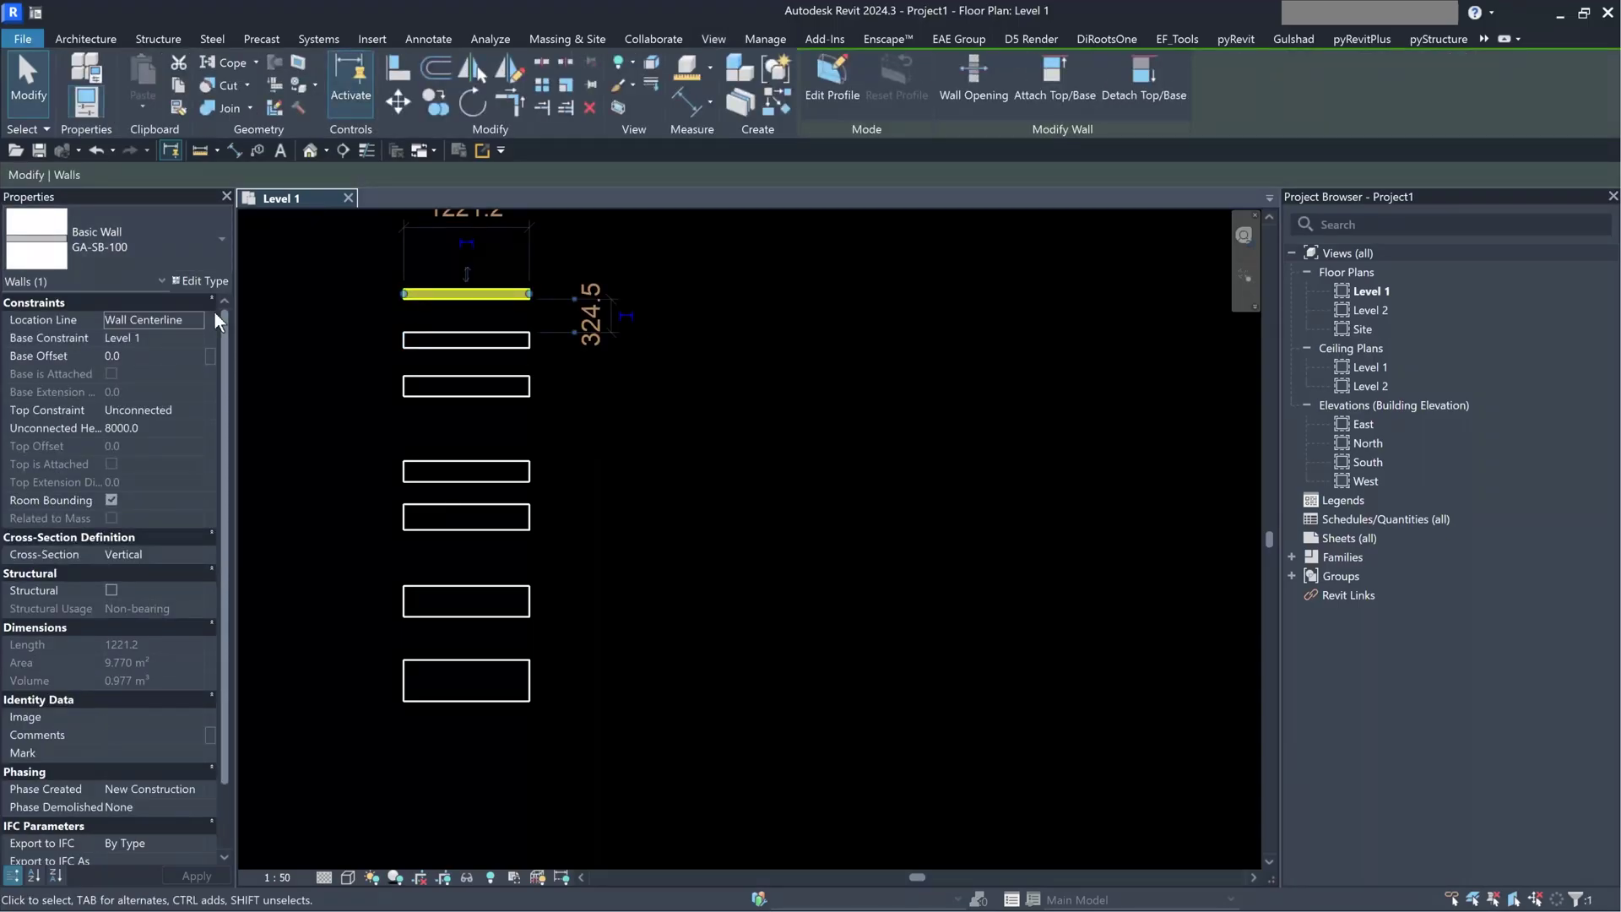
click(218, 284)
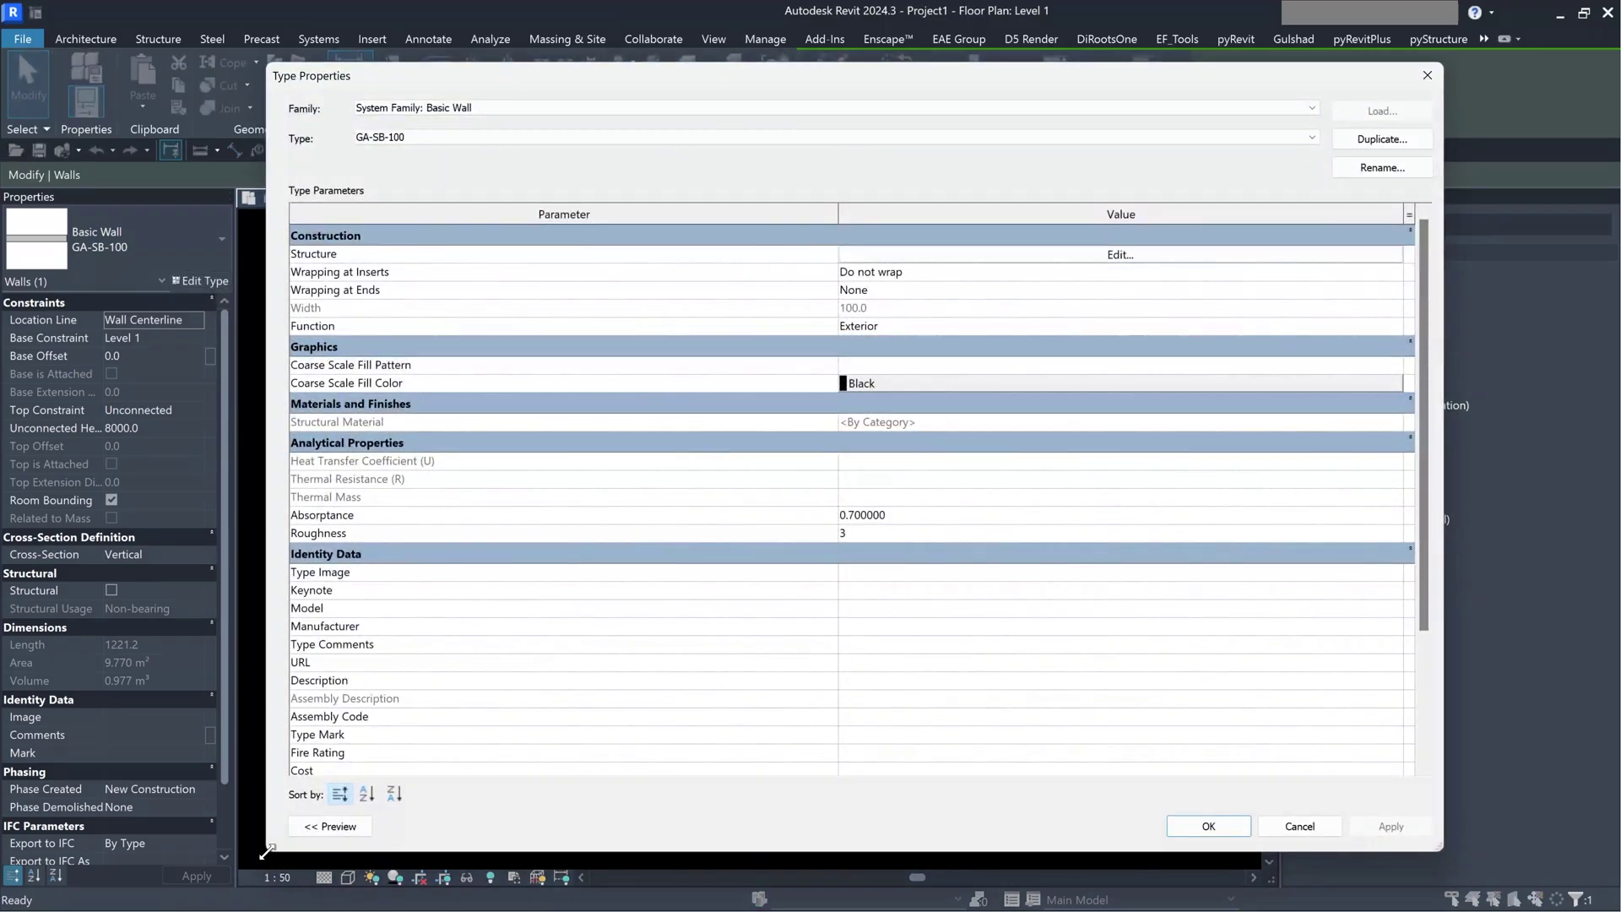
drag(269, 848, 613, 728)
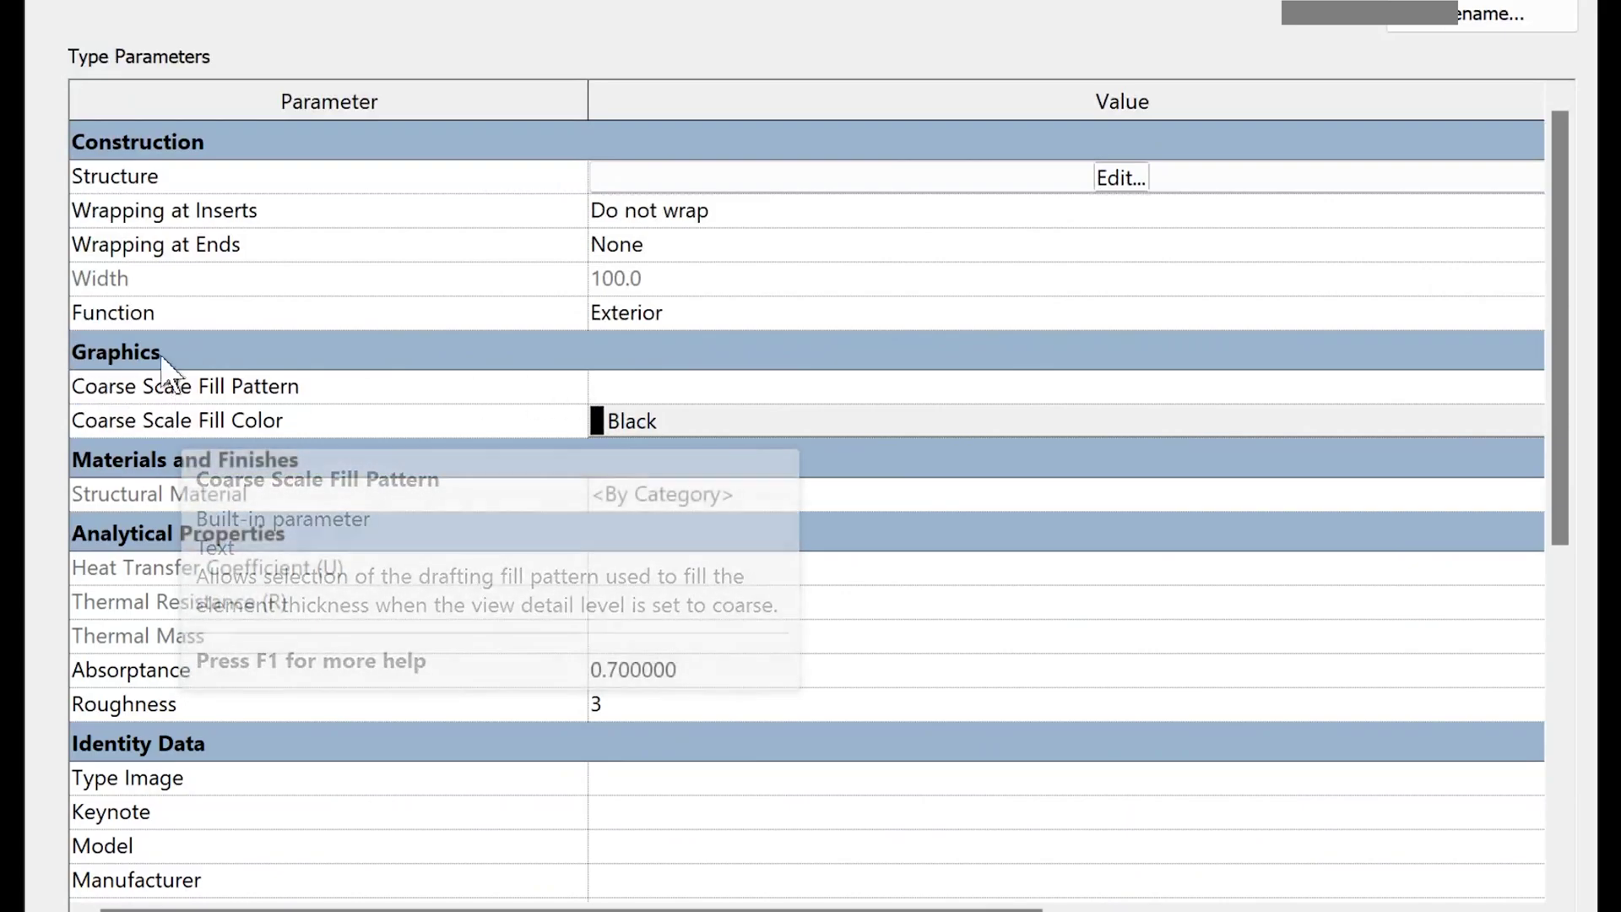
click(659, 408)
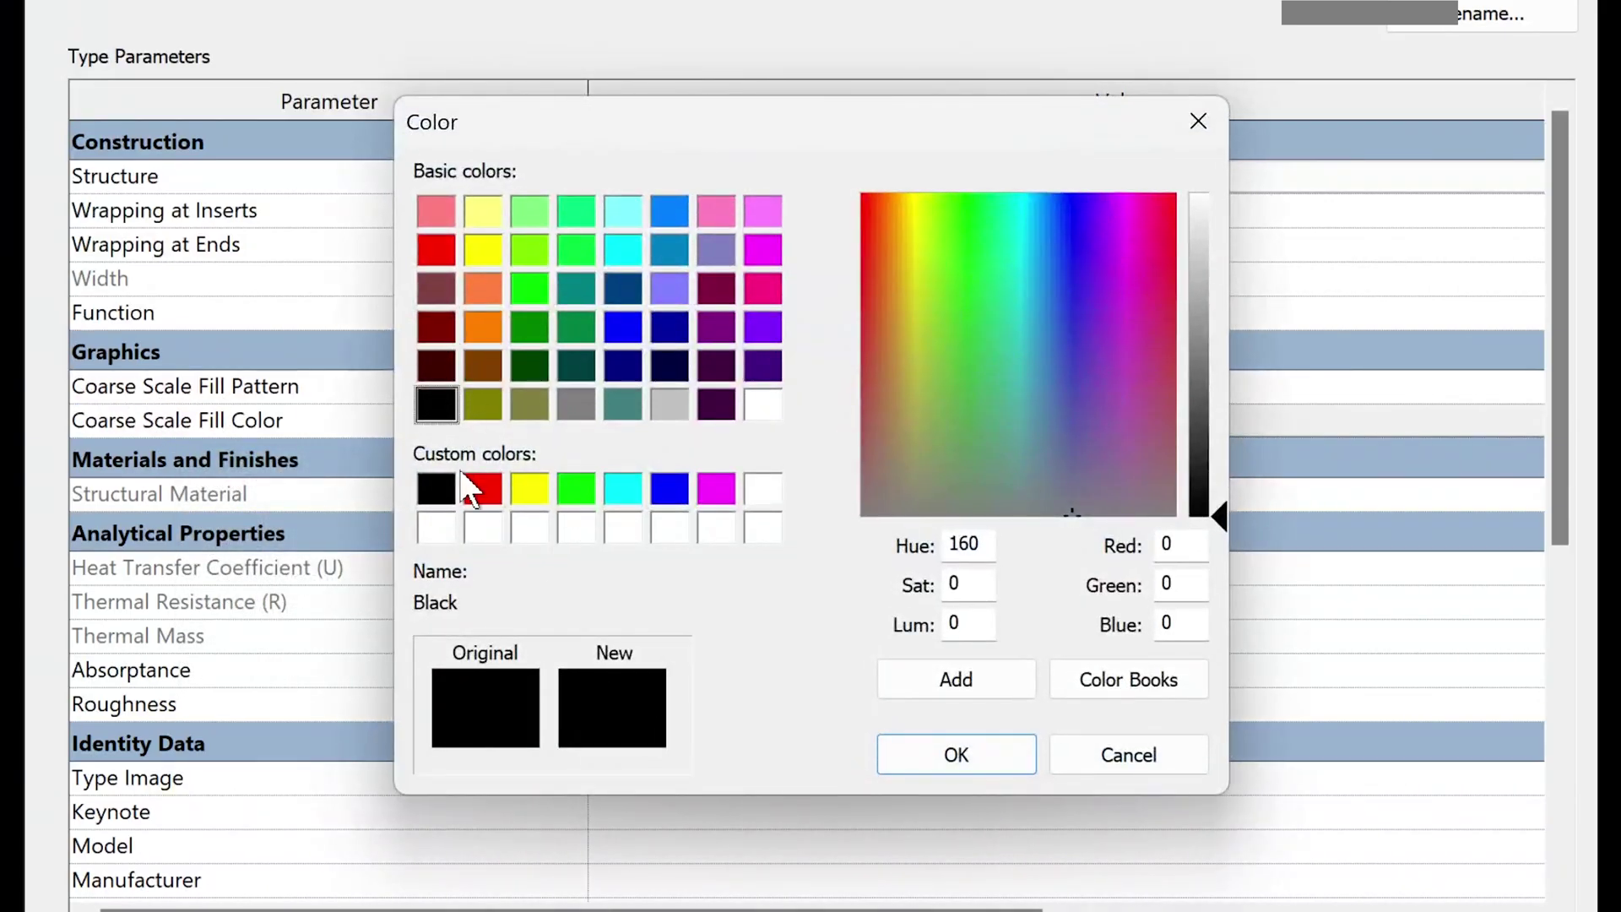
click(466, 481)
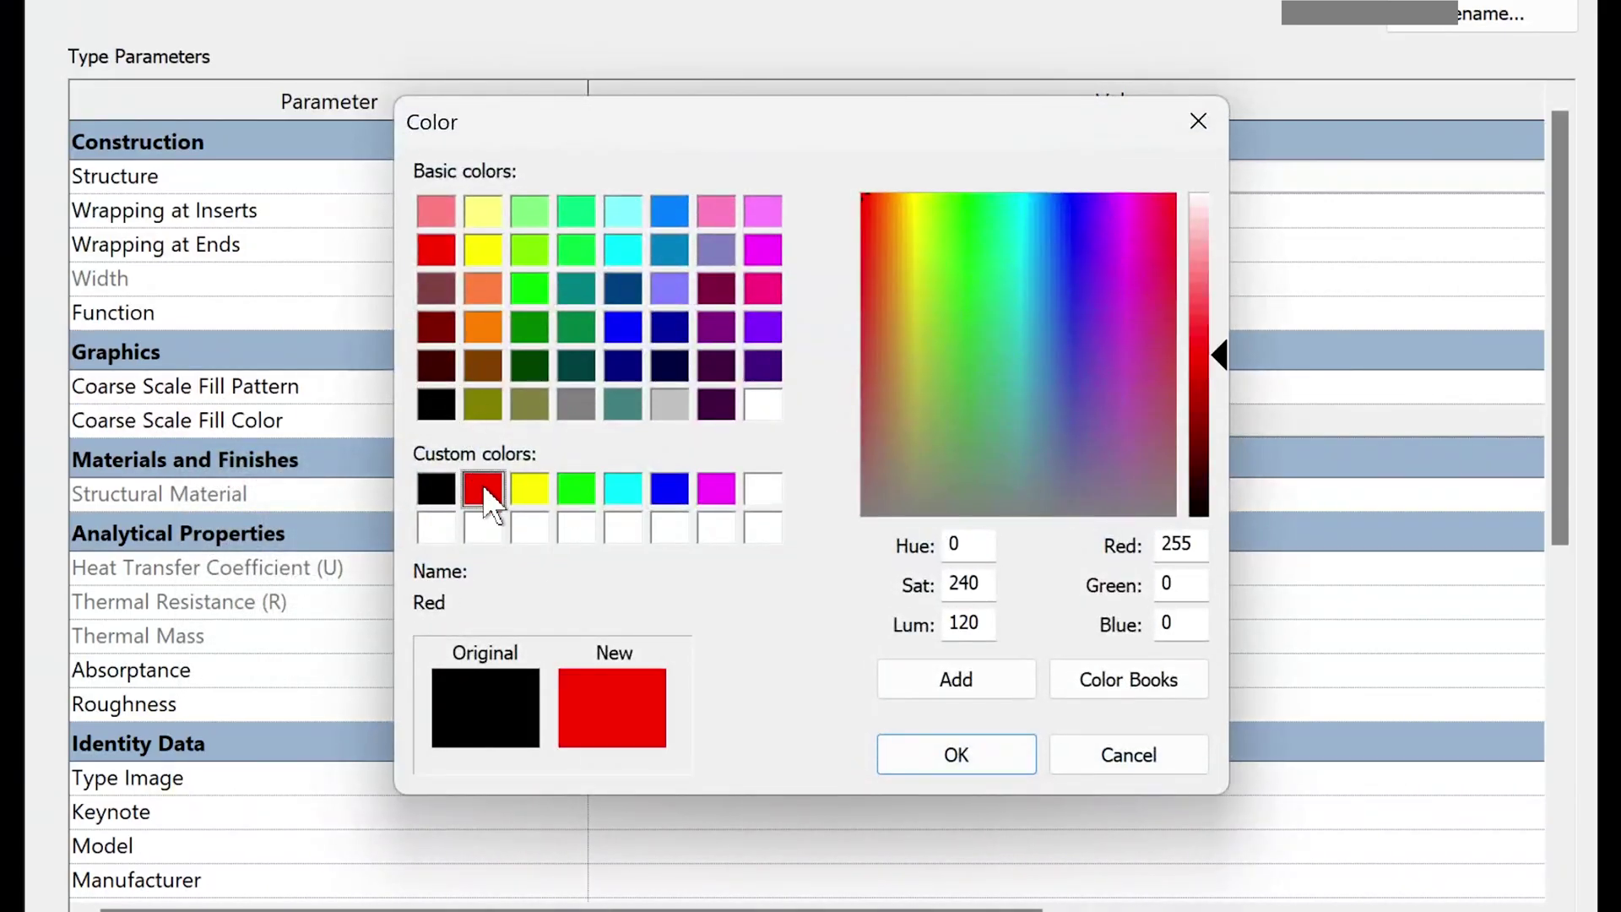
click(948, 738)
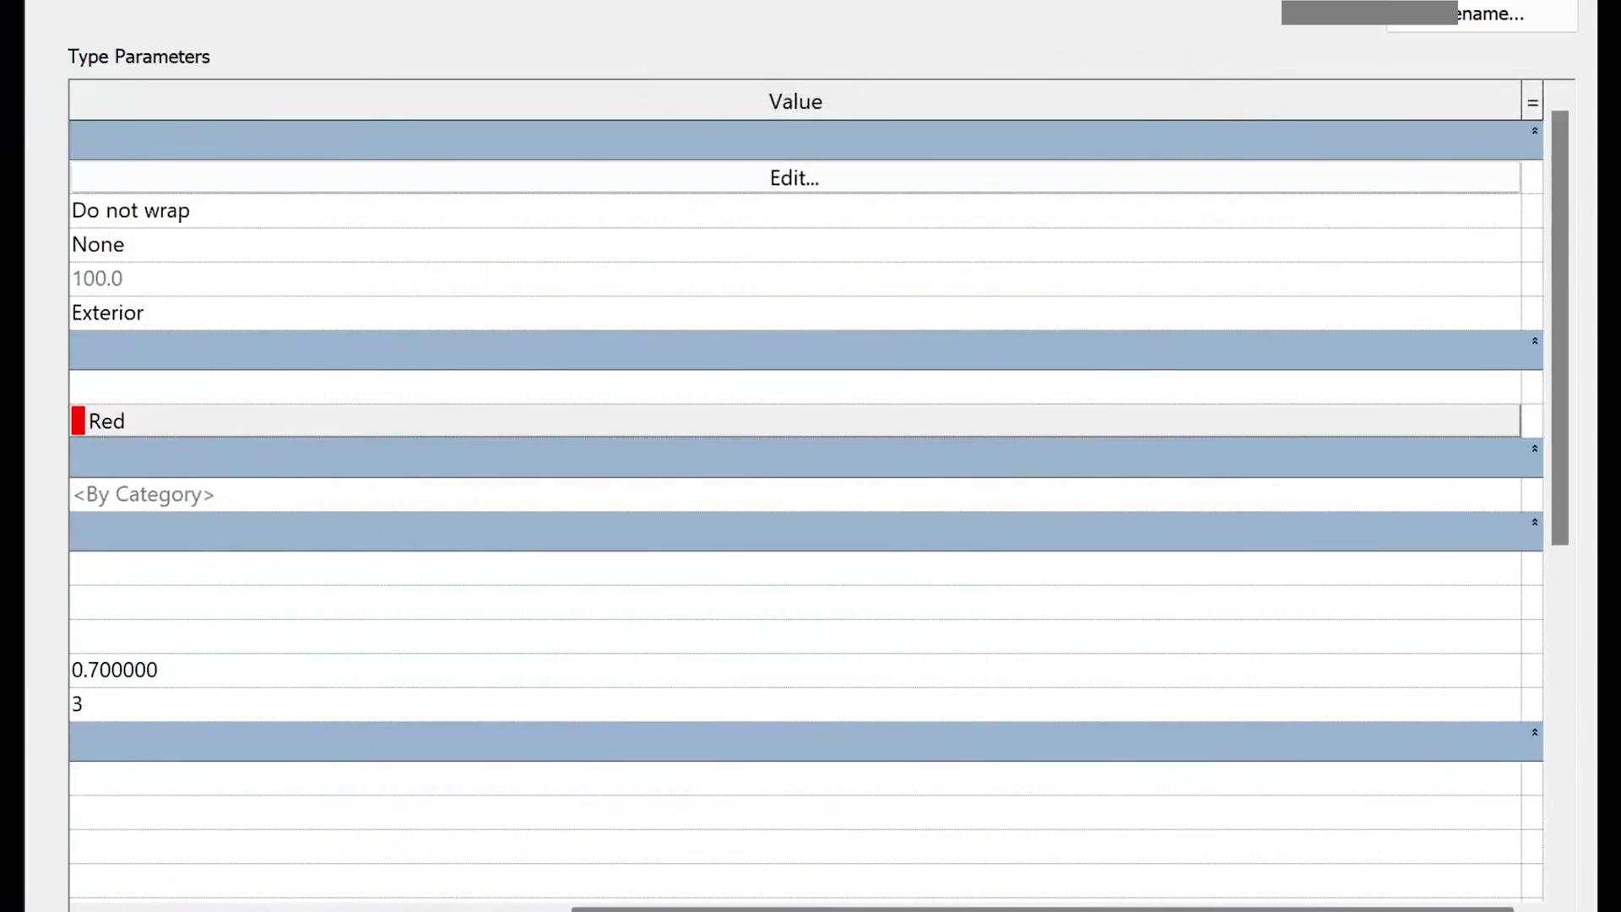
drag(1393, 908, 920, 909)
- Set GA-SB-100's coarse scale fill pattern to Solid fill
click(829, 385)
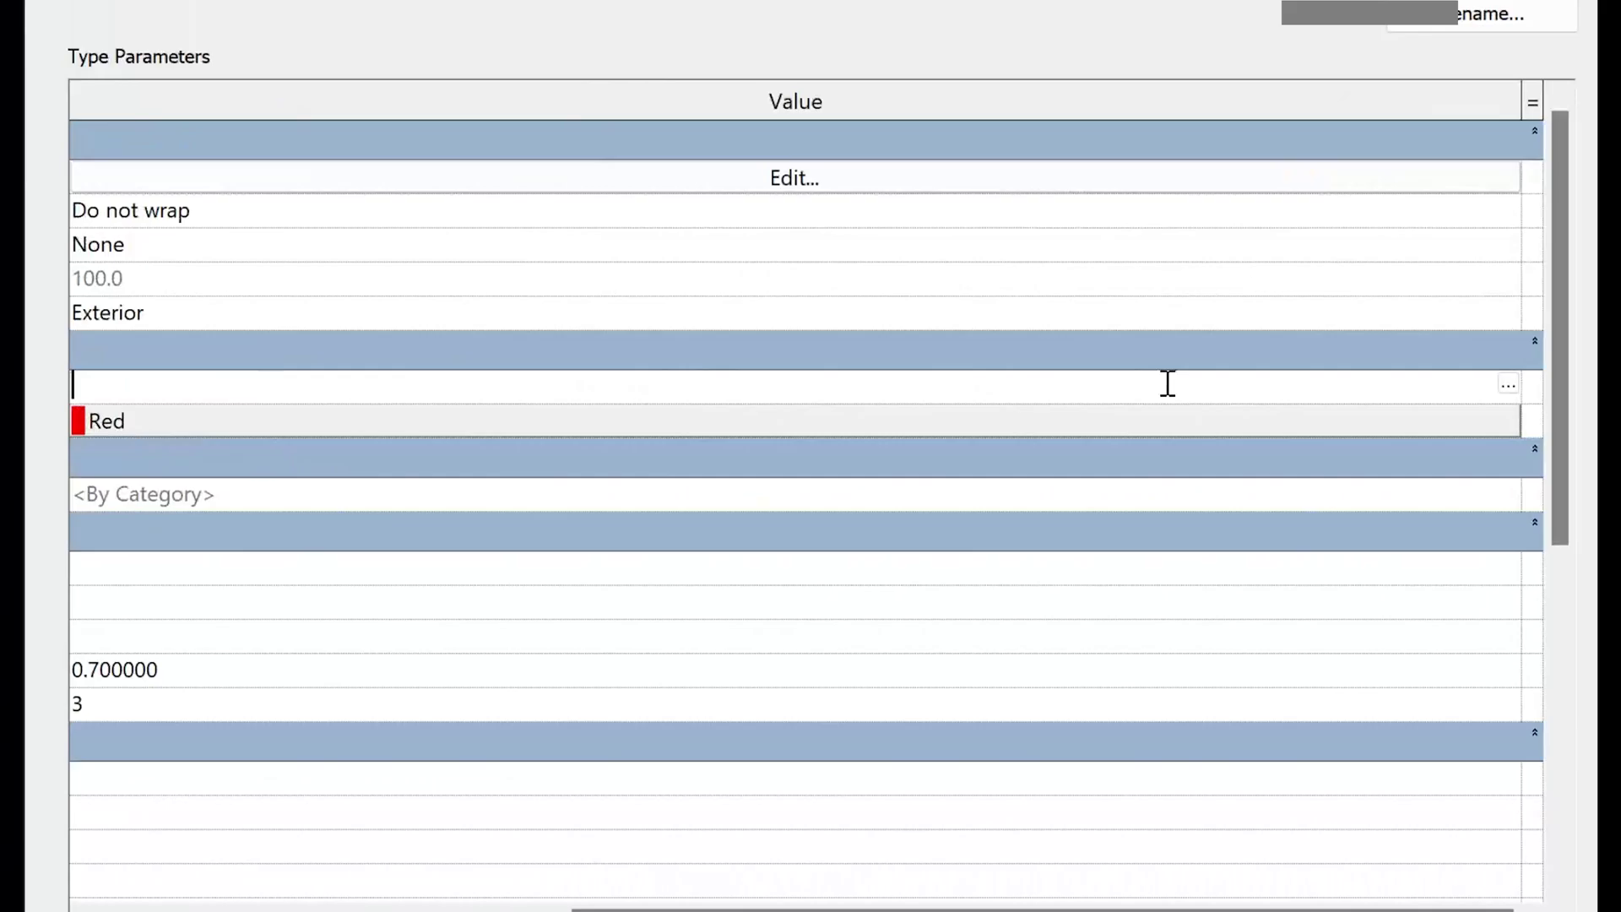
click(1533, 385)
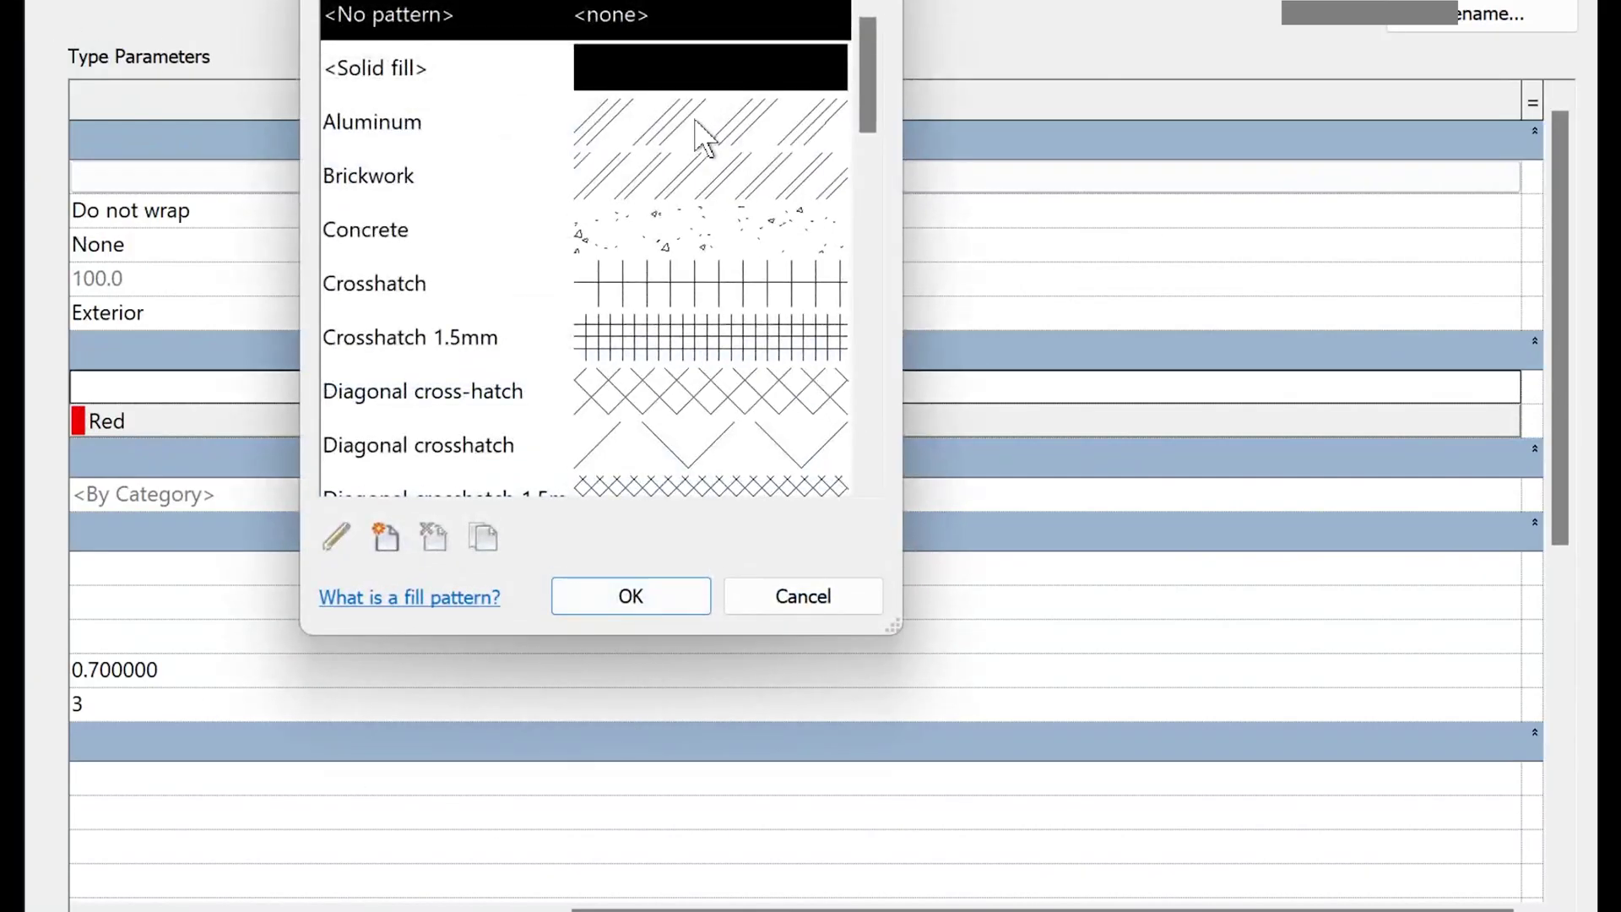
click(650, 78)
click(631, 596)
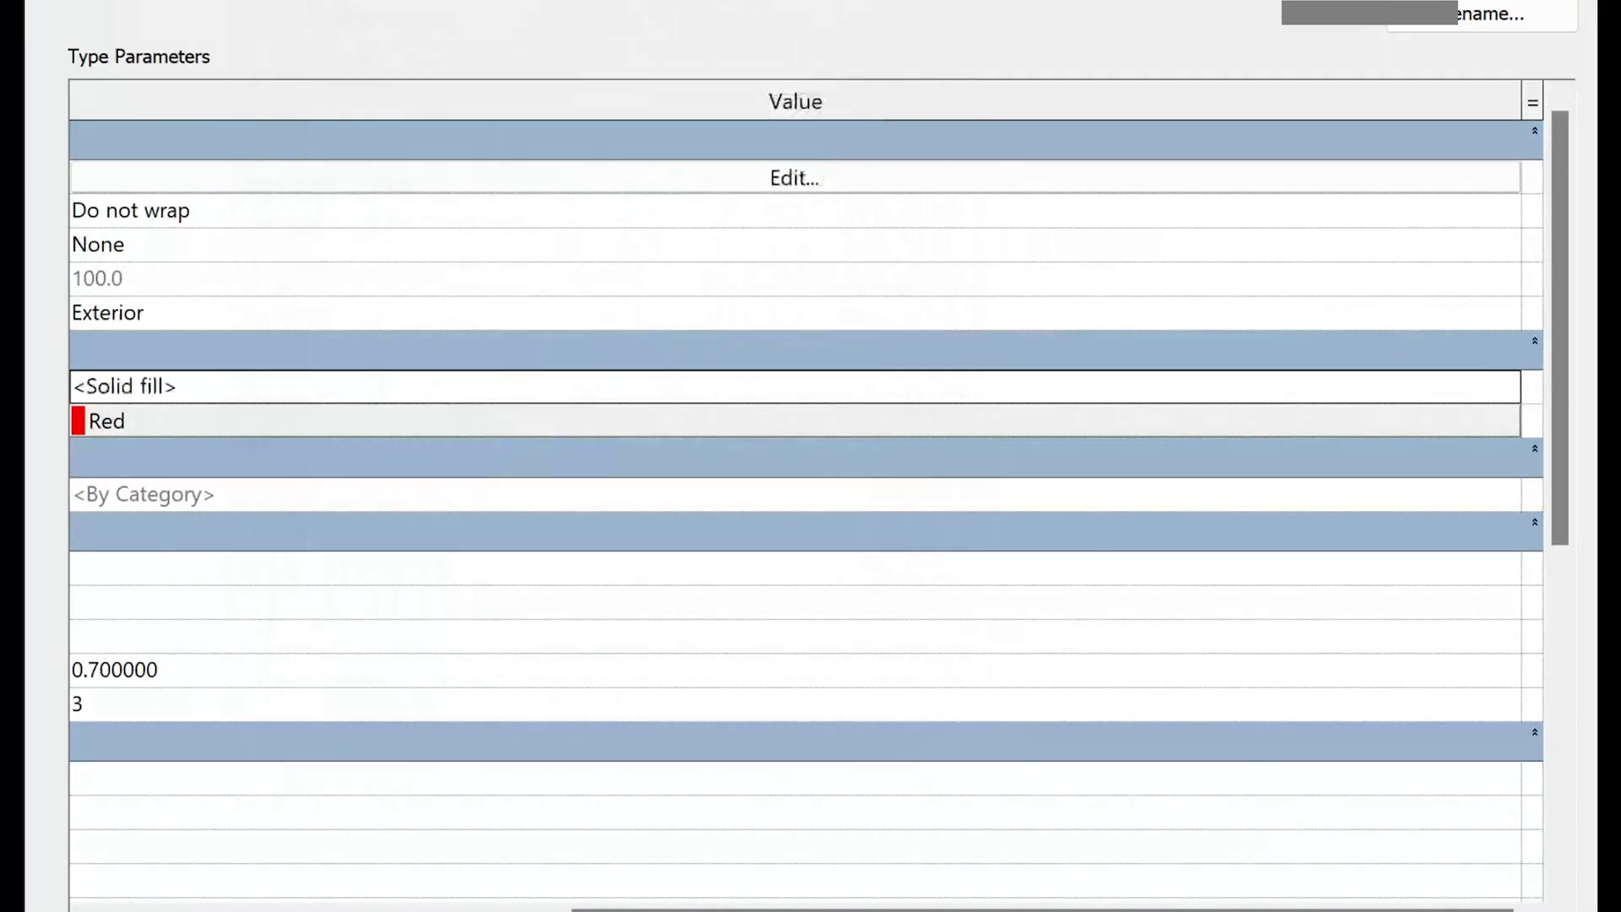
key(Return)
- Show the Level 1 plan at Coarse detail level
click(500, 293)
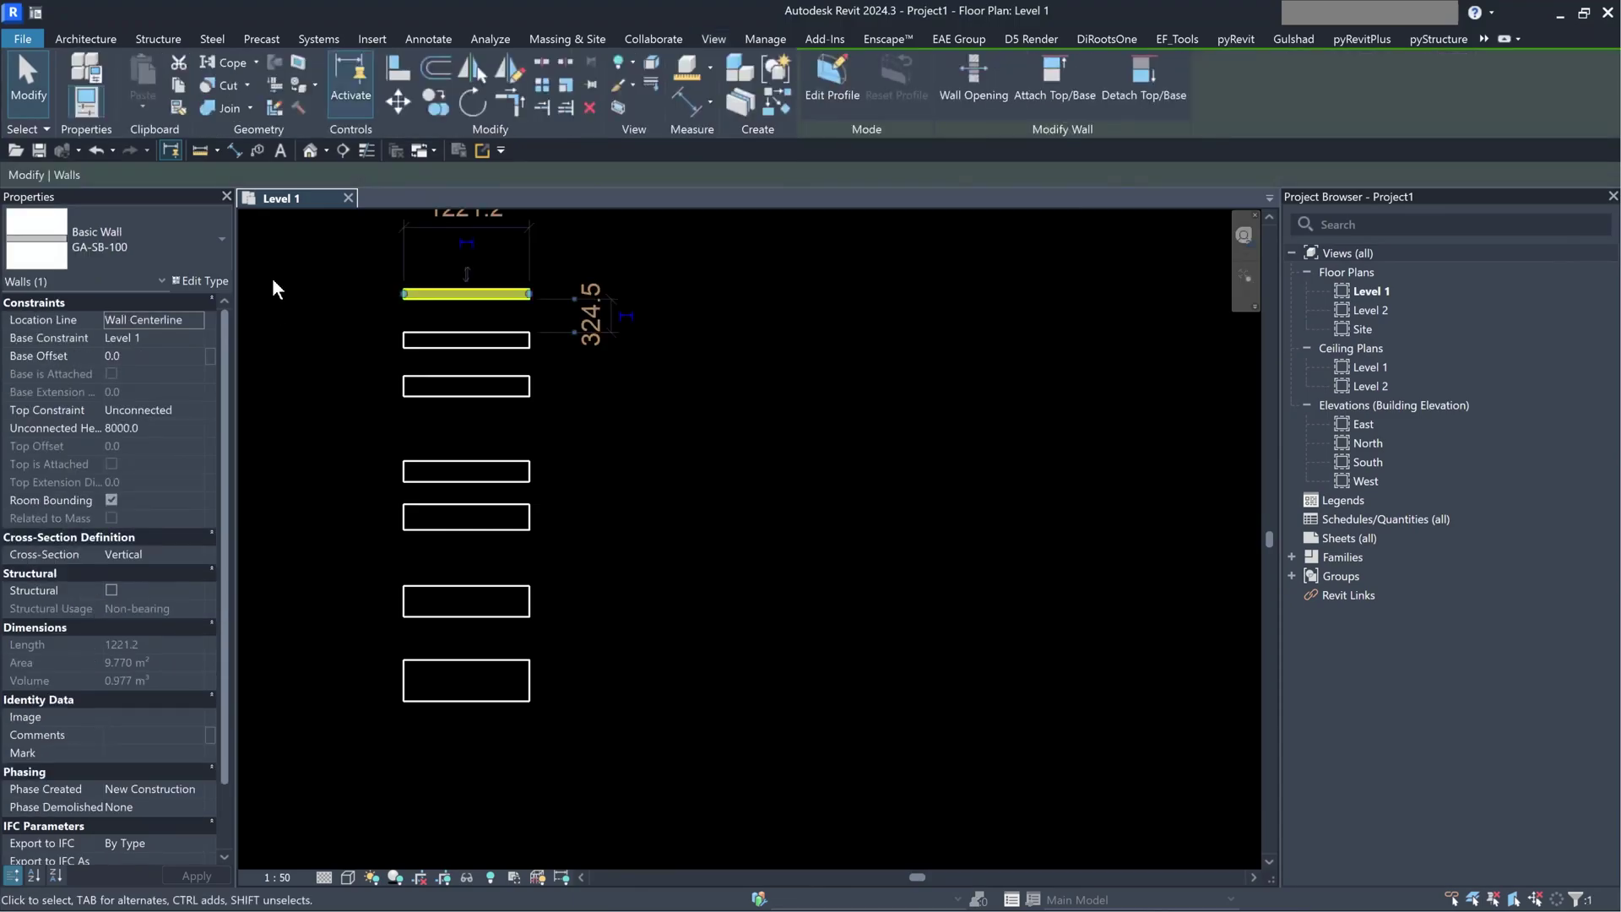
click(200, 281)
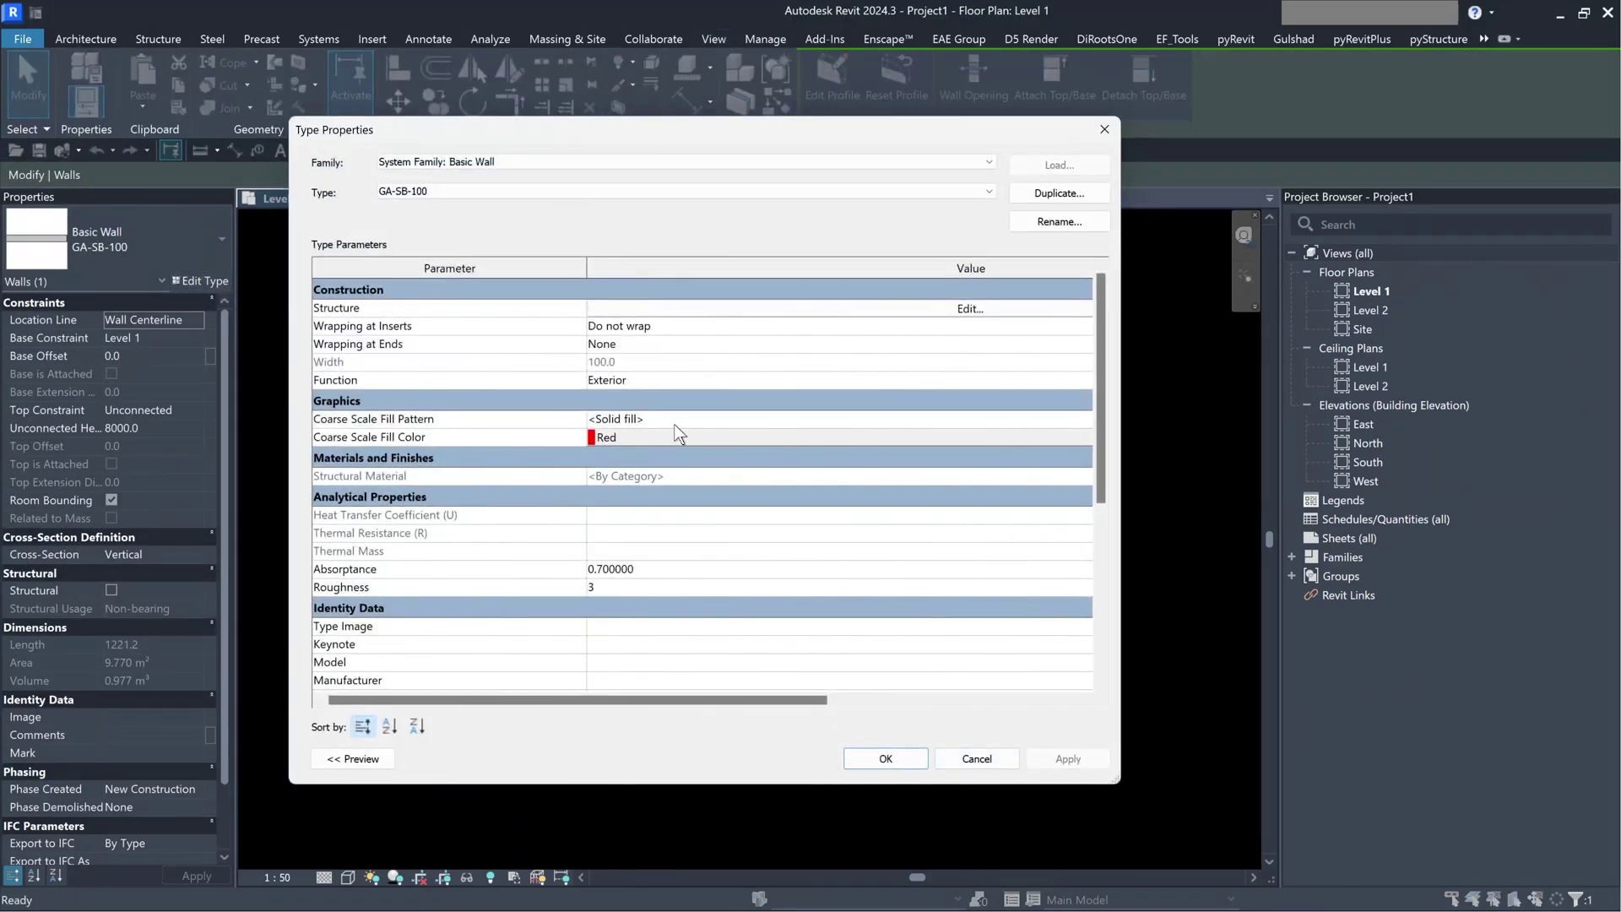
key(Escape)
key(Escape)
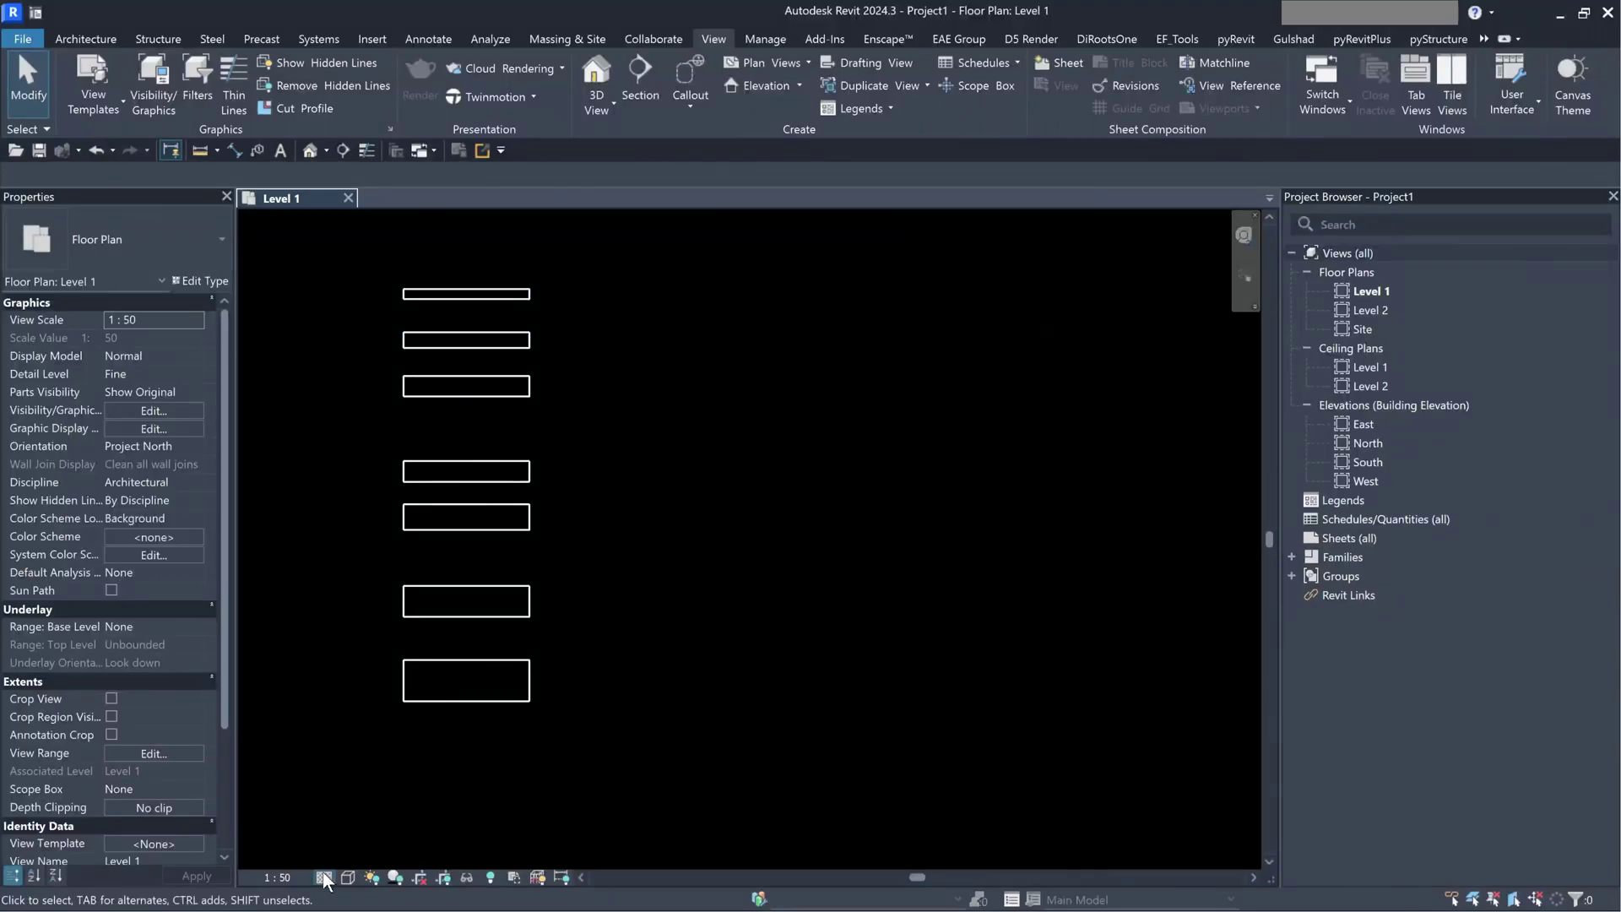
click(323, 875)
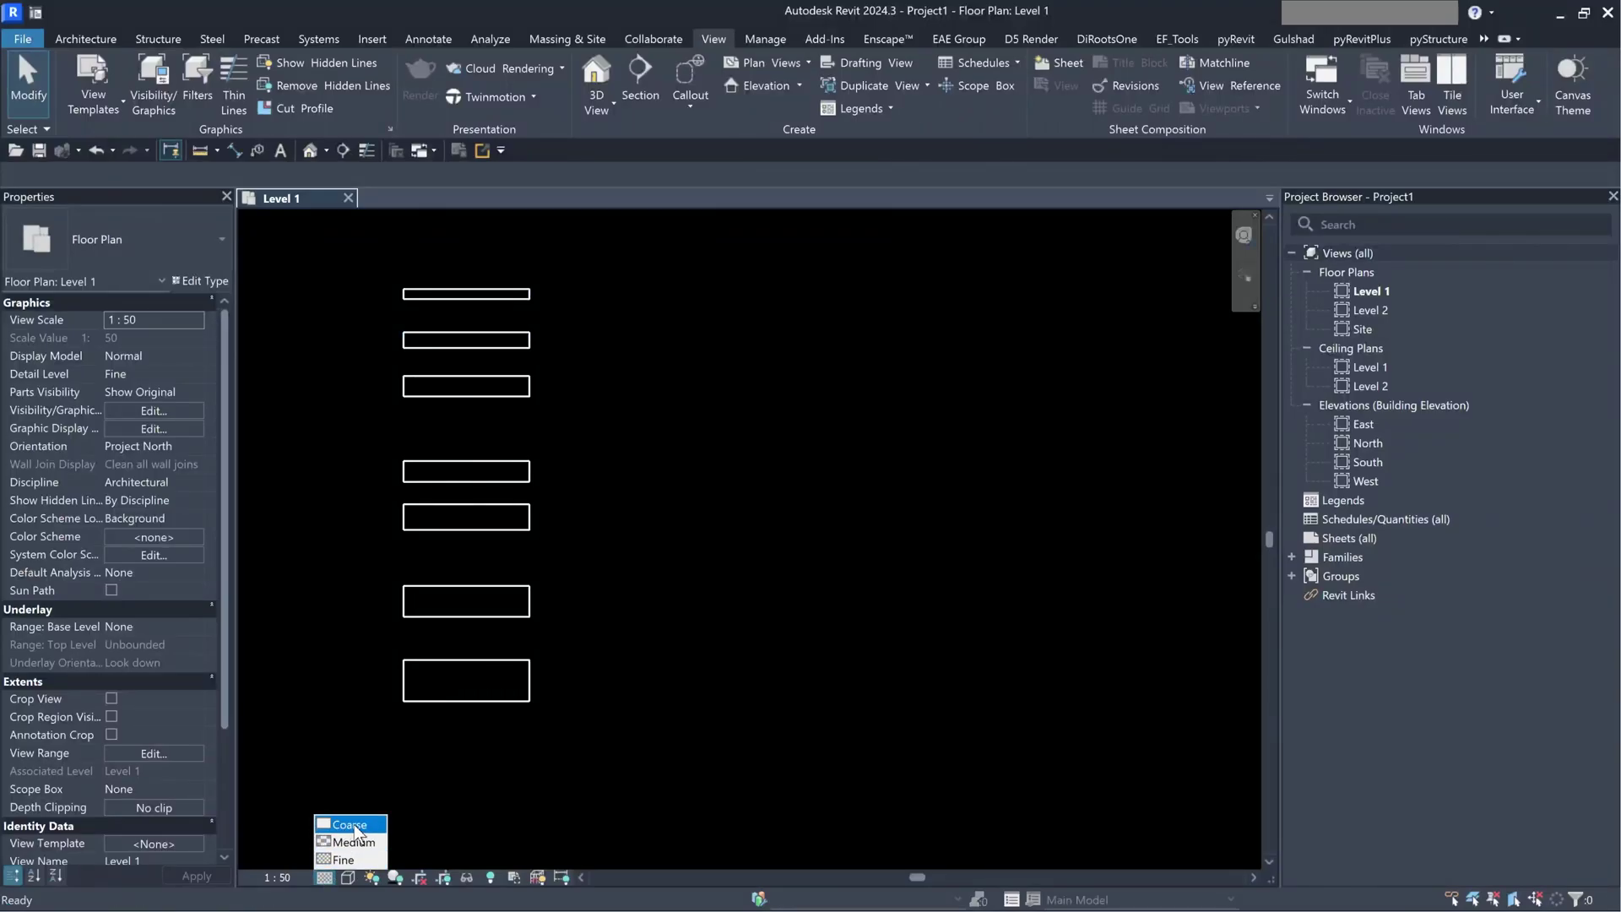
click(353, 826)
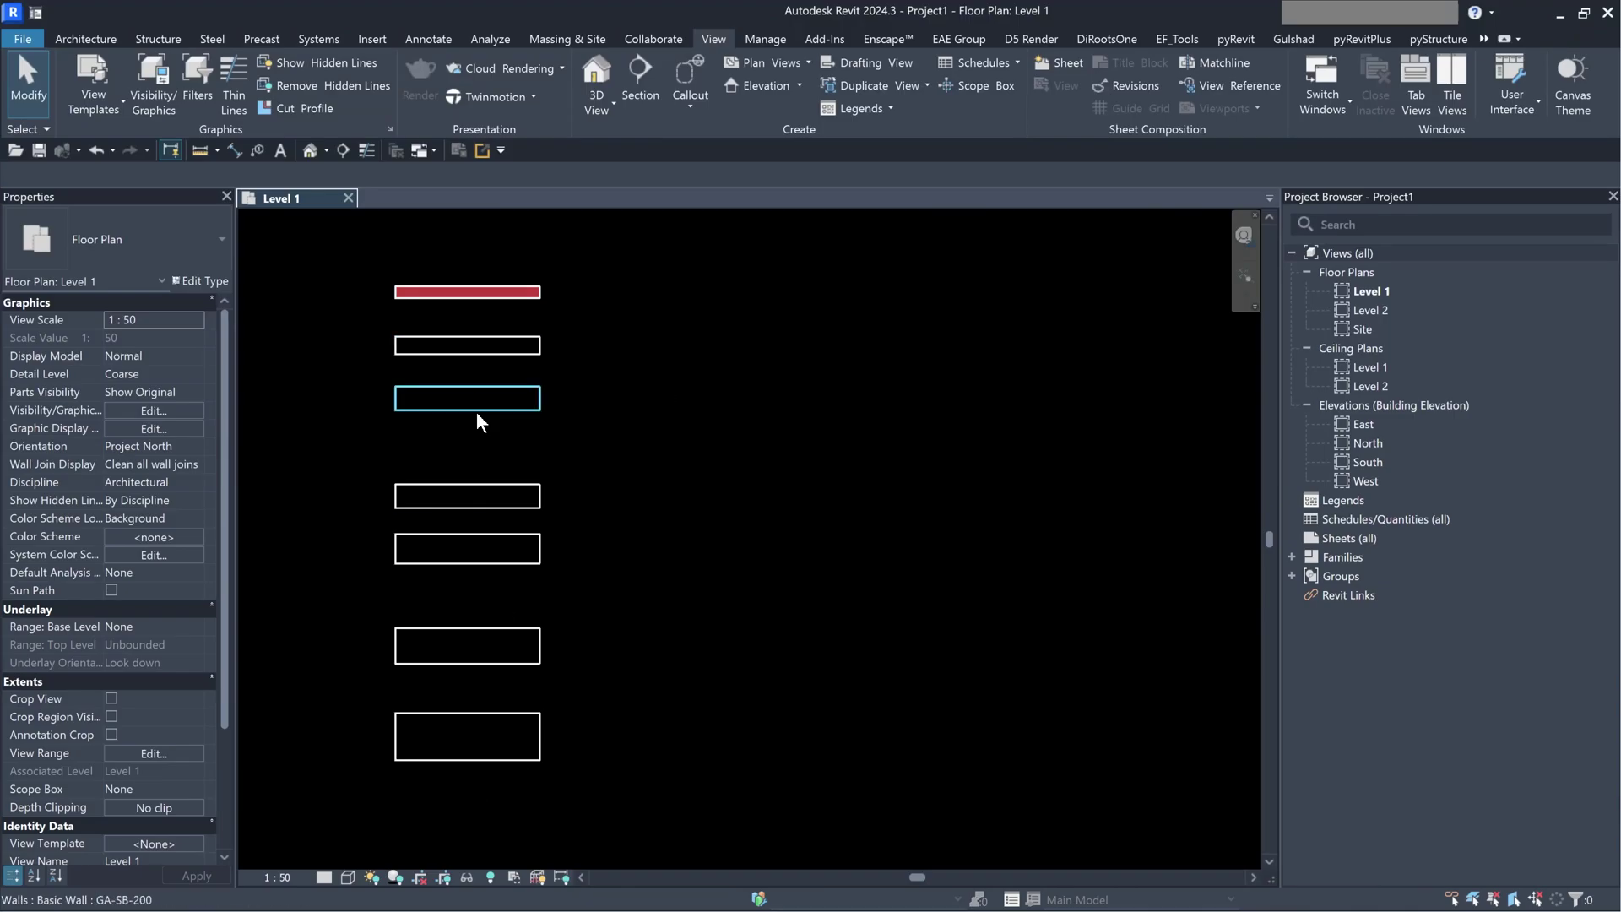
- Give GA-SB-150 a green and GA-SB-200 a cyan coarse fill
click(476, 358)
click(200, 282)
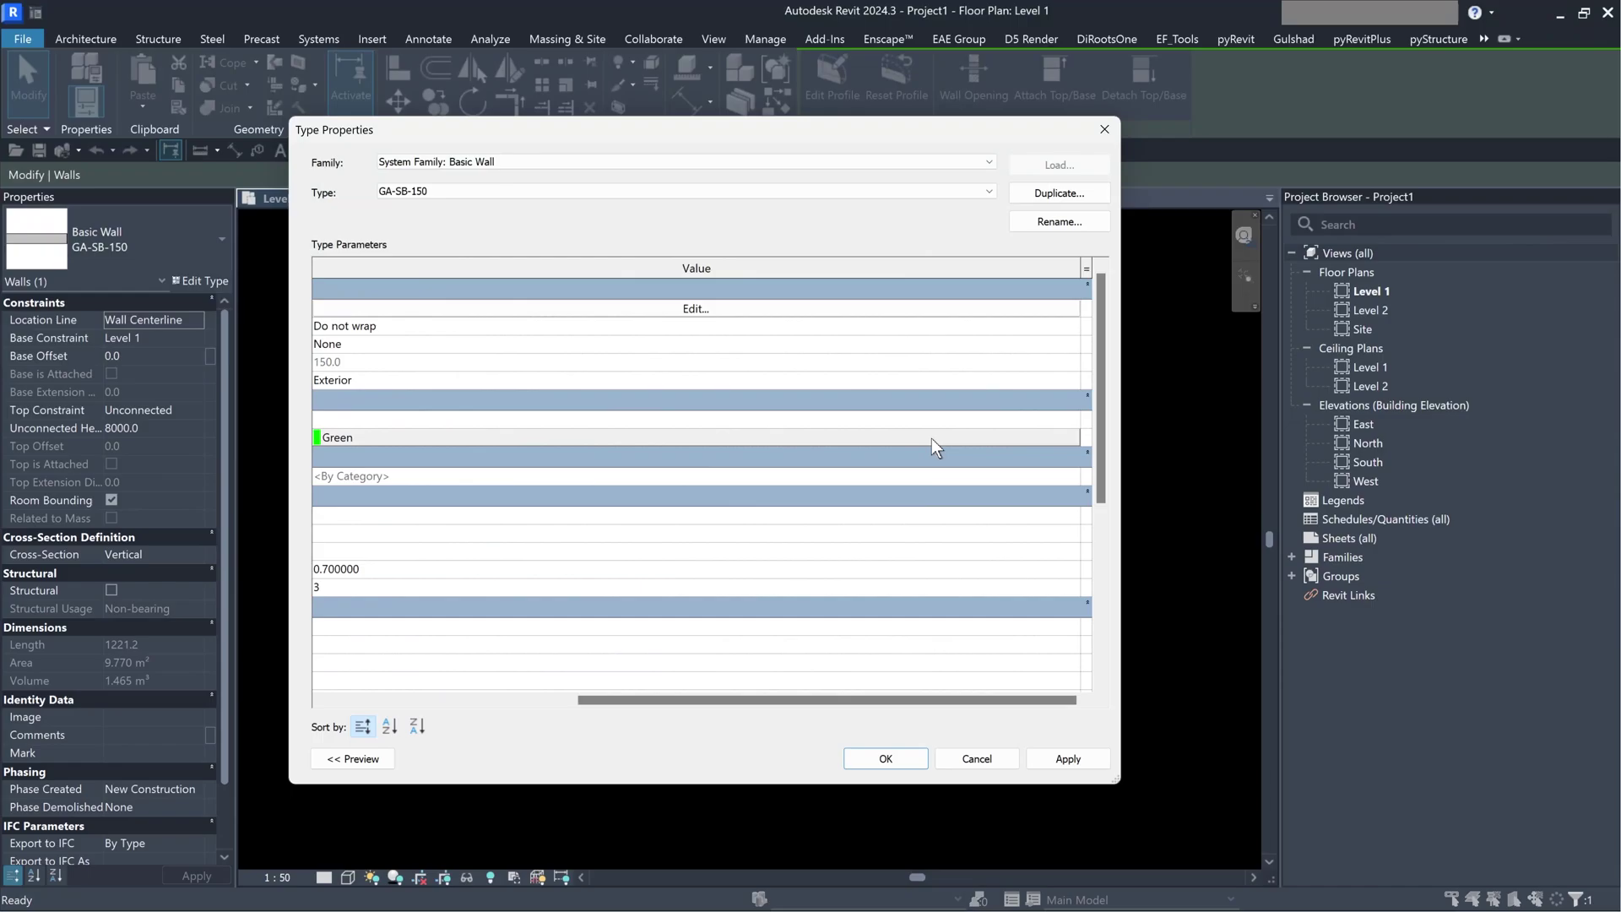
click(931, 438)
click(605, 519)
click(885, 758)
click(931, 438)
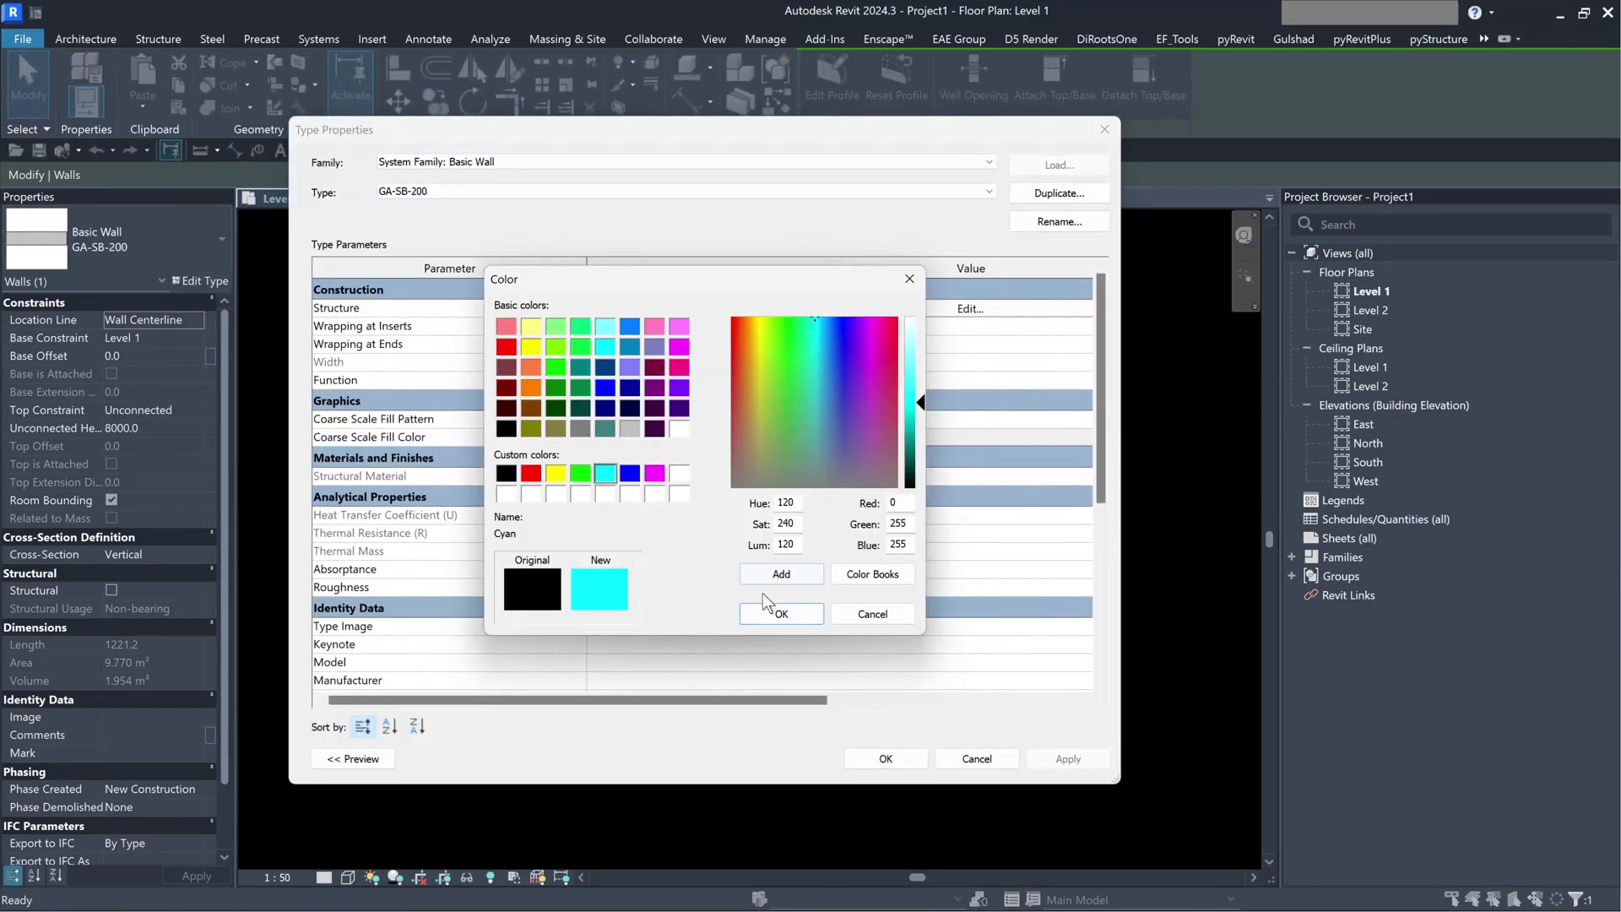
click(762, 593)
click(930, 419)
click(608, 530)
- Give GA-HB-200 a solid coarse fill colour and GA-HB-250 a magenta fill
click(886, 758)
click(200, 281)
click(930, 419)
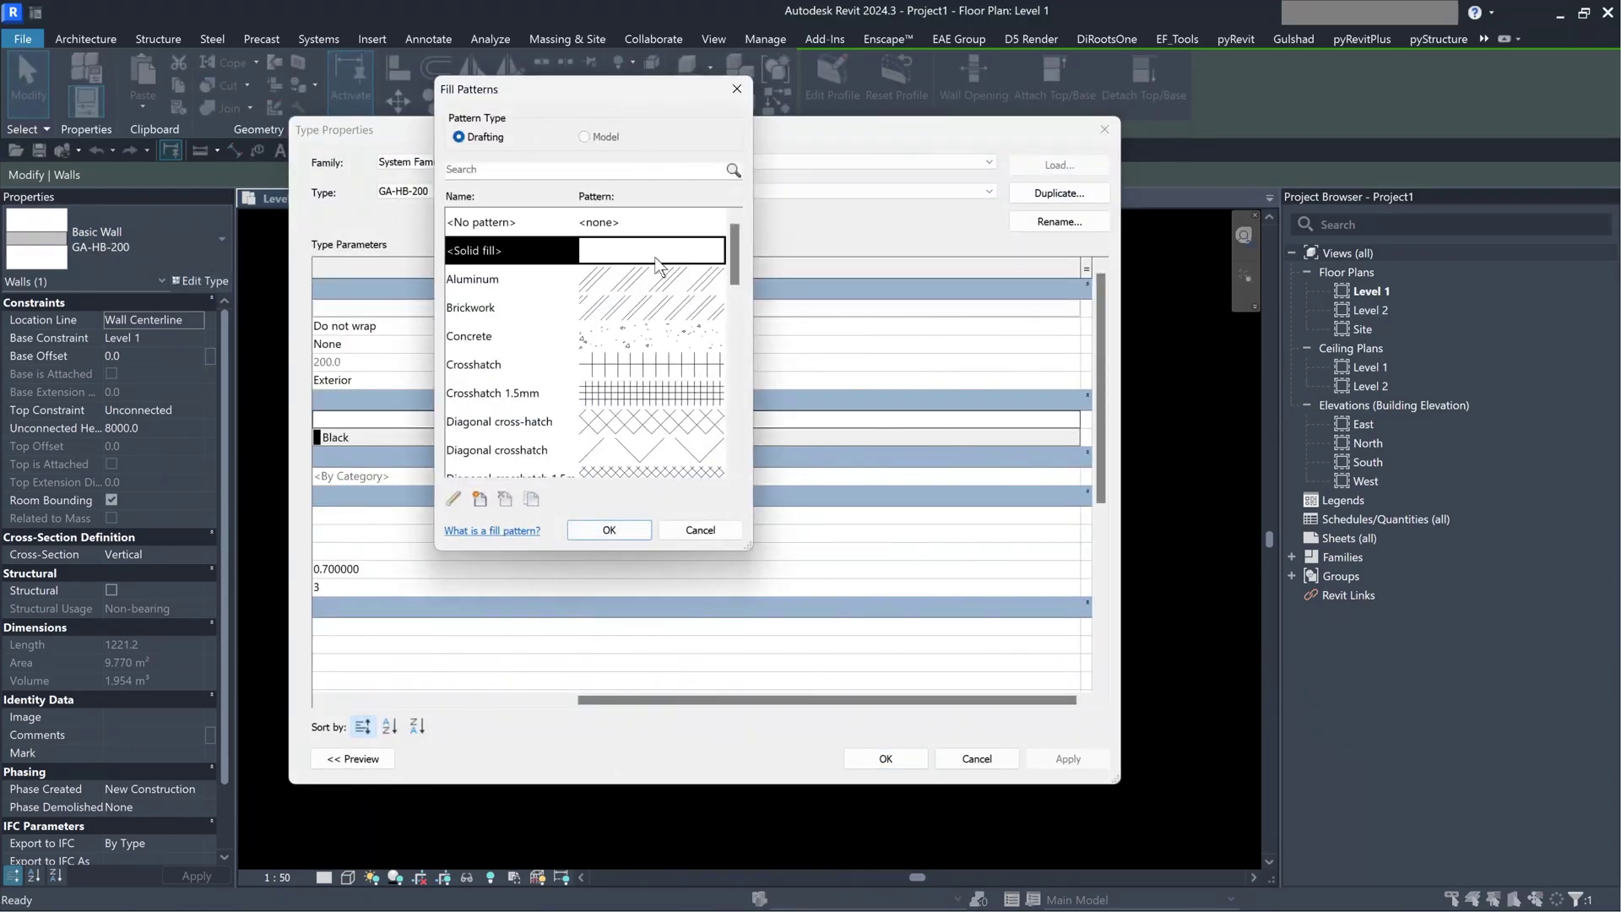
click(609, 529)
click(931, 438)
click(629, 473)
click(781, 614)
click(885, 758)
click(200, 281)
click(654, 472)
click(781, 614)
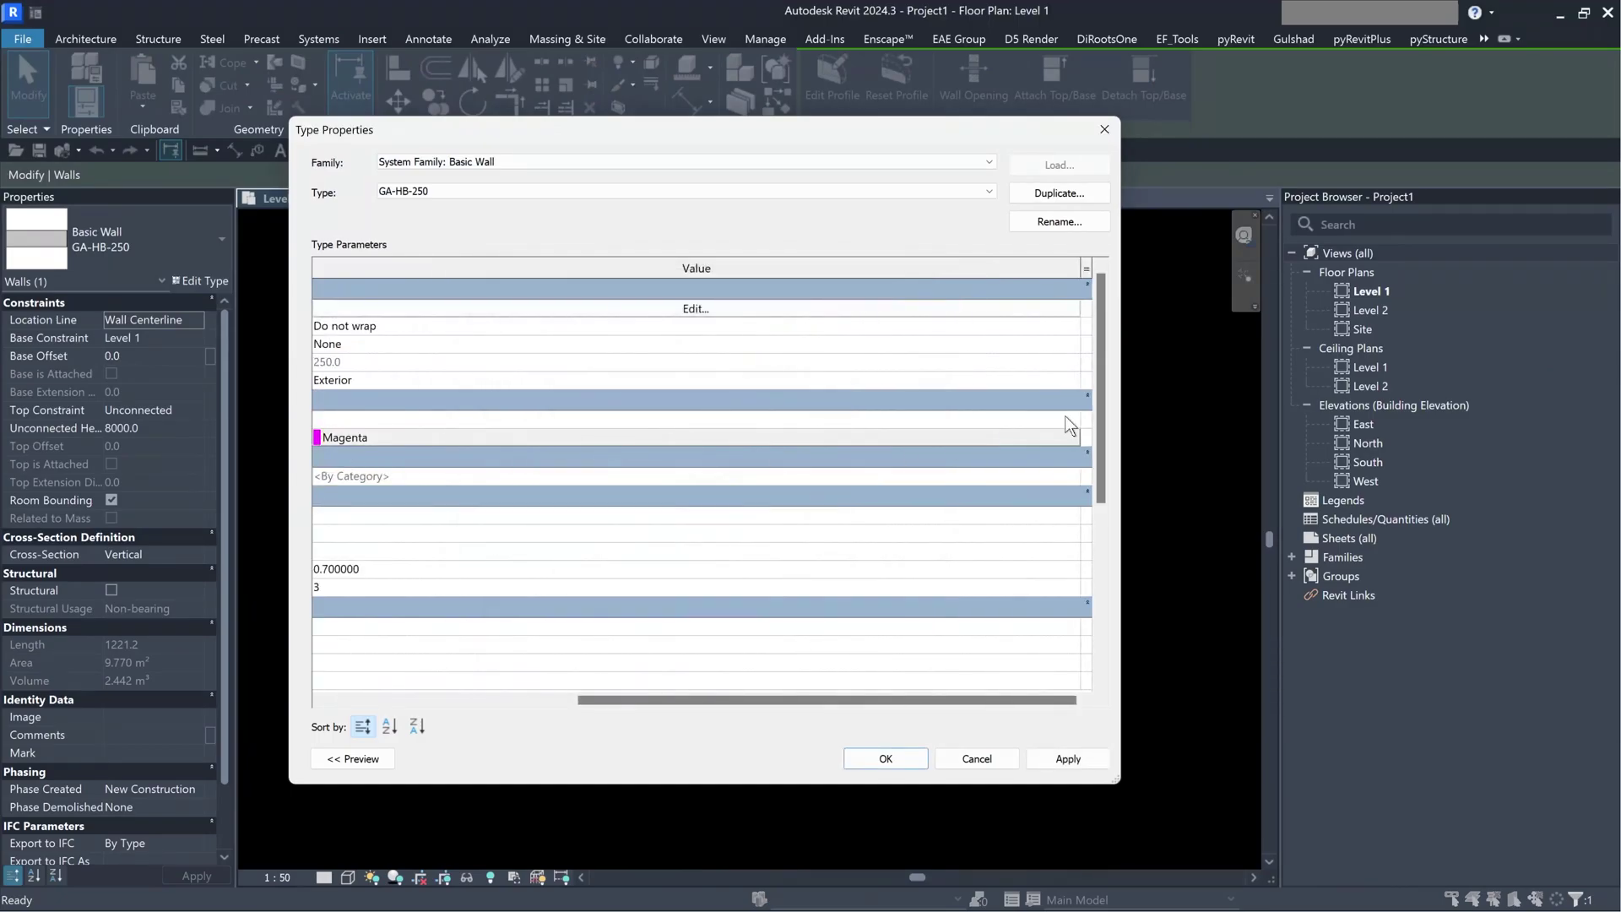
click(885, 759)
- Give GA-TB-300 solid fill RGB 255-128-000 and GA-TB-400 solid fill RGB 128-000-128
click(201, 281)
click(930, 438)
click(781, 613)
click(930, 418)
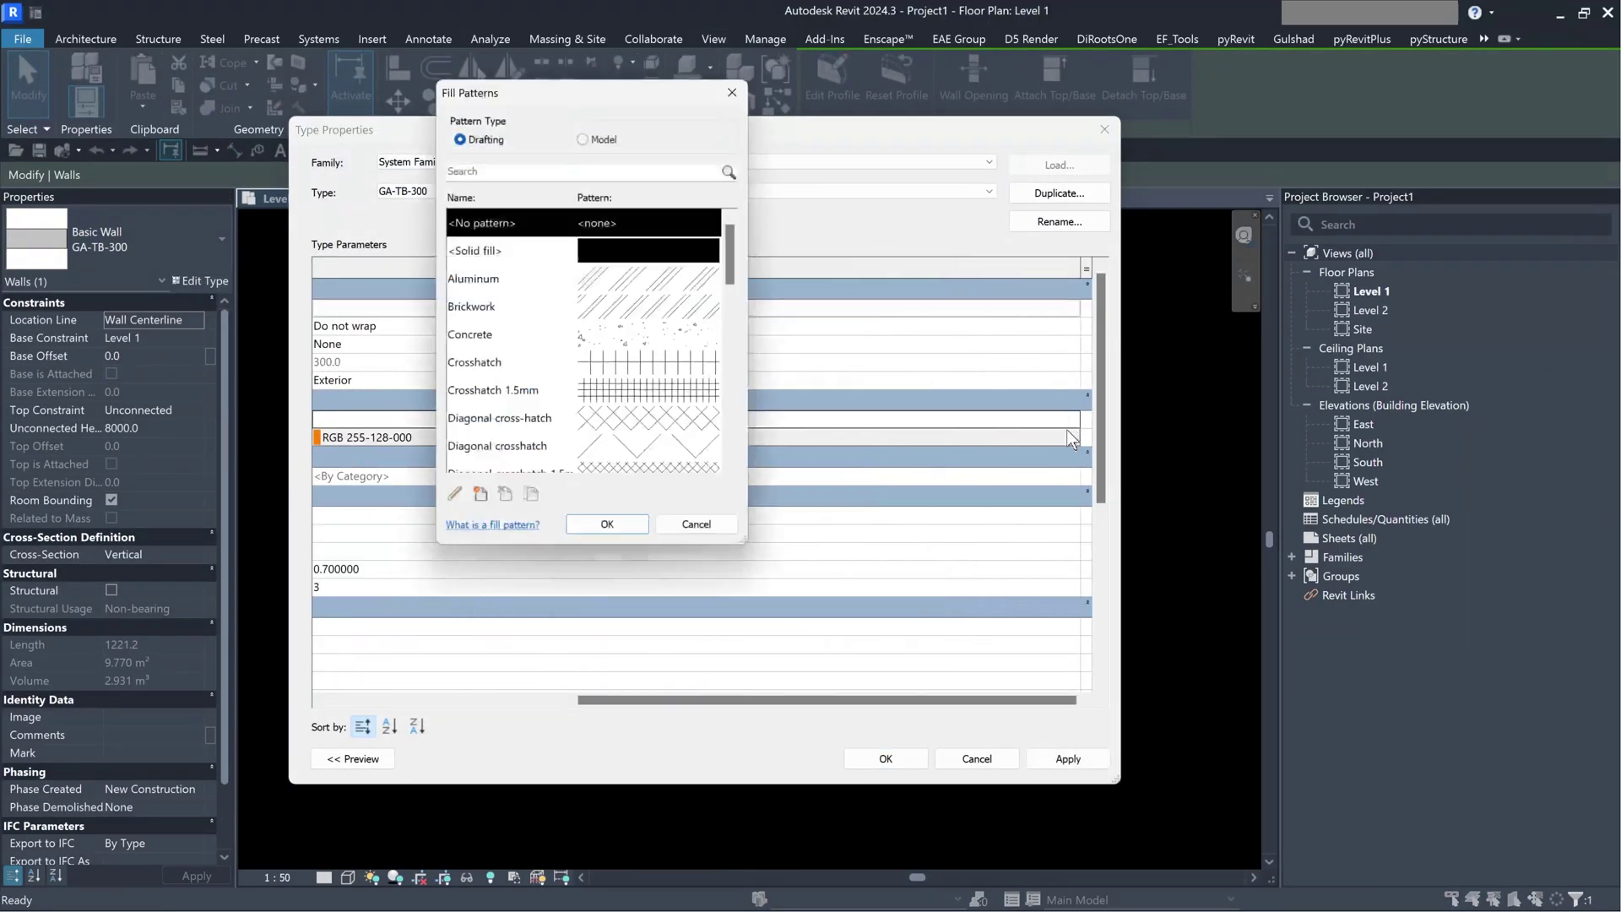
click(605, 521)
click(200, 281)
click(849, 436)
click(654, 492)
click(781, 613)
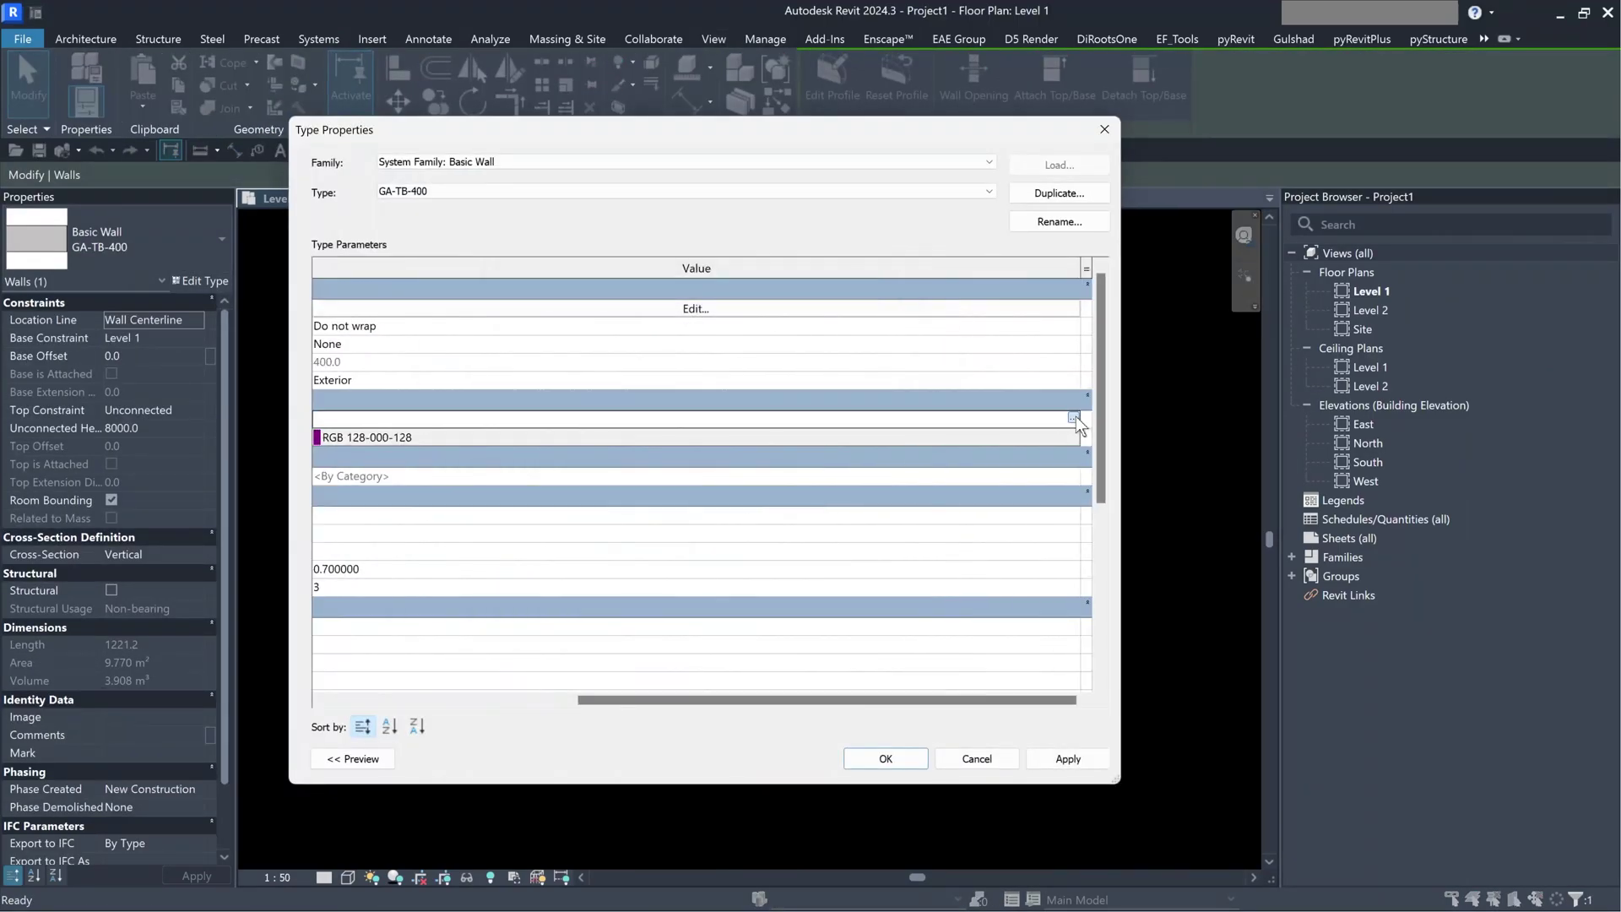
click(1073, 419)
click(606, 520)
click(886, 759)
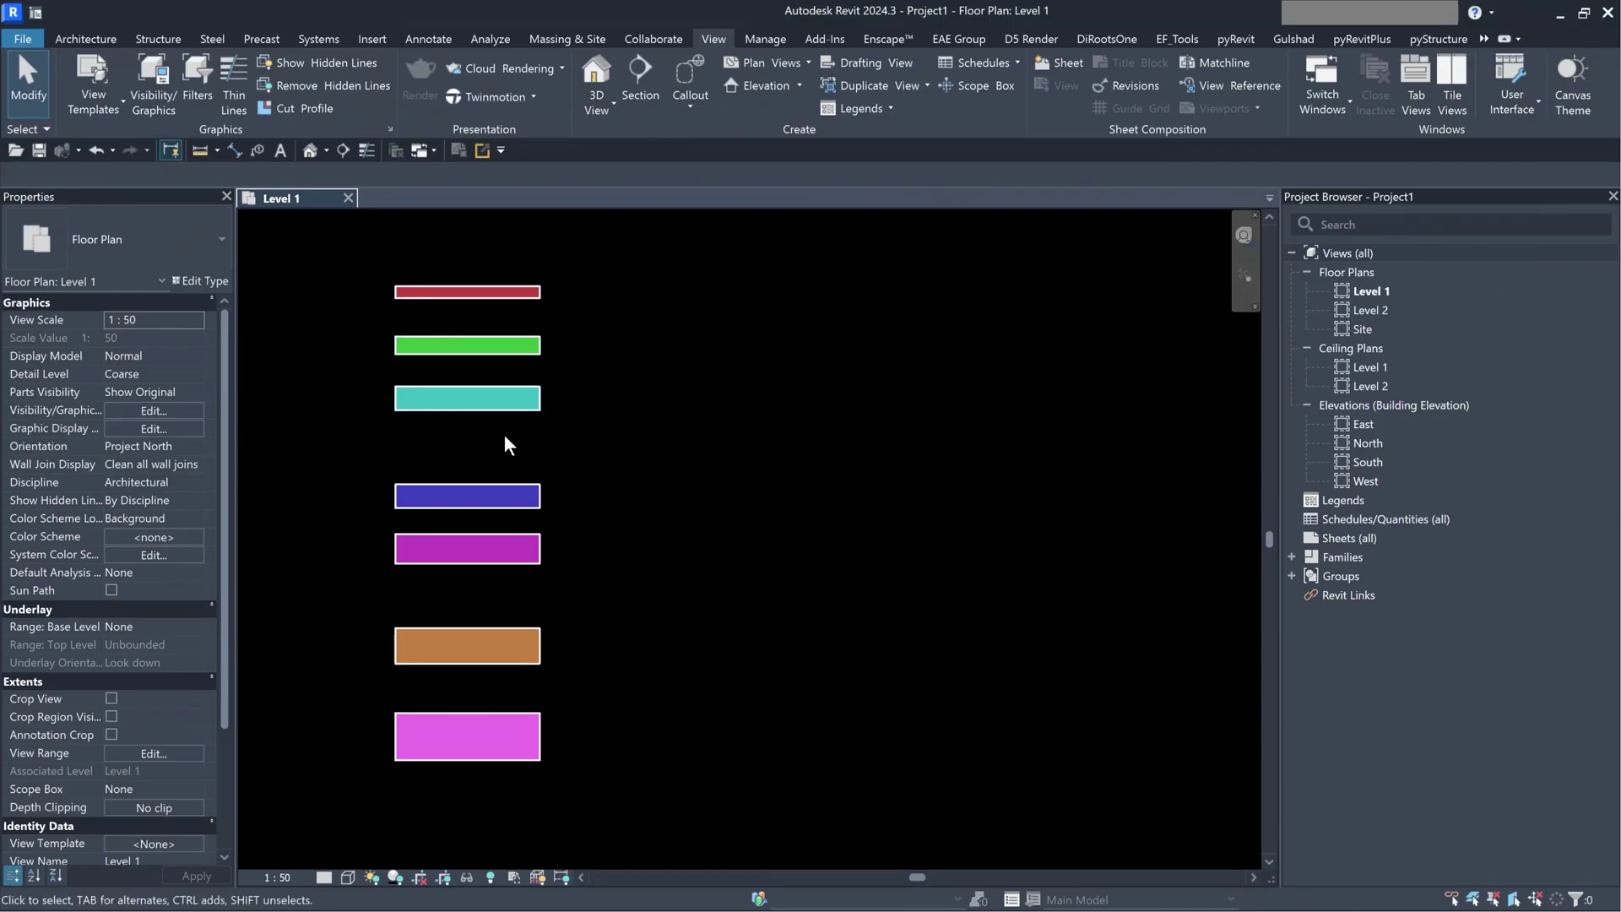
drag(344, 271, 479, 811)
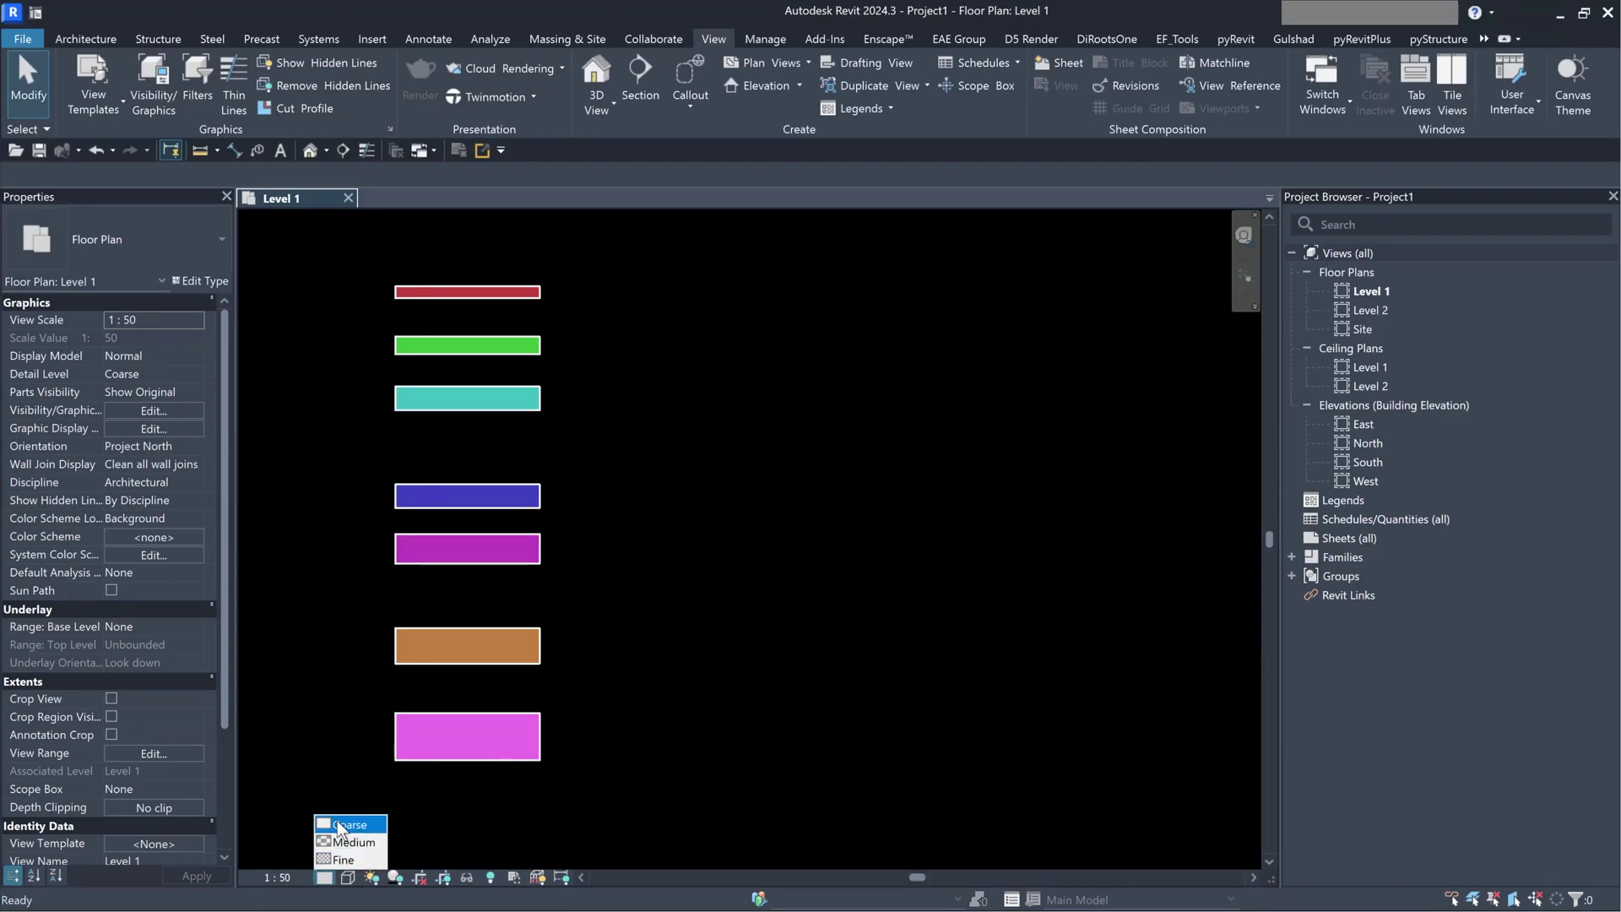
drag(564, 272, 515, 730)
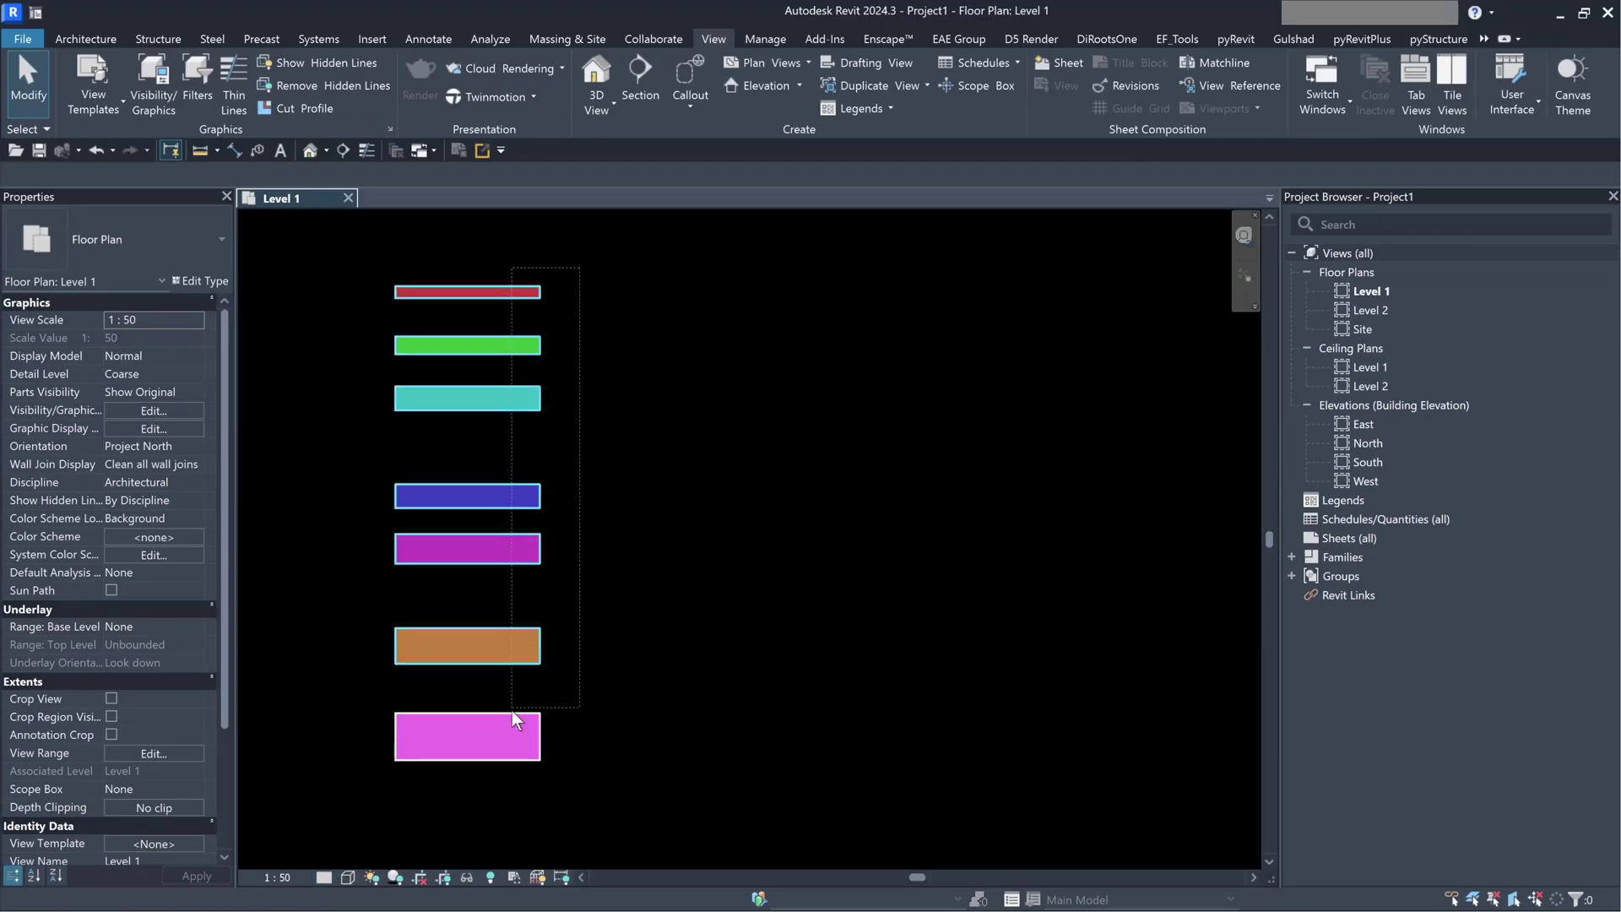
click(608, 671)
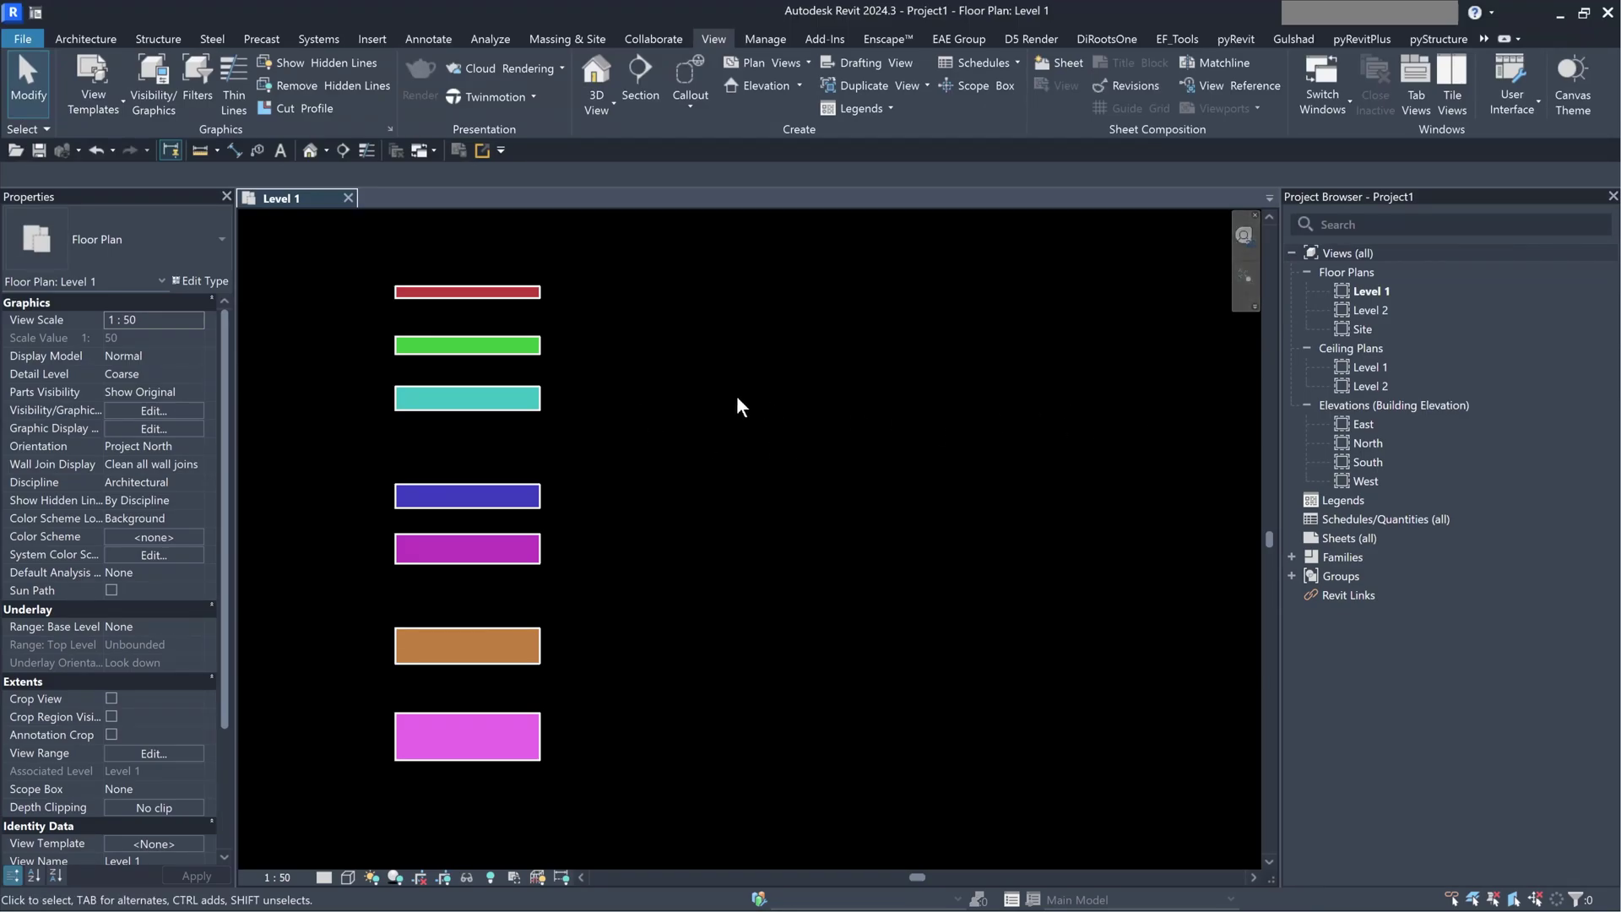
- Duplicate the Level 1 floor plan as Level 1 Copy 1
right_click(1368, 291)
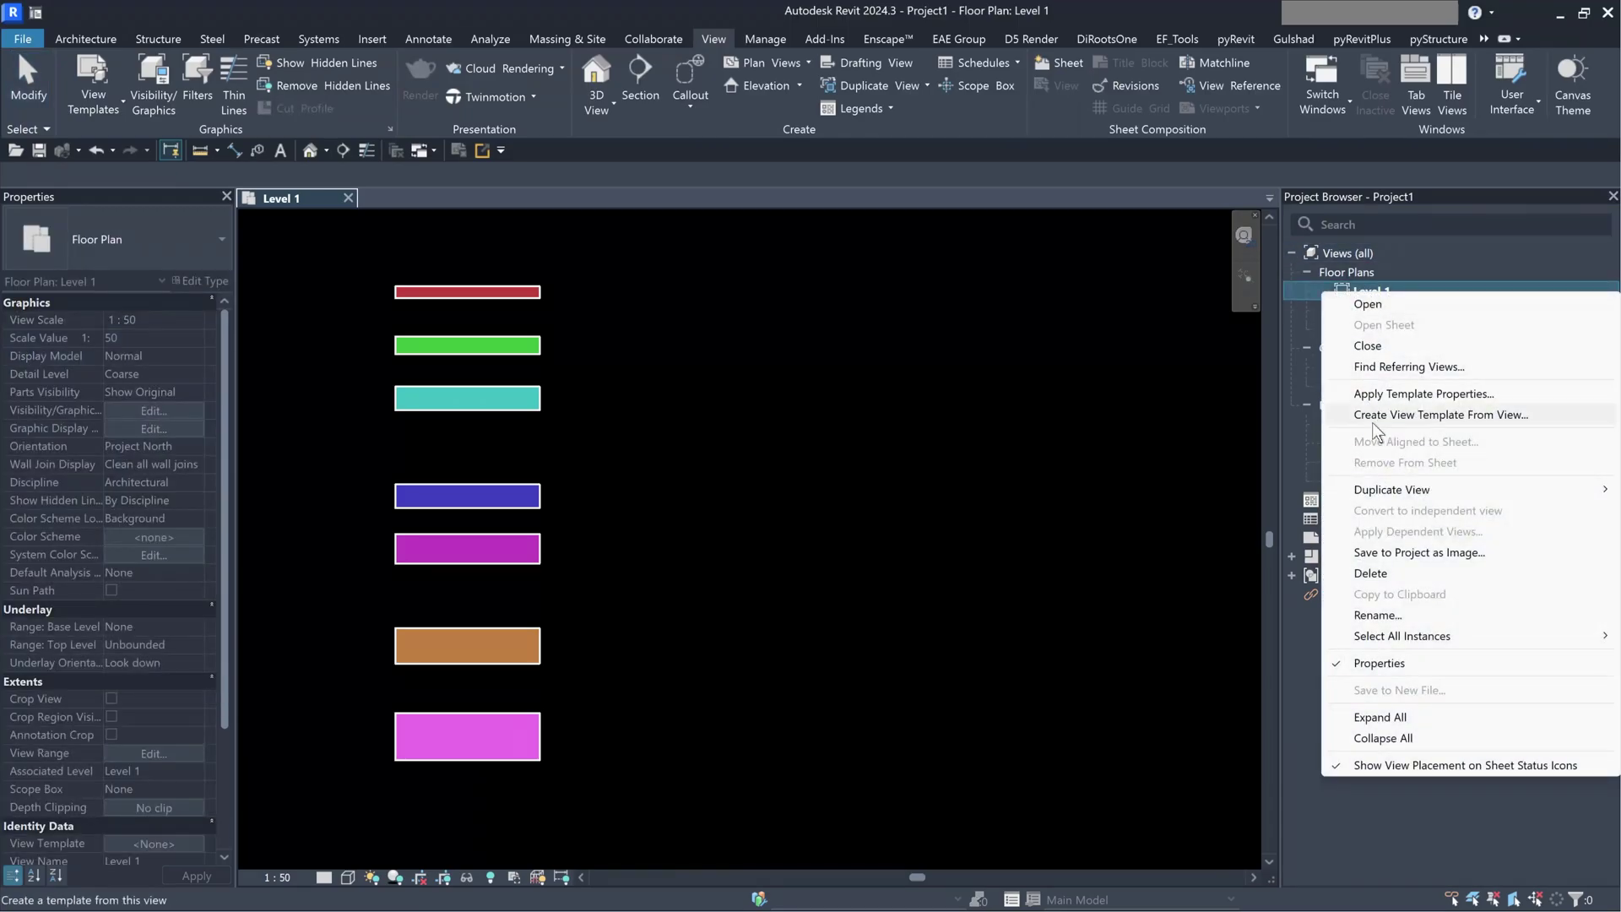
mouse_move(1391, 489)
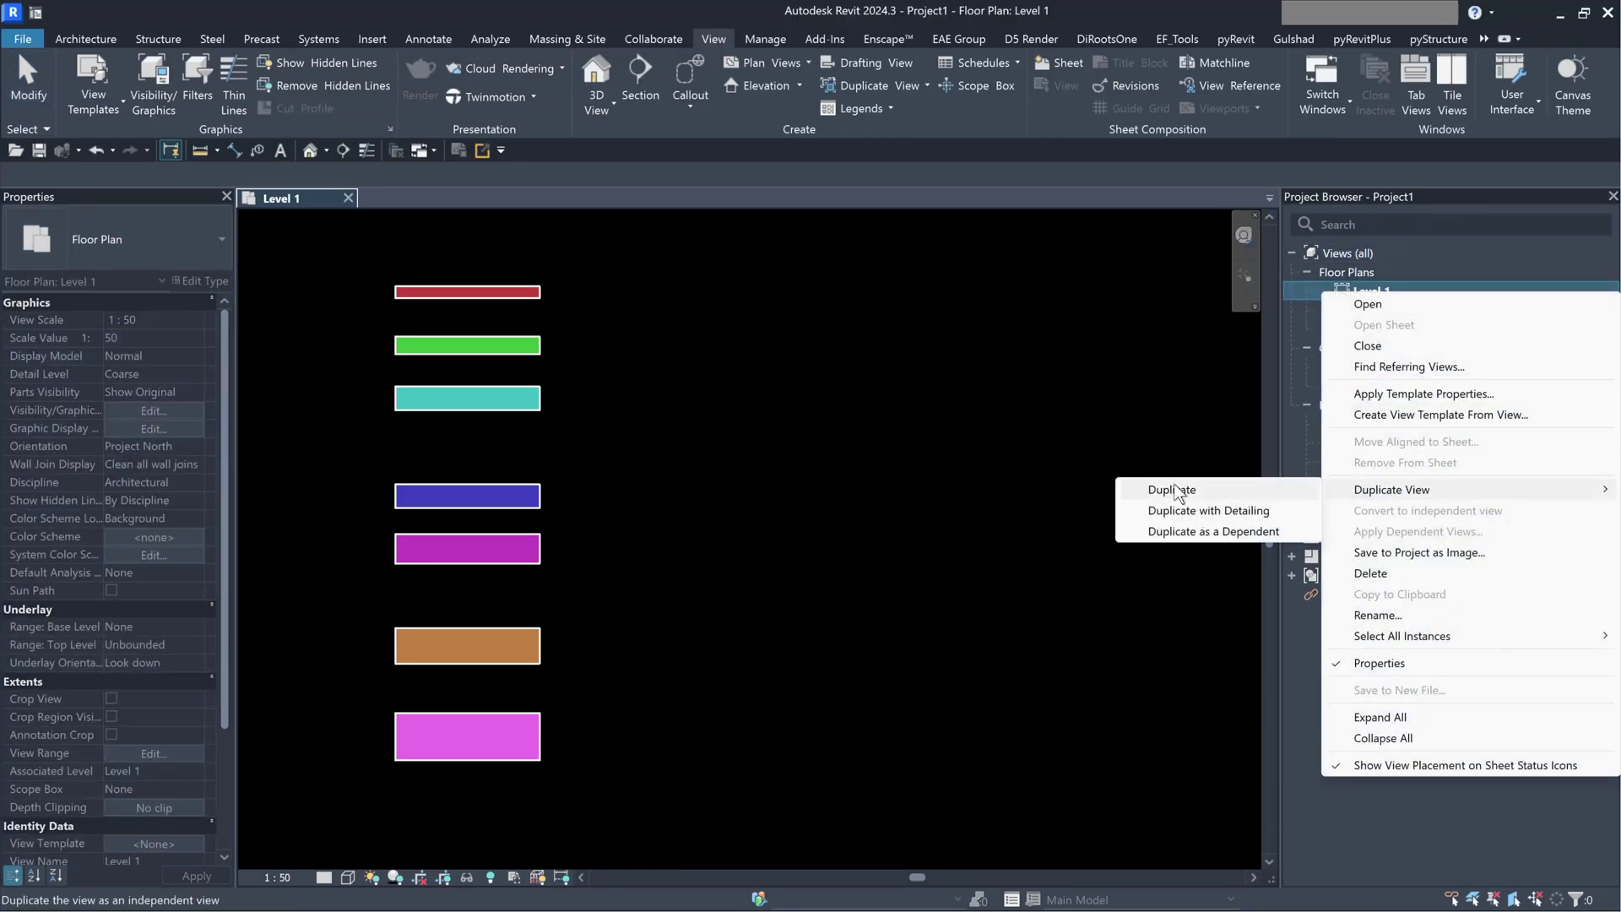
click(1177, 489)
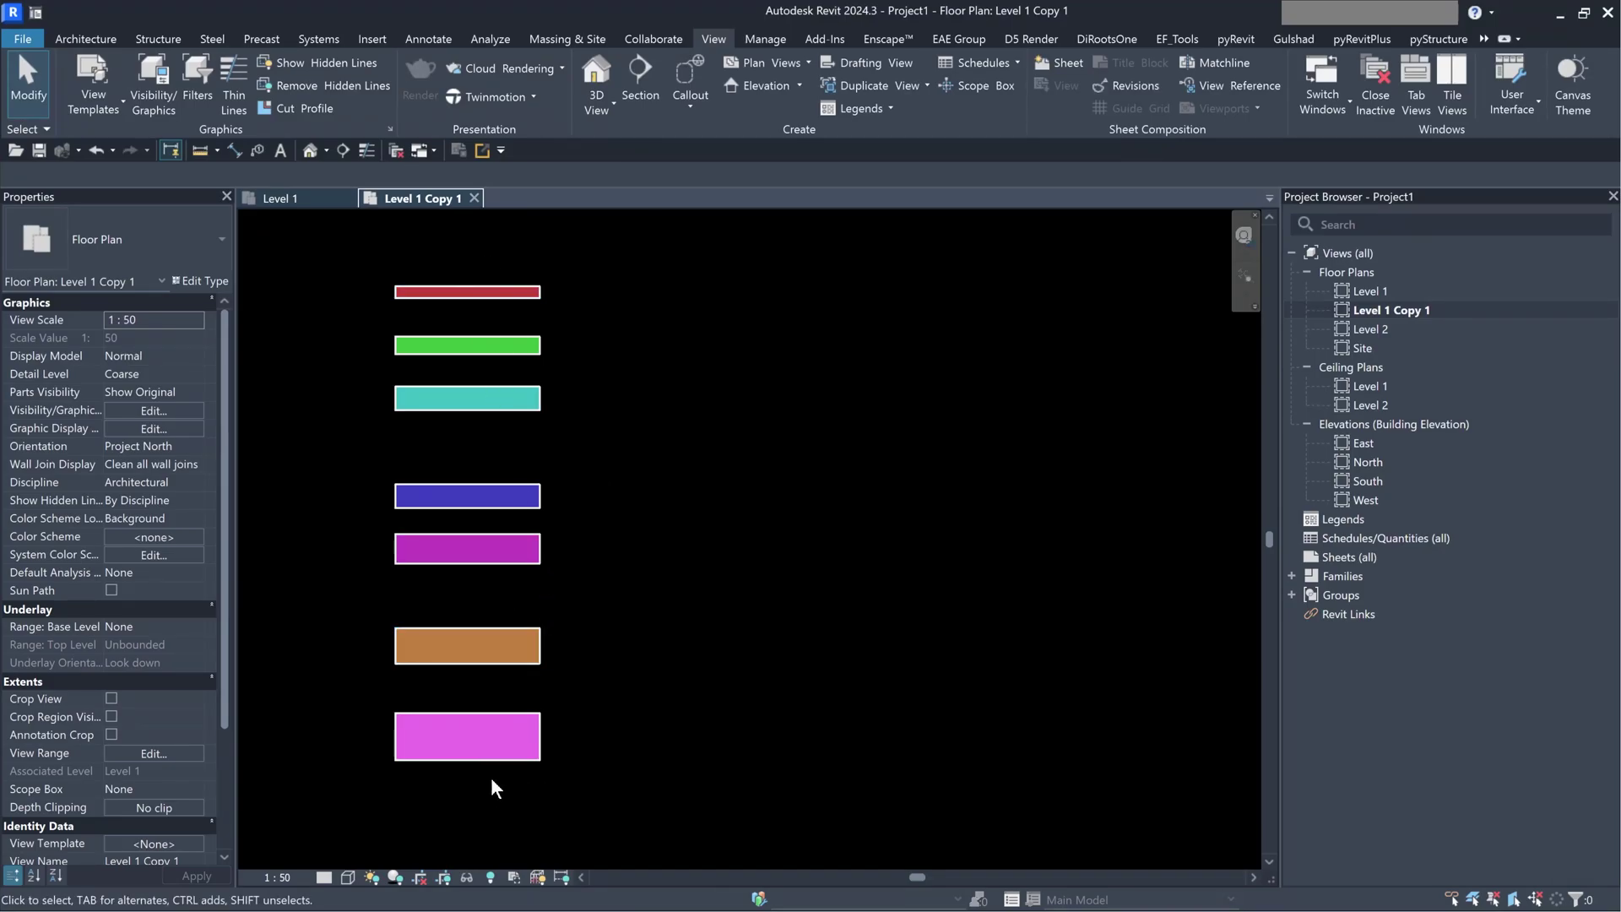
- Override the Walls category to Coarse detail level in Visibility/Graphic Overrides
key(v)
key(v)
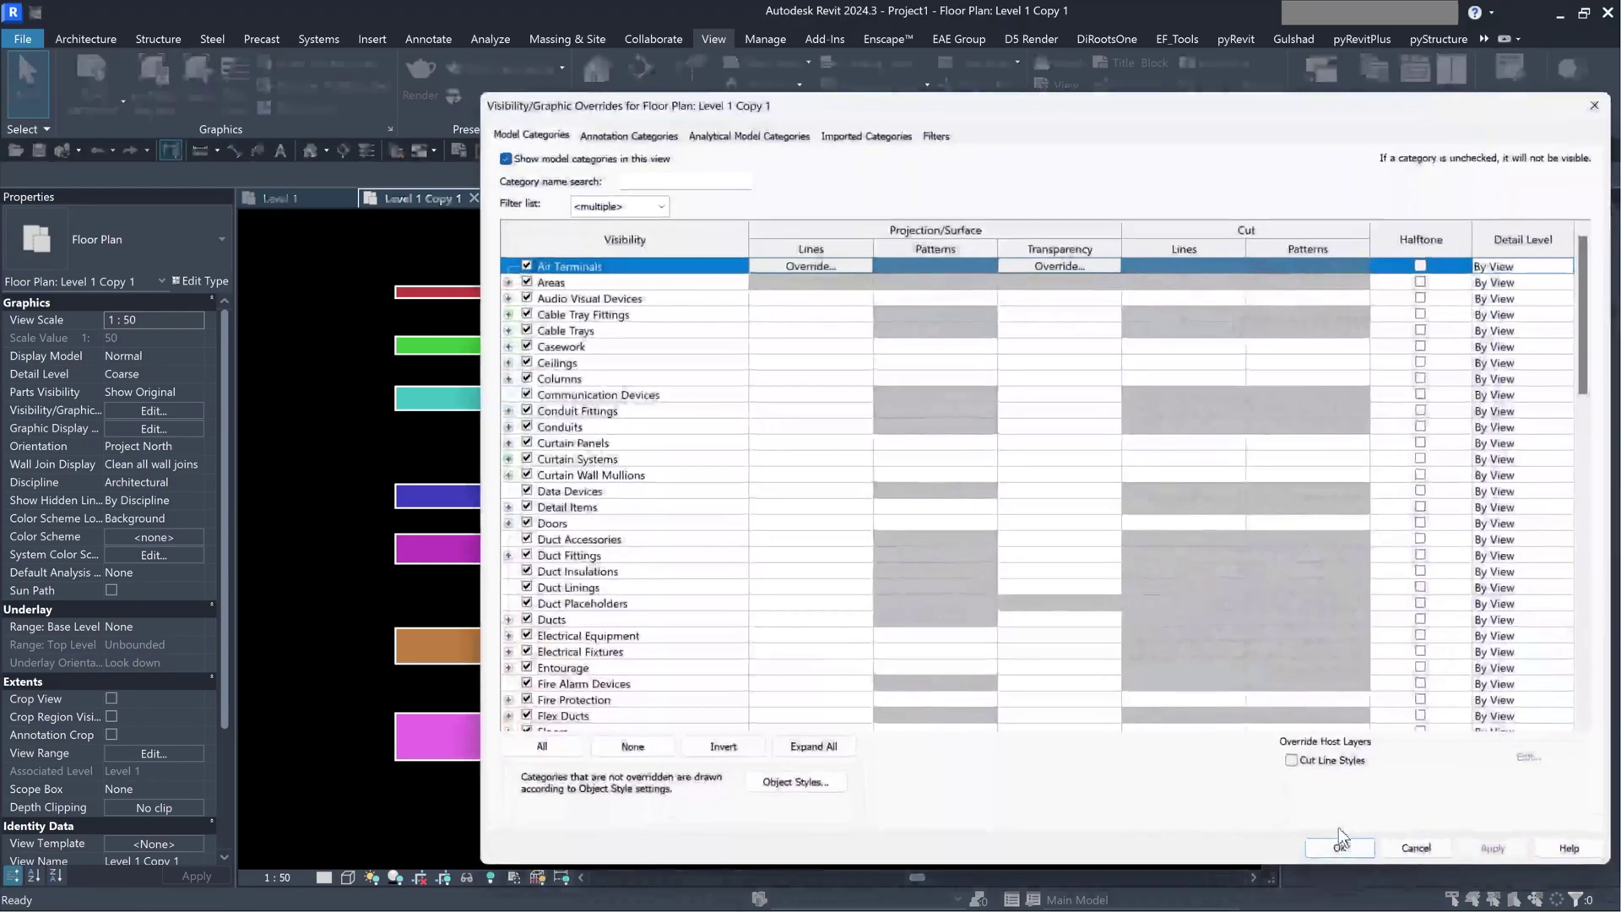
drag(625, 104, 459, 62)
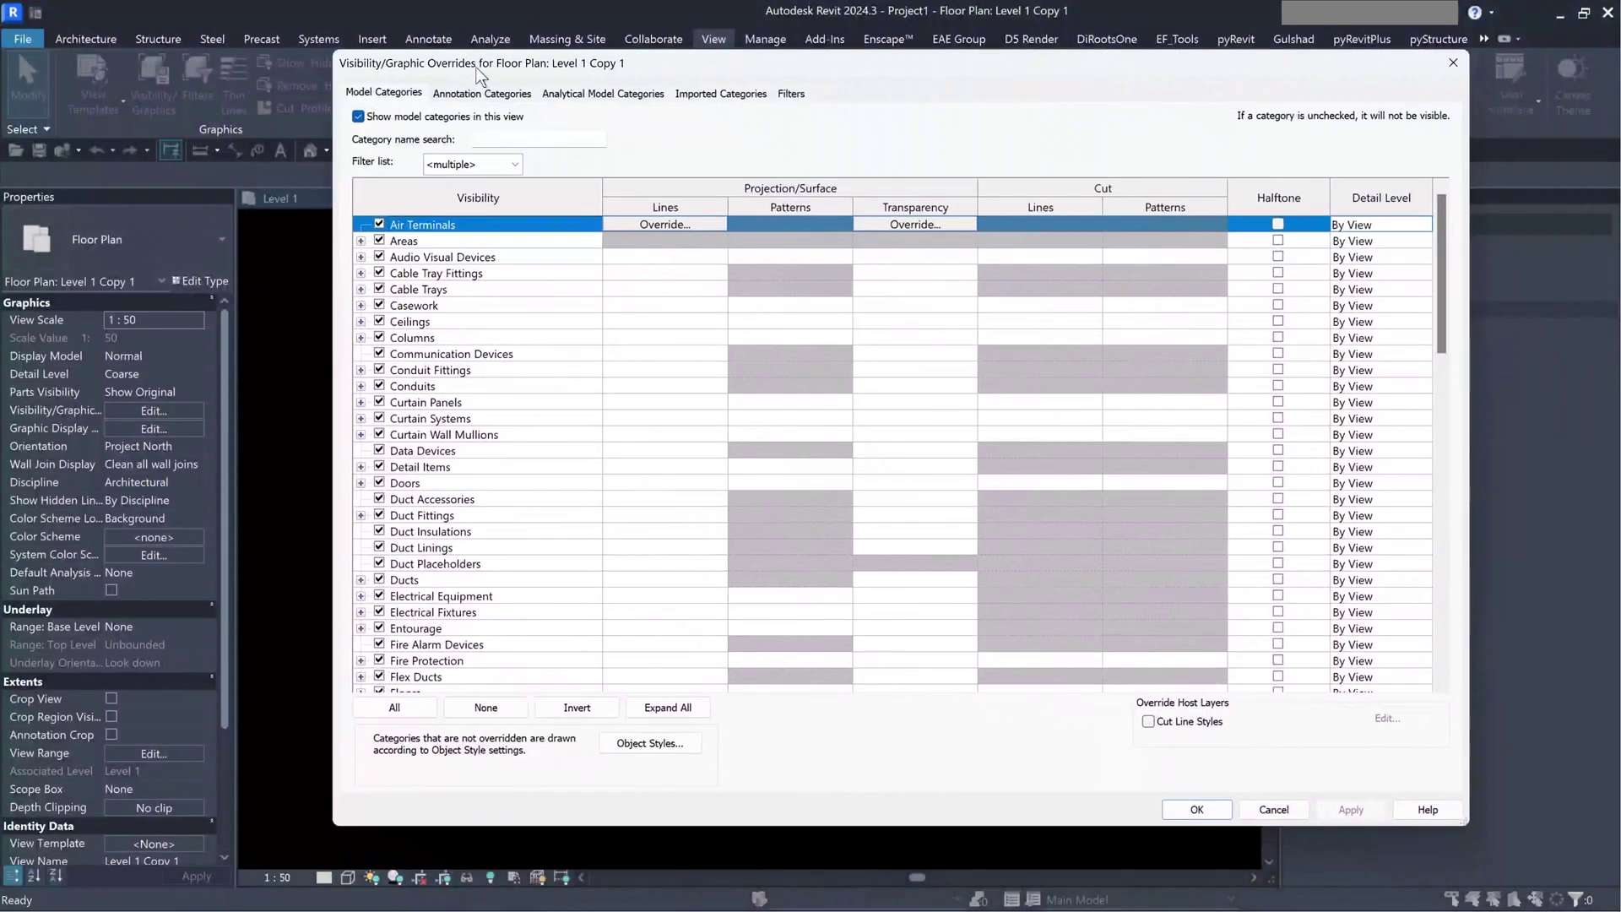
drag(1417, 263, 1416, 623)
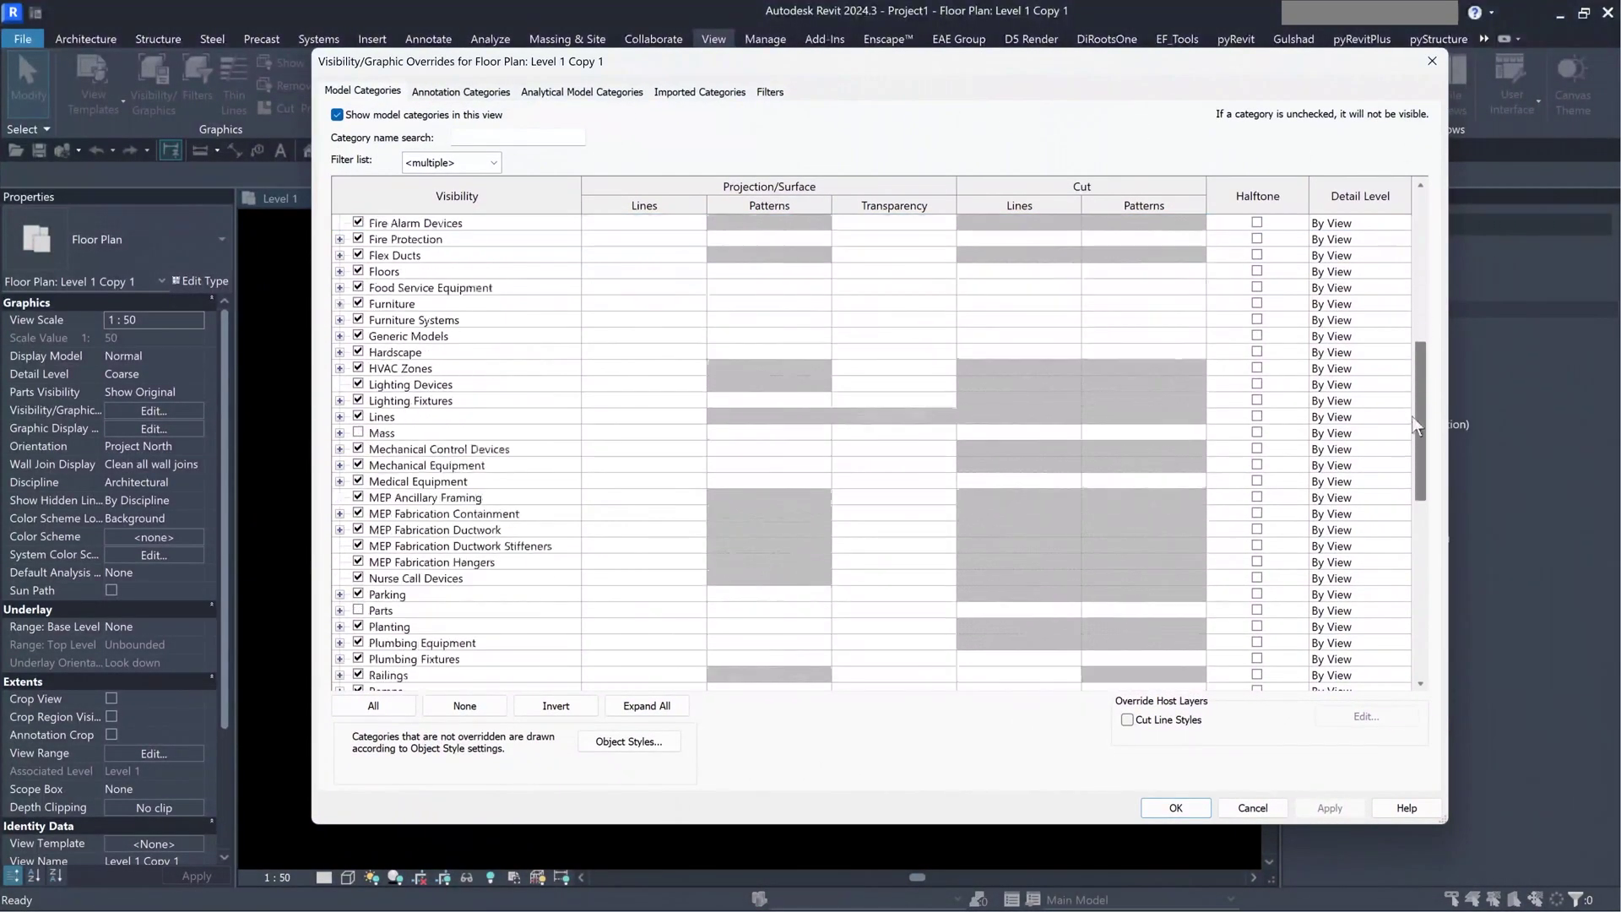
click(443, 642)
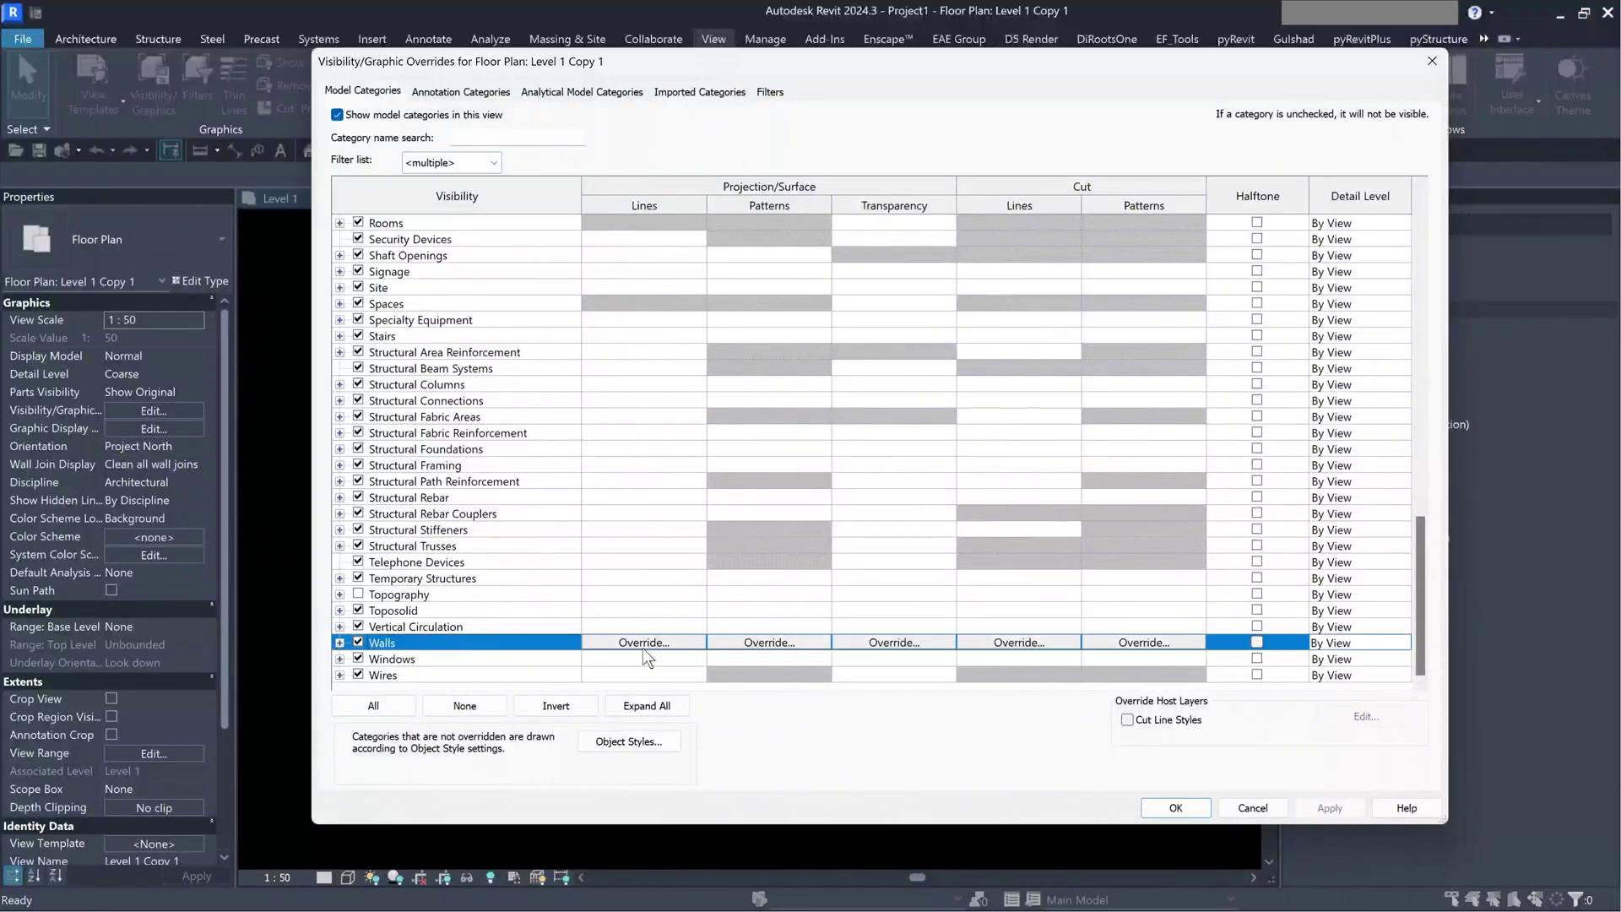
click(1400, 642)
click(1403, 642)
click(1330, 669)
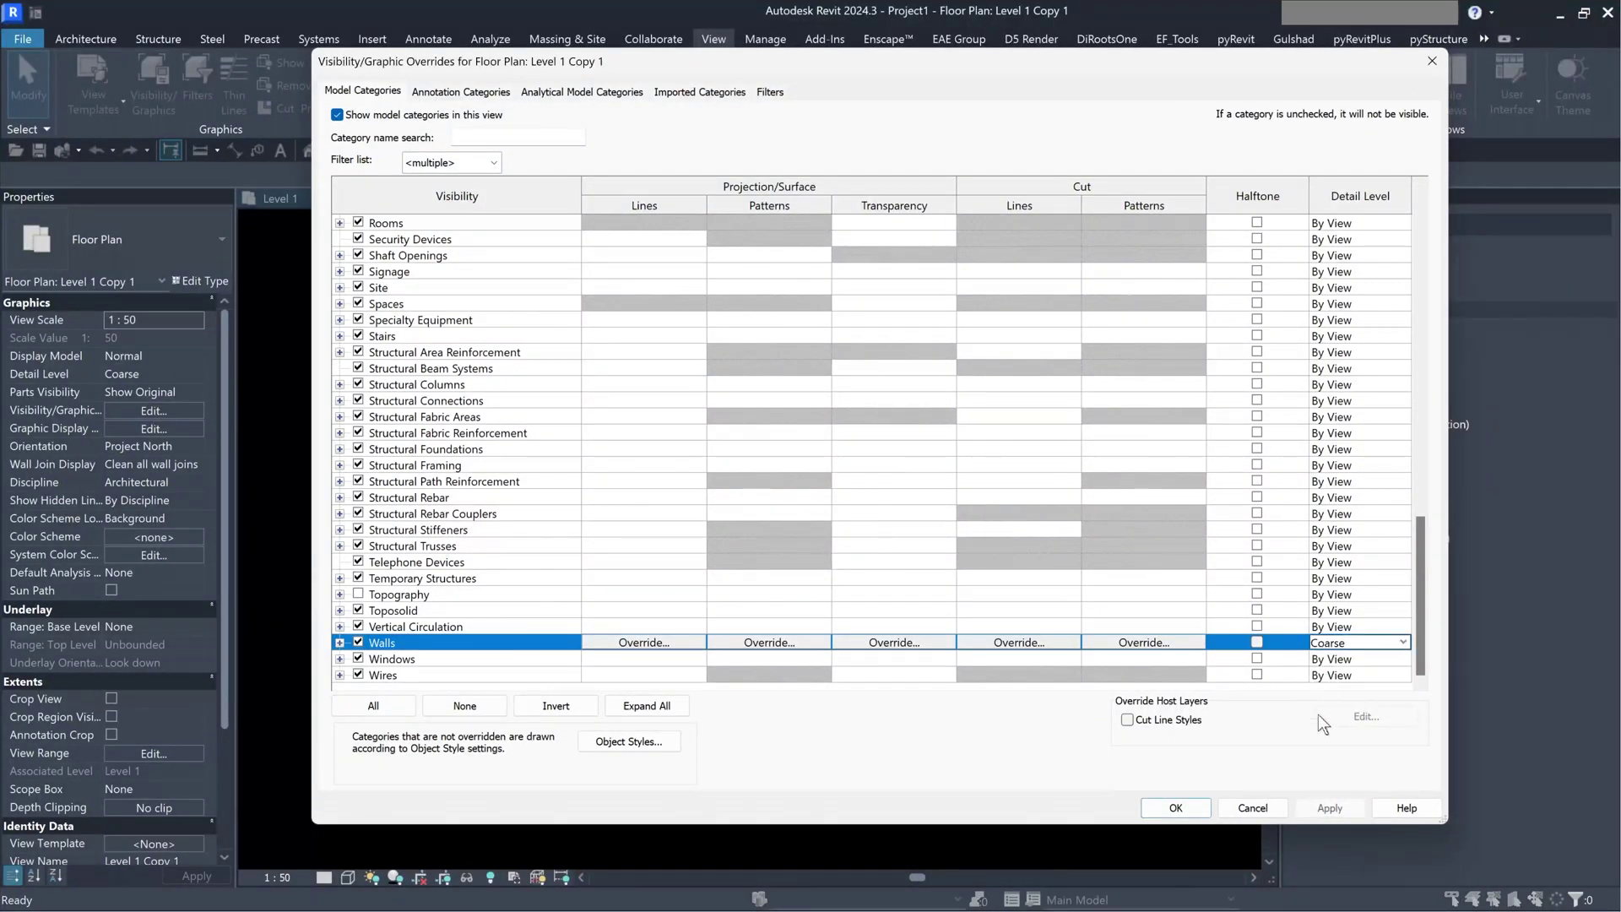
click(1176, 808)
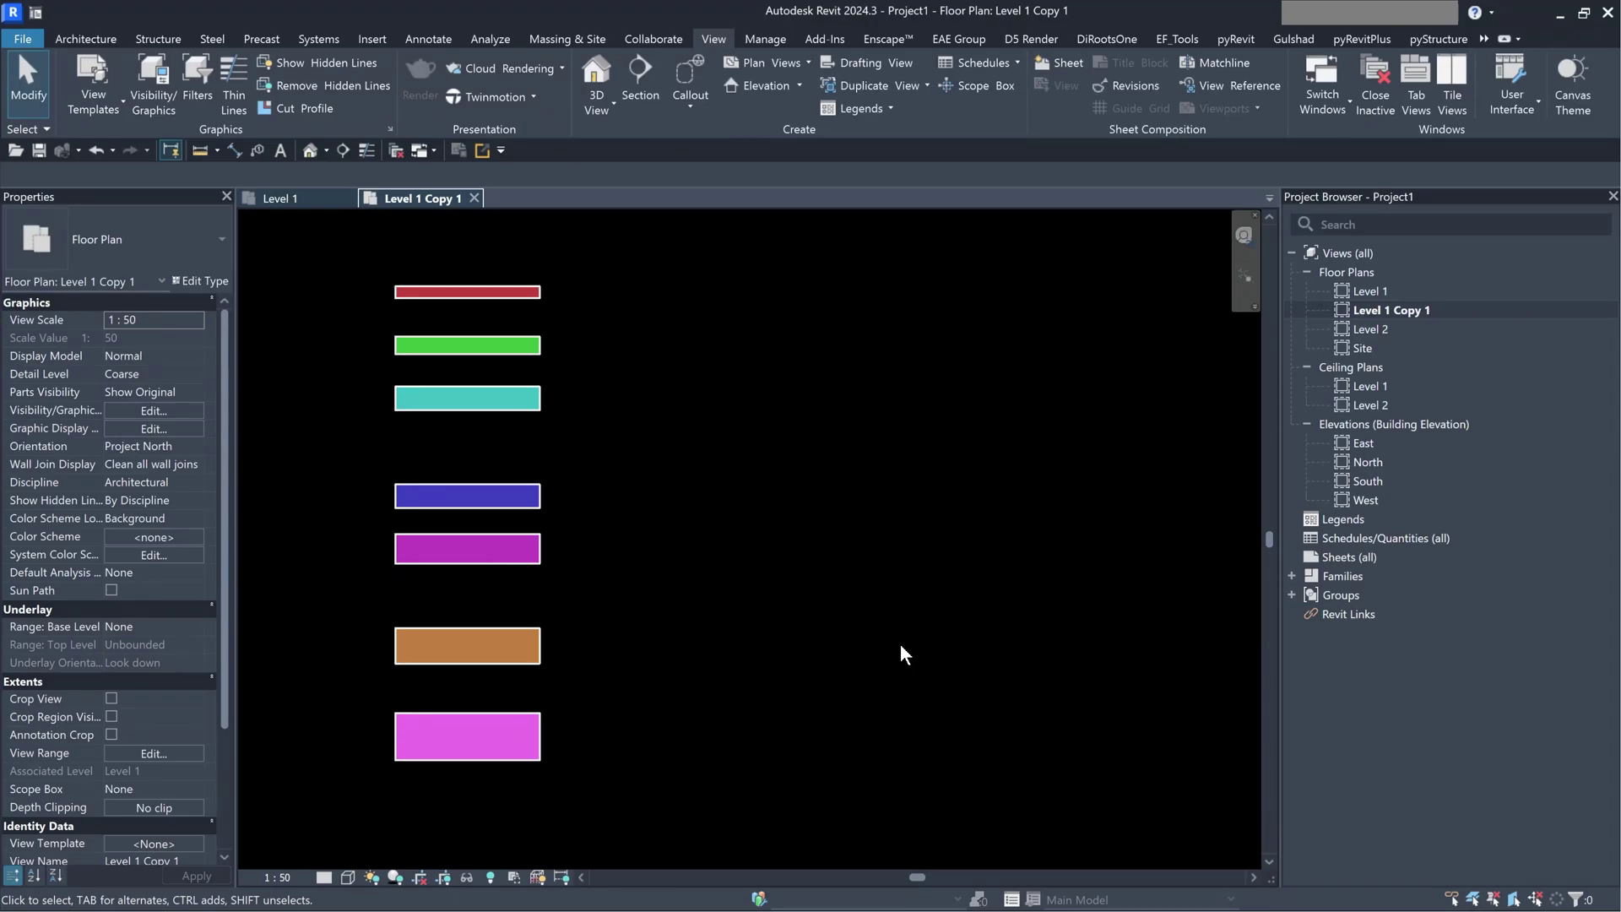
- Set the view to fine detail and review the red GA-SB-100 wall's type properties
click(319, 875)
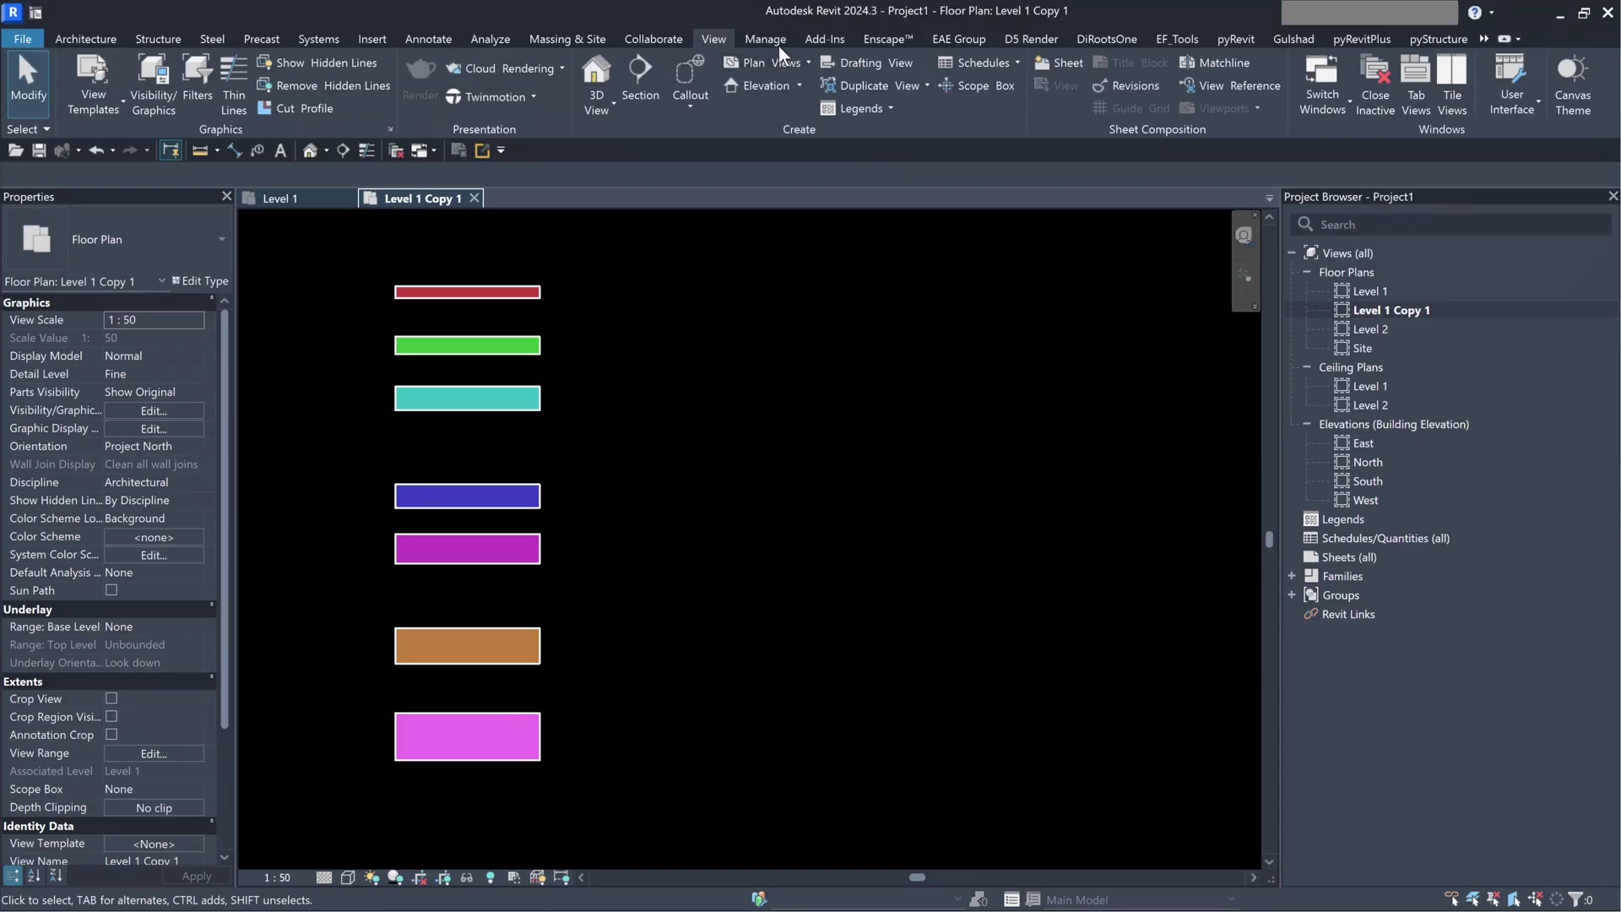
drag(580, 284, 479, 796)
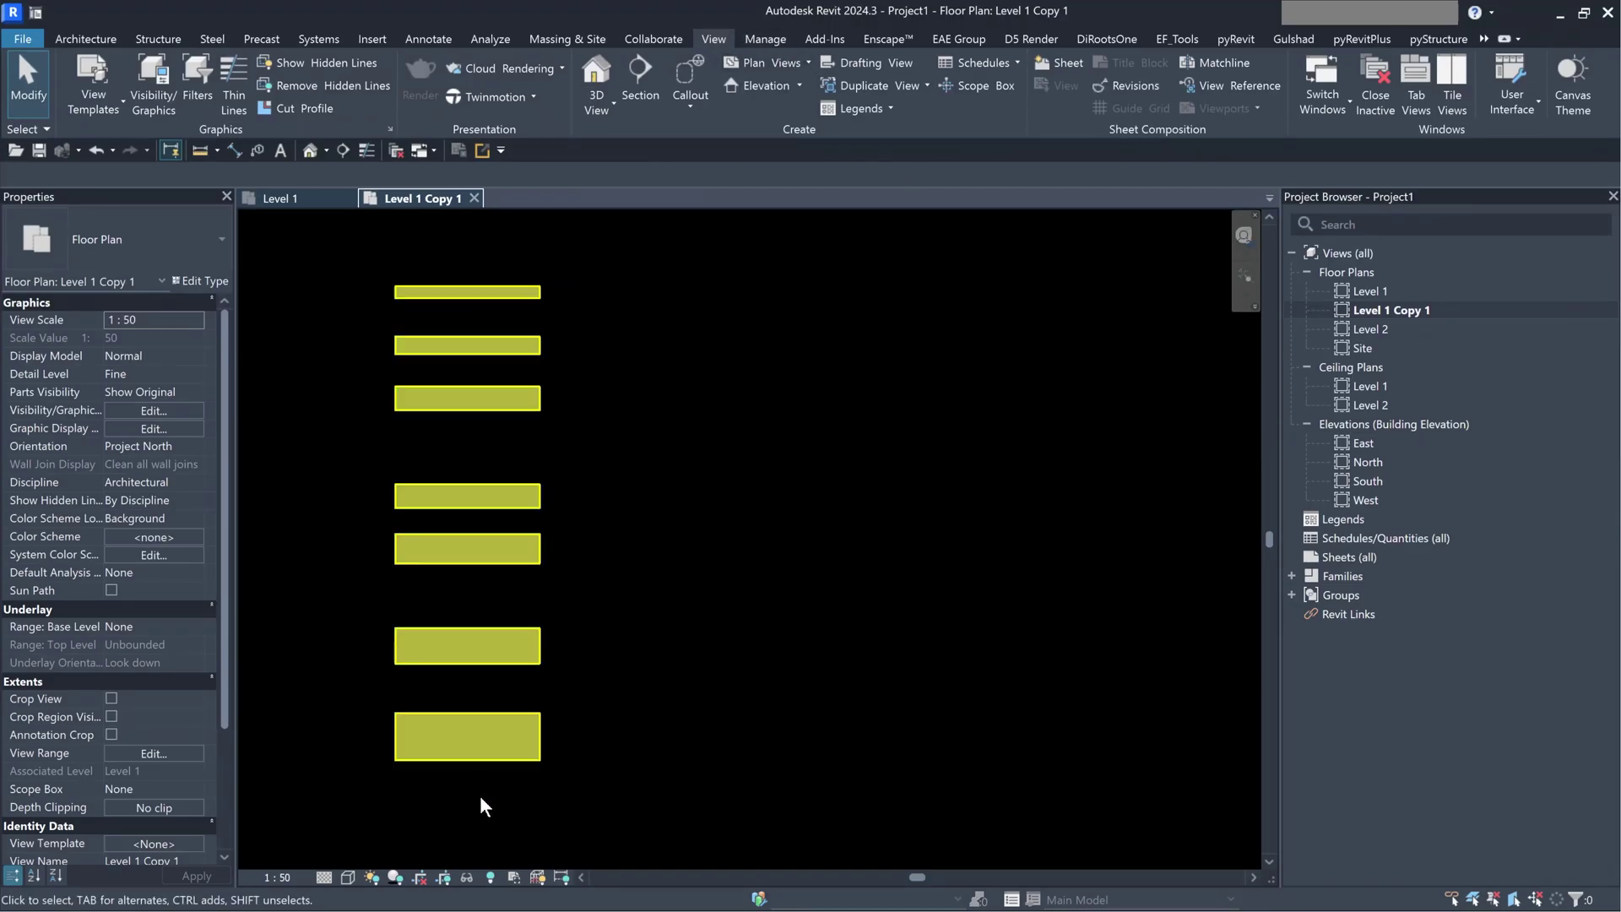
click(405, 292)
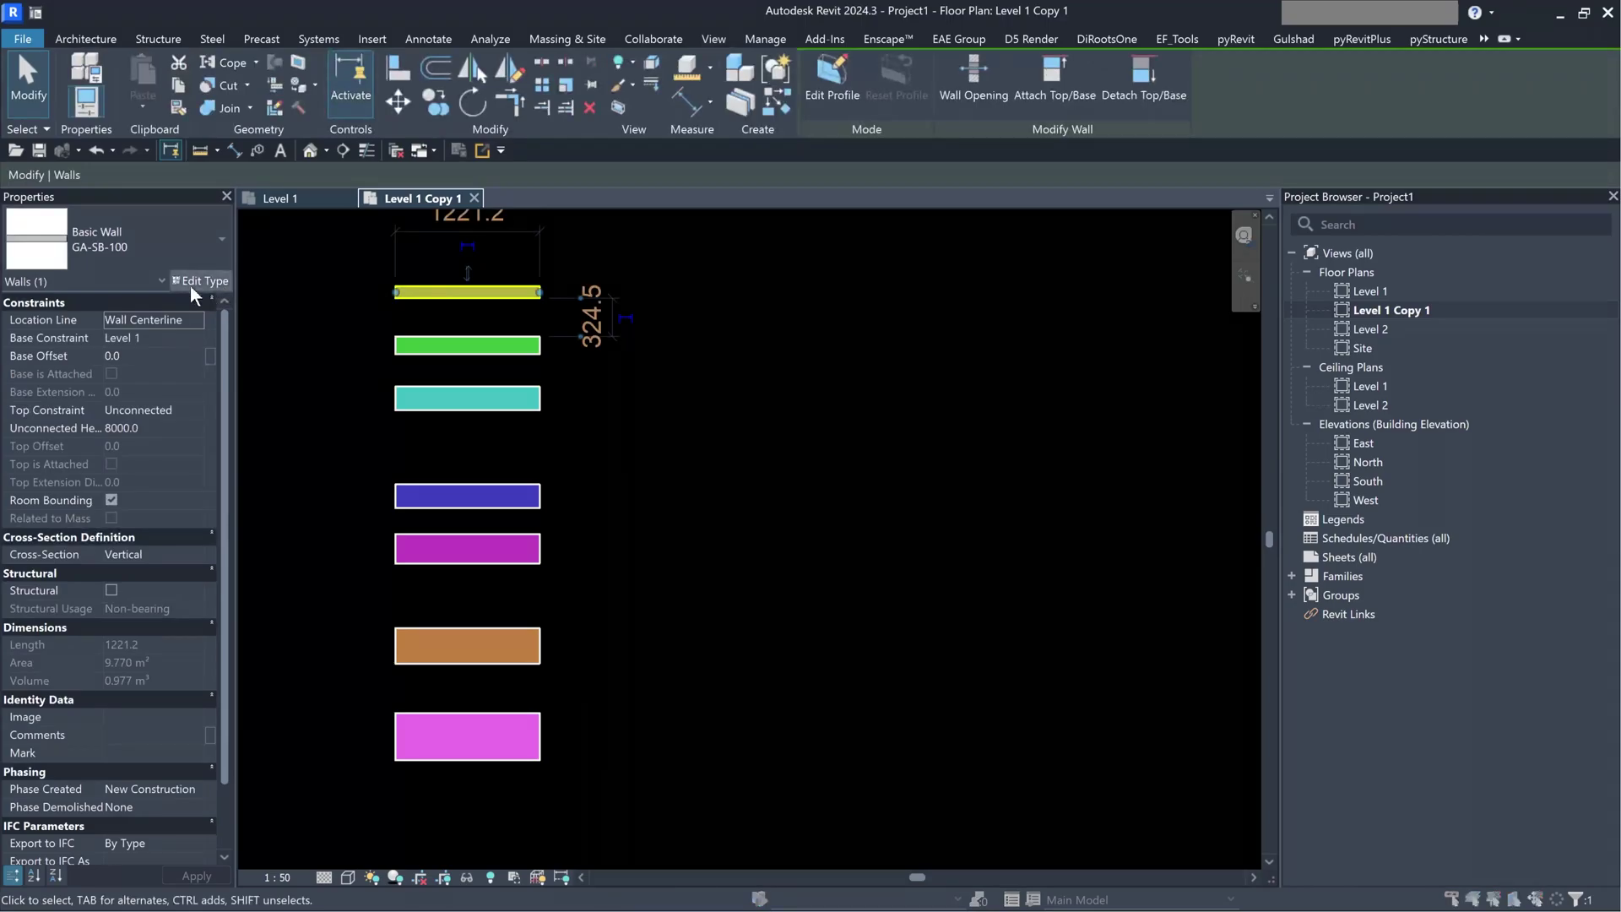
click(192, 282)
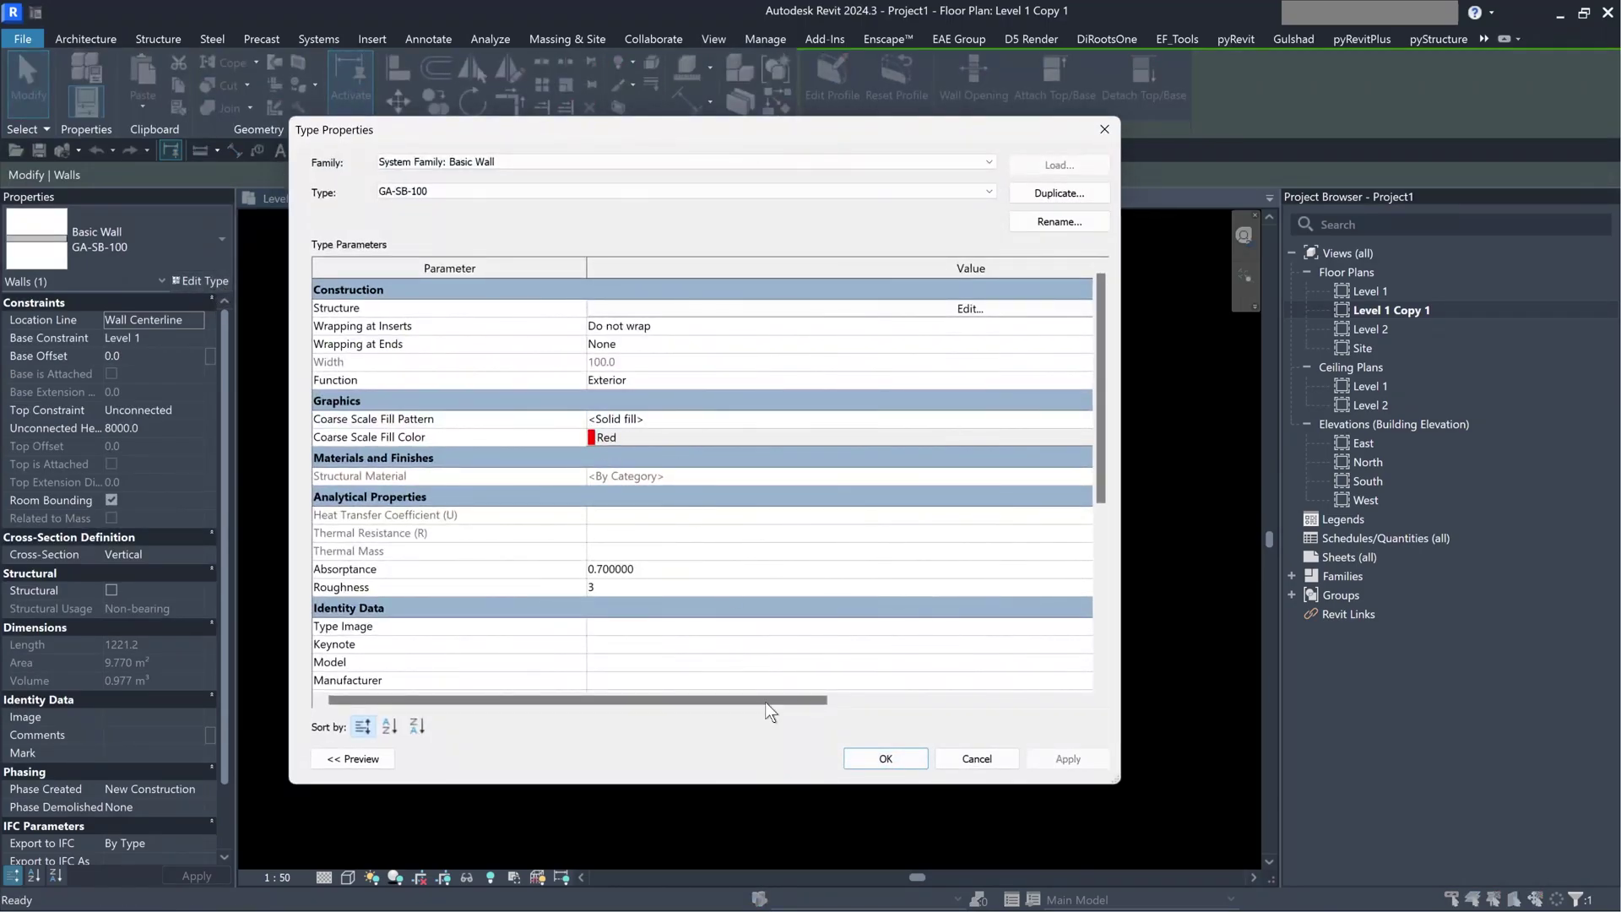
key(Escape)
key(Escape)
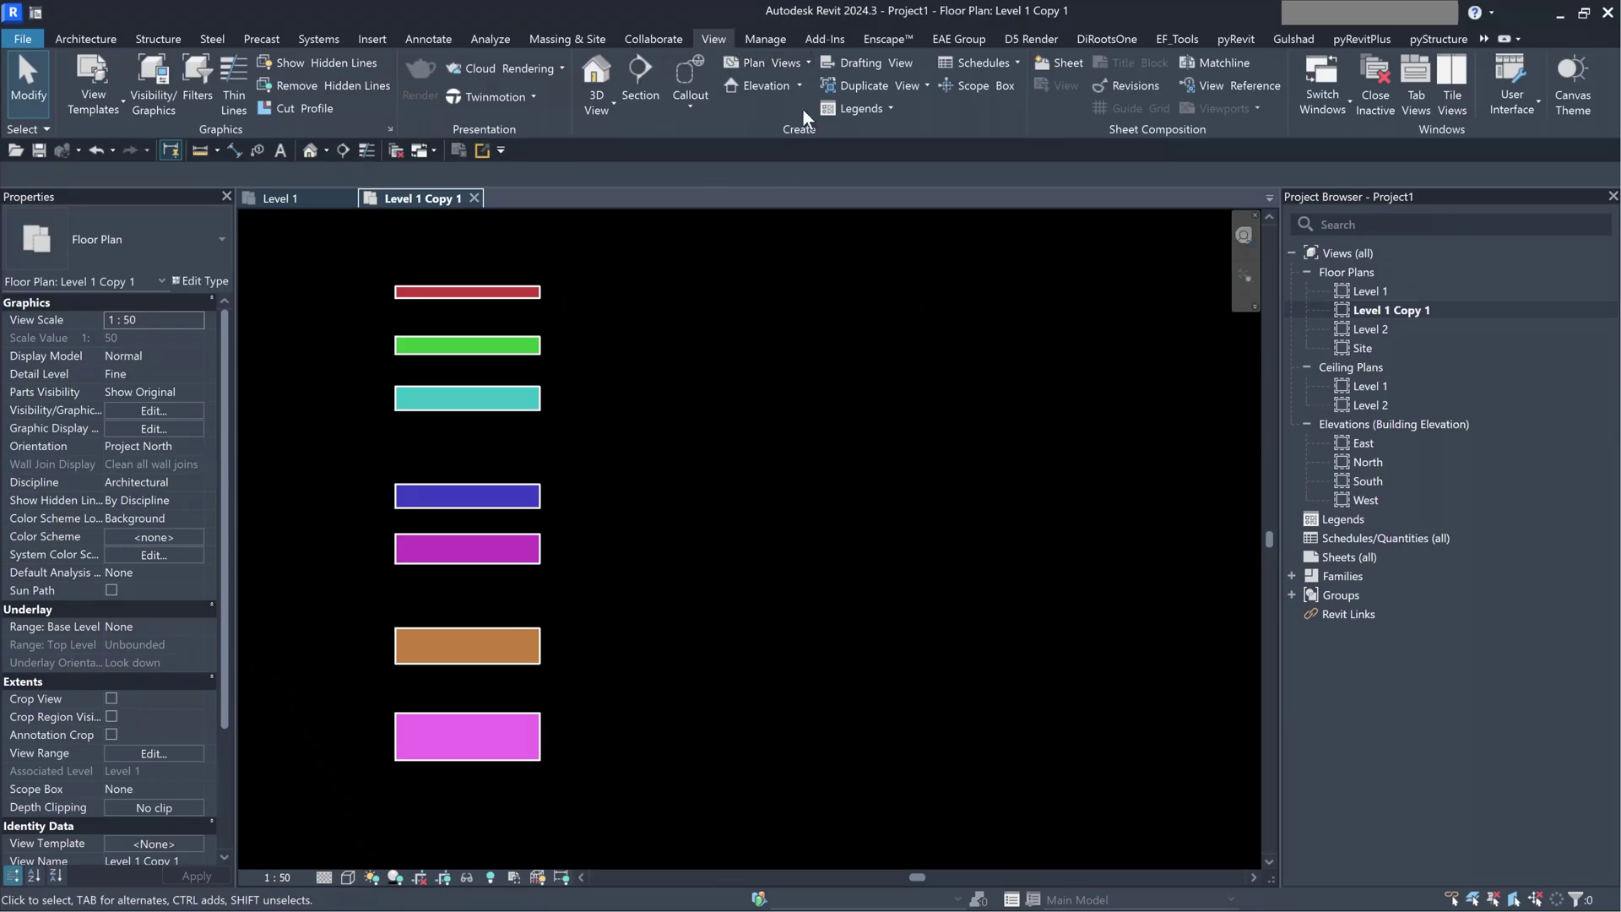
- Create a 1:50 legend view named 'Wall Type'
click(891, 109)
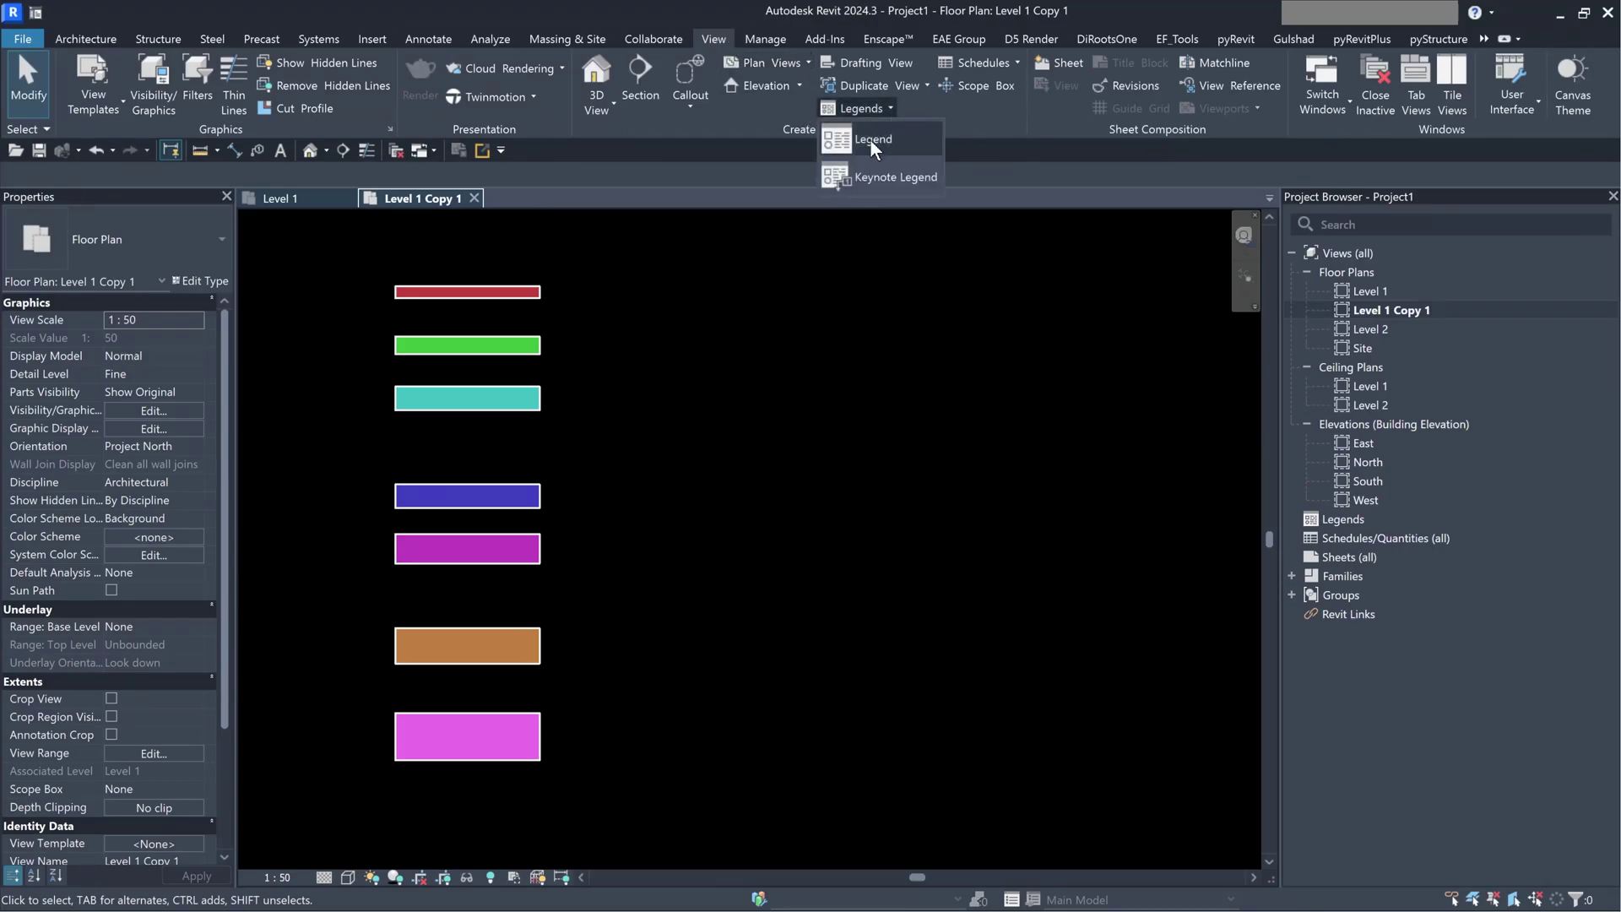
click(868, 140)
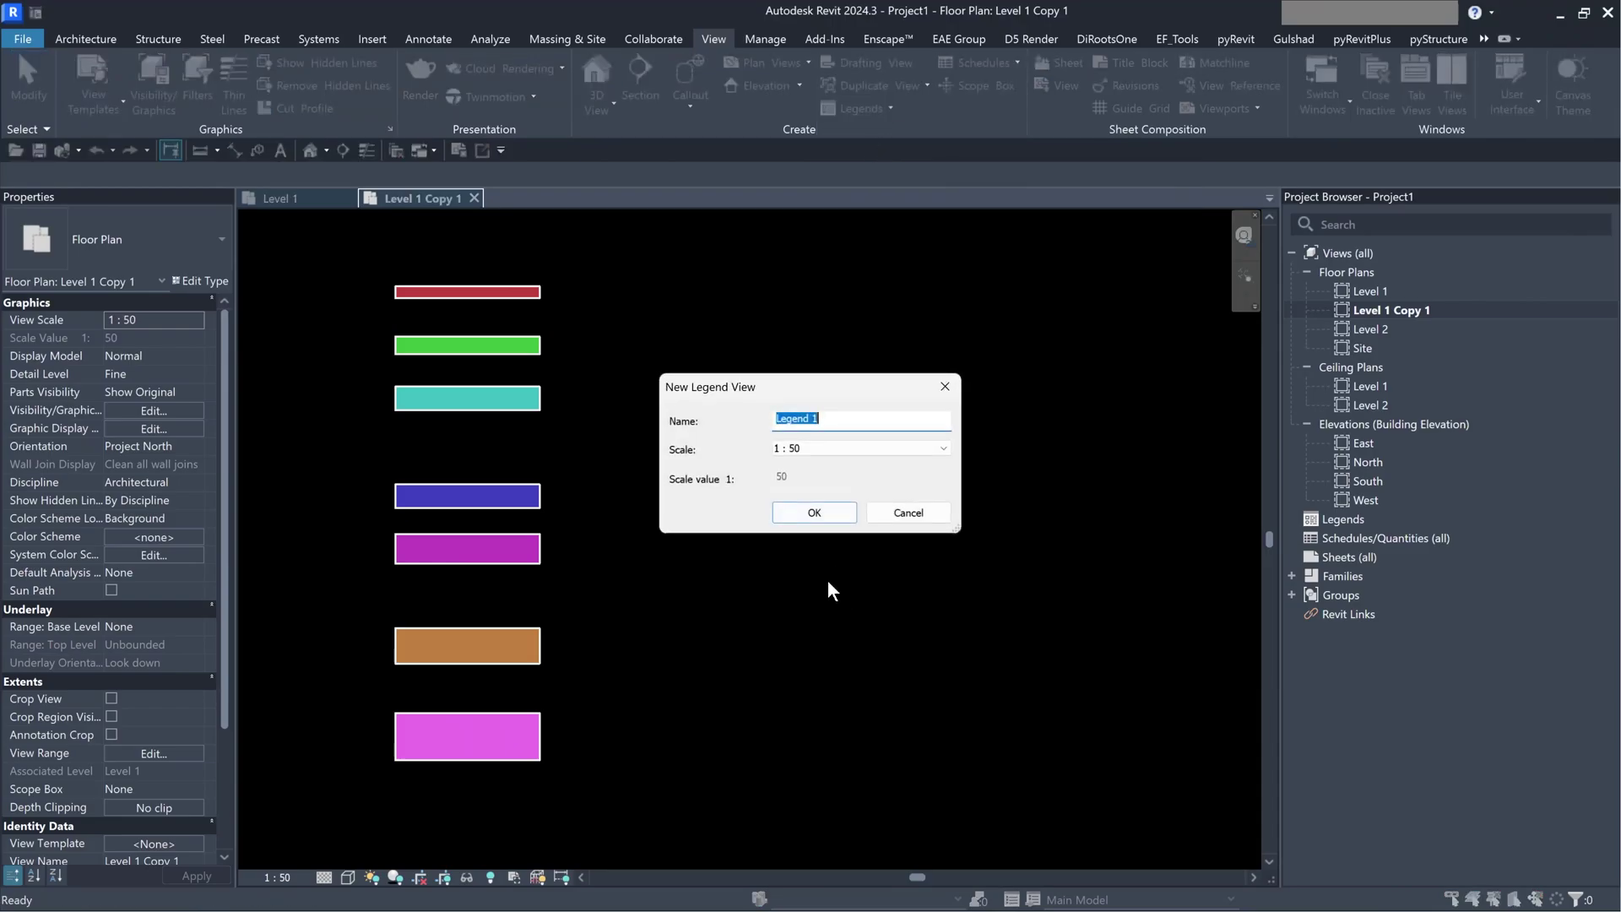
text(Wall Type)
key(Return)
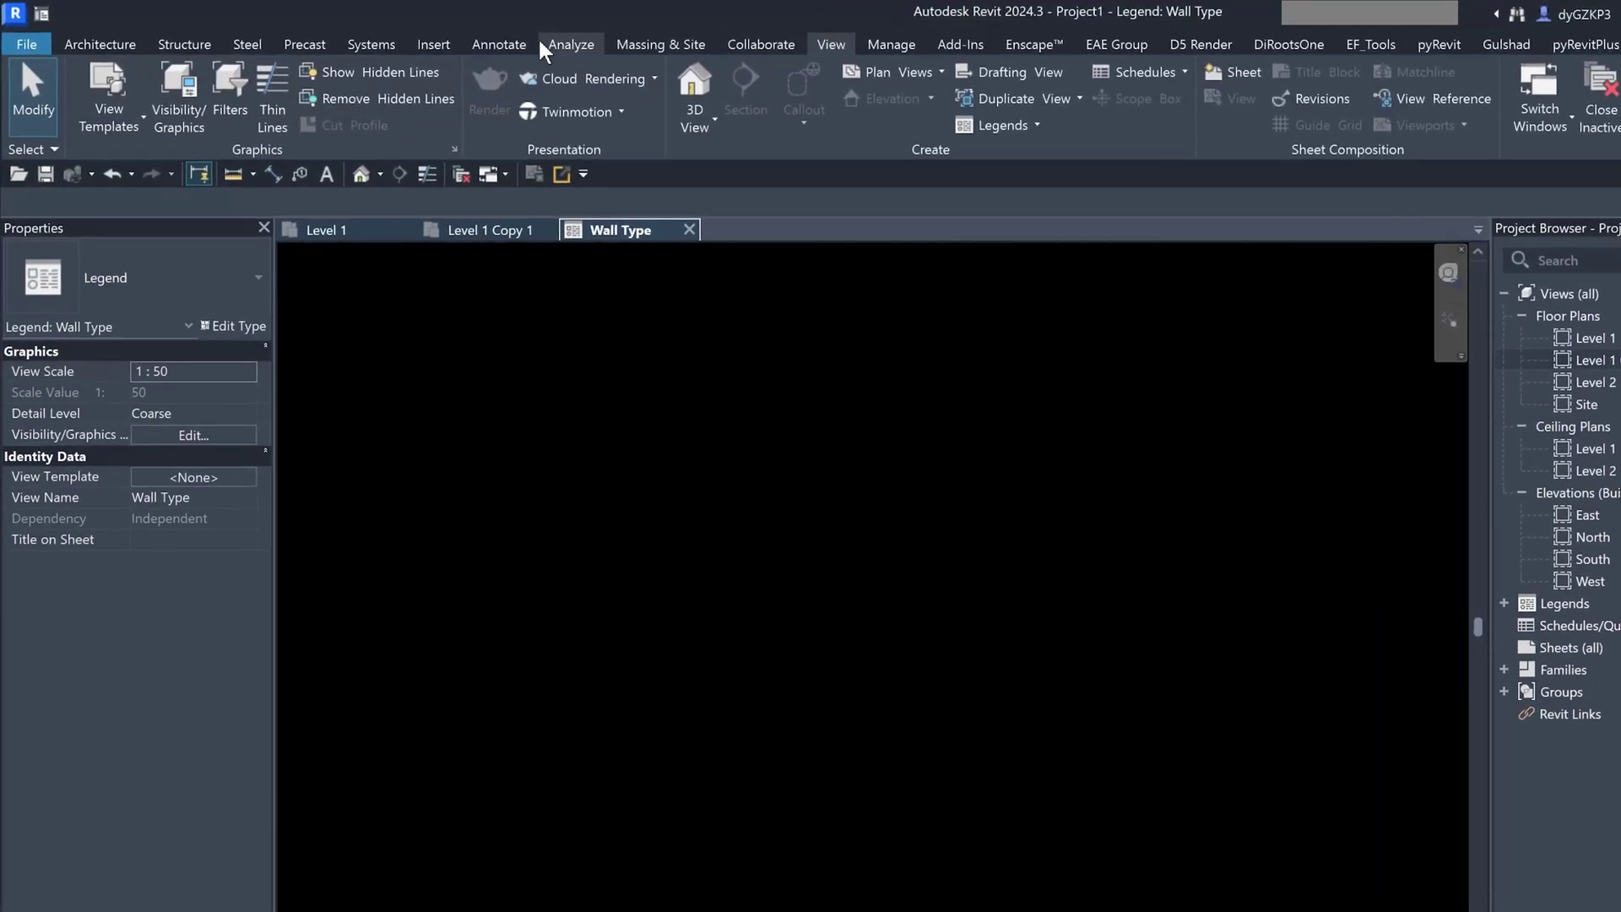
- Start the Legend Component tool and browse its element type list
click(428, 39)
click(783, 184)
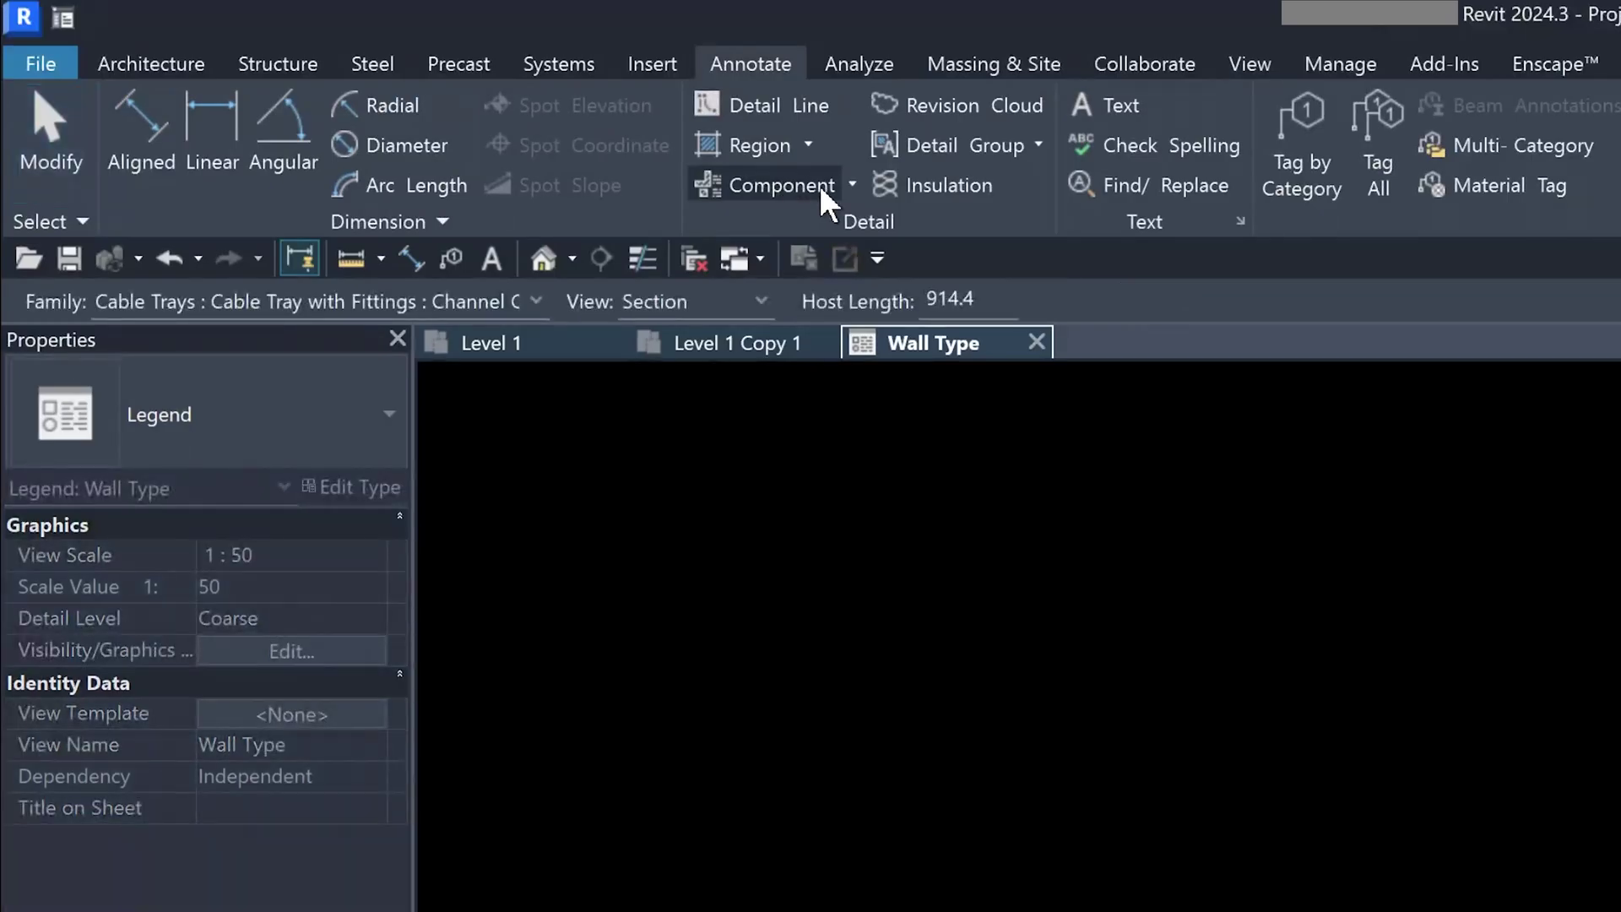
click(853, 184)
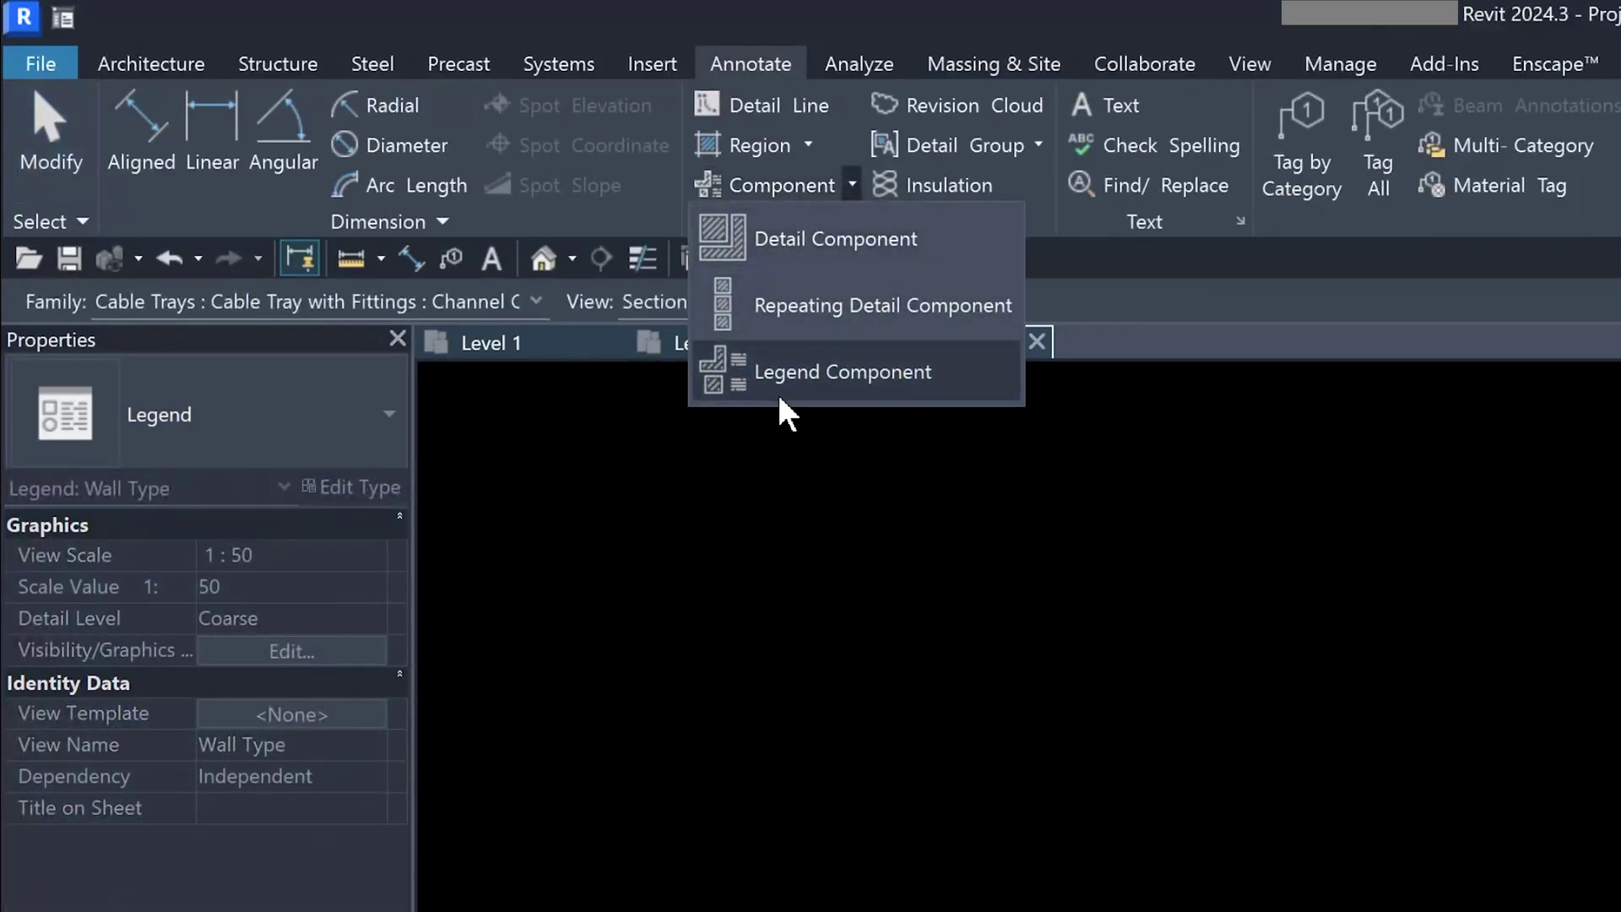
click(915, 378)
click(380, 297)
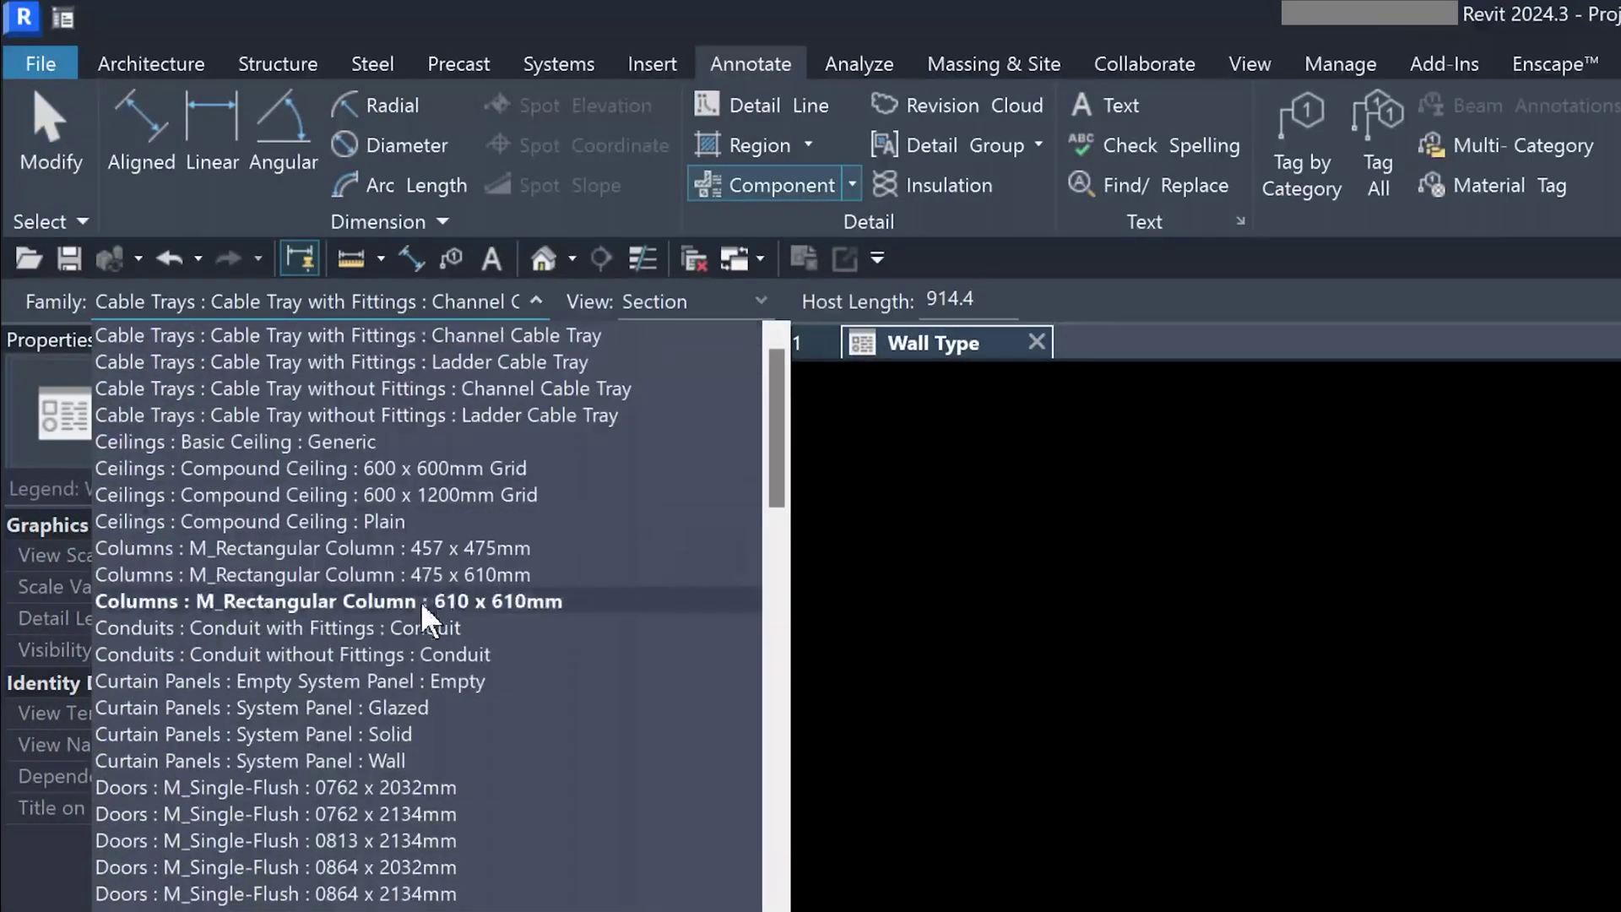
scroll(486, 803, down, 15)
scroll(488, 793, down, 5)
scroll(422, 802, down, 8)
scroll(397, 802, down, 5)
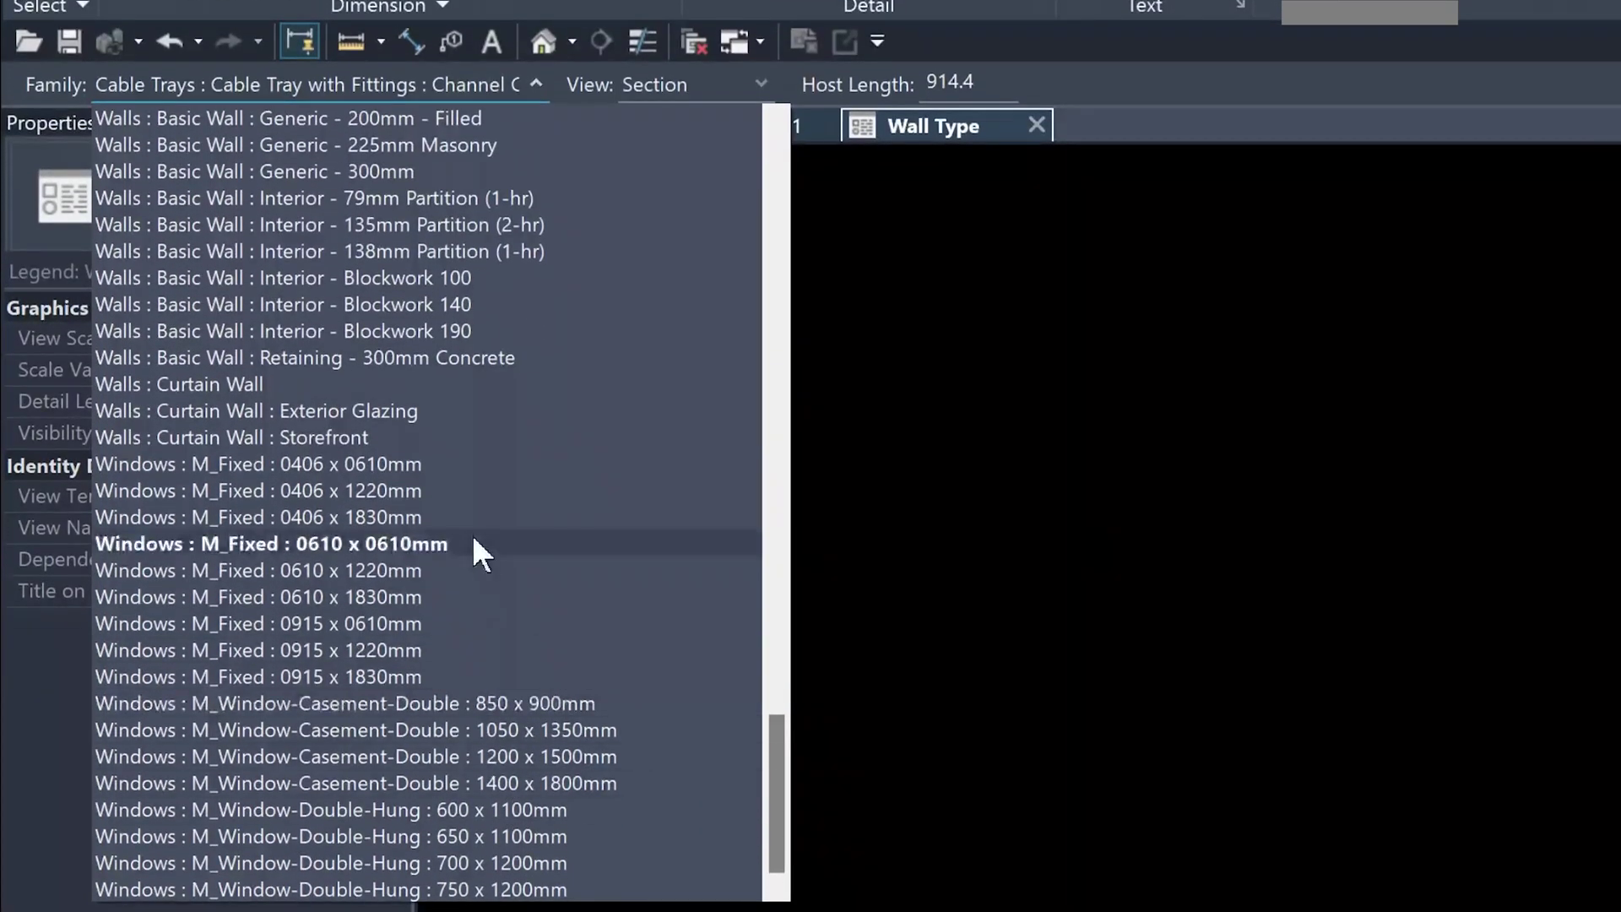
scroll(270, 431, up, 5)
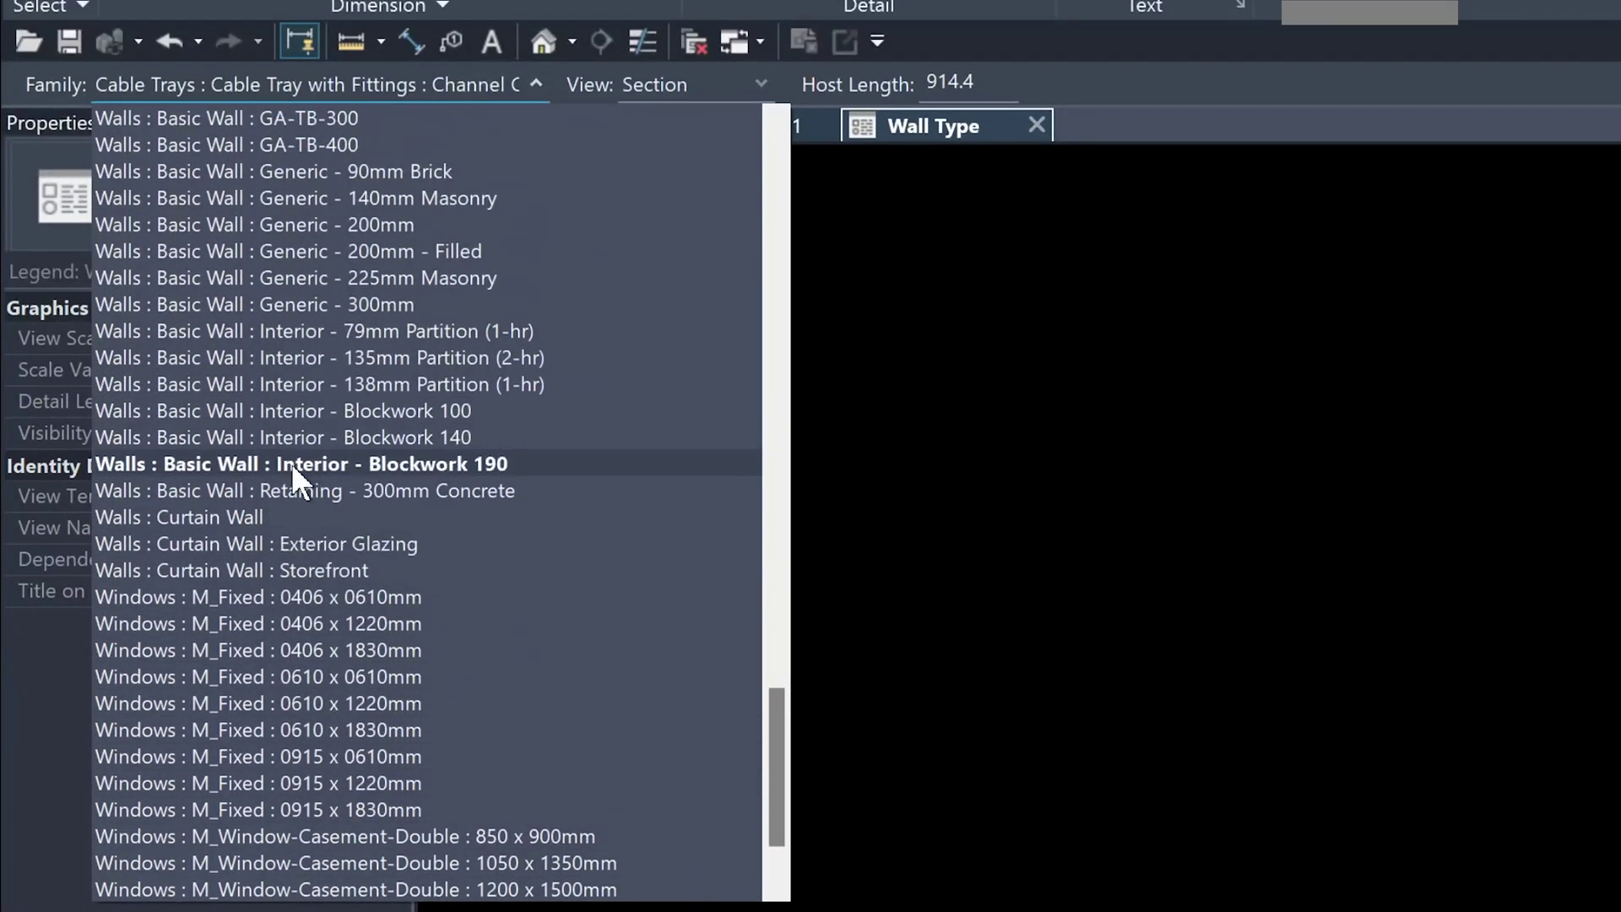
scroll(321, 490, up, 5)
scroll(363, 422, up, 3)
scroll(341, 267, up, 2)
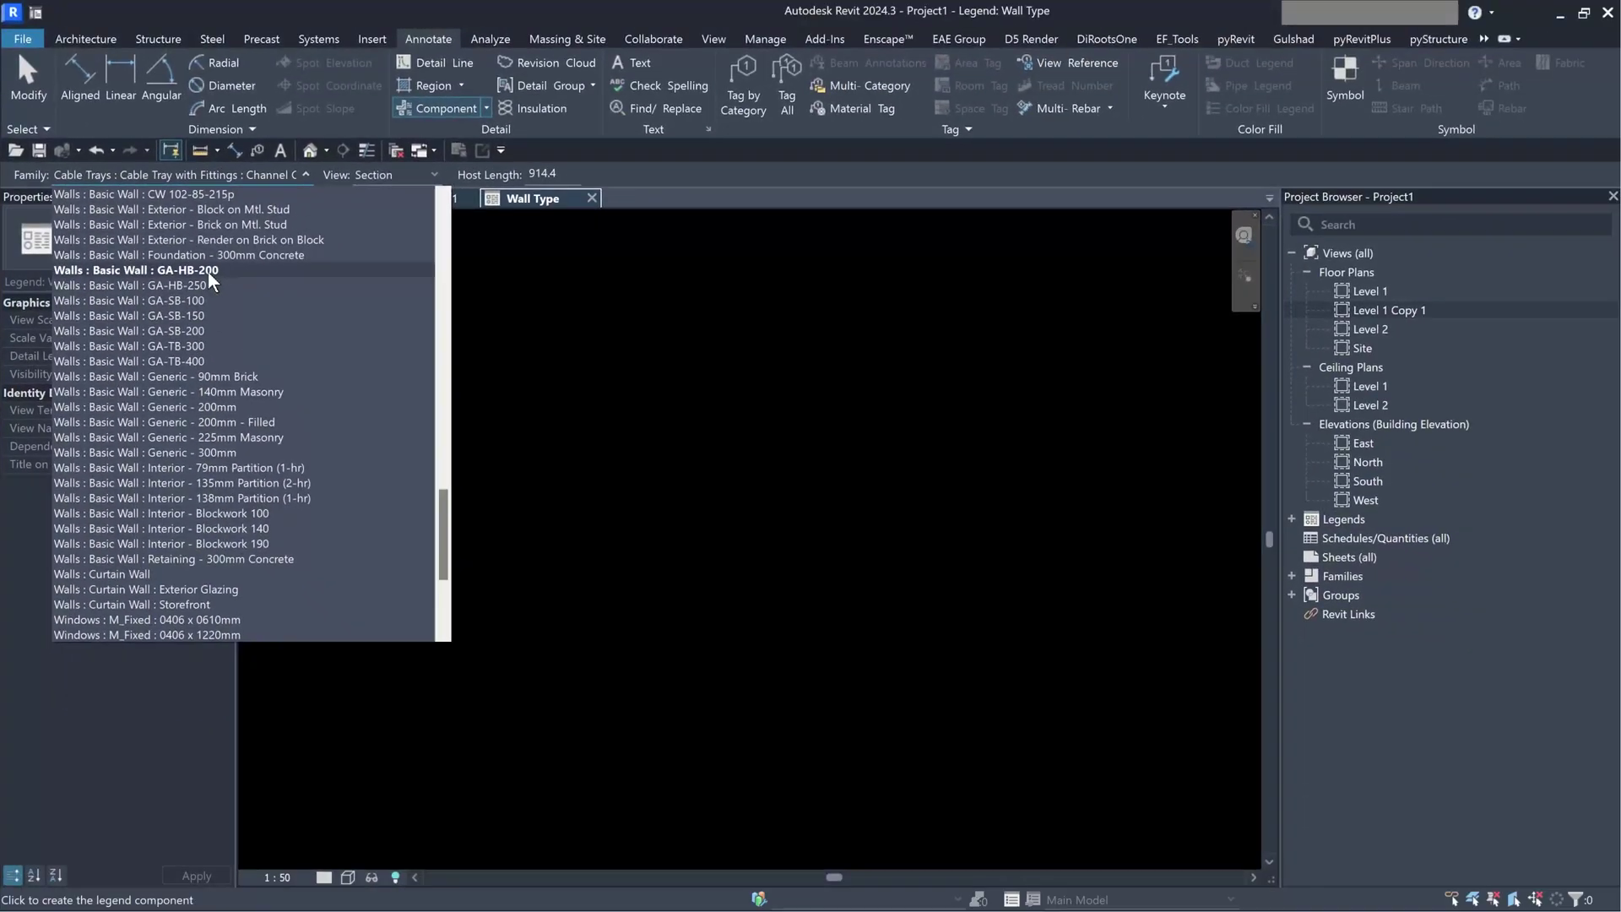
- Place a GA-HB-200 Floor Plan swatch in the legend with a new host length
click(207, 271)
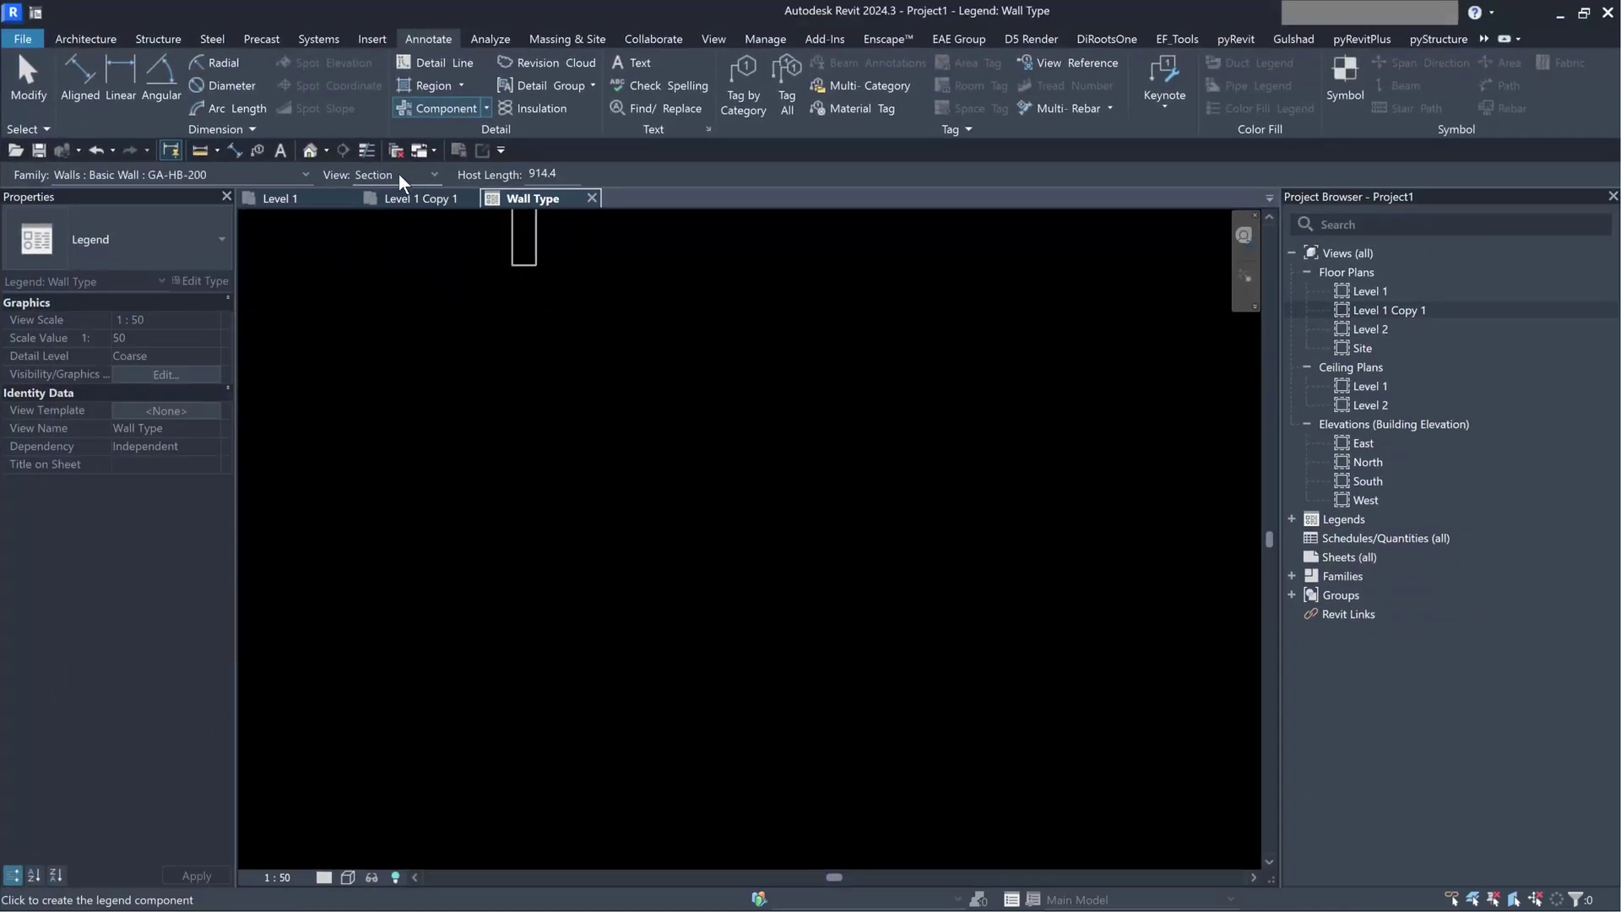
click(382, 196)
drag(570, 172, 510, 178)
text(1000.0)
click(509, 488)
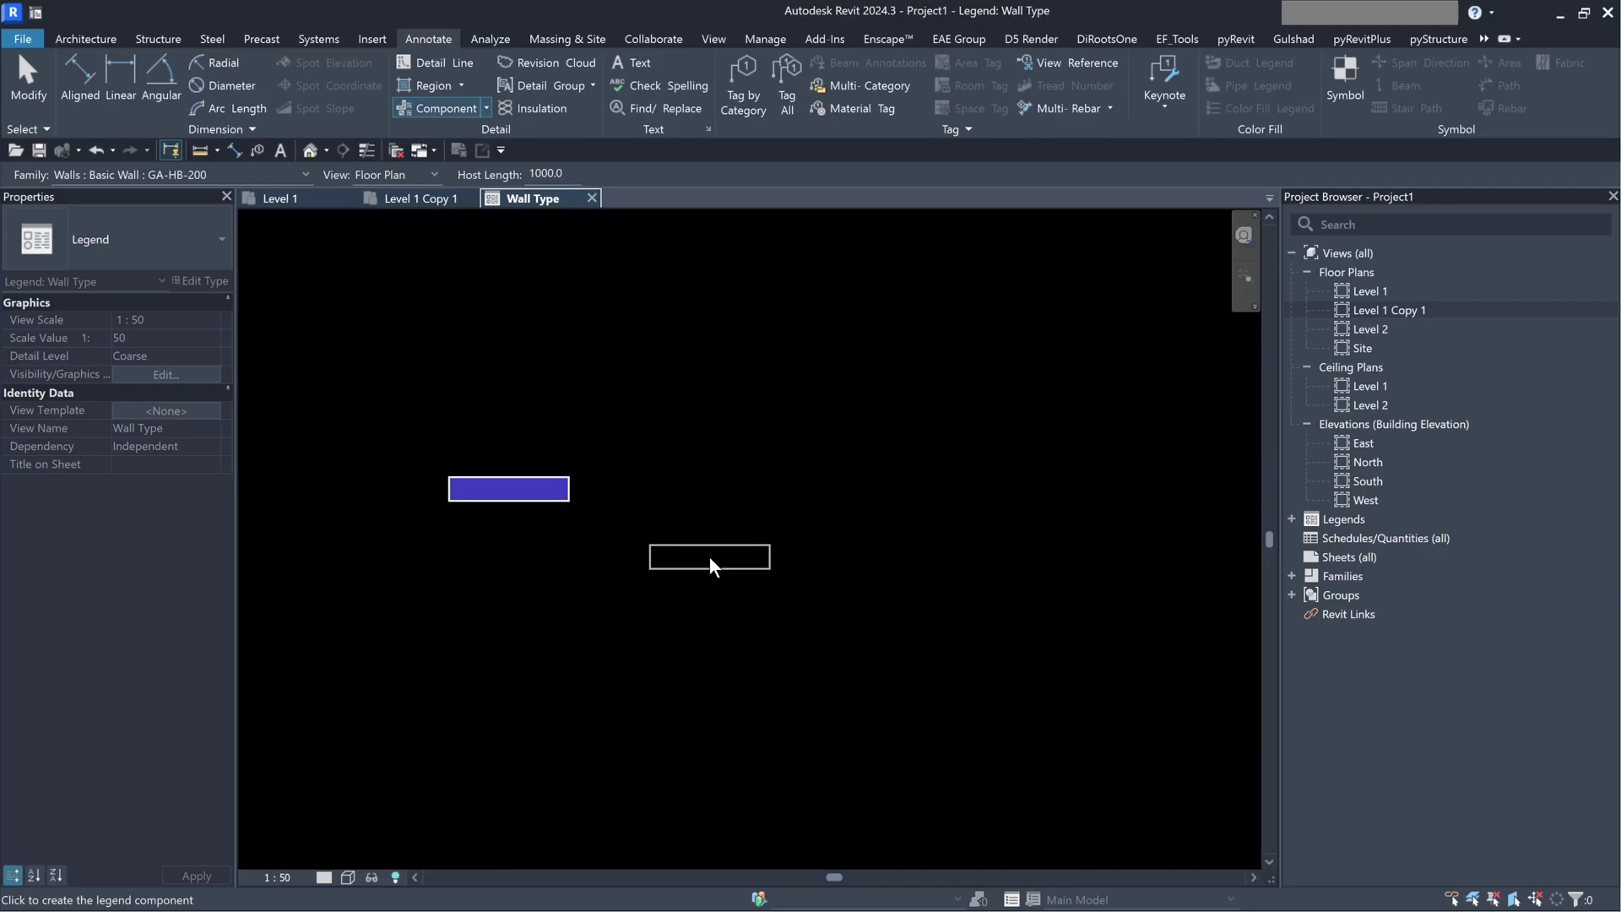
- Add GA-HB-250, GA-SB-100 and GA-SB-150 swatches along the same row
click(213, 169)
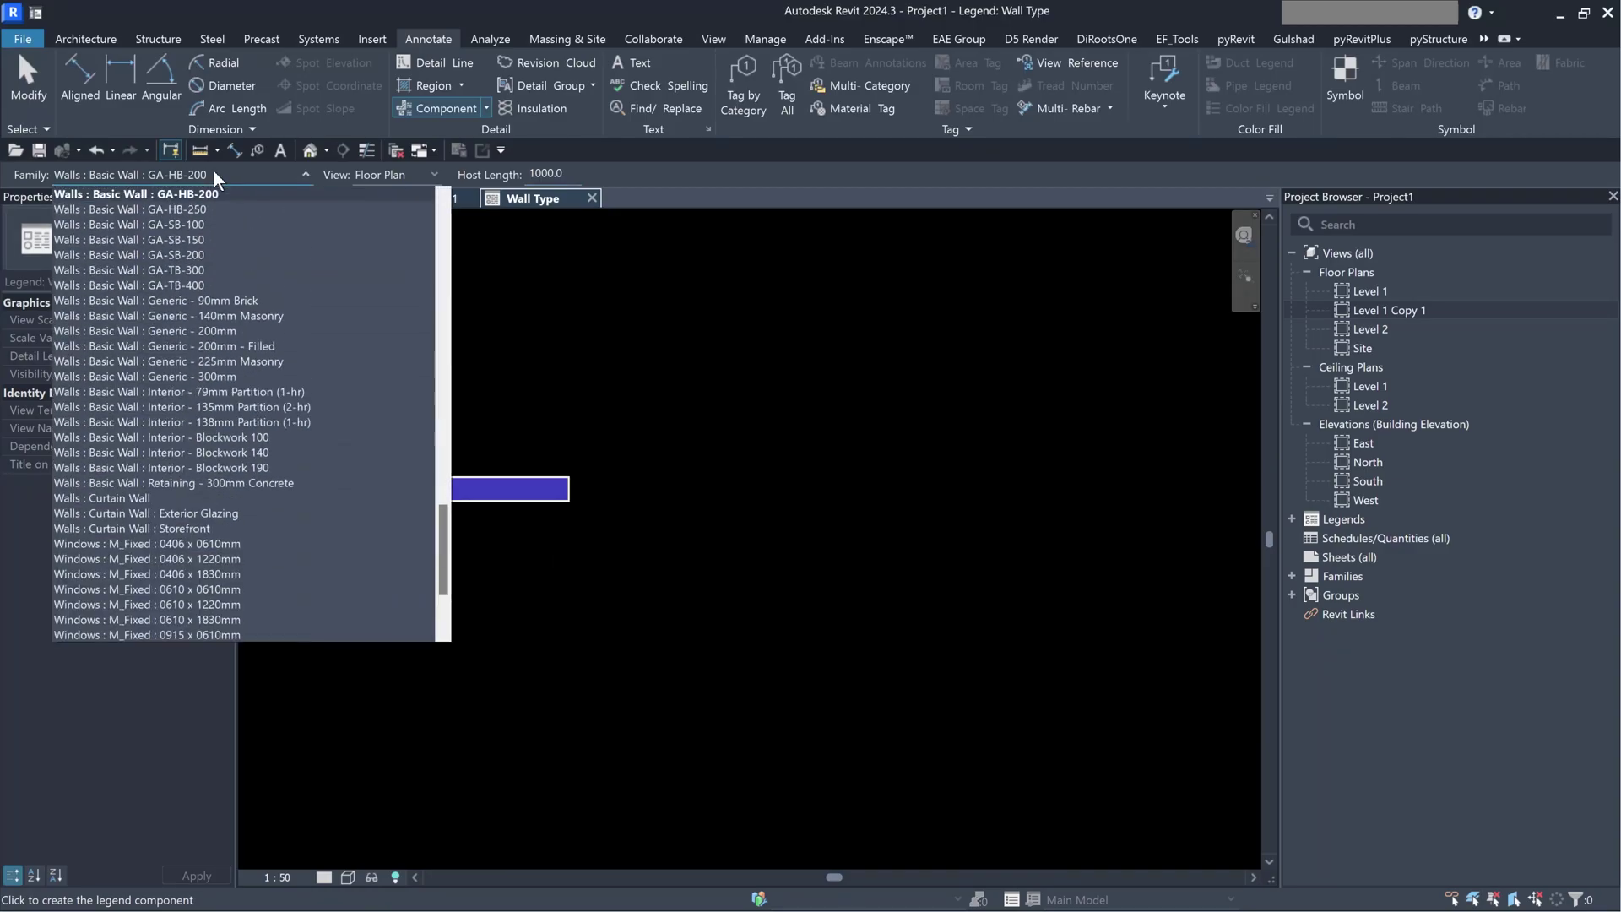
click(209, 199)
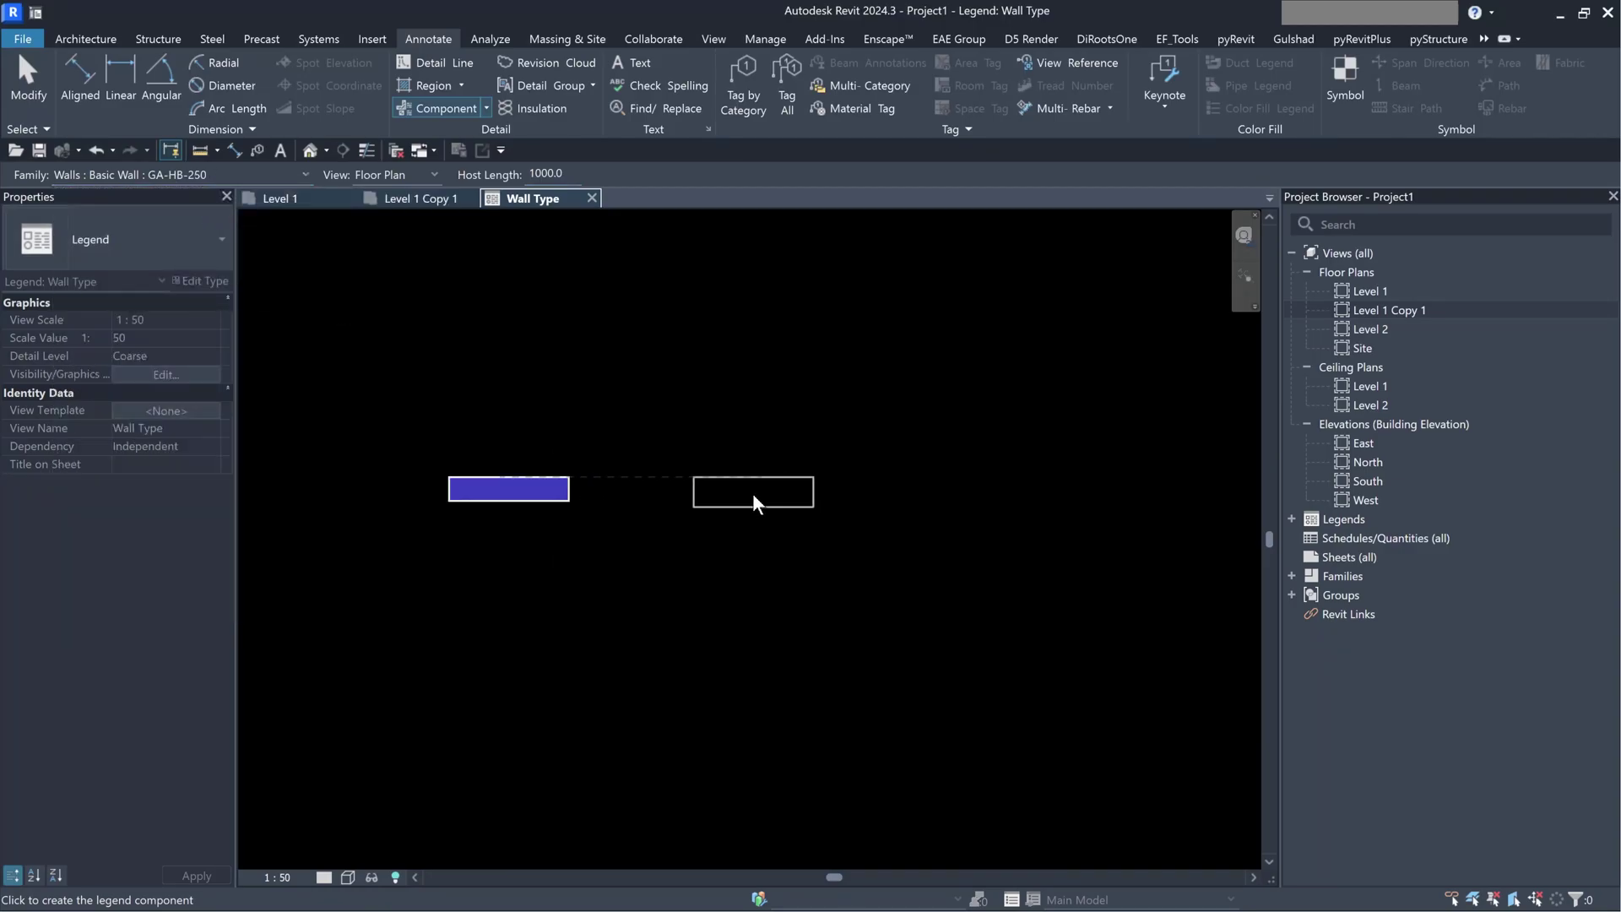
click(767, 493)
click(190, 173)
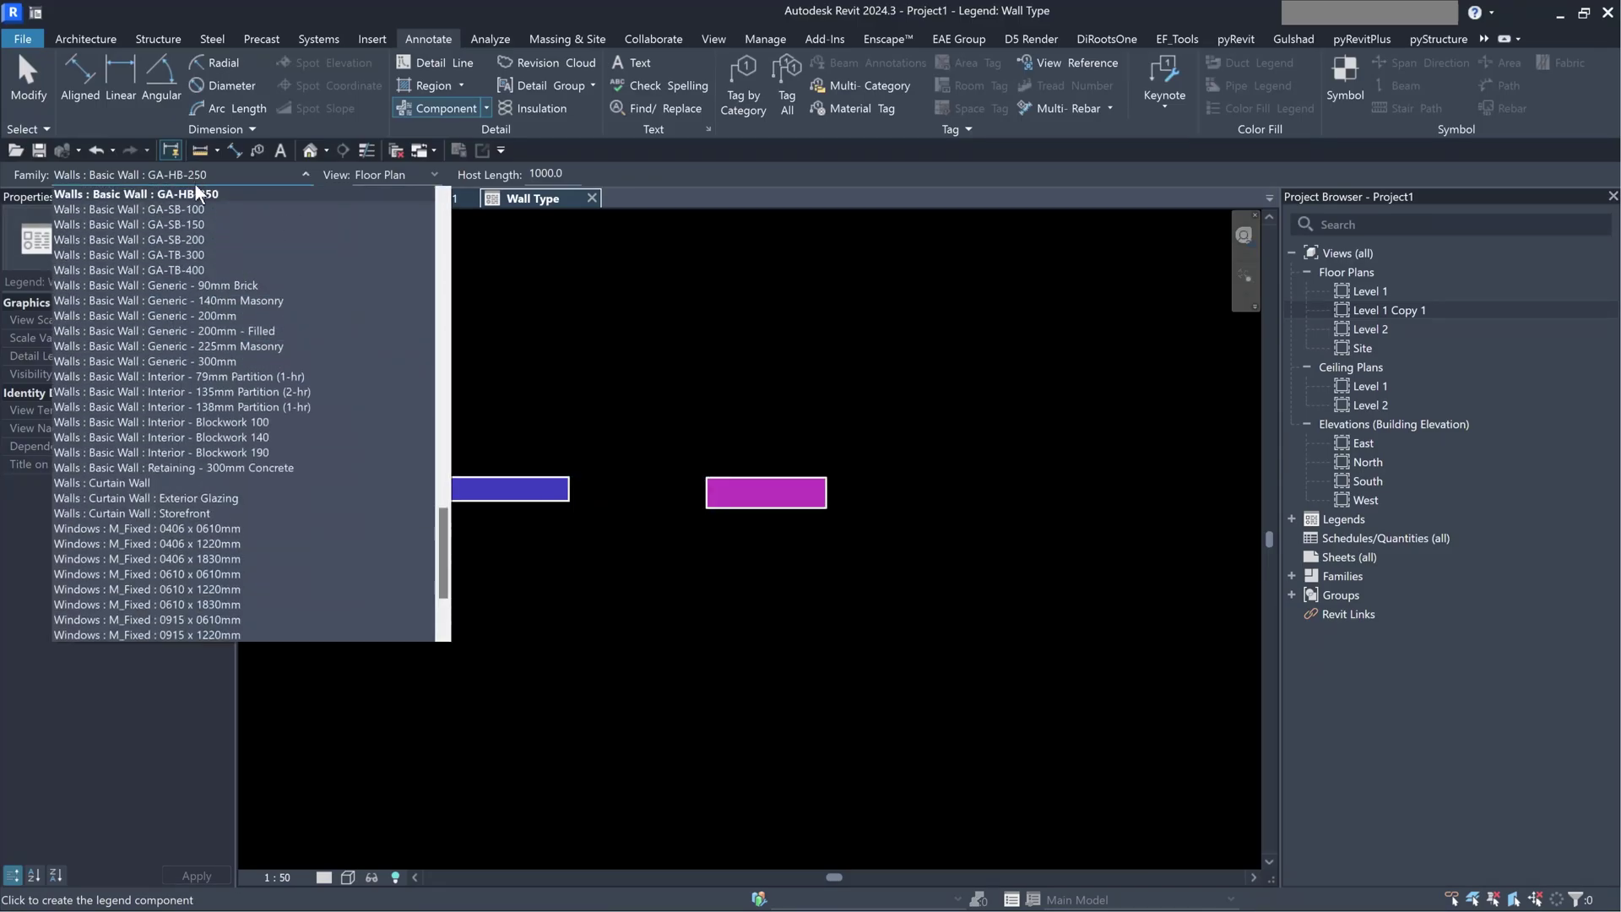
click(195, 192)
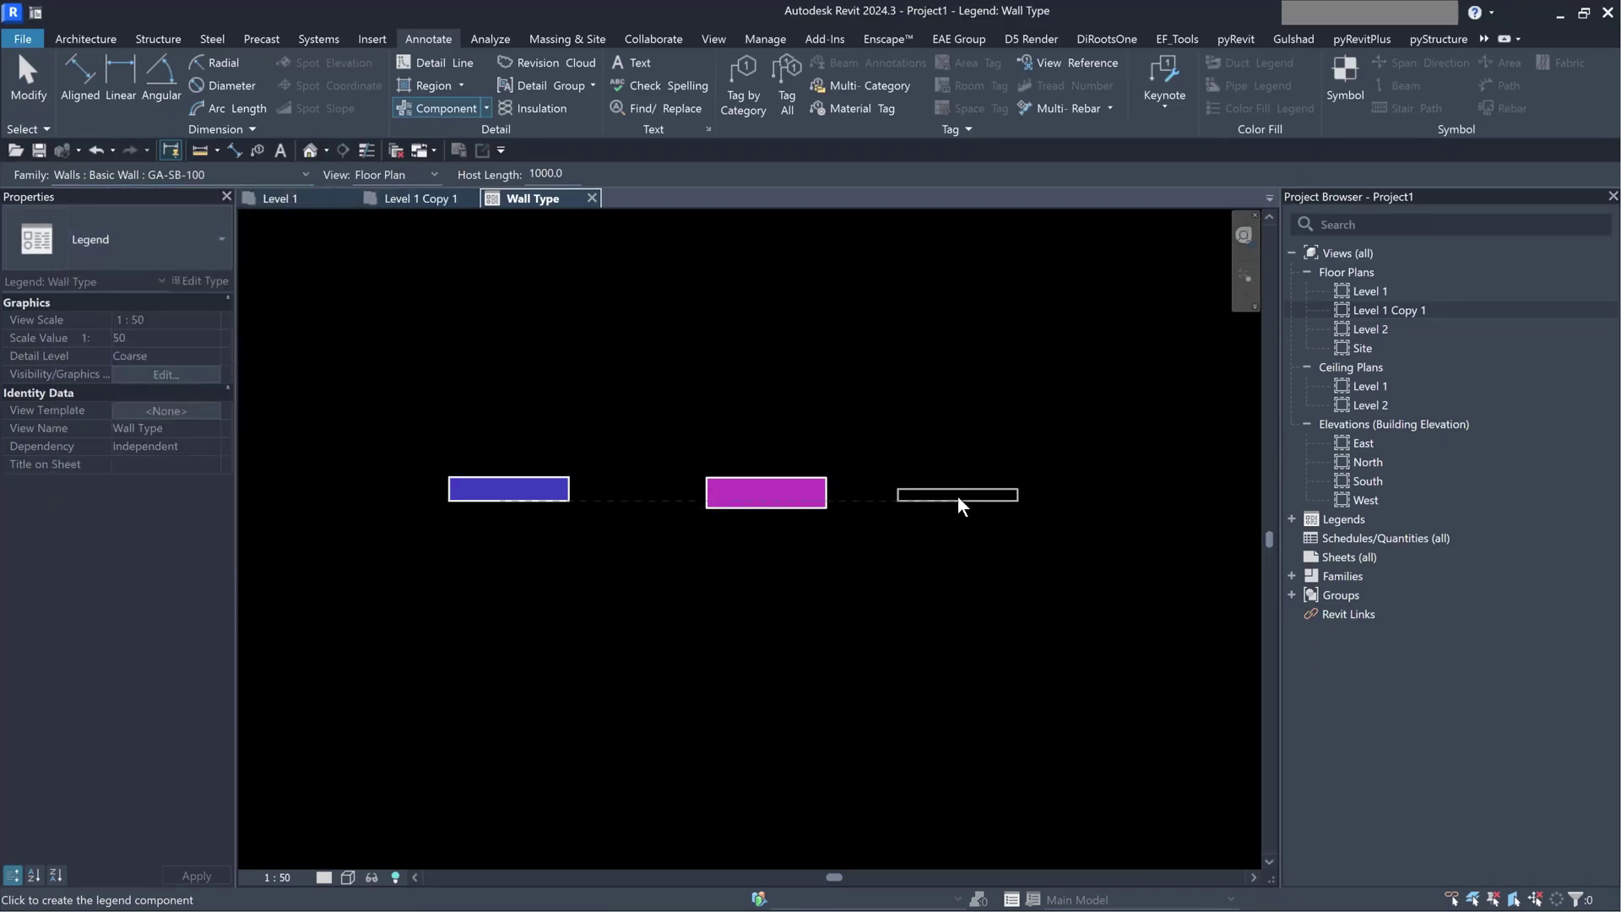
click(958, 495)
click(169, 175)
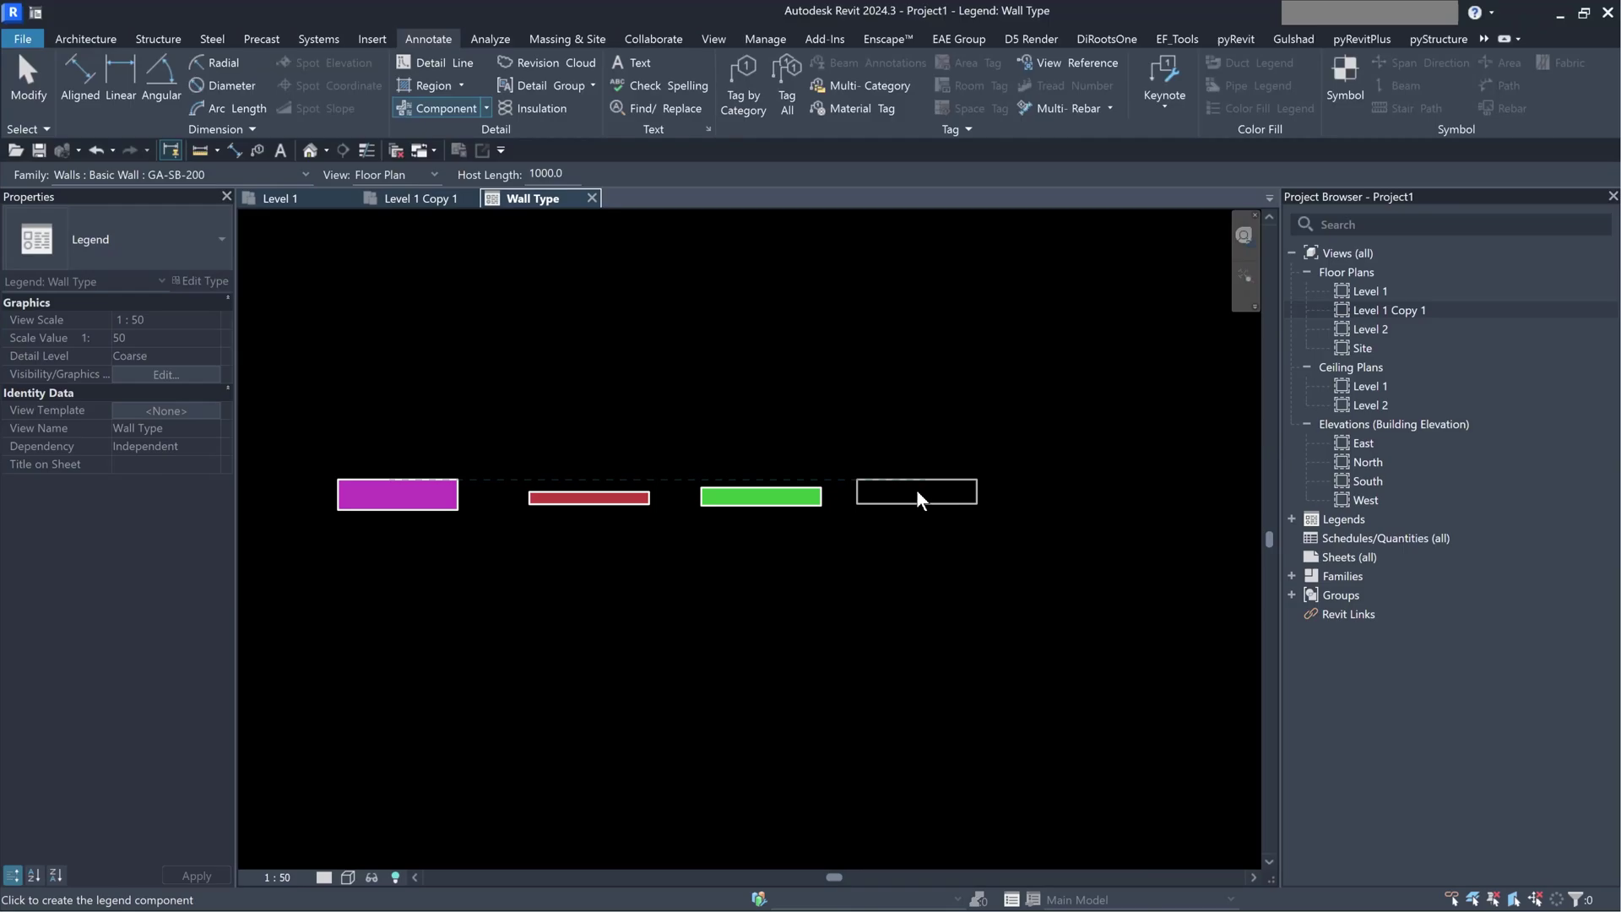
click(915, 493)
click(1089, 494)
- Place a GA-TB-400 swatch below the row and select it
click(814, 481)
scroll(697, 559, down, 2)
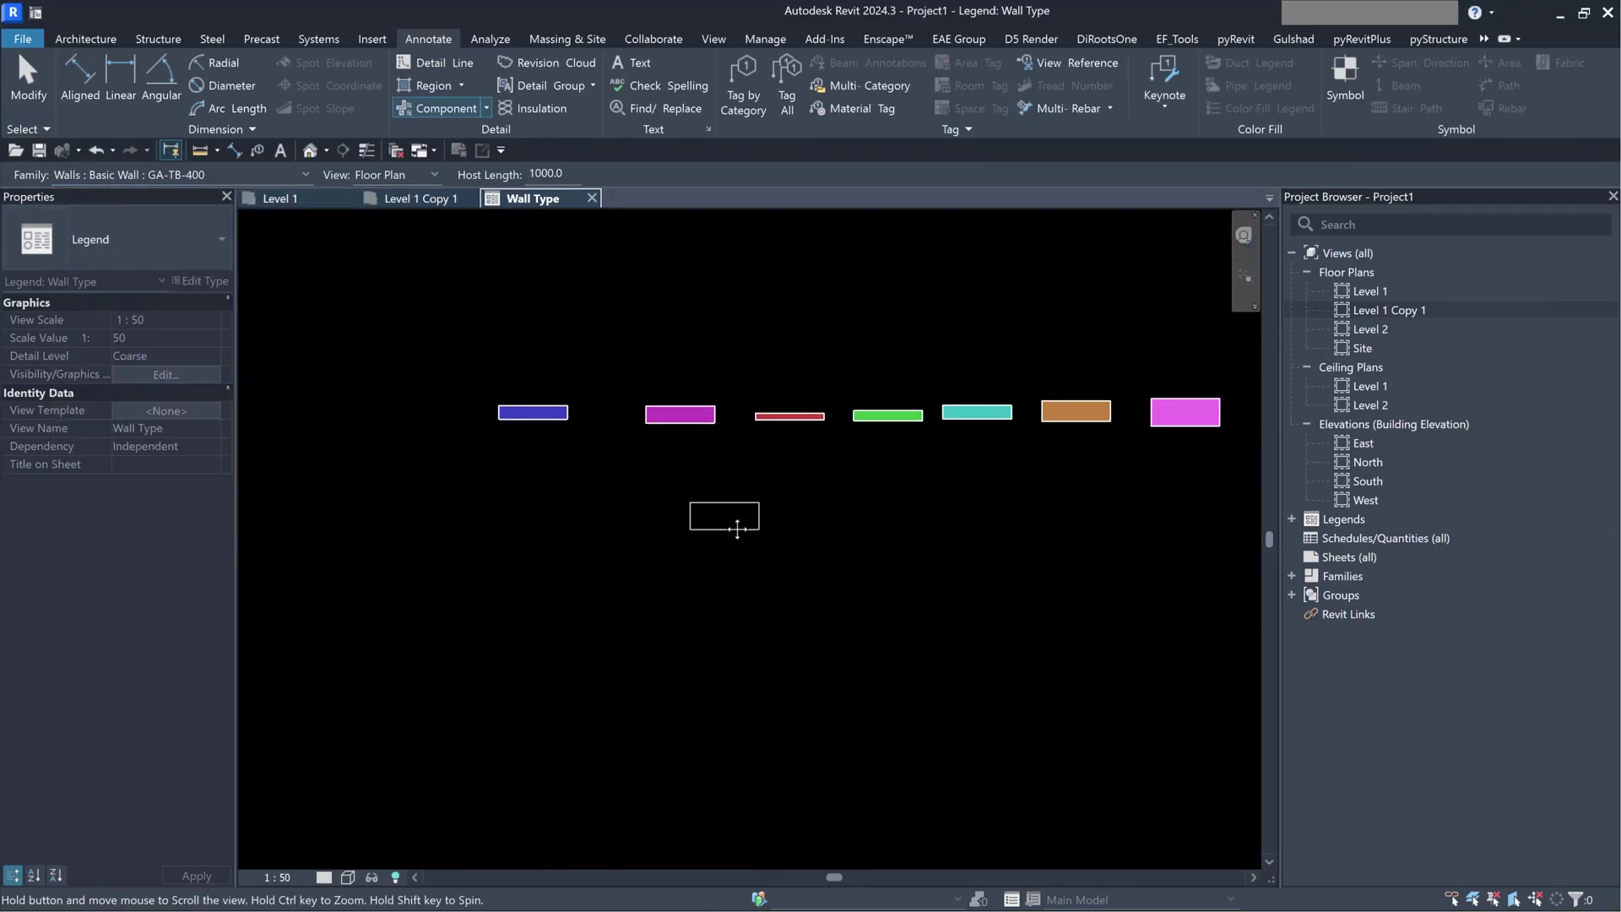
click(831, 507)
key(Escape)
click(784, 517)
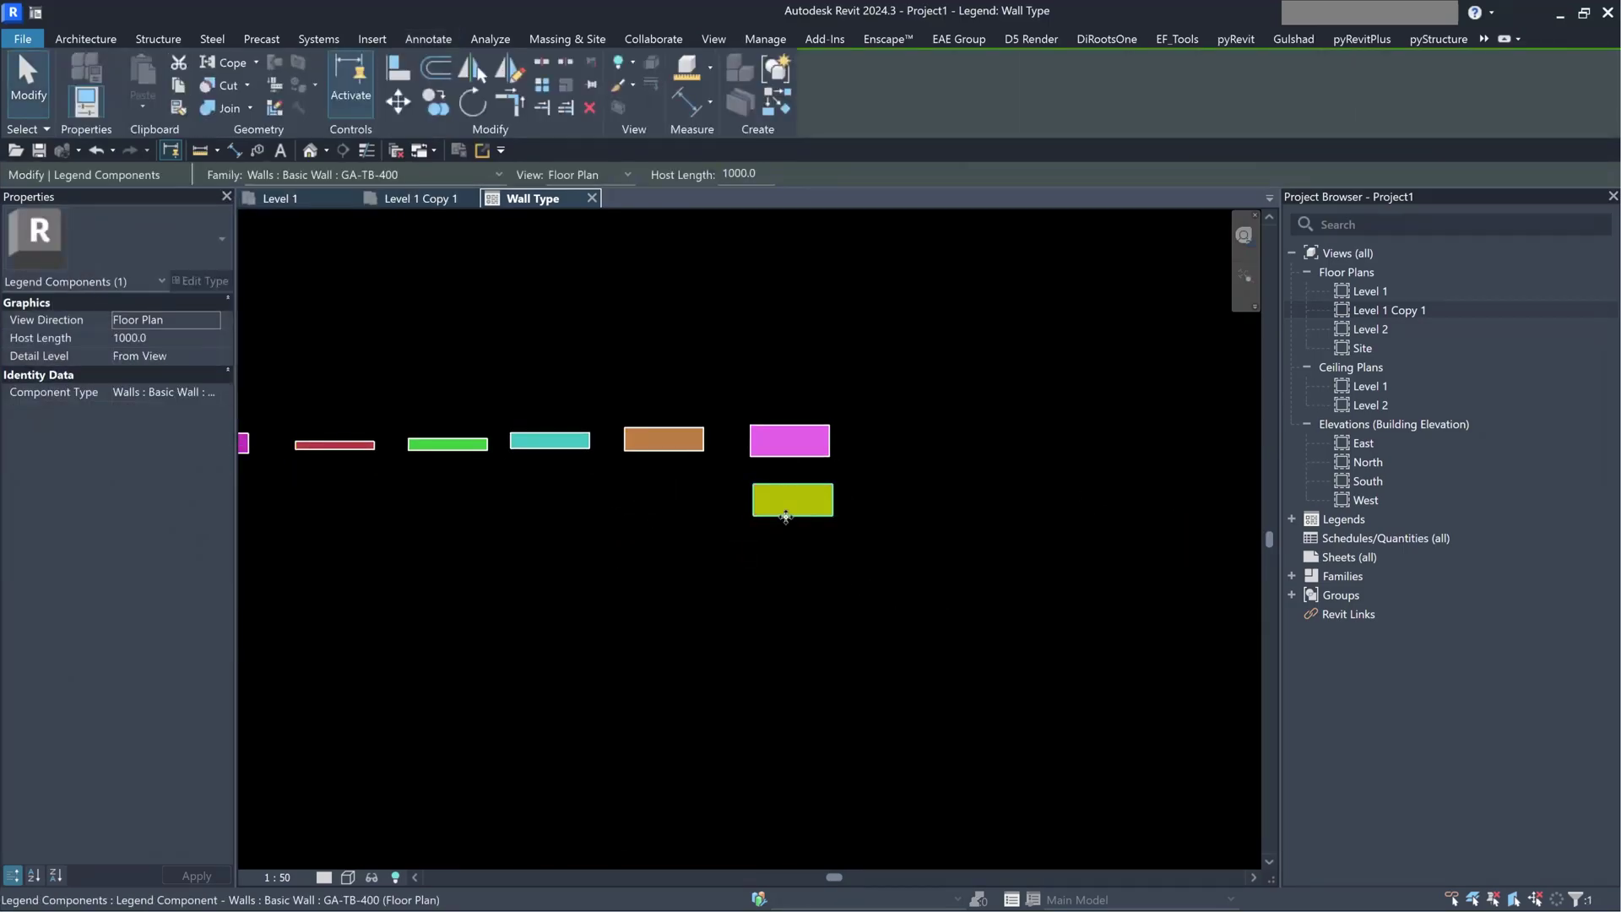
- Copy the first six wall swatches down to form a second row
click(748, 519)
middle_drag(747, 518, 899, 519)
scroll(901, 523, down, 1)
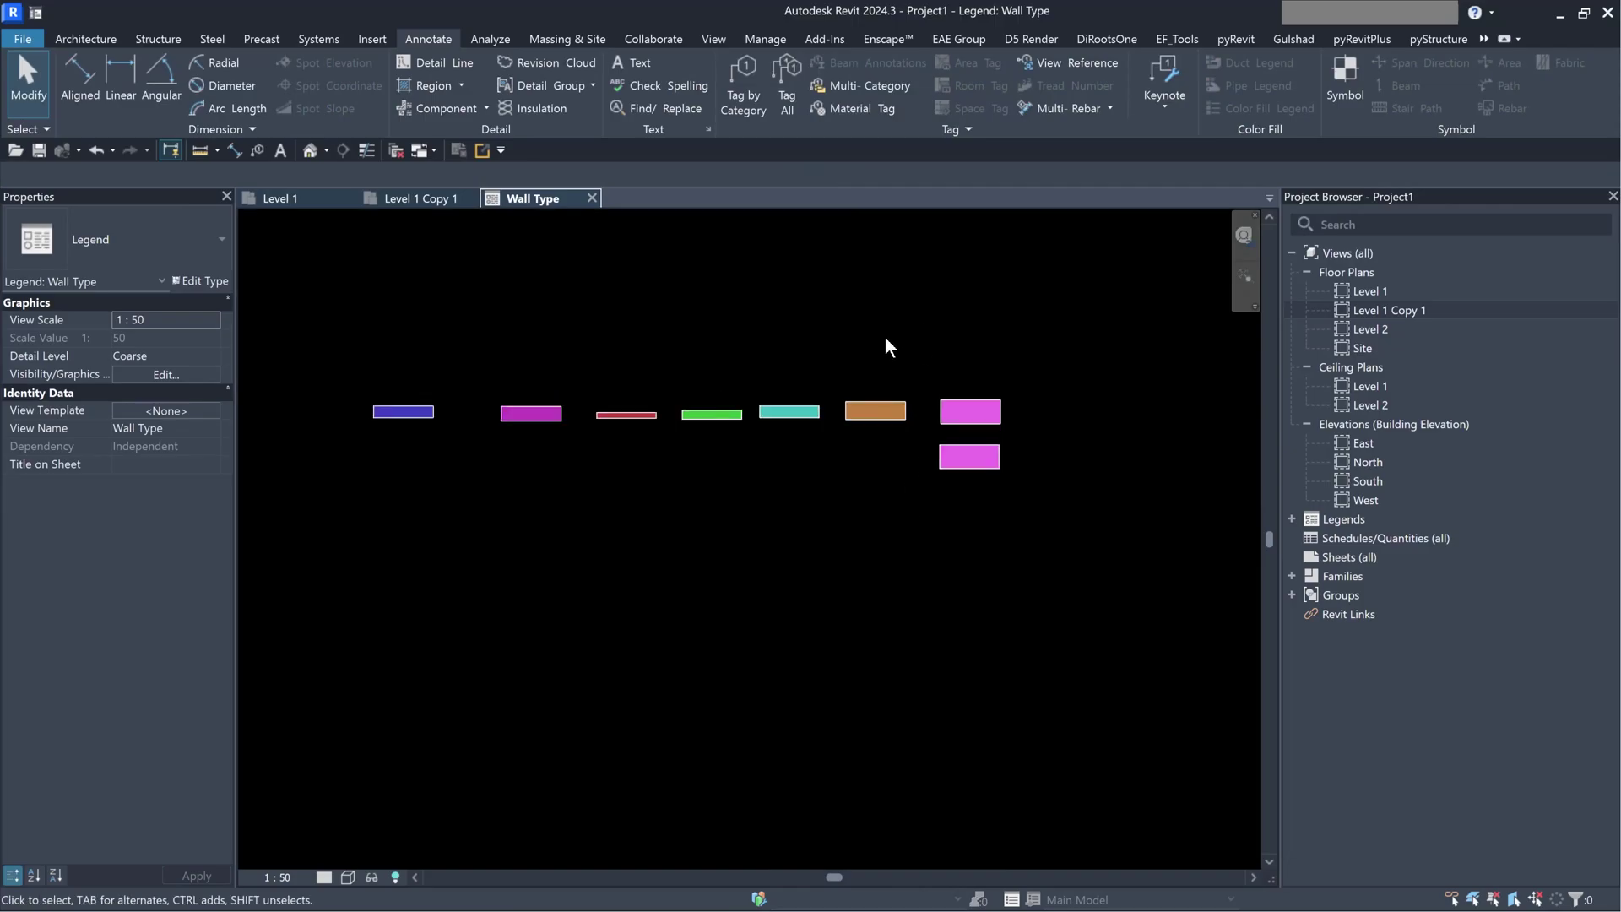
drag(887, 334, 422, 466)
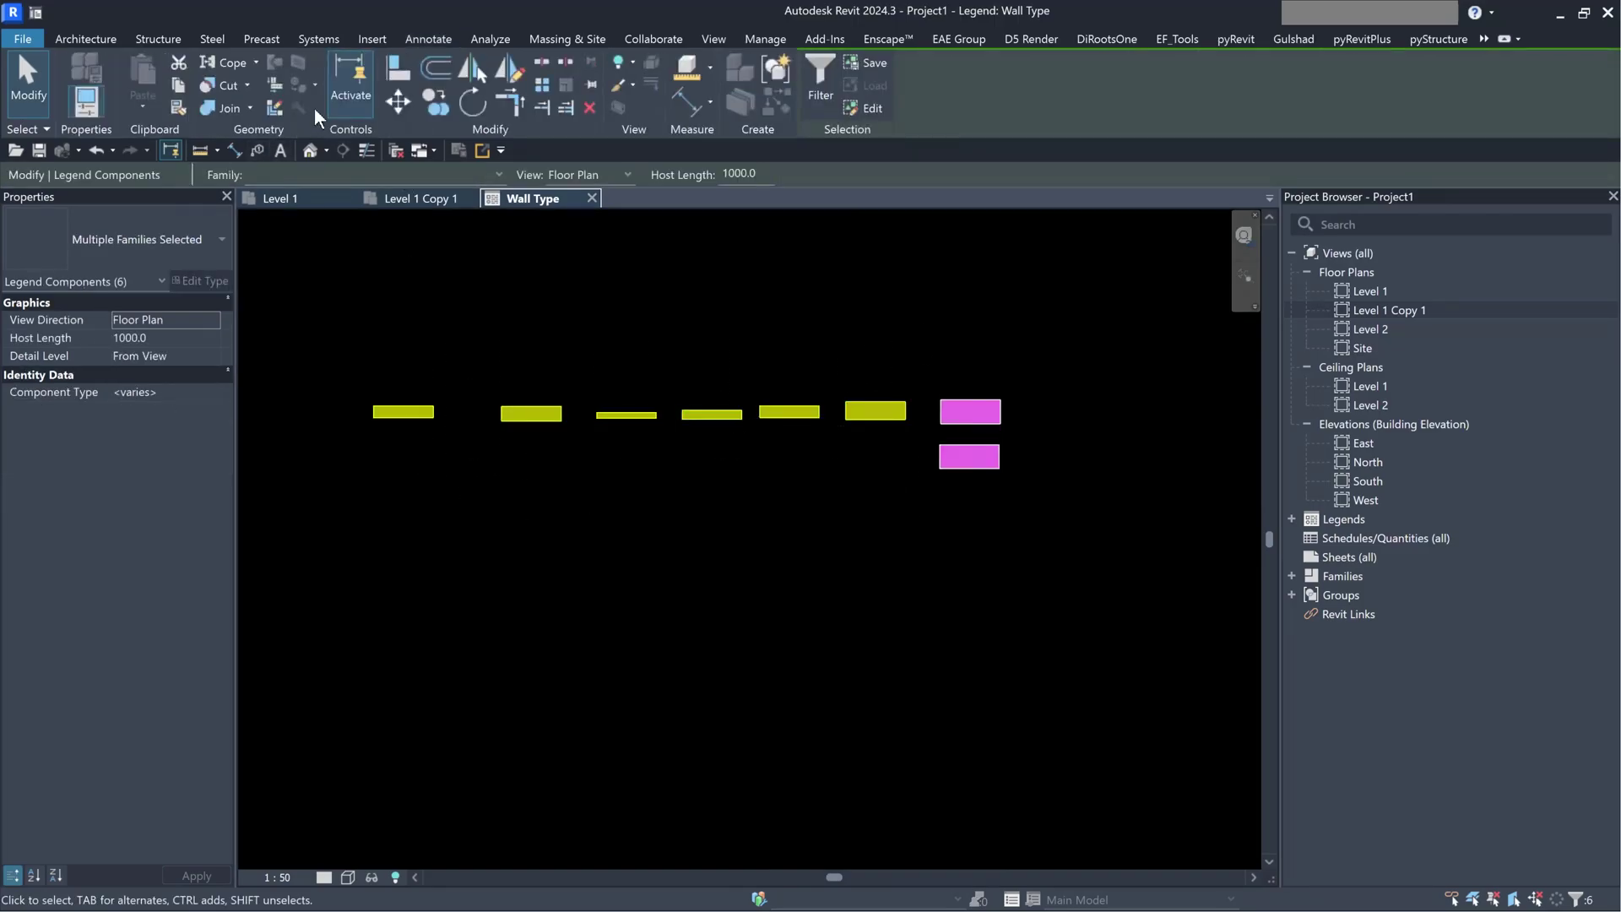
click(445, 97)
click(1032, 413)
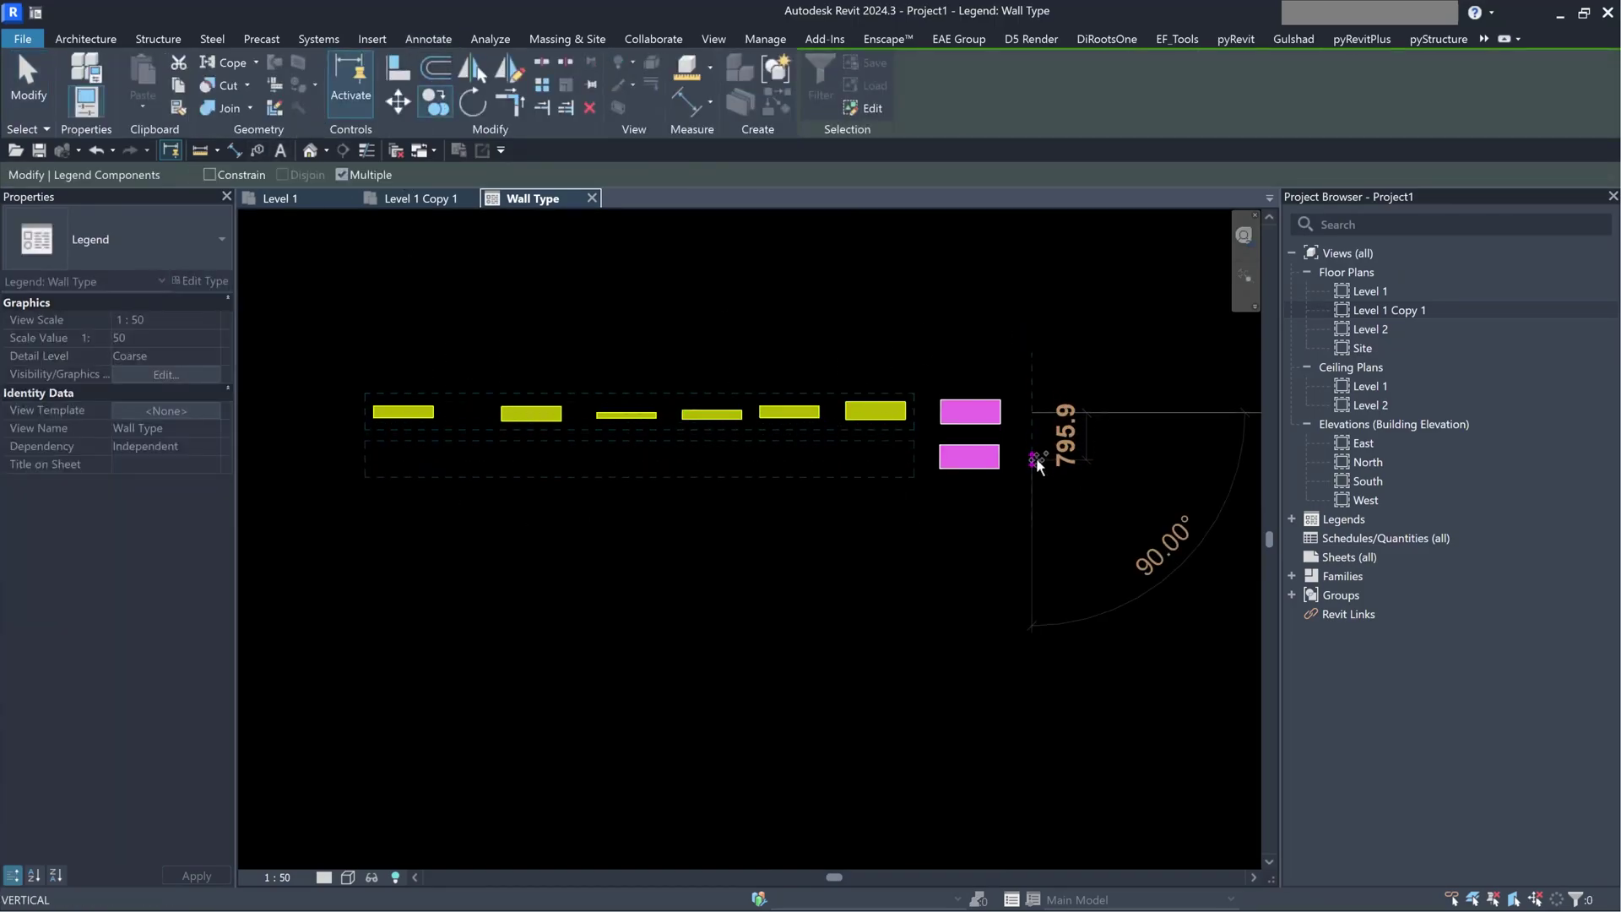
click(1037, 463)
key(Escape)
- Set the lower swatch row's Detail Level to Fine
mouse_move(1075, 527)
mouse_down()
mouse_move(337, 464)
mouse_move(442, 520)
mouse_up()
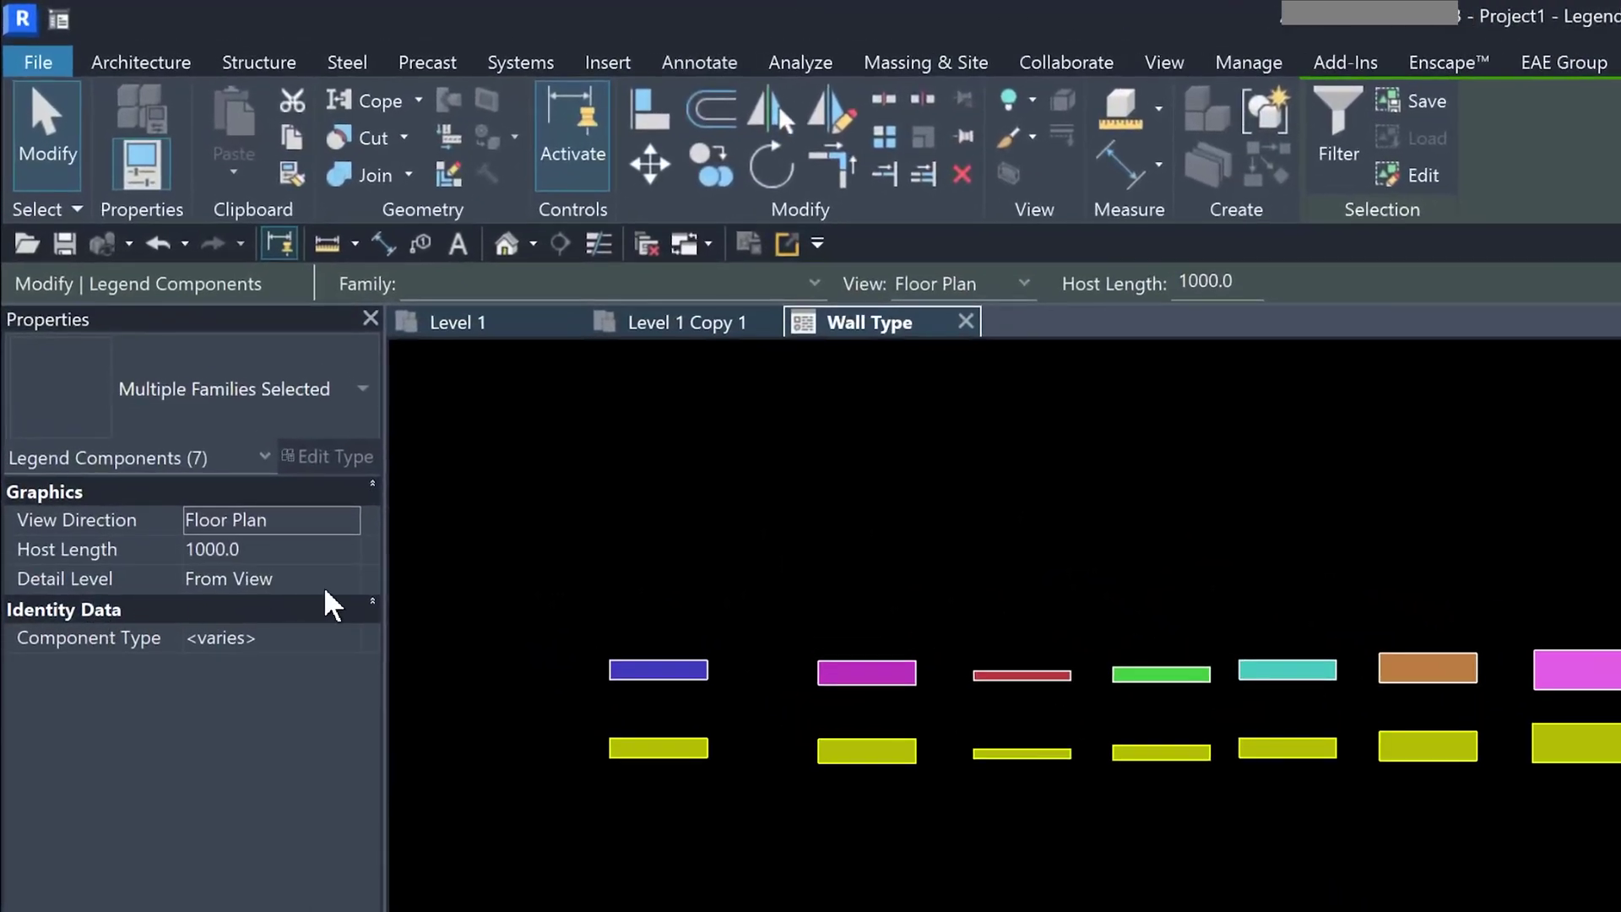
click(216, 355)
click(349, 580)
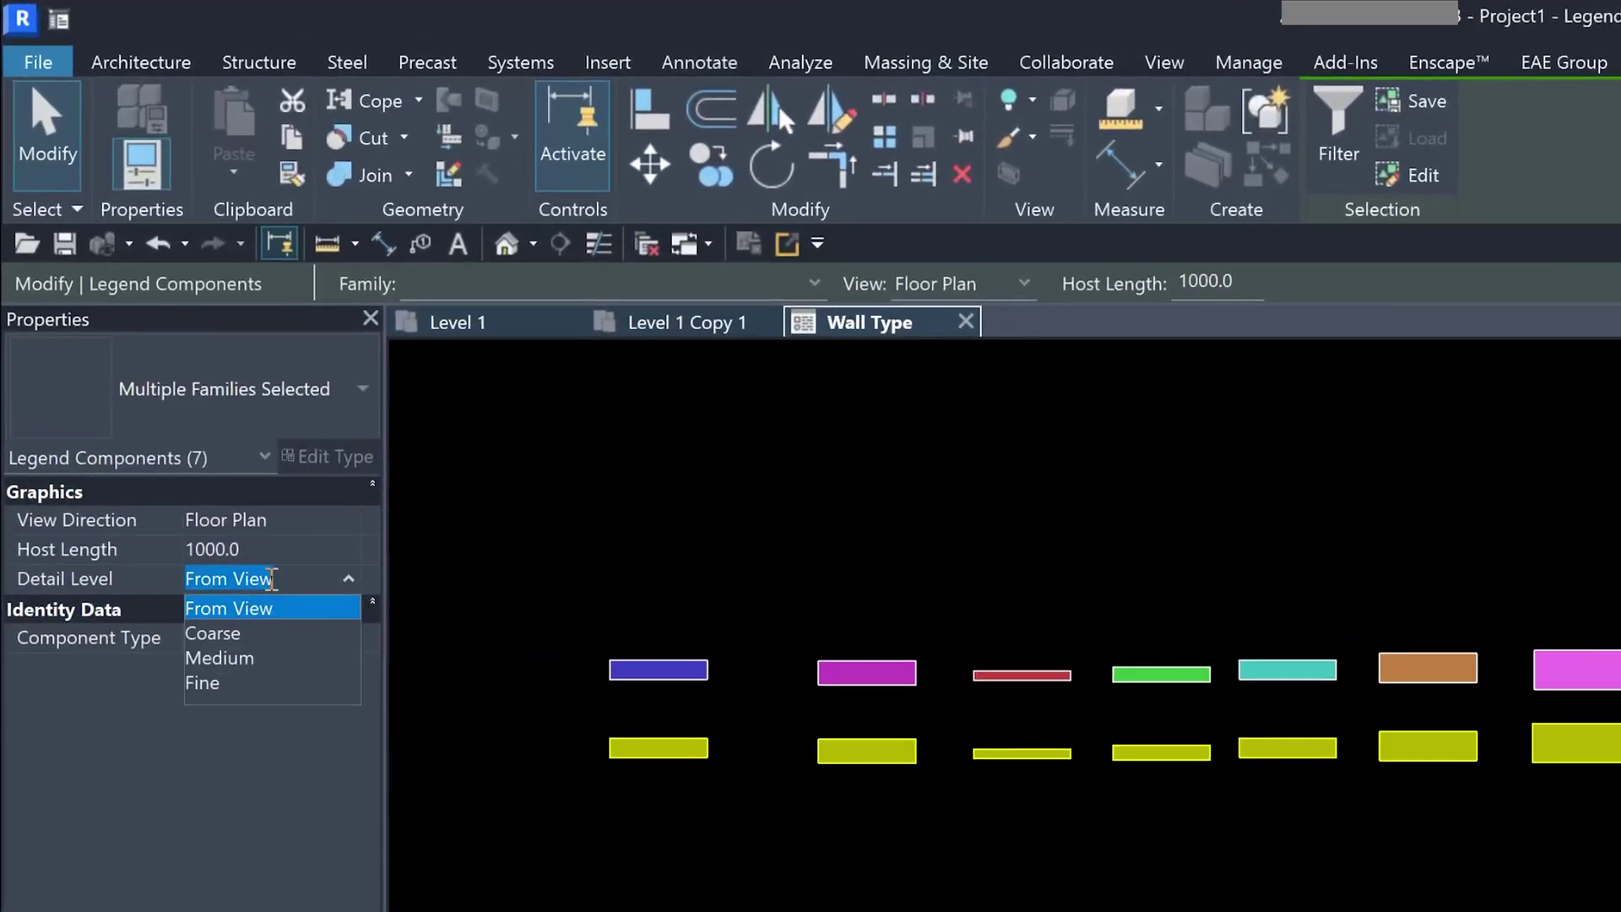
click(211, 684)
click(884, 893)
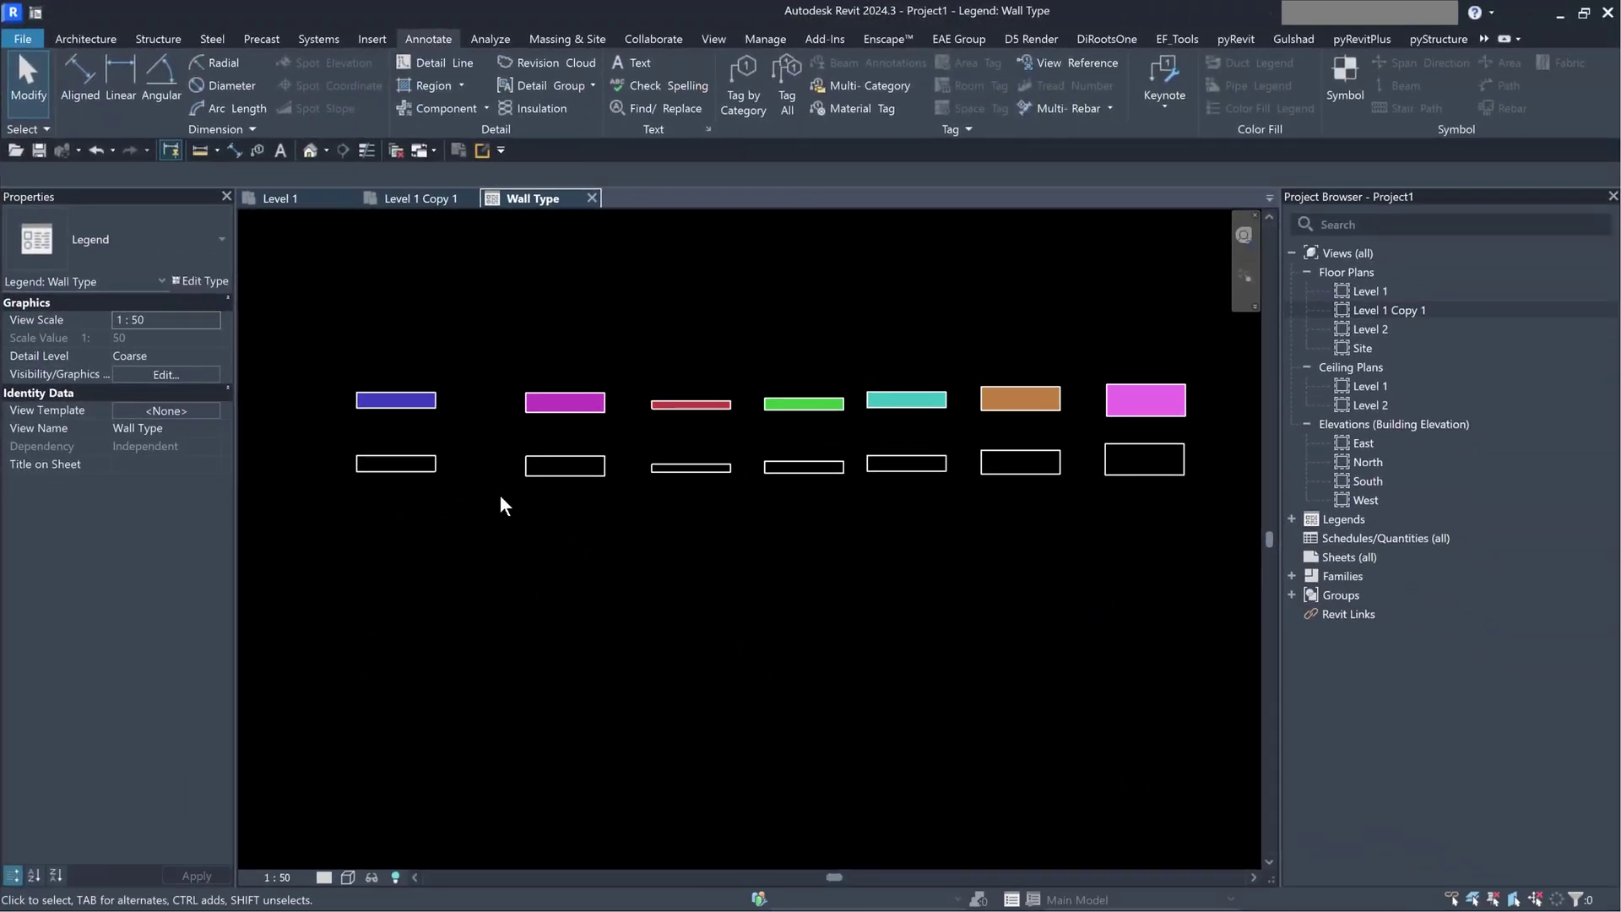
click(409, 473)
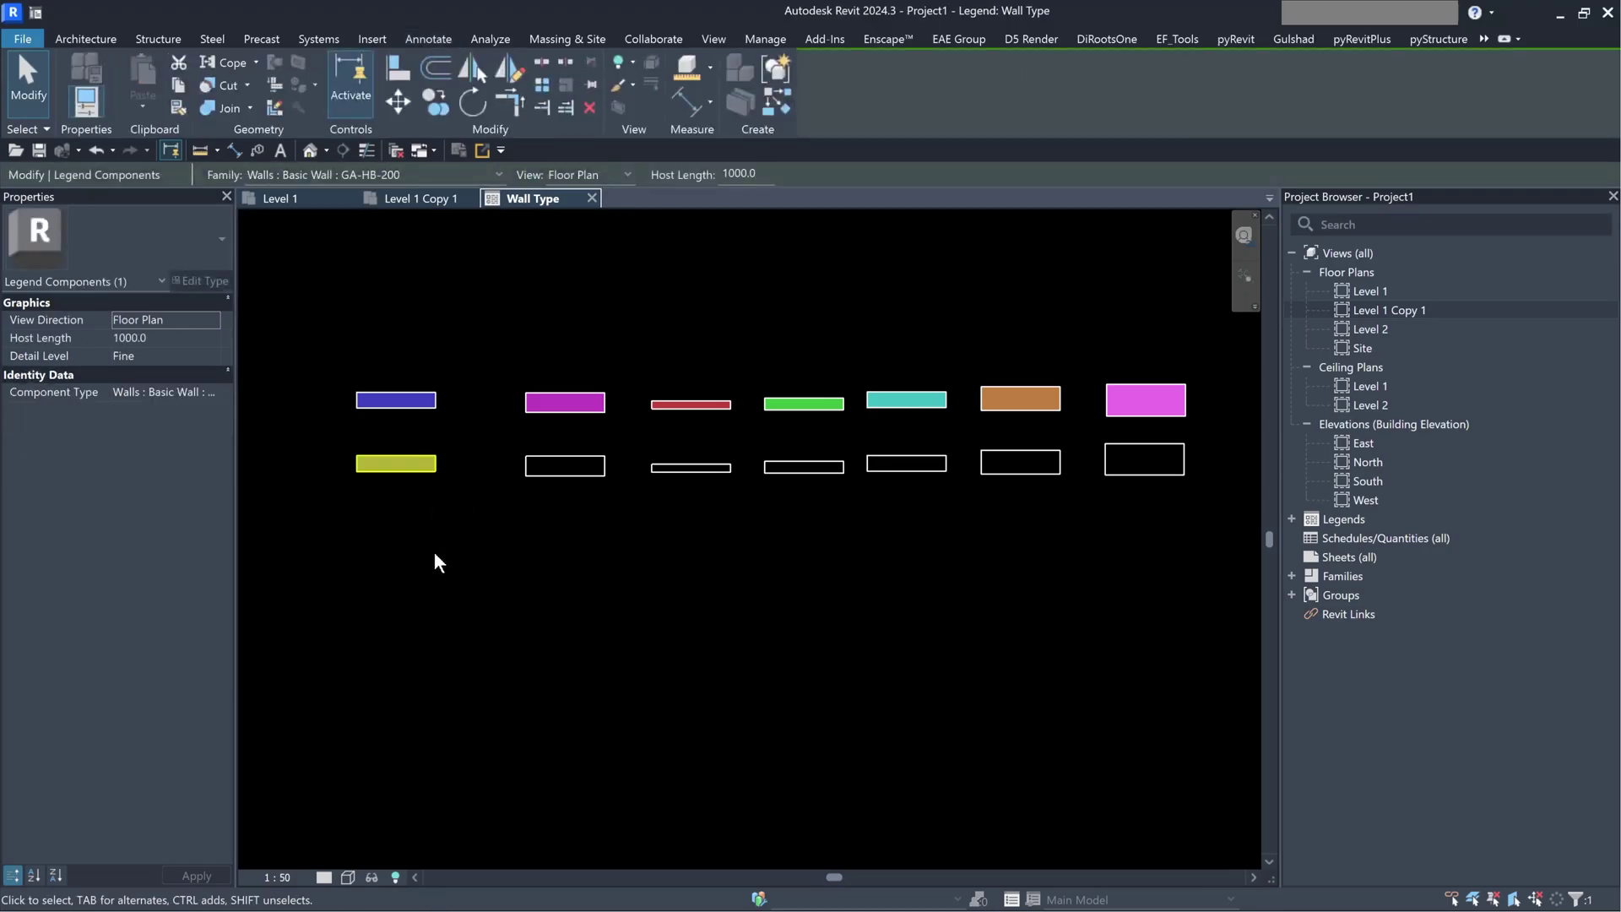
click(473, 533)
- Select the top red wall on Level 1 and open GA-SB-100's layer structure
click(319, 202)
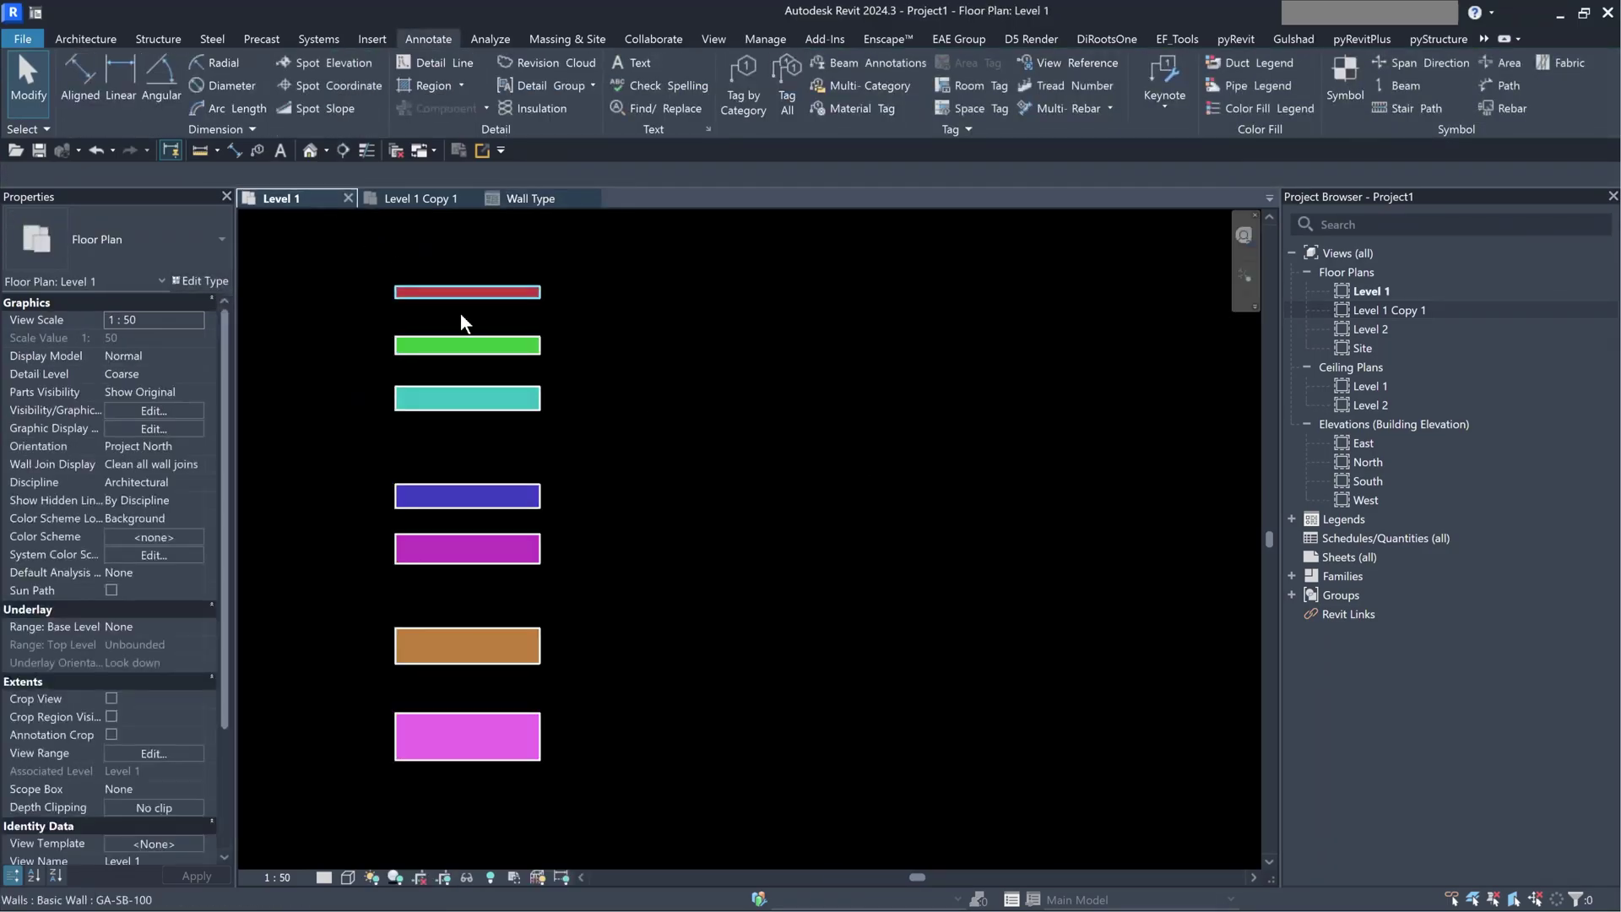
click(467, 289)
key(Escape)
click(487, 295)
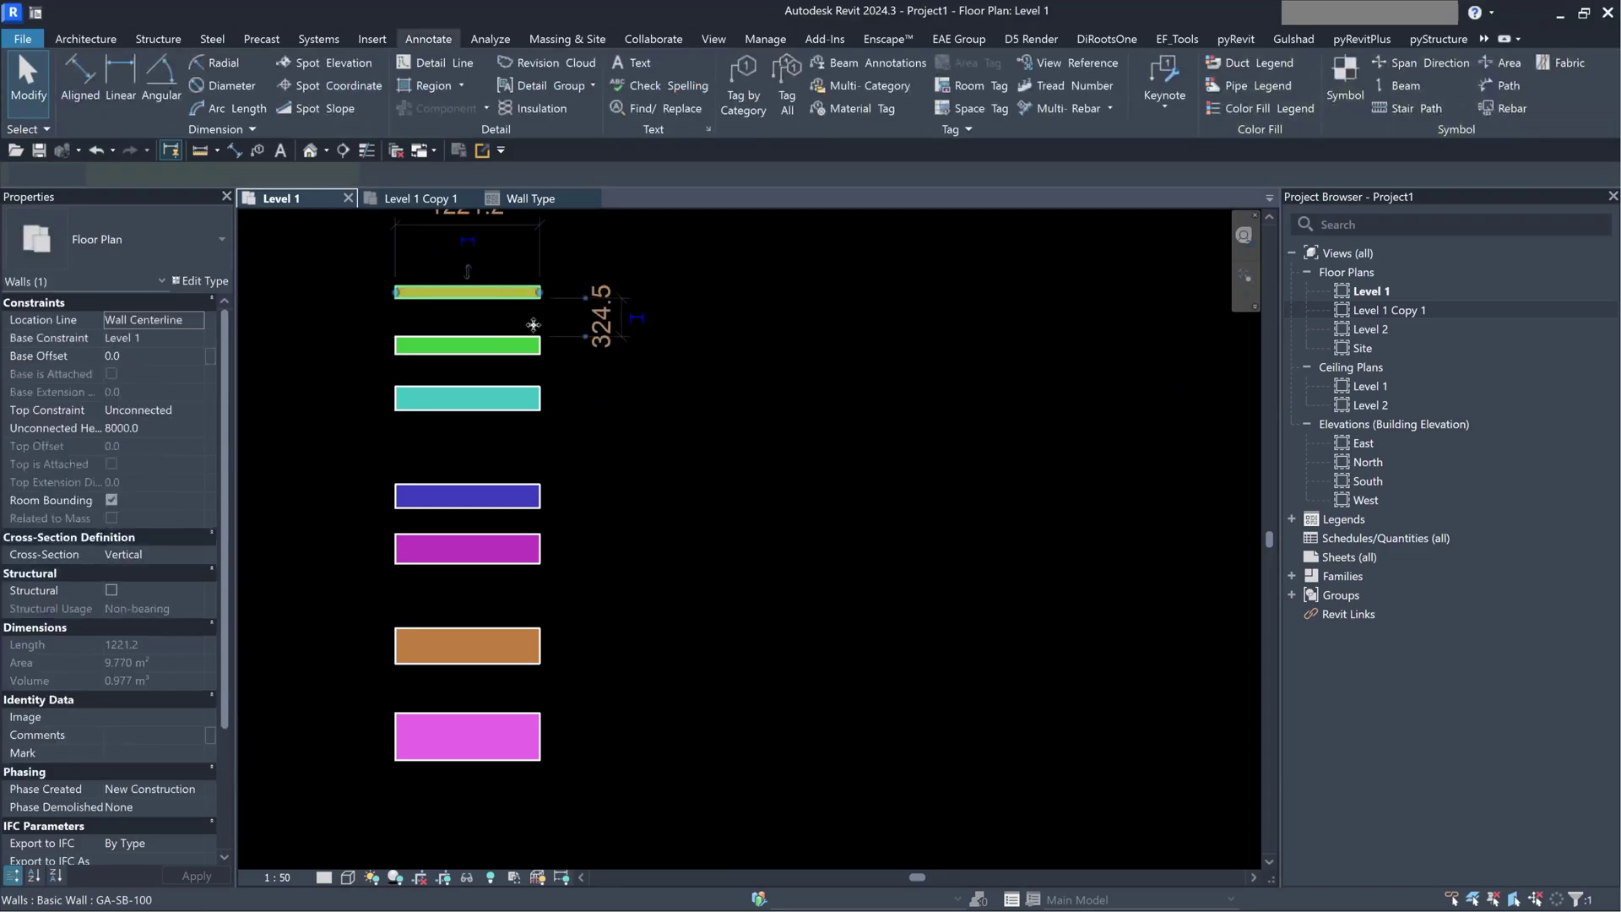
click(191, 282)
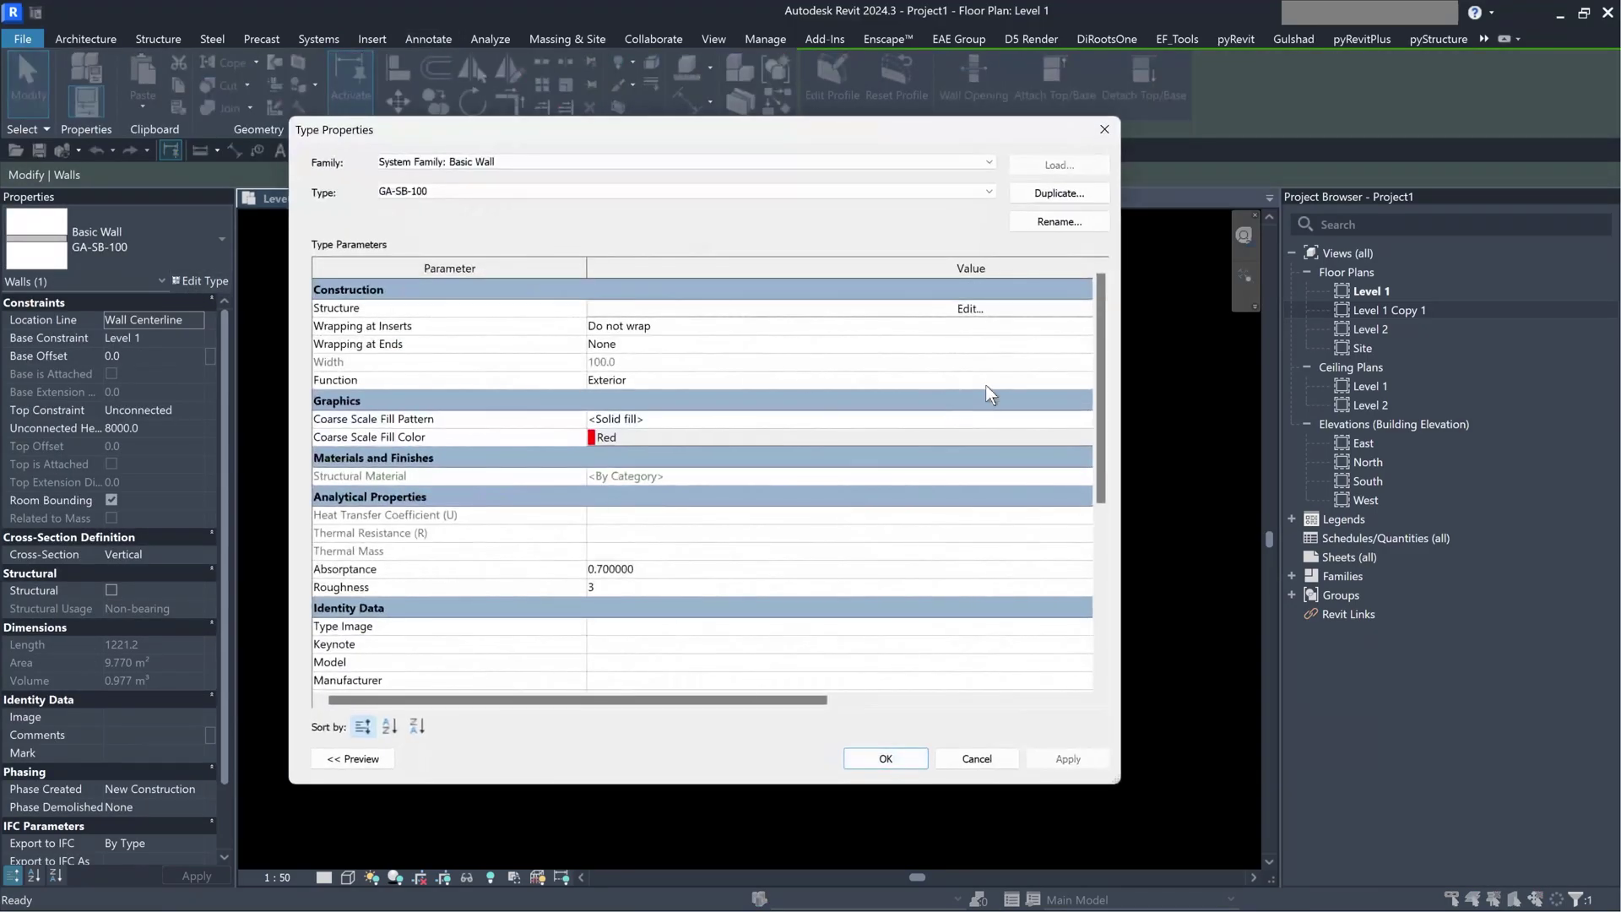
click(969, 309)
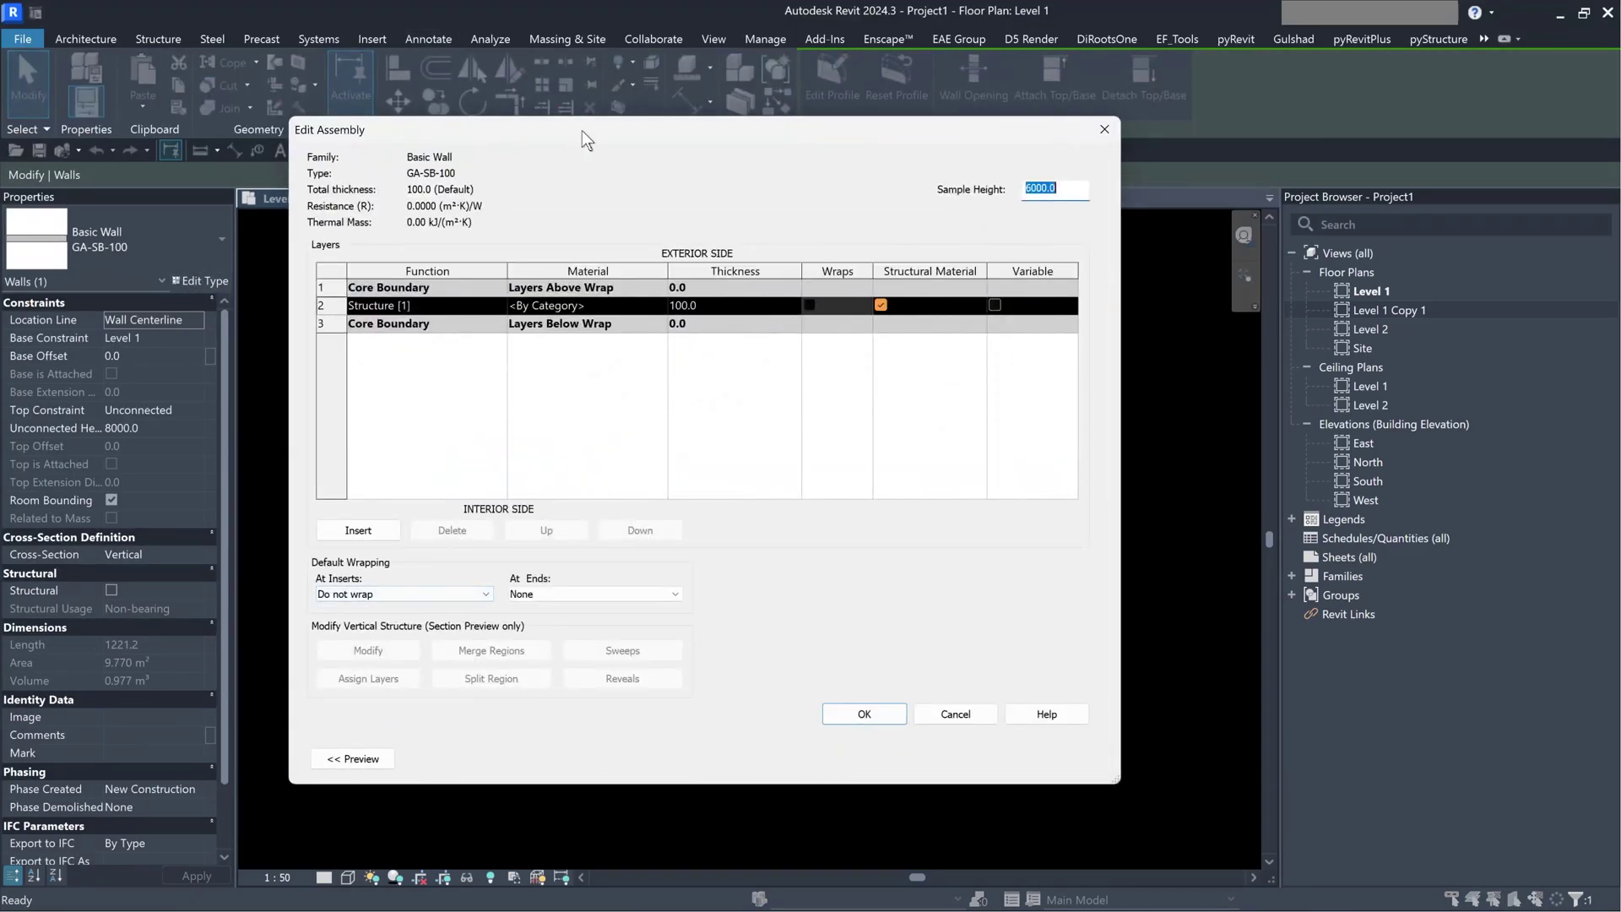
mouse_move(580, 130)
mouse_down()
mouse_move(923, 137)
mouse_move(878, 139)
mouse_up()
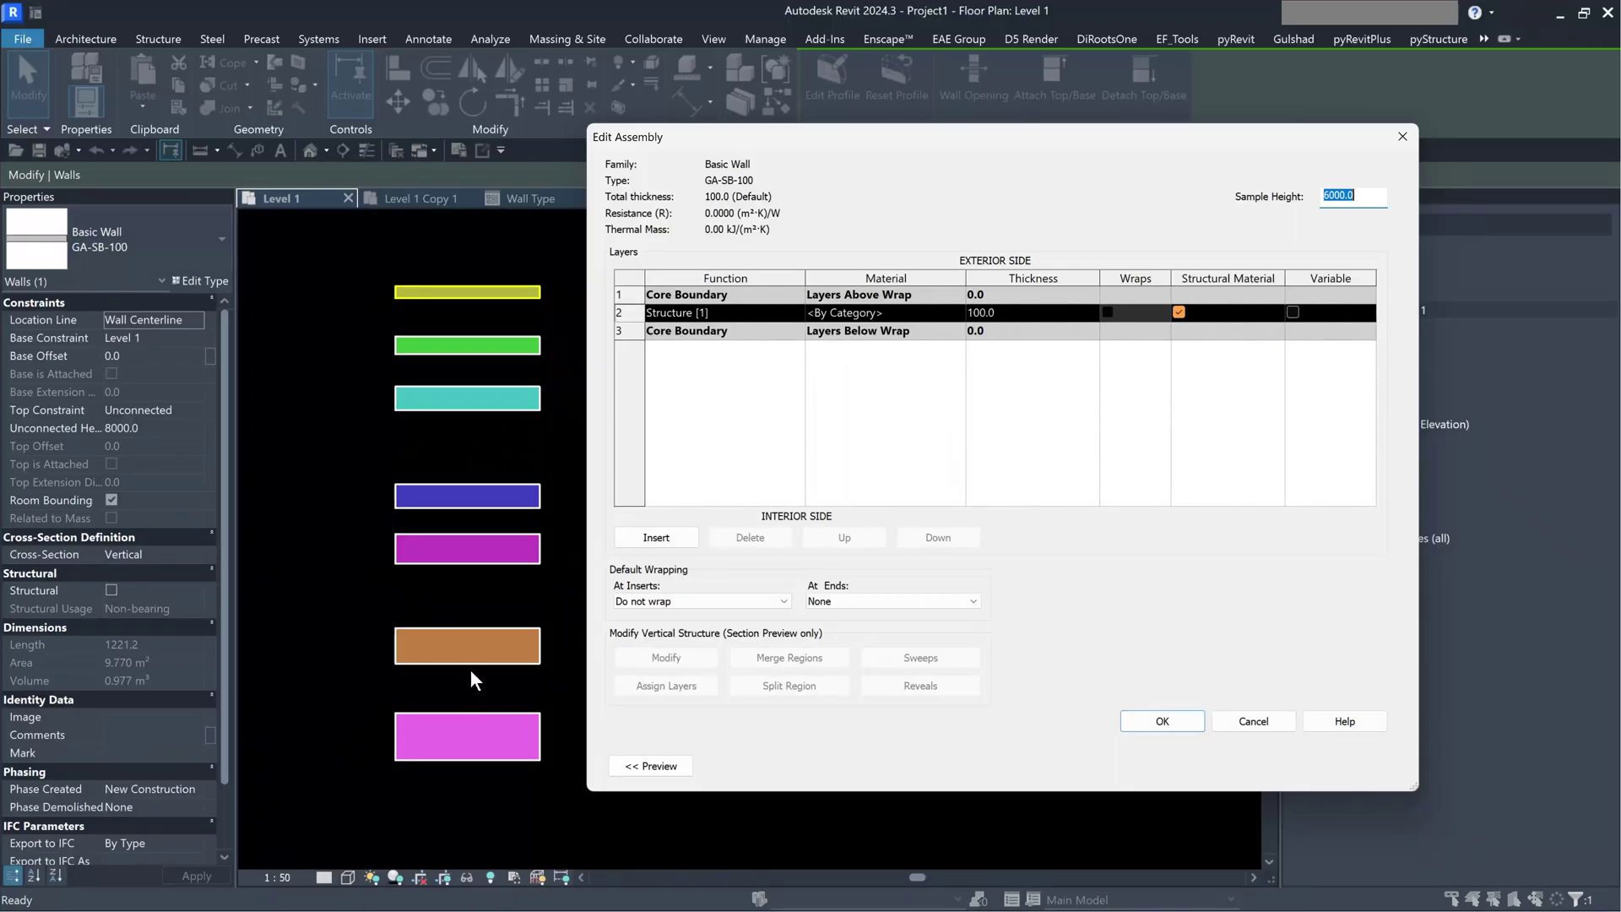
- Set the structure layer material to Brick, Common and apply the type changes
click(1094, 312)
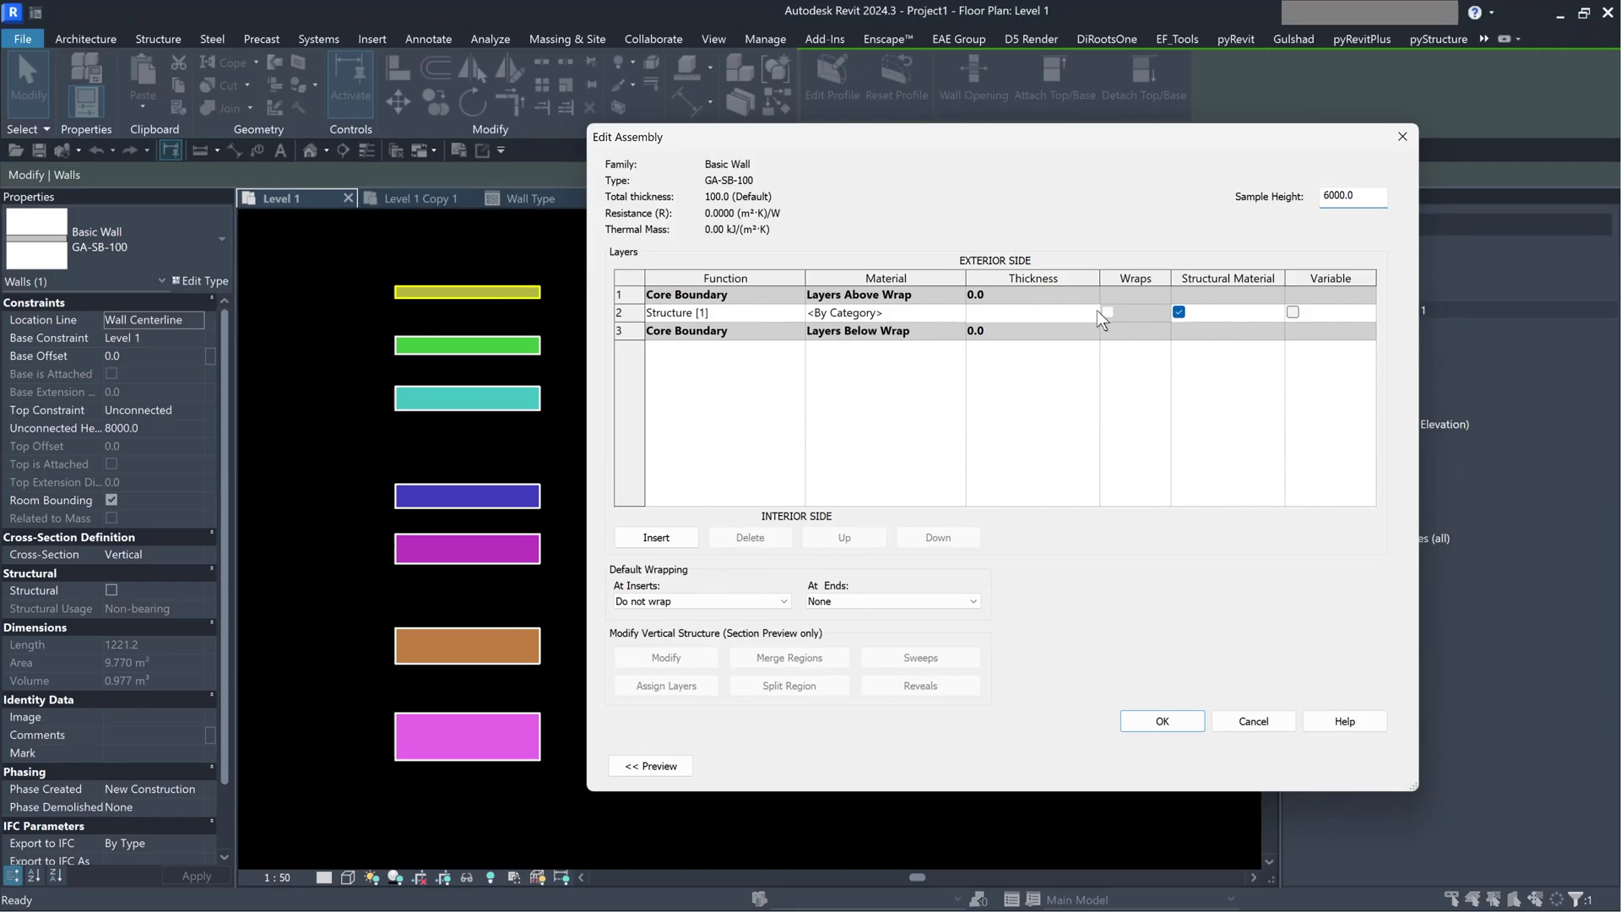
click(945, 314)
click(954, 312)
text(b)
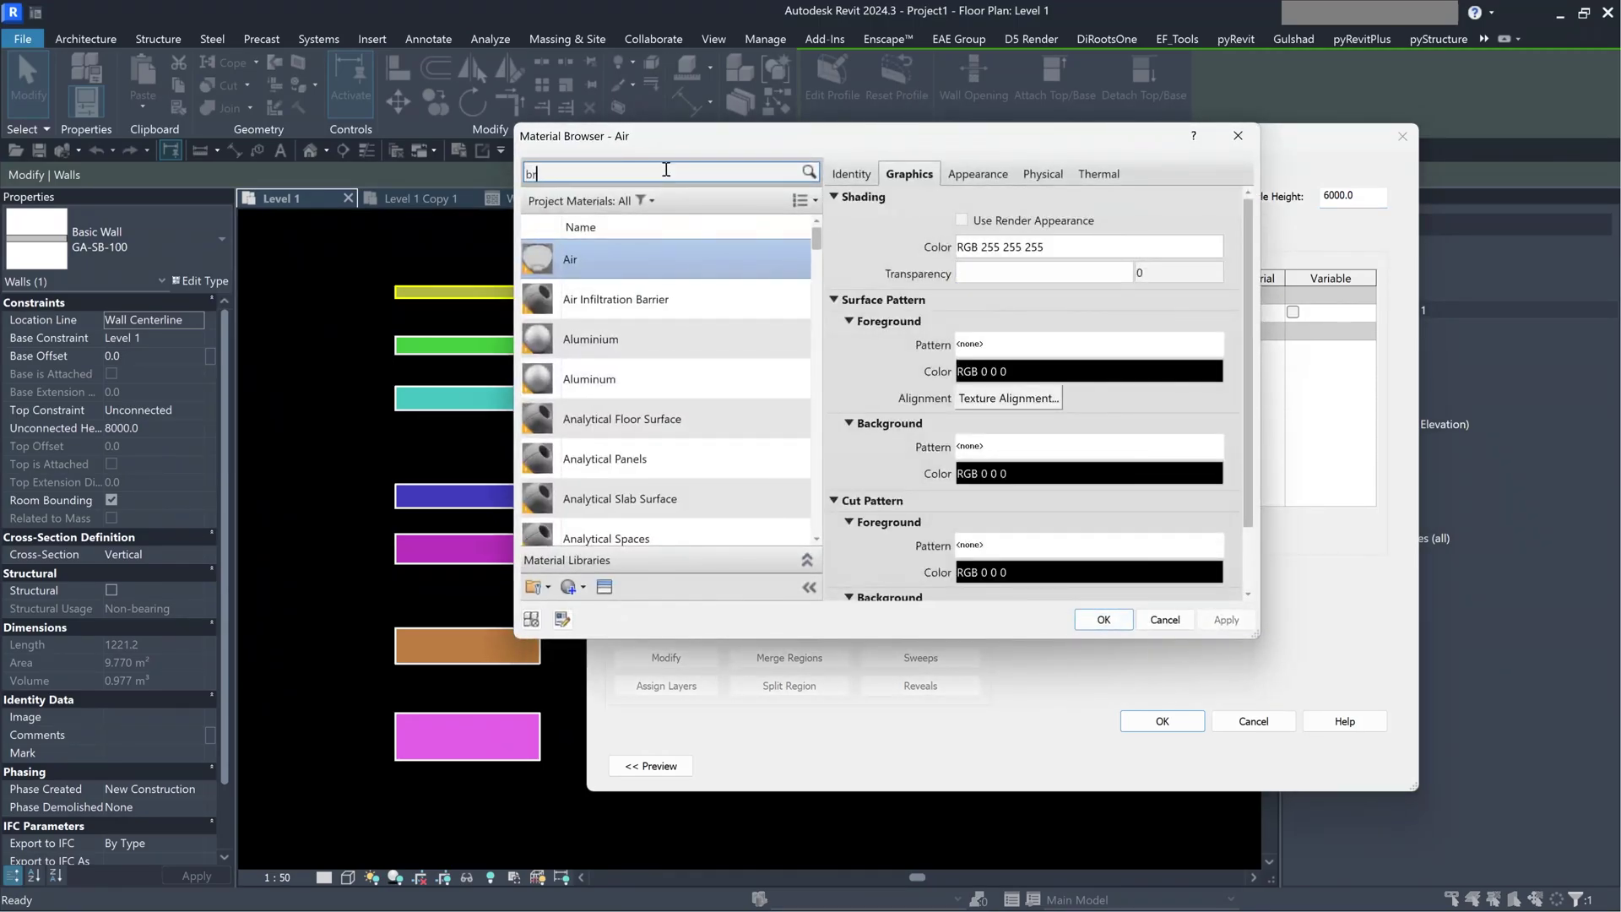
text(ick)
click(606, 285)
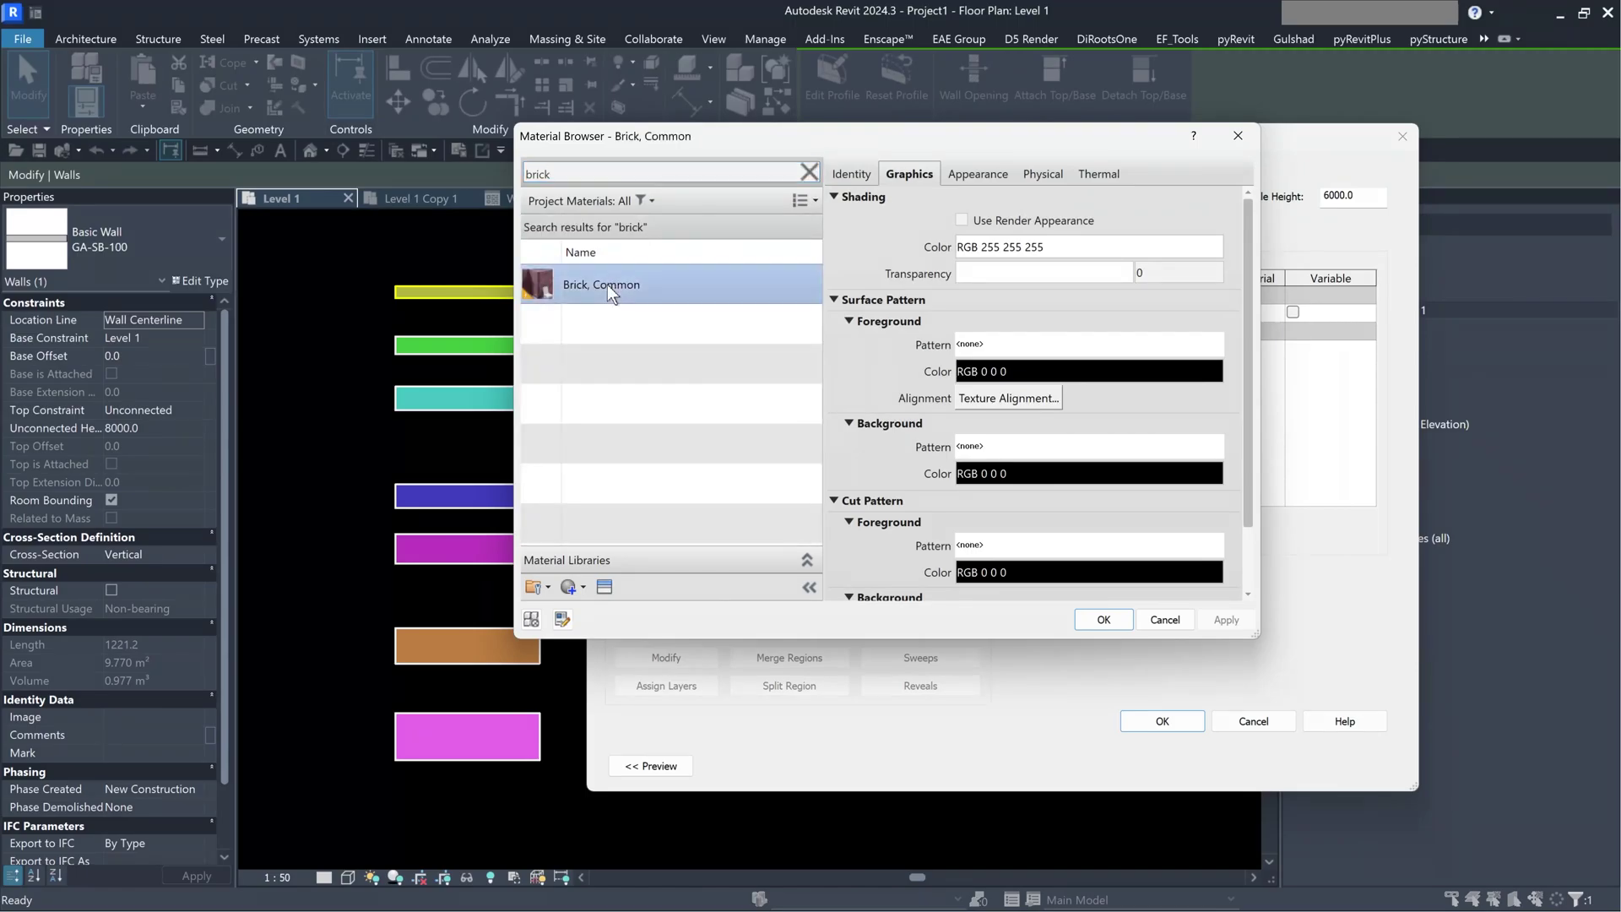
click(1104, 623)
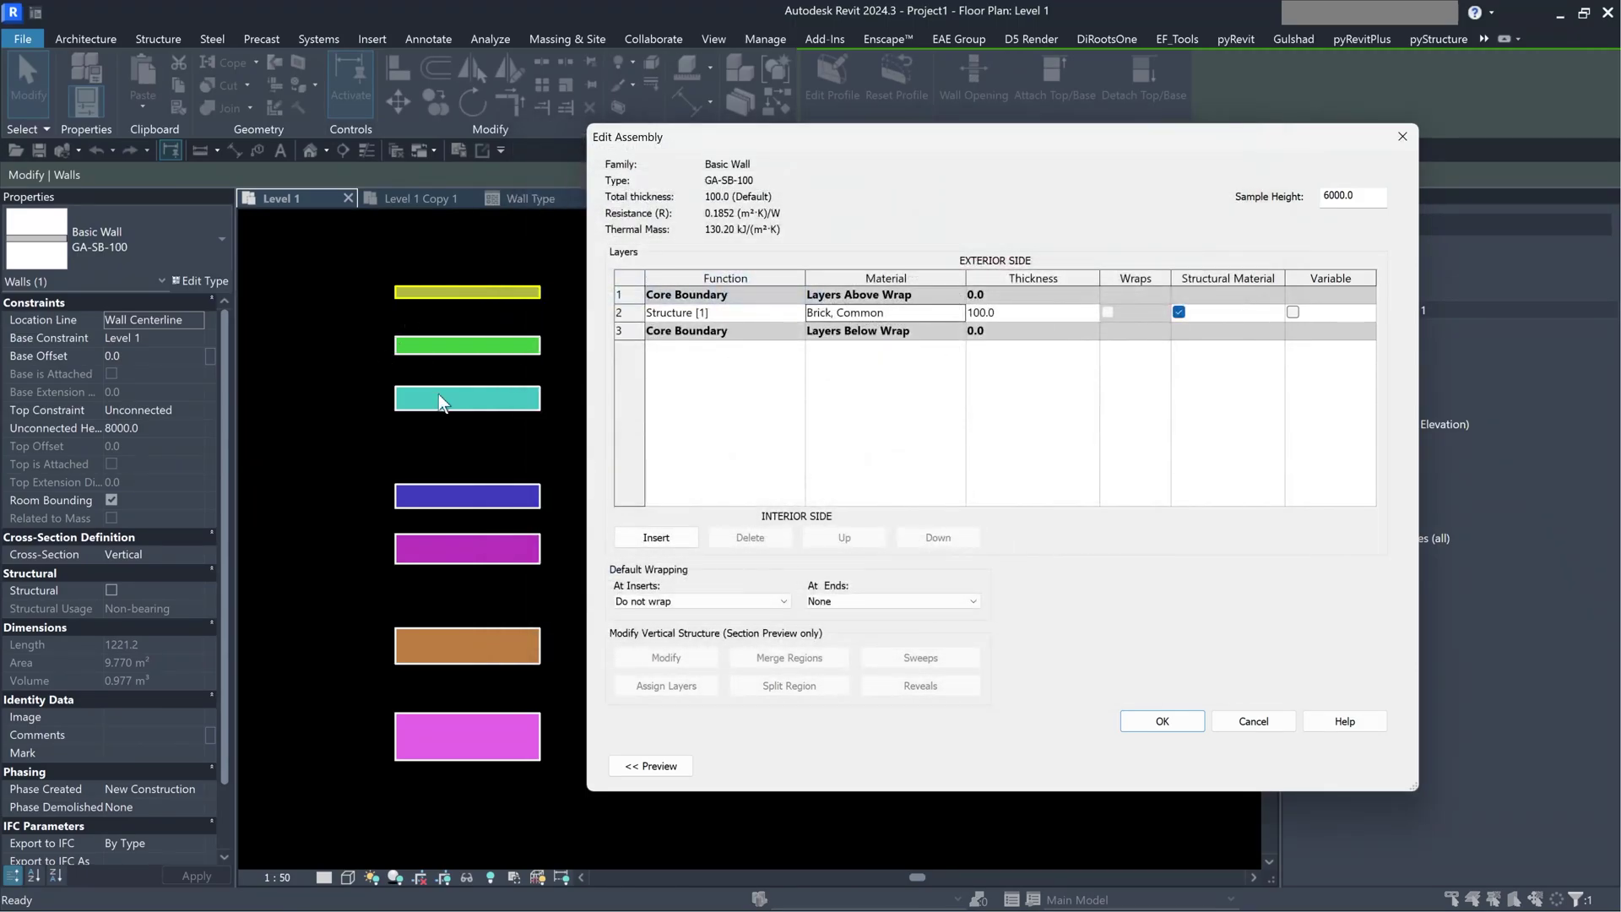
click(1161, 720)
click(1182, 766)
click(659, 426)
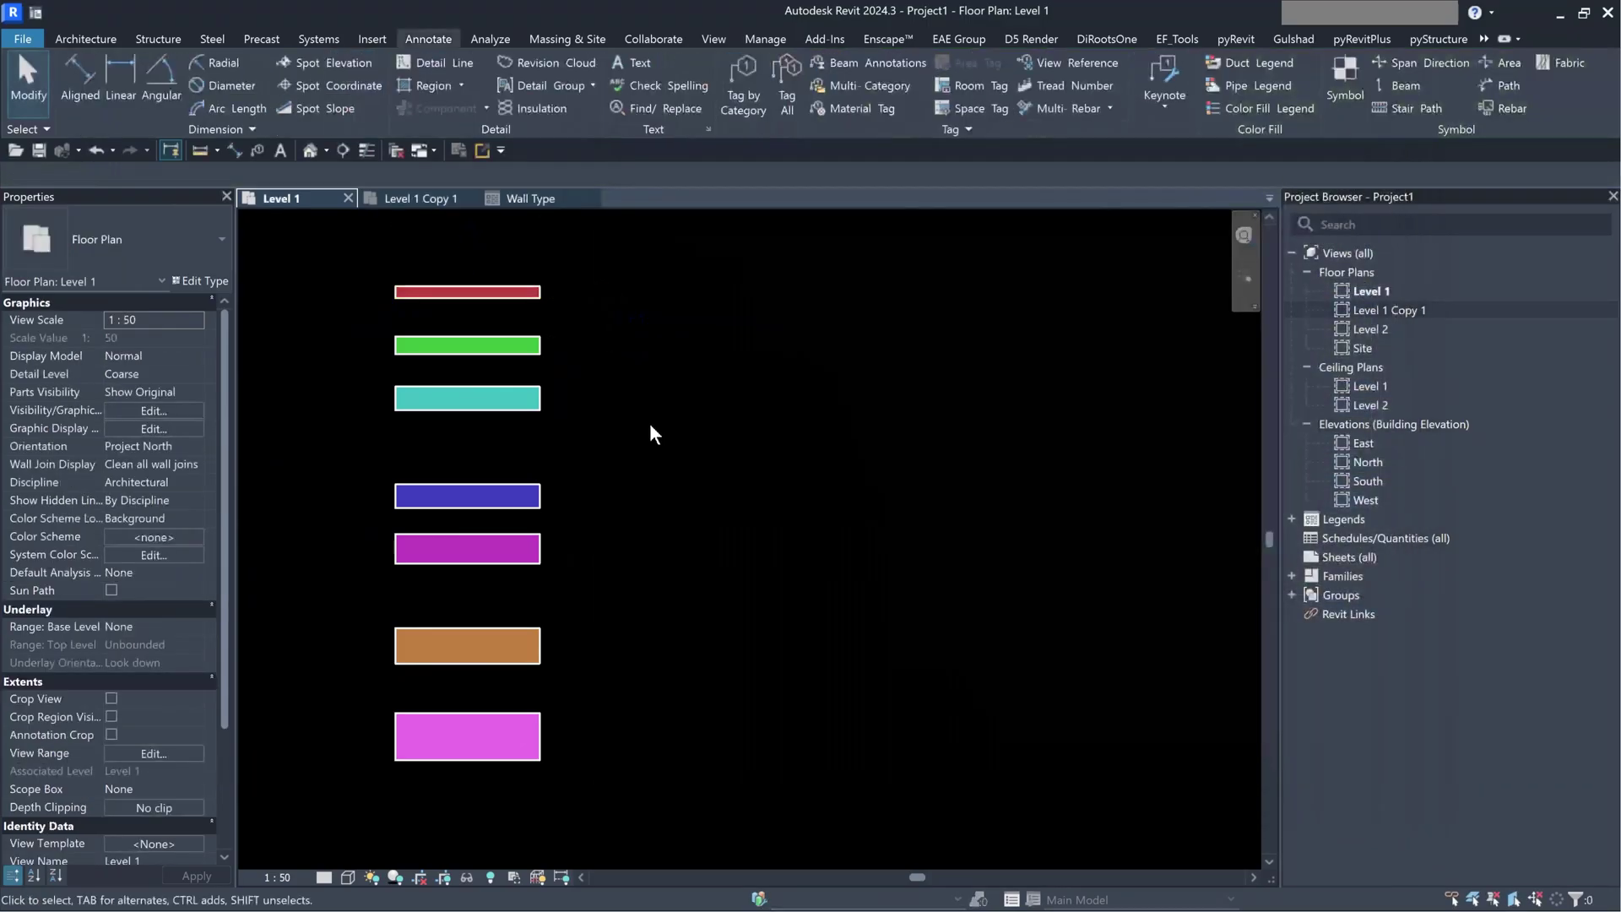
- Review the swatch rows in the Wall Type legend
click(543, 203)
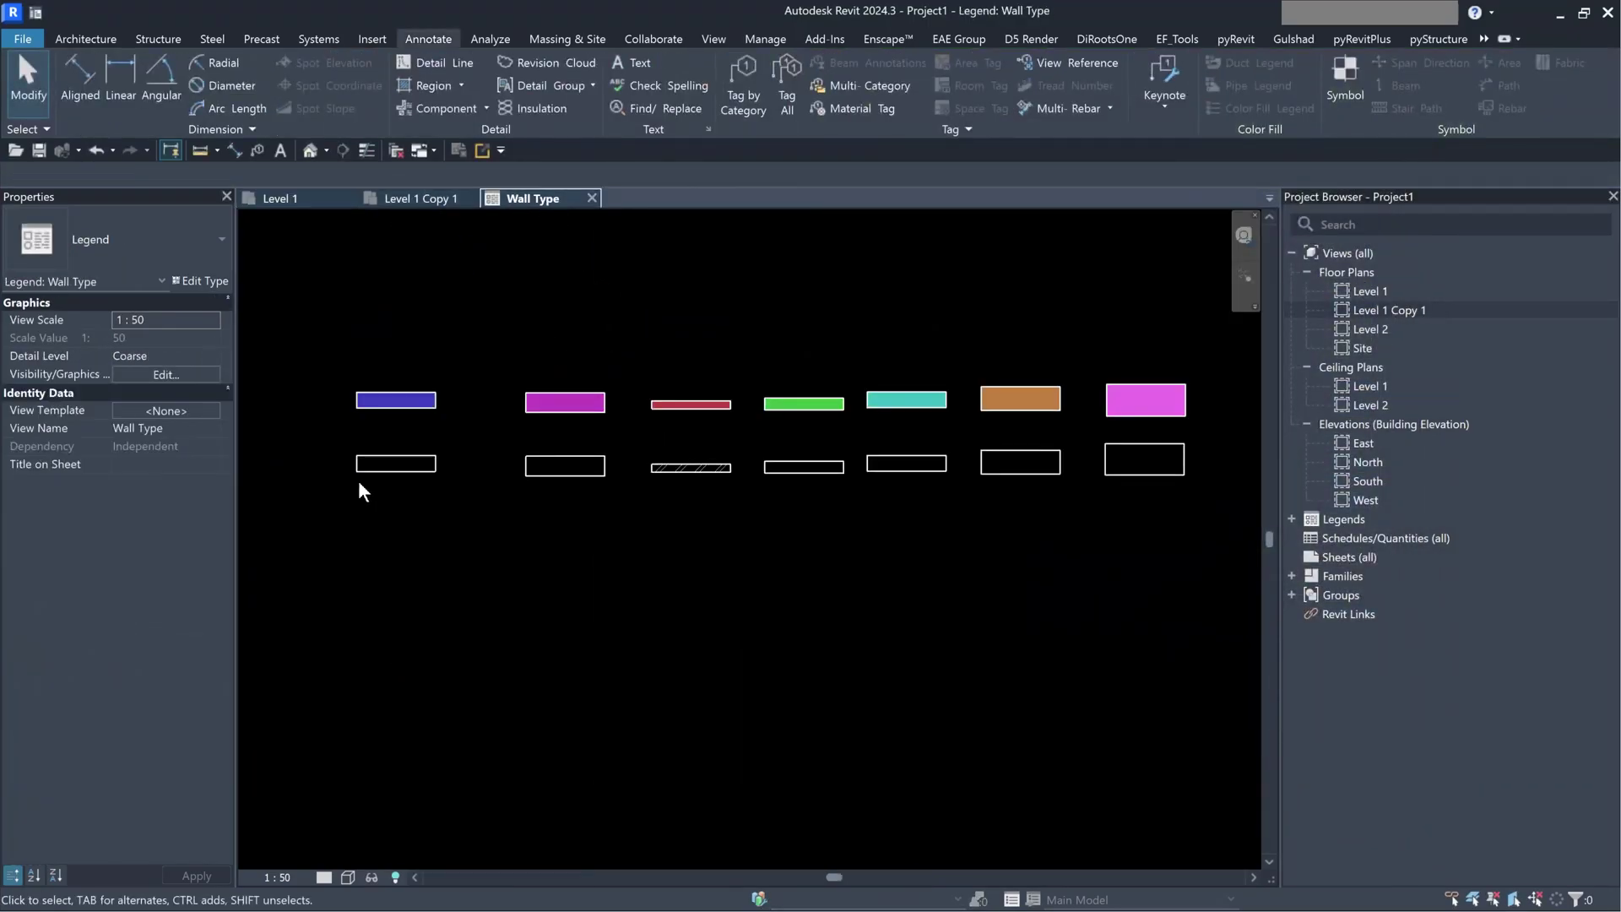
scroll(363, 481, up, 2)
scroll(644, 469, up, 2)
scroll(665, 471, down, 2)
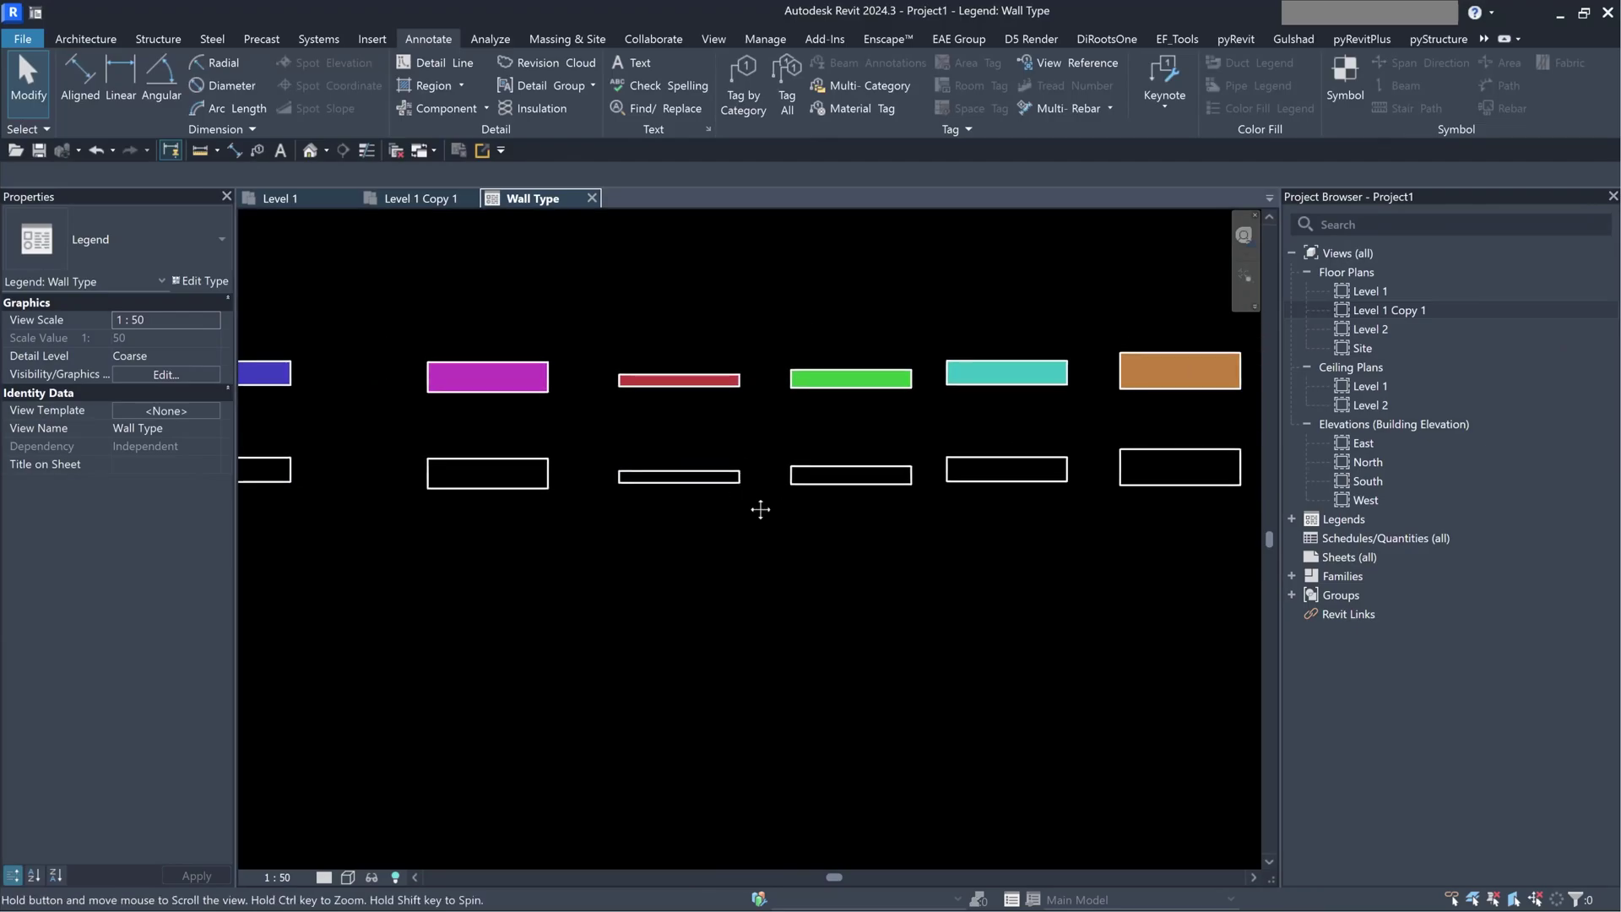
scroll(596, 475, down, 1)
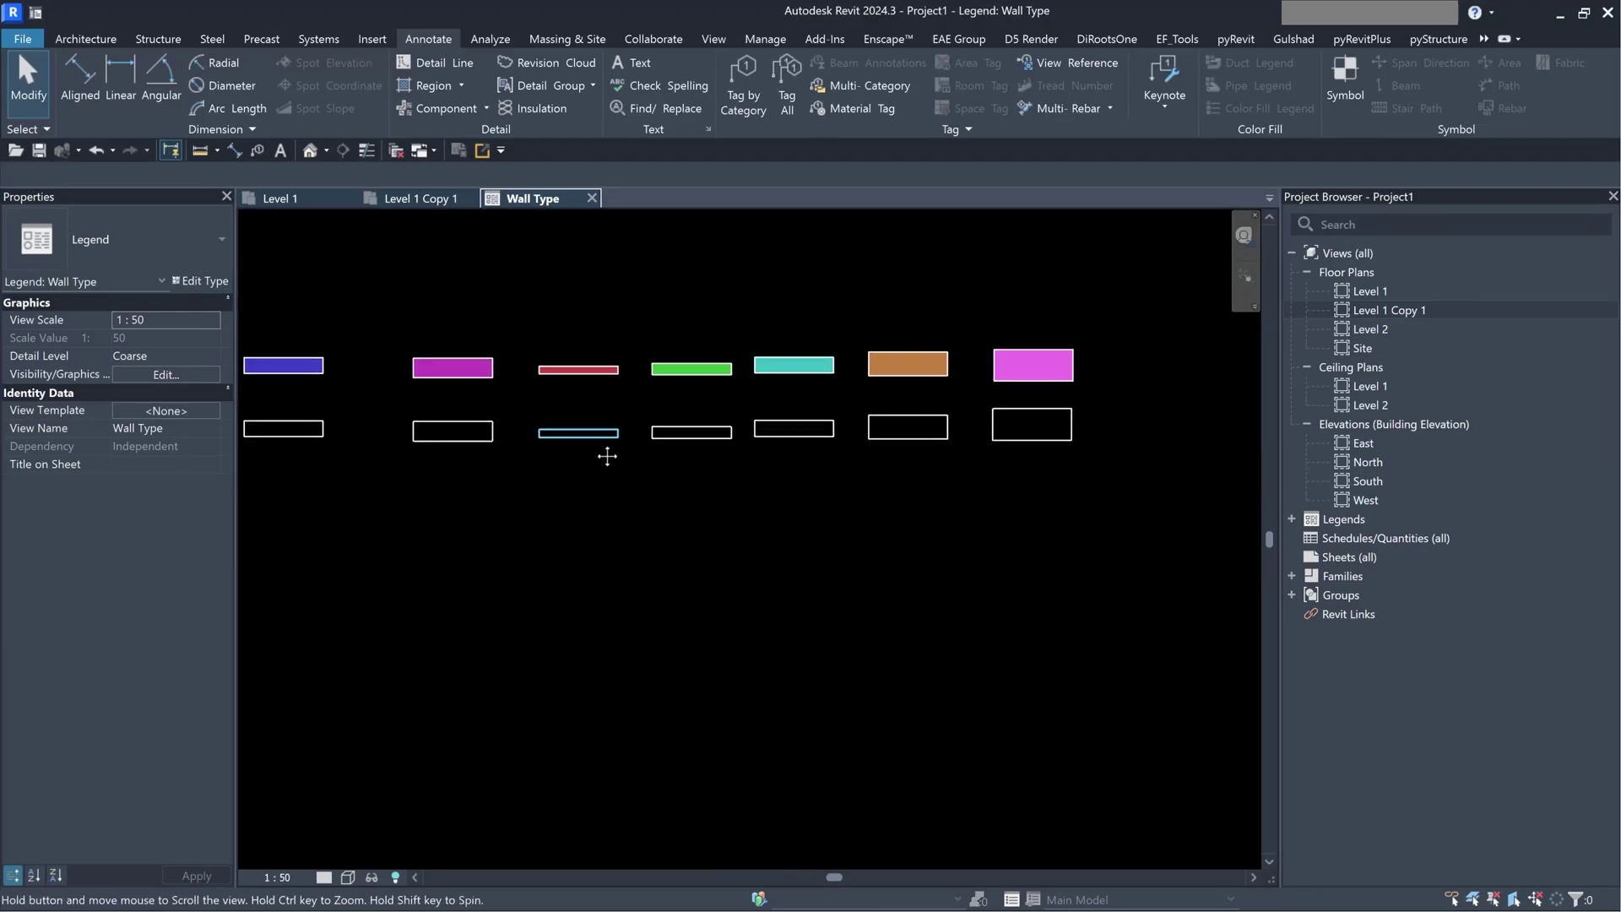
- Edit the structure layer materials of wall types GA-SB-200 and GA-TB-300
click(253, 200)
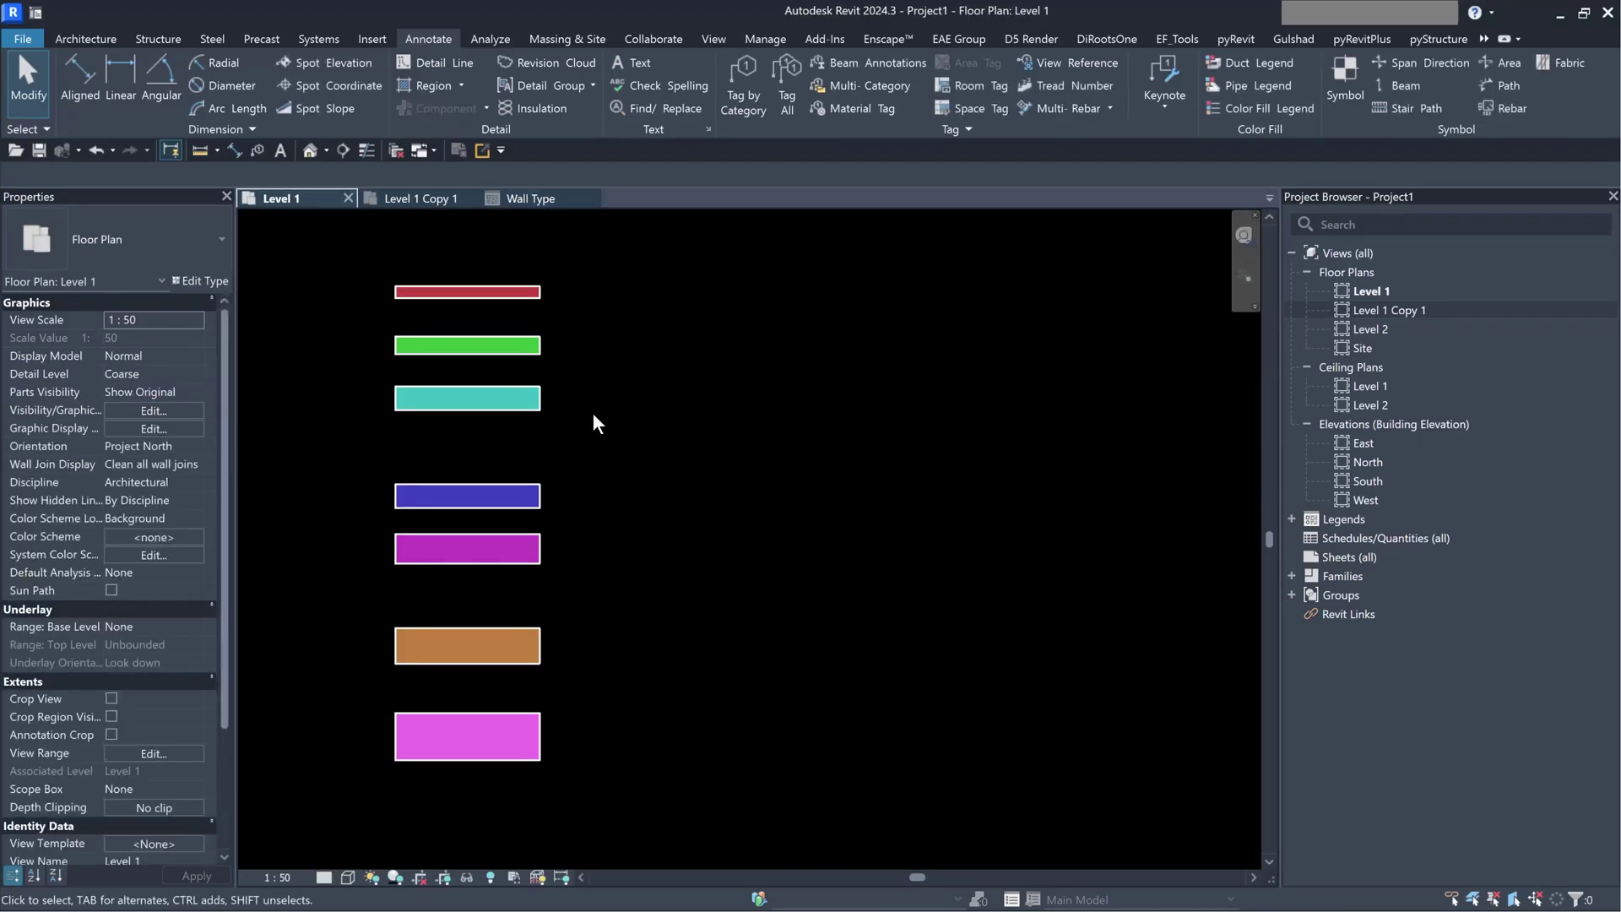
double_click(507, 348)
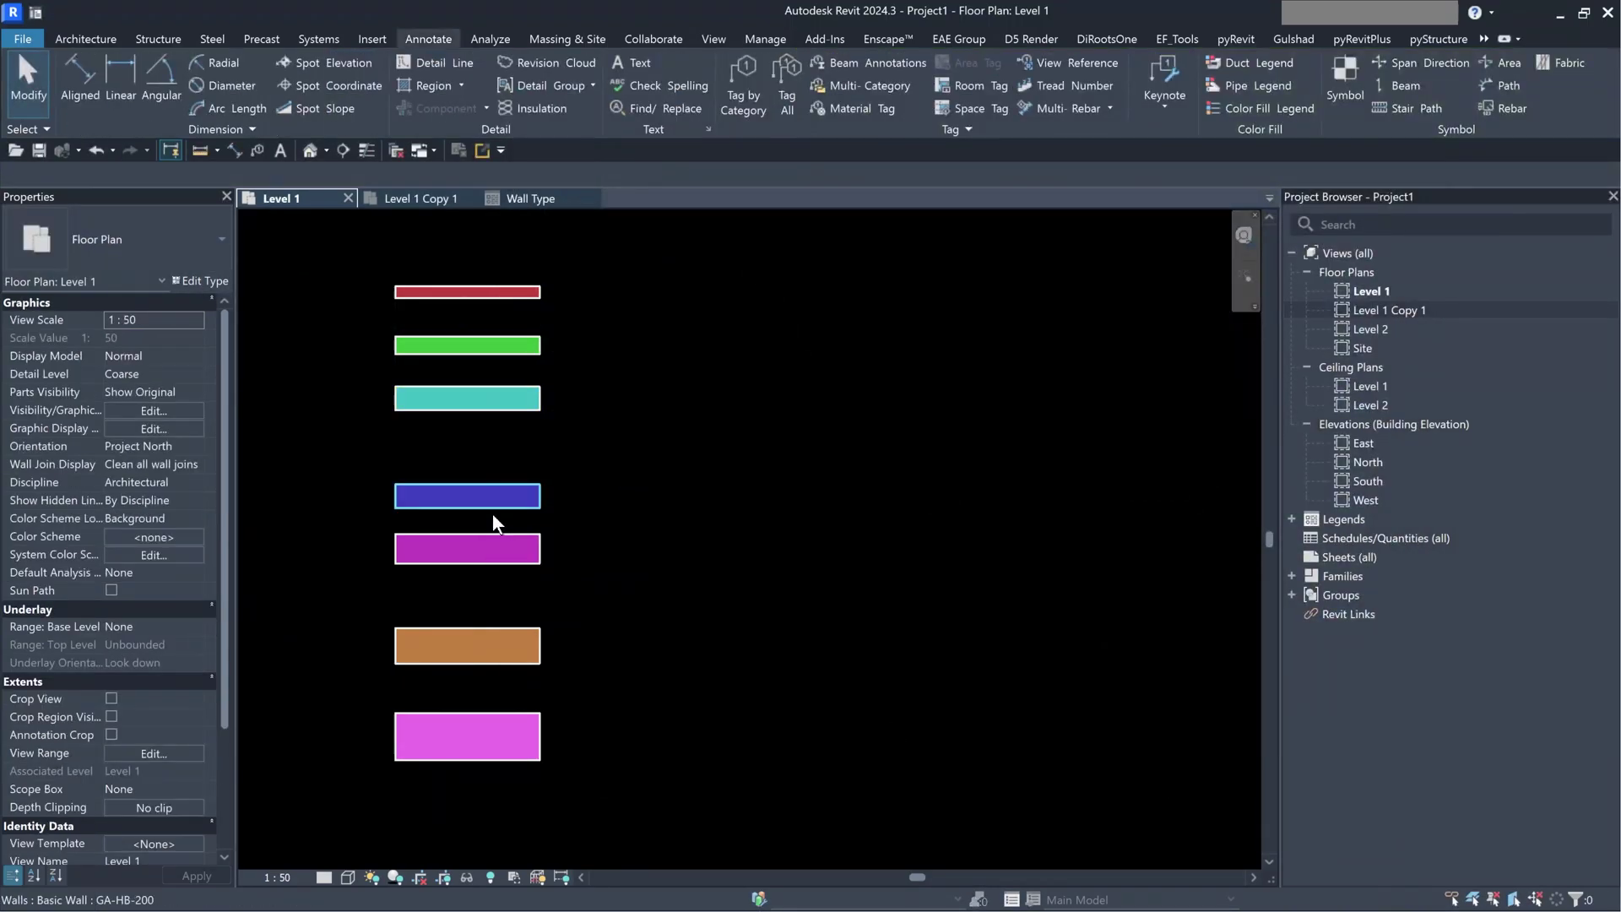
click(493, 507)
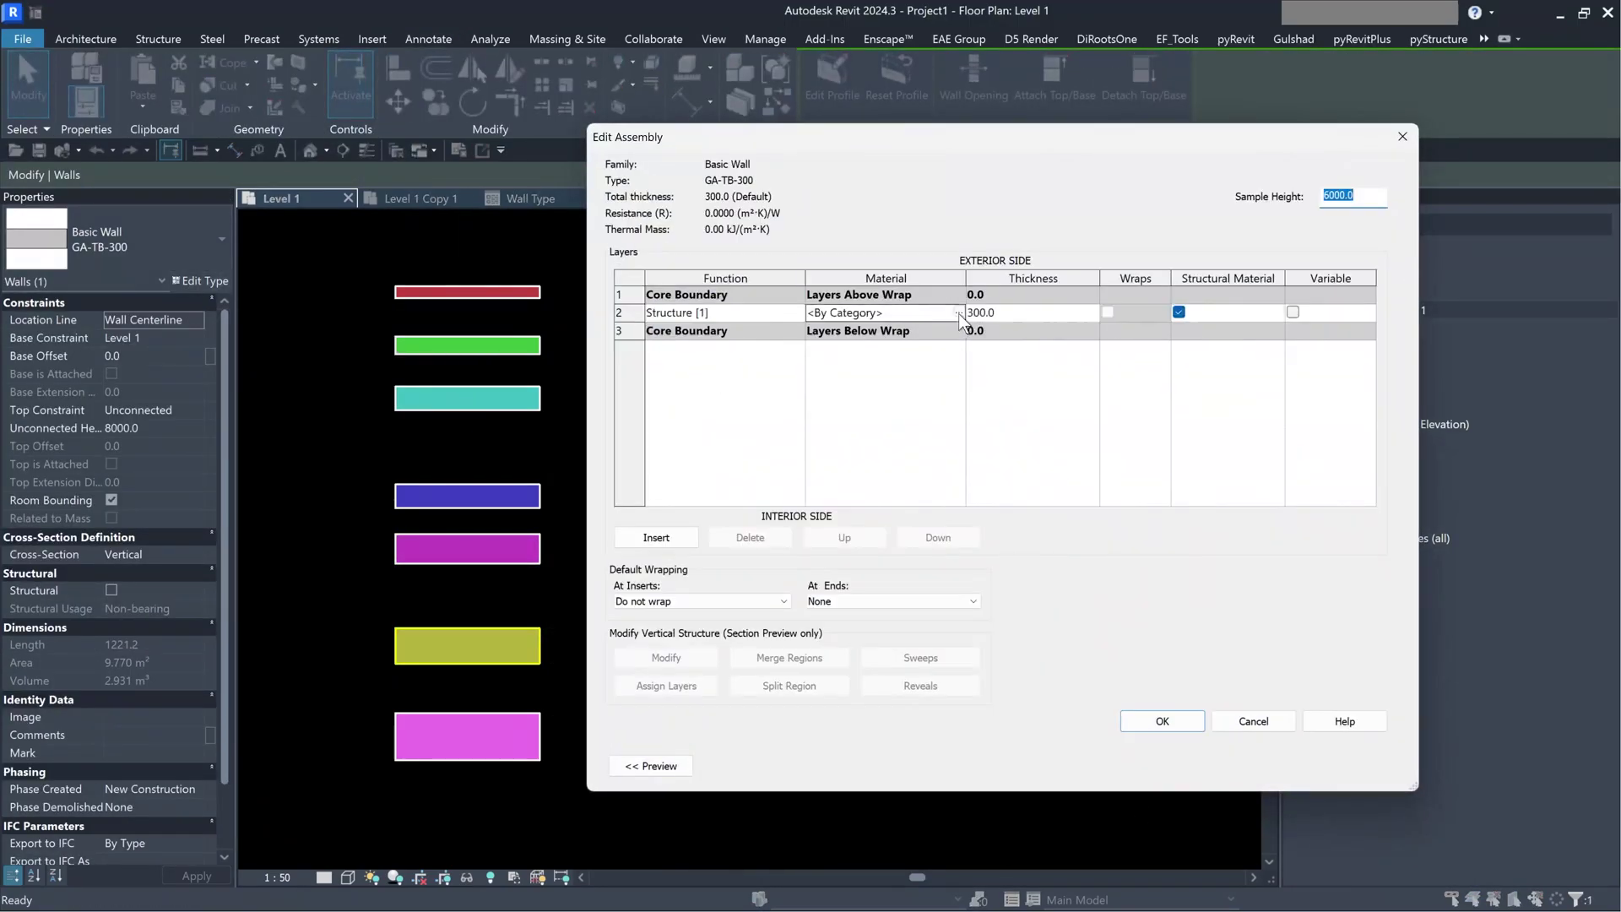
click(638, 634)
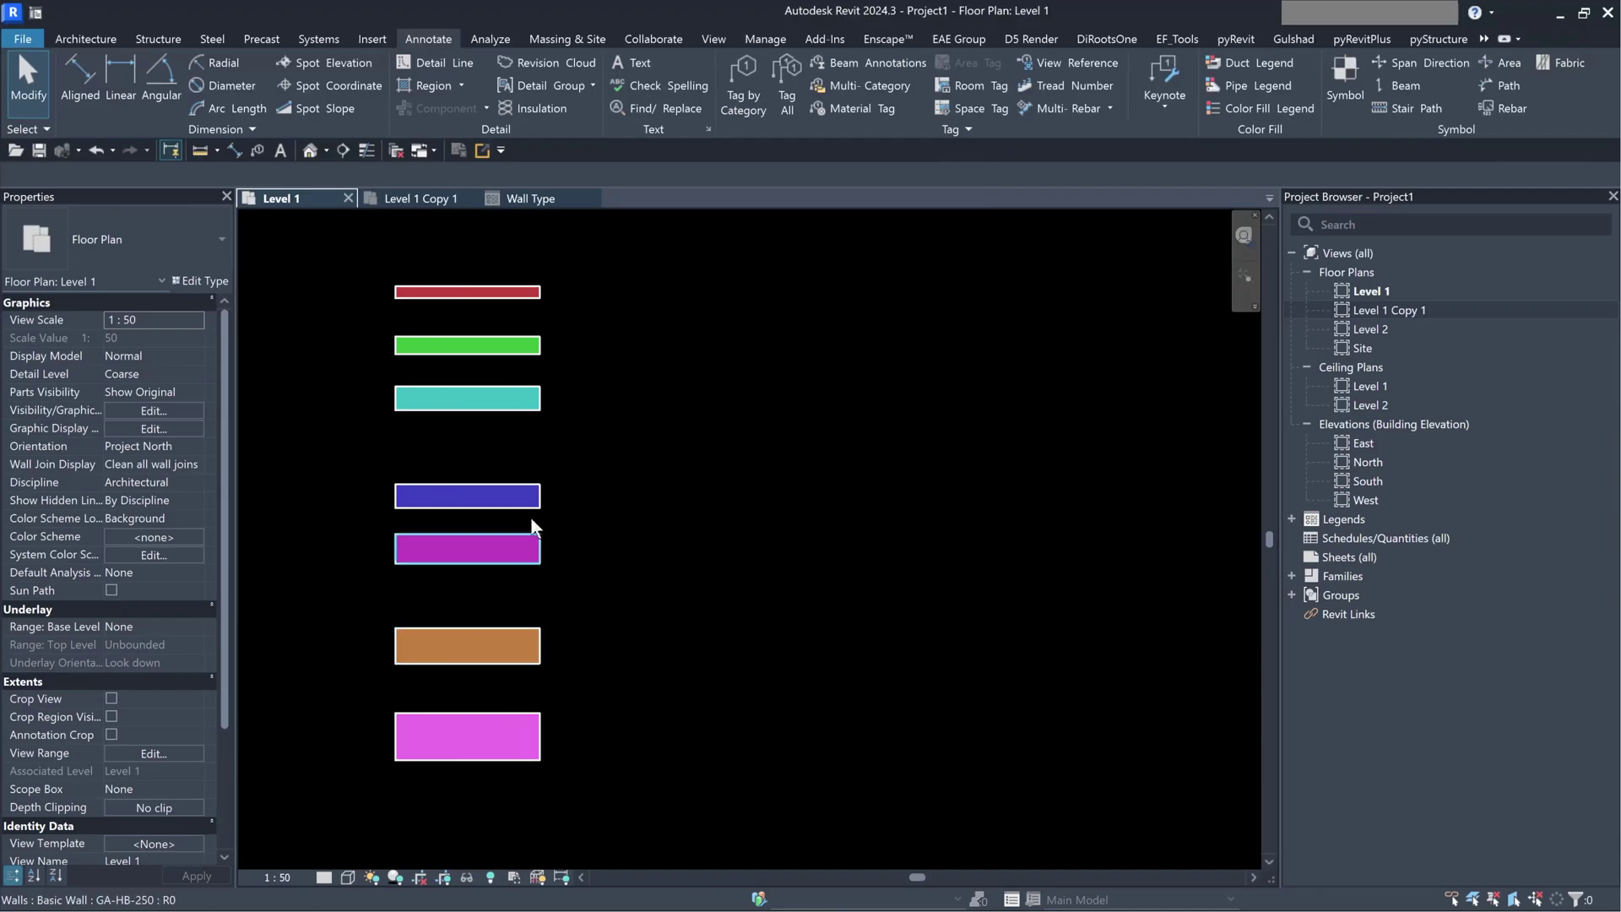
click(549, 196)
- Move the blue and purple legend columns down into a lower row
middle_drag(728, 550, 811, 543)
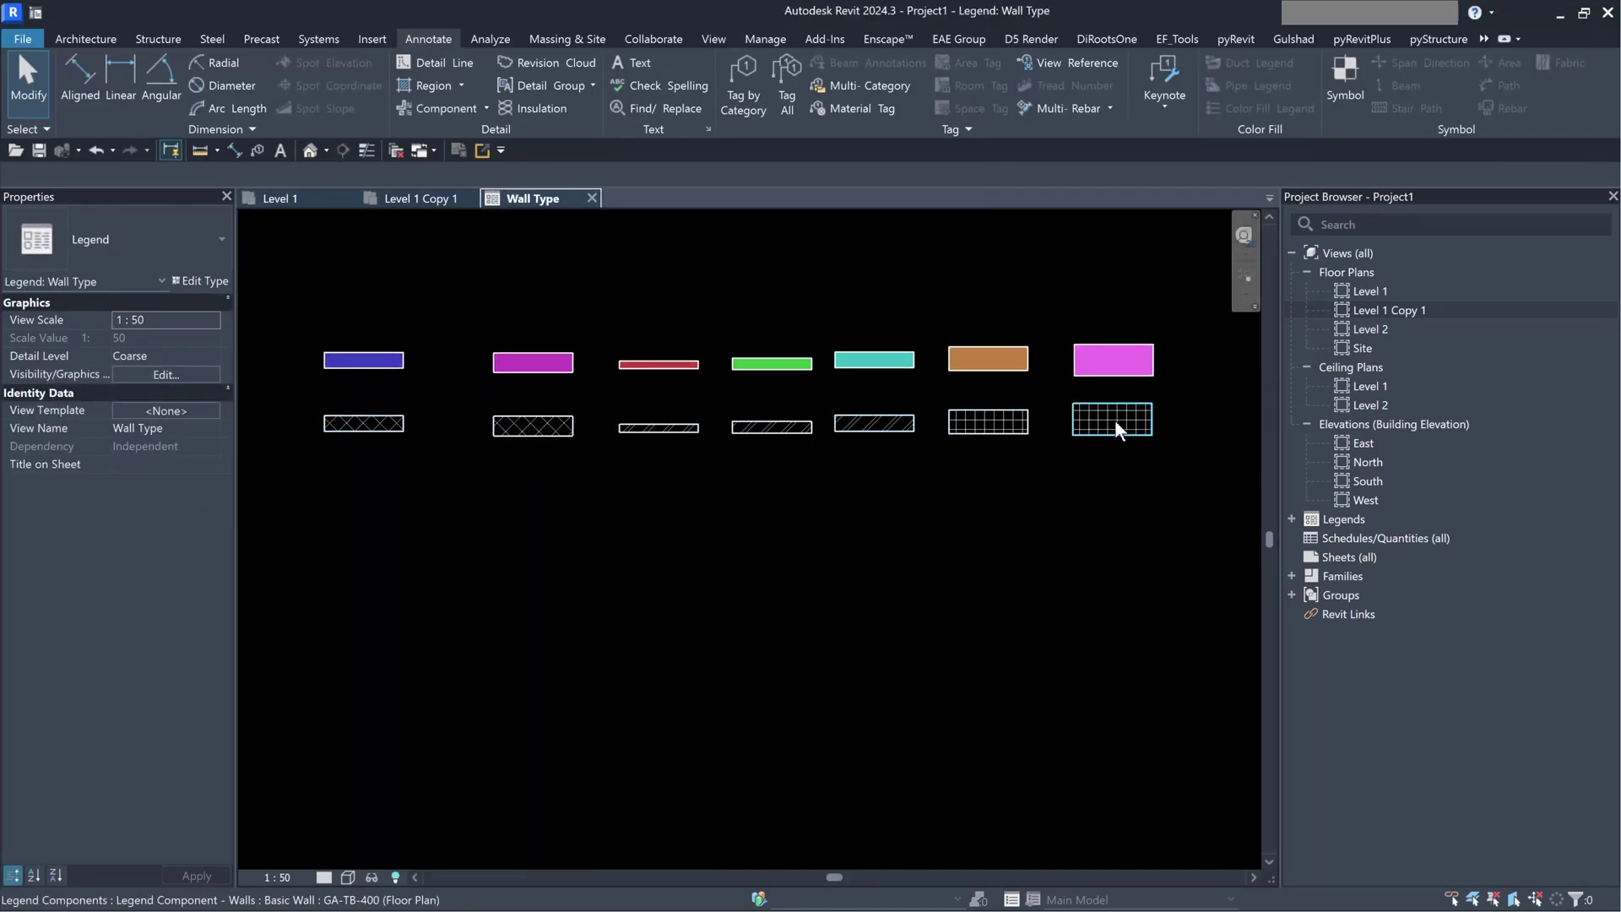
drag(563, 290, 398, 419)
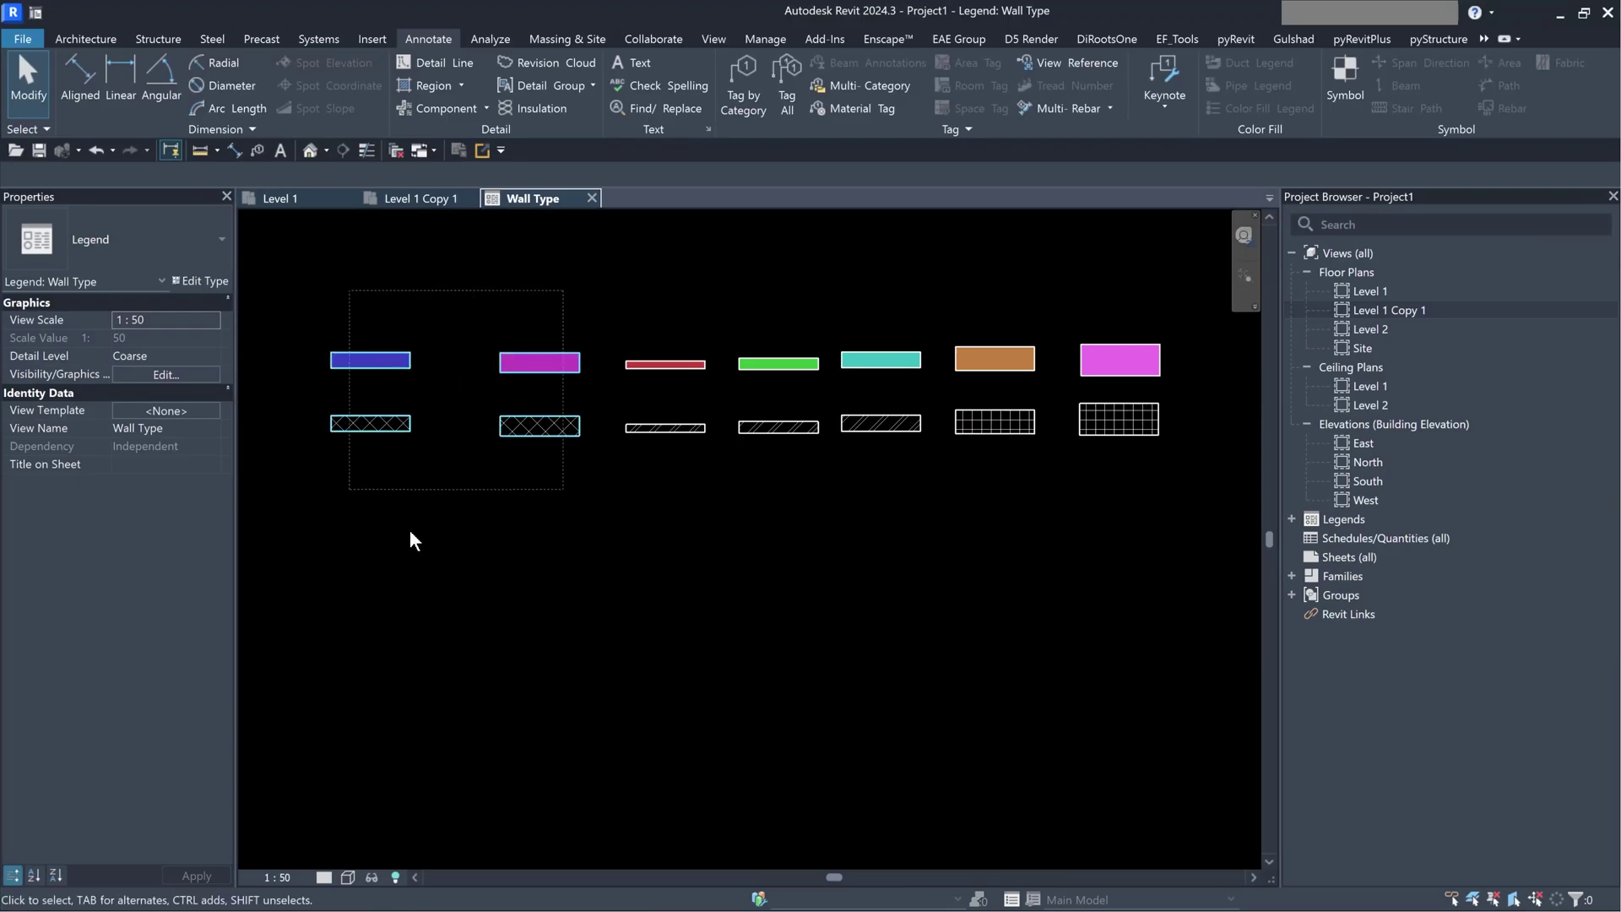
click(393, 364)
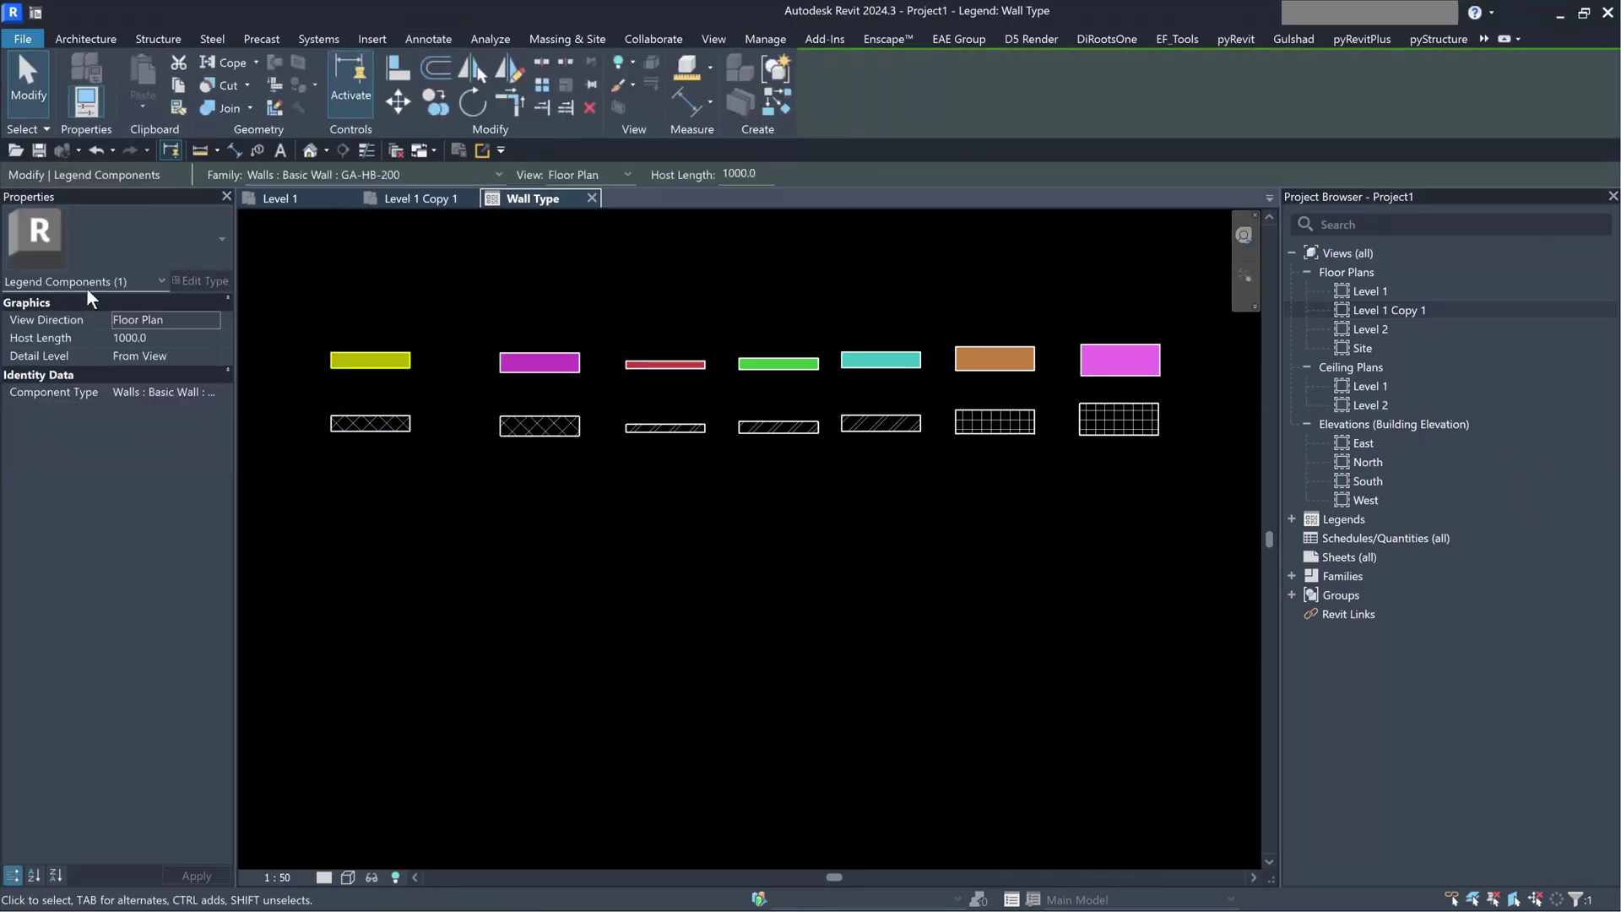
click(397, 342)
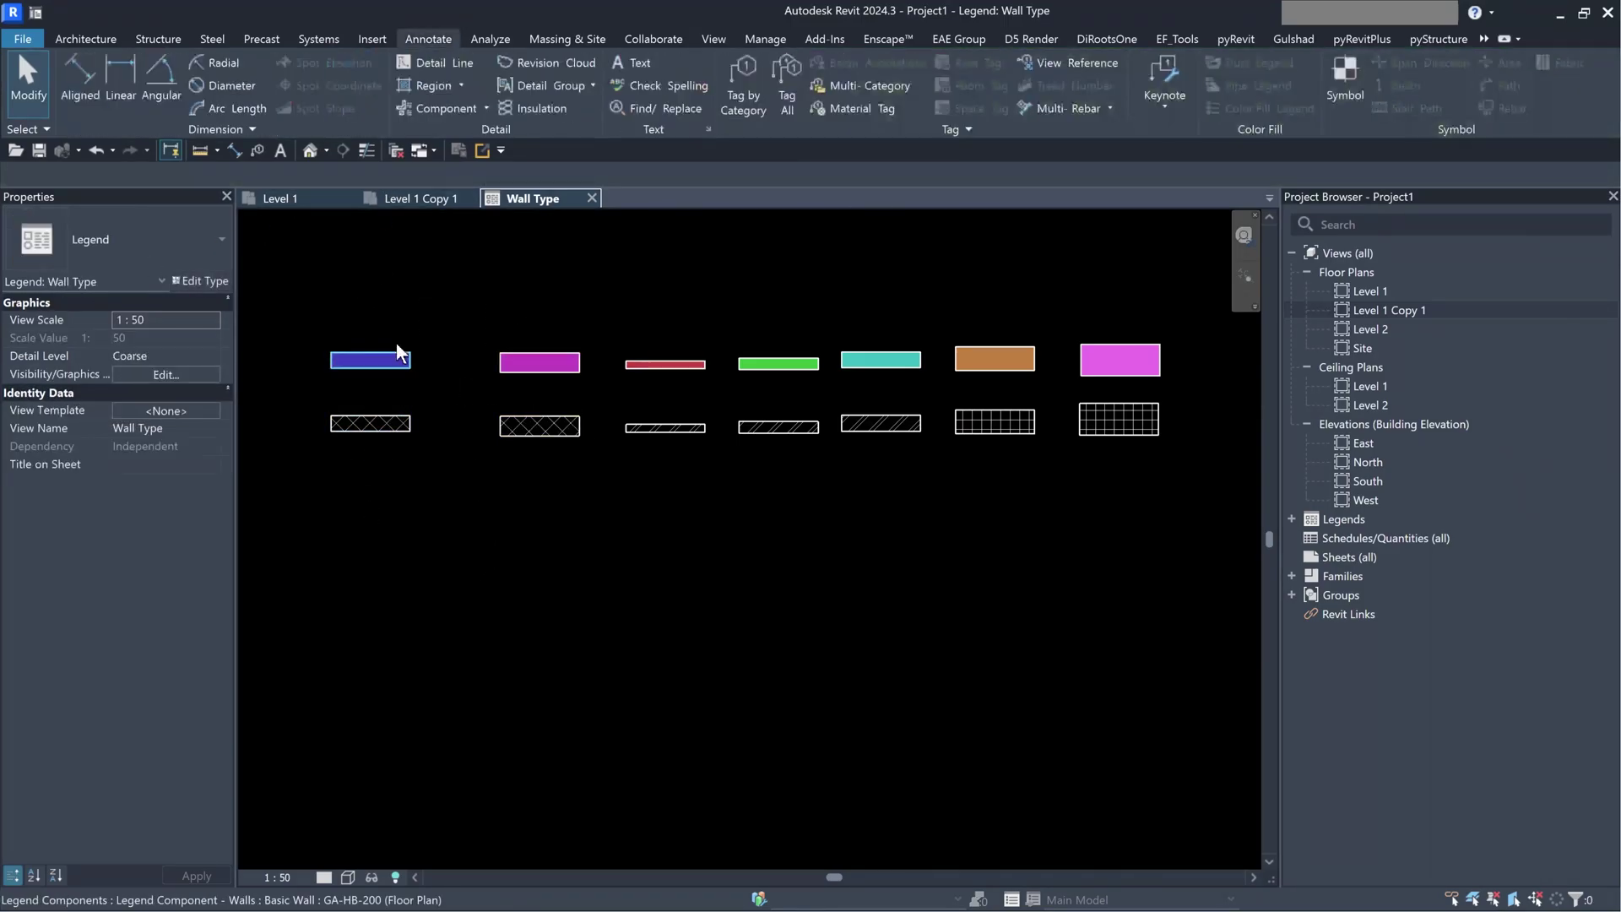
drag(574, 324, 362, 519)
mouse_move(410, 363)
mouse_down()
mouse_move(568, 622)
mouse_move(593, 620)
mouse_up()
click(975, 537)
- Shift the red, green and cyan columns left and drop orange and pink into the lower row
drag(883, 311, 555, 439)
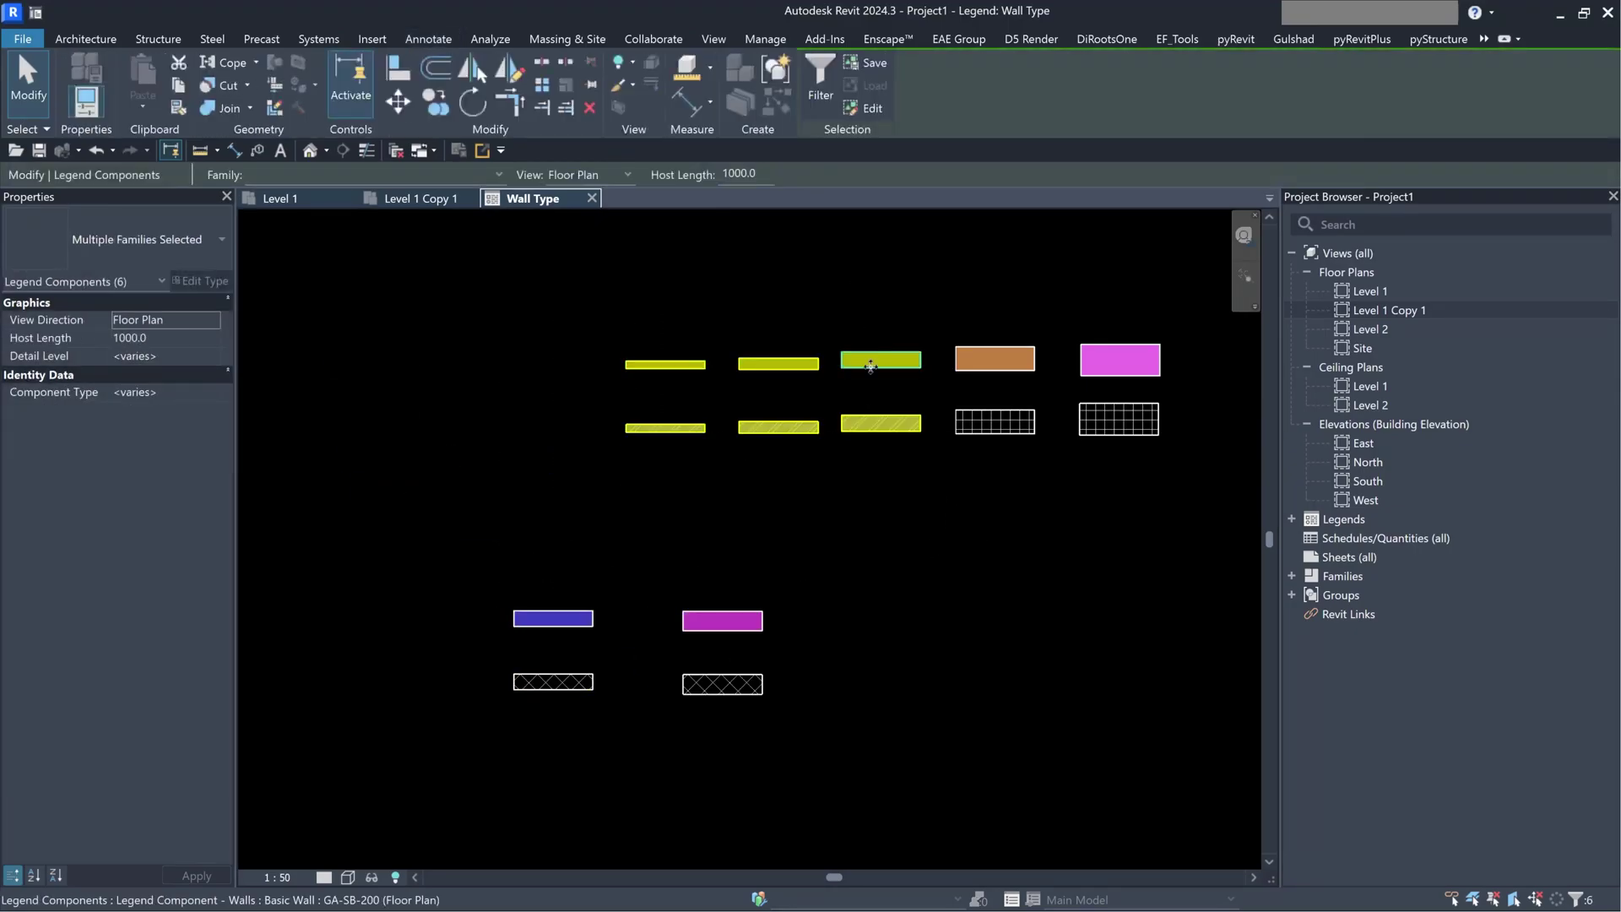
drag(889, 348, 617, 366)
click(1150, 311)
drag(1090, 363, 939, 629)
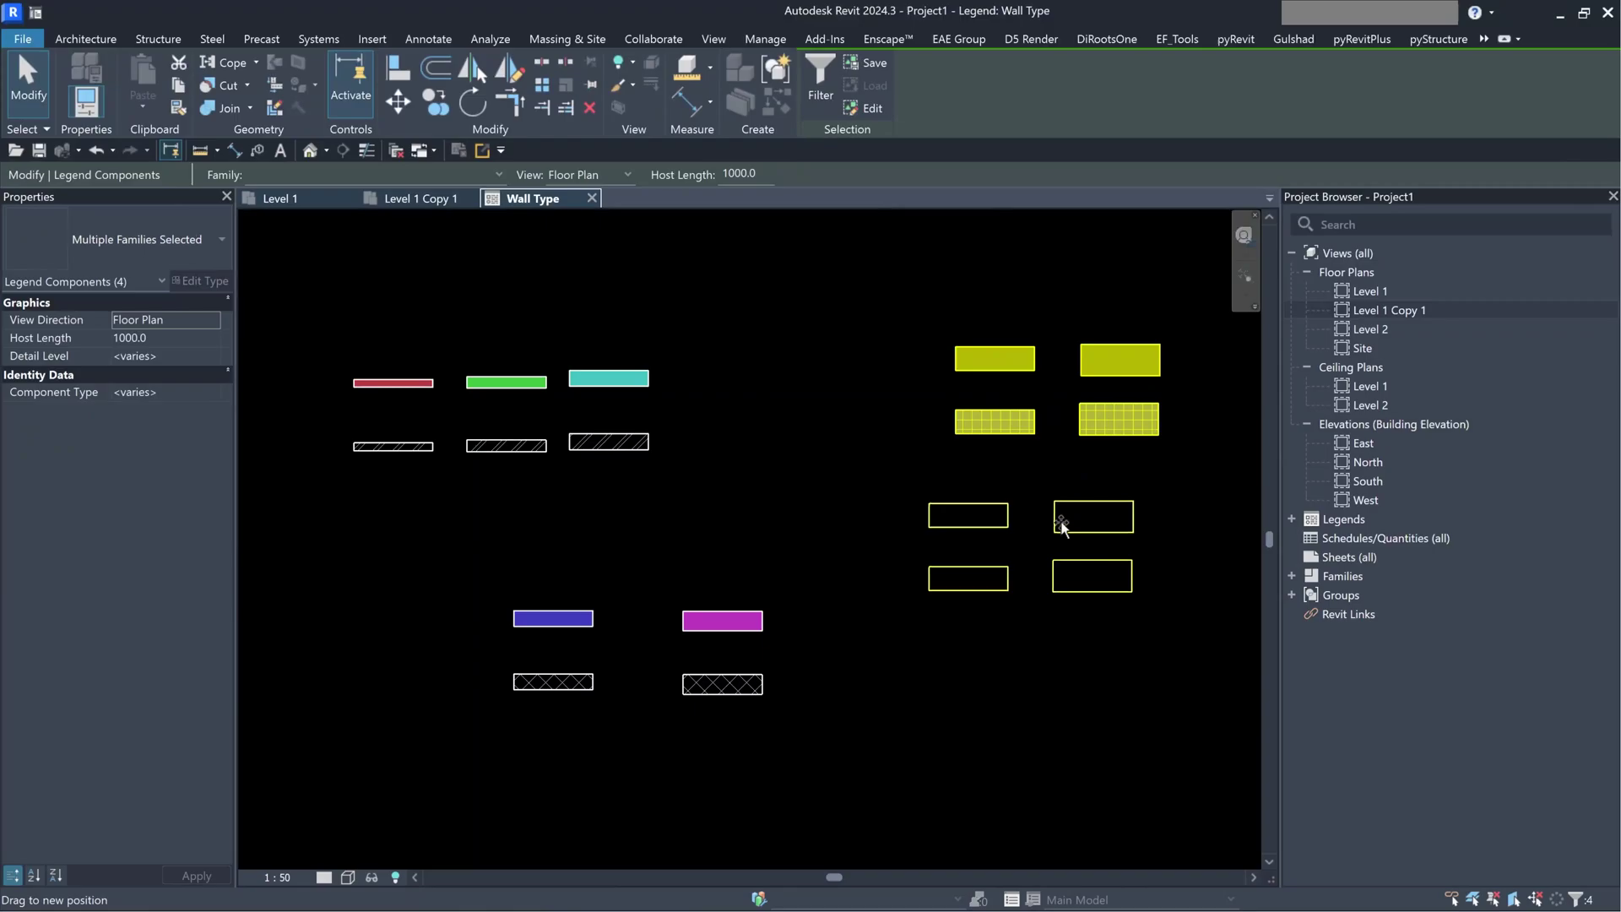
click(975, 504)
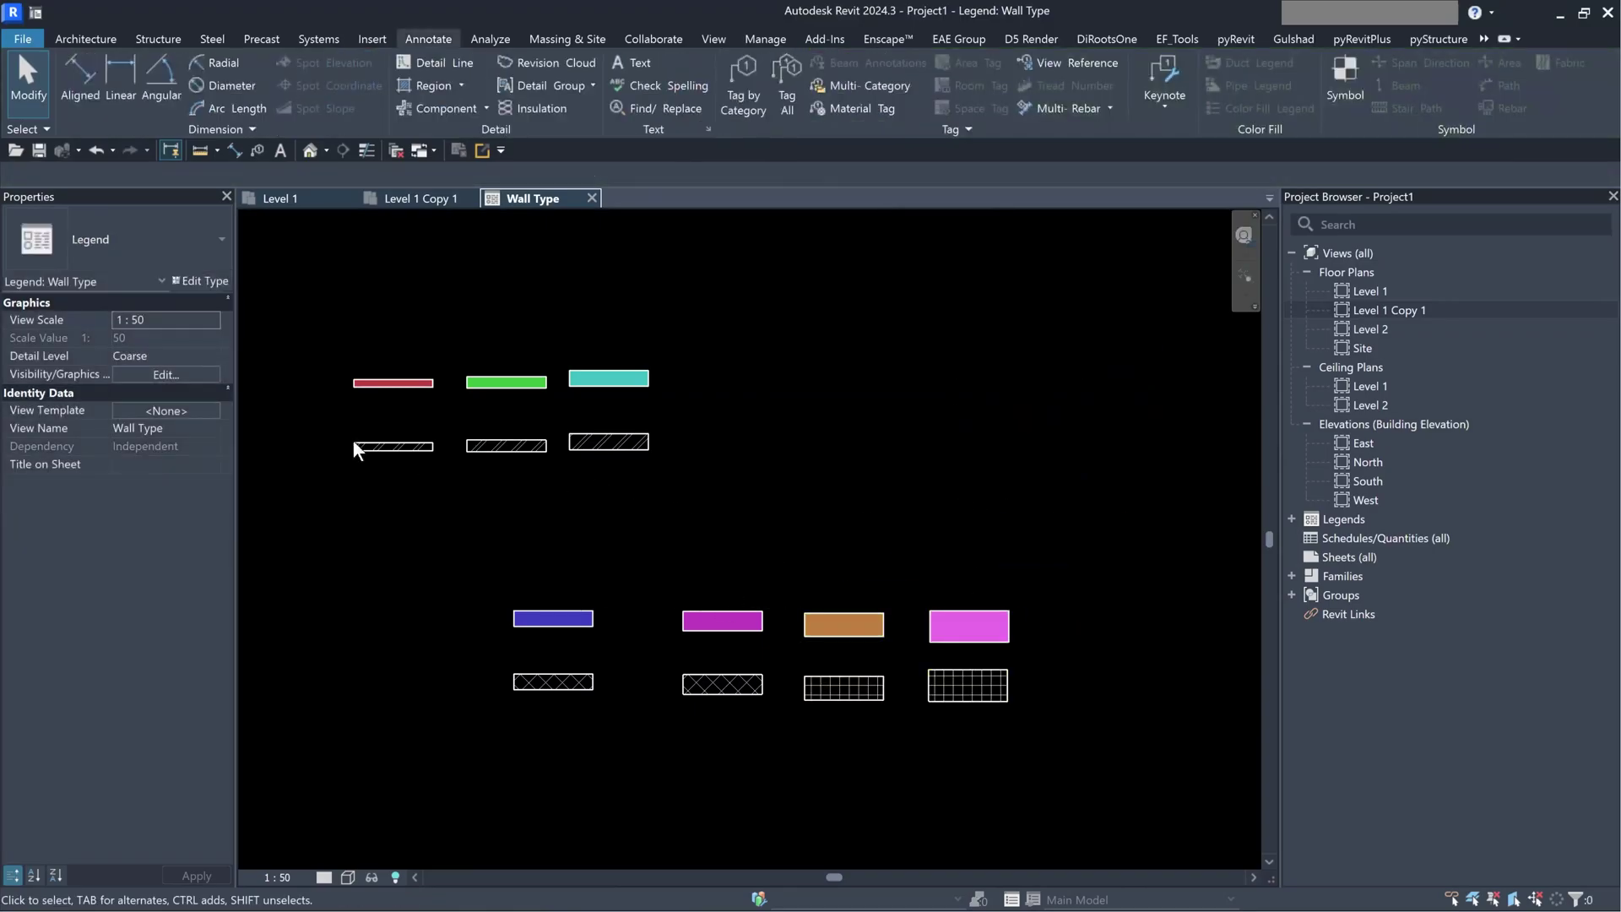
- Move the green and cyan columns further right and raise the hatched swatch under the red wall
scroll(351, 392, up, 1)
drag(905, 327, 456, 570)
drag(549, 392, 1102, 394)
click(470, 532)
scroll(409, 408, up, 1)
middle_drag(409, 408, 615, 500)
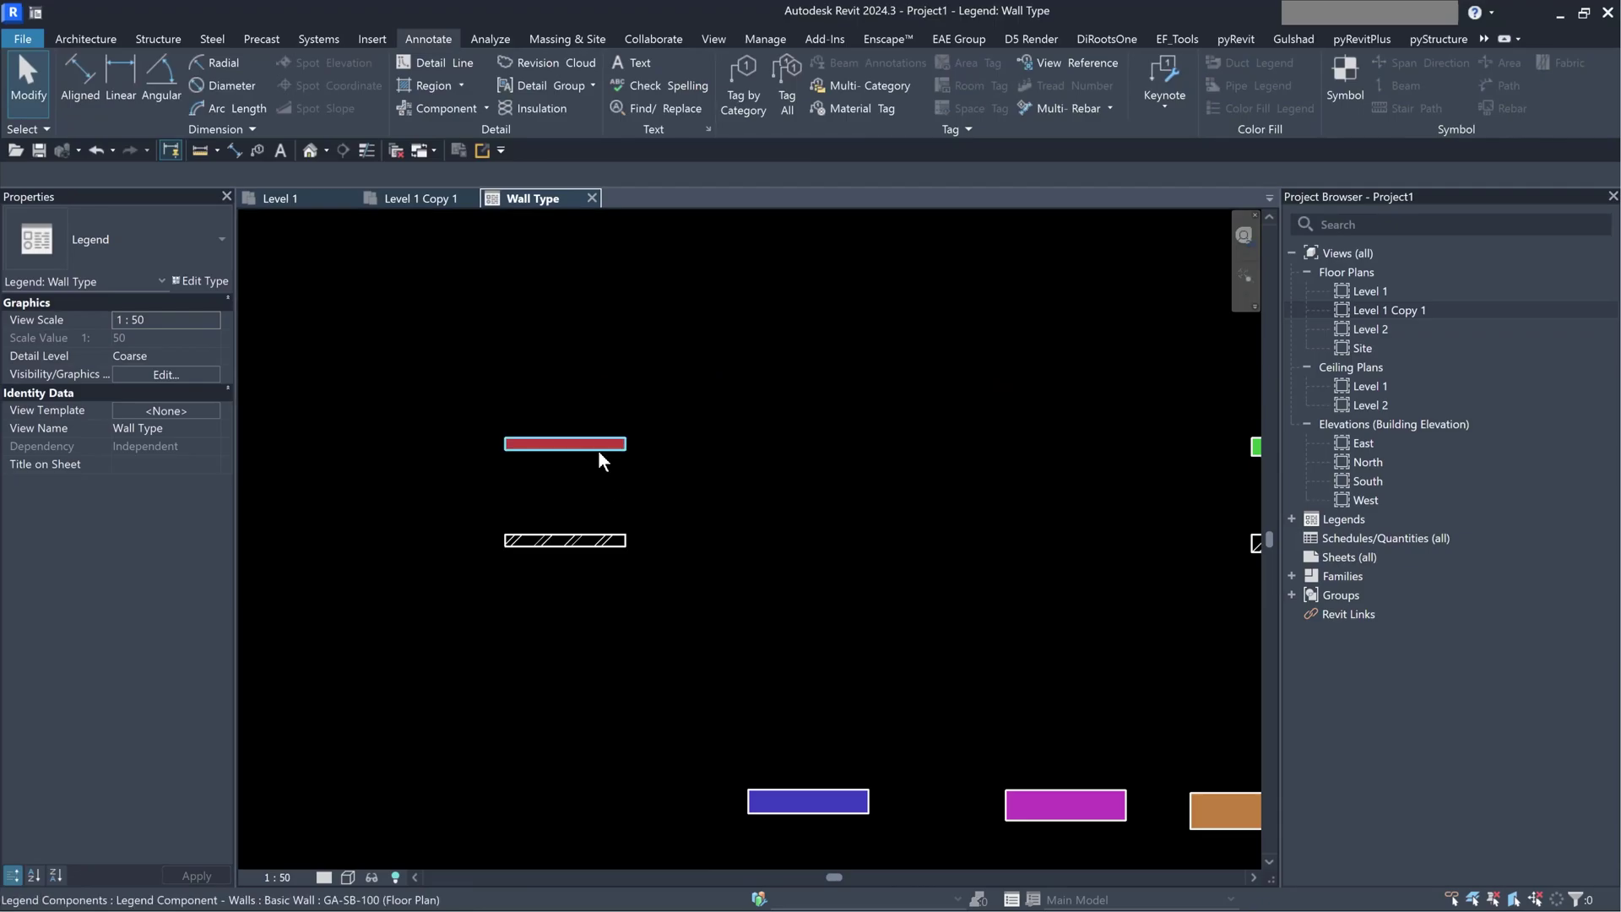
click(598, 458)
drag(580, 542, 588, 494)
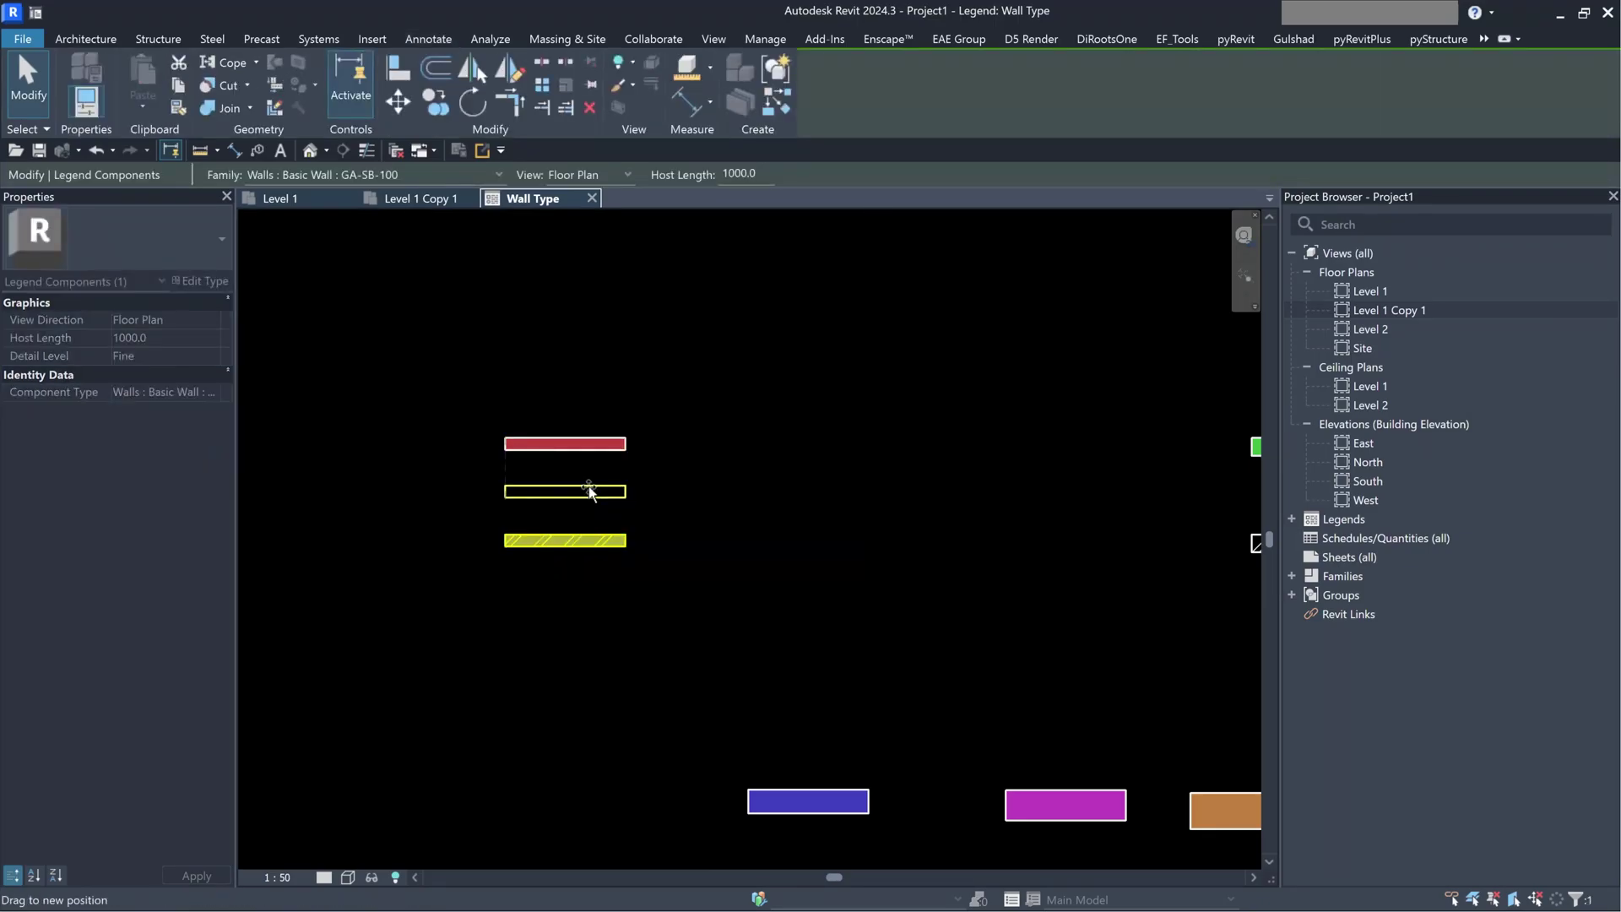
click(758, 518)
- Check the red wall swatch's type before adding a text label
middle_drag(758, 518, 635, 499)
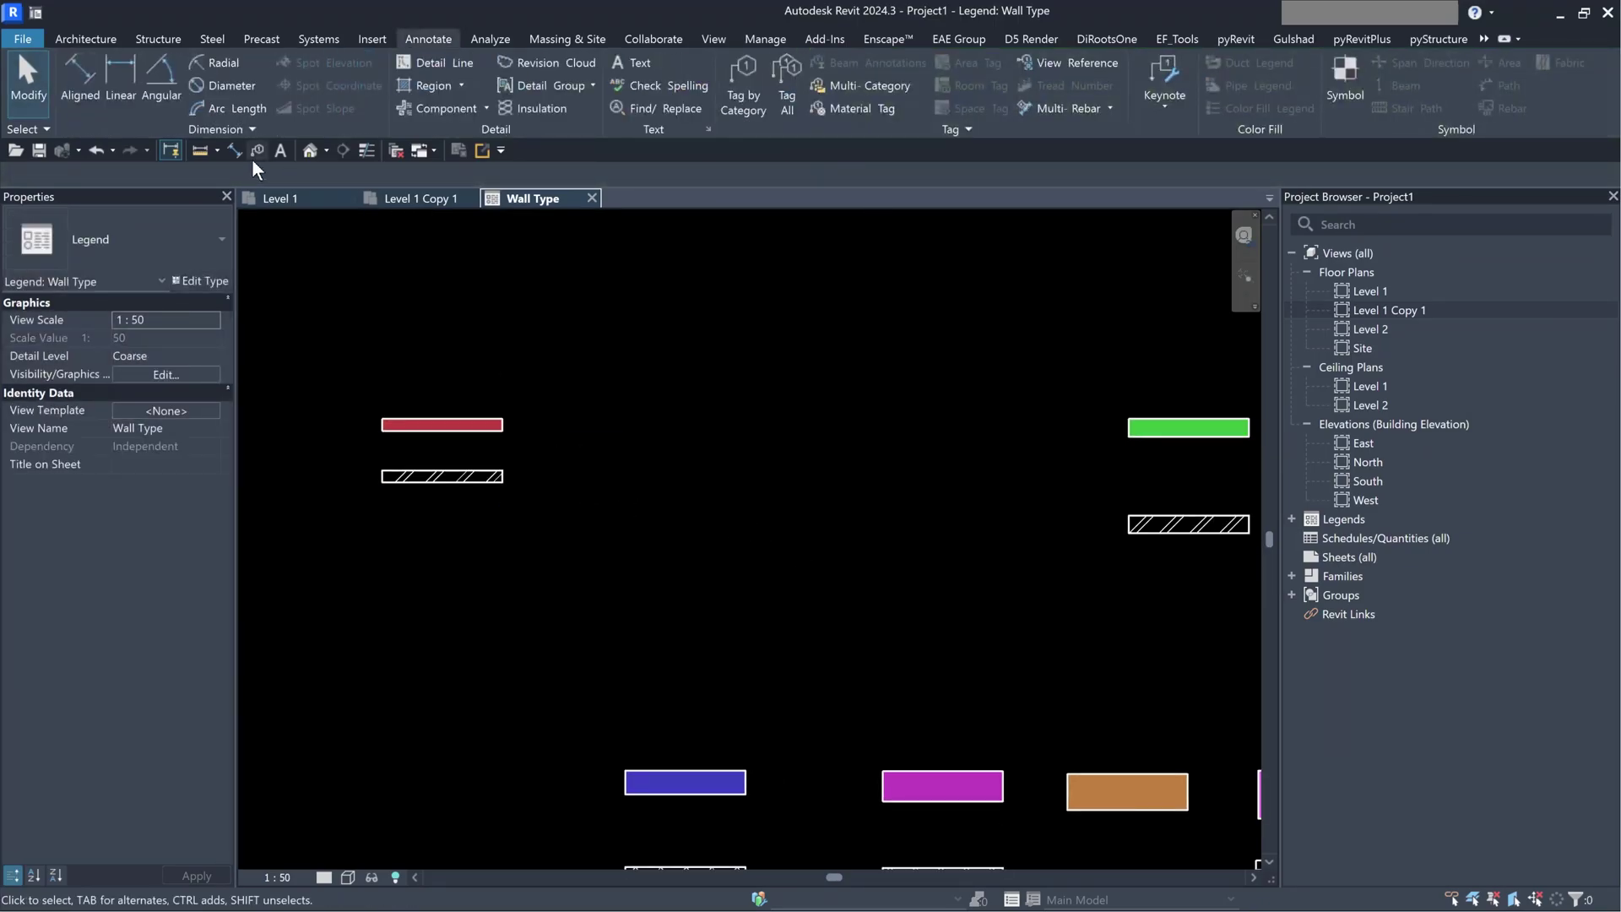
click(284, 151)
click(561, 448)
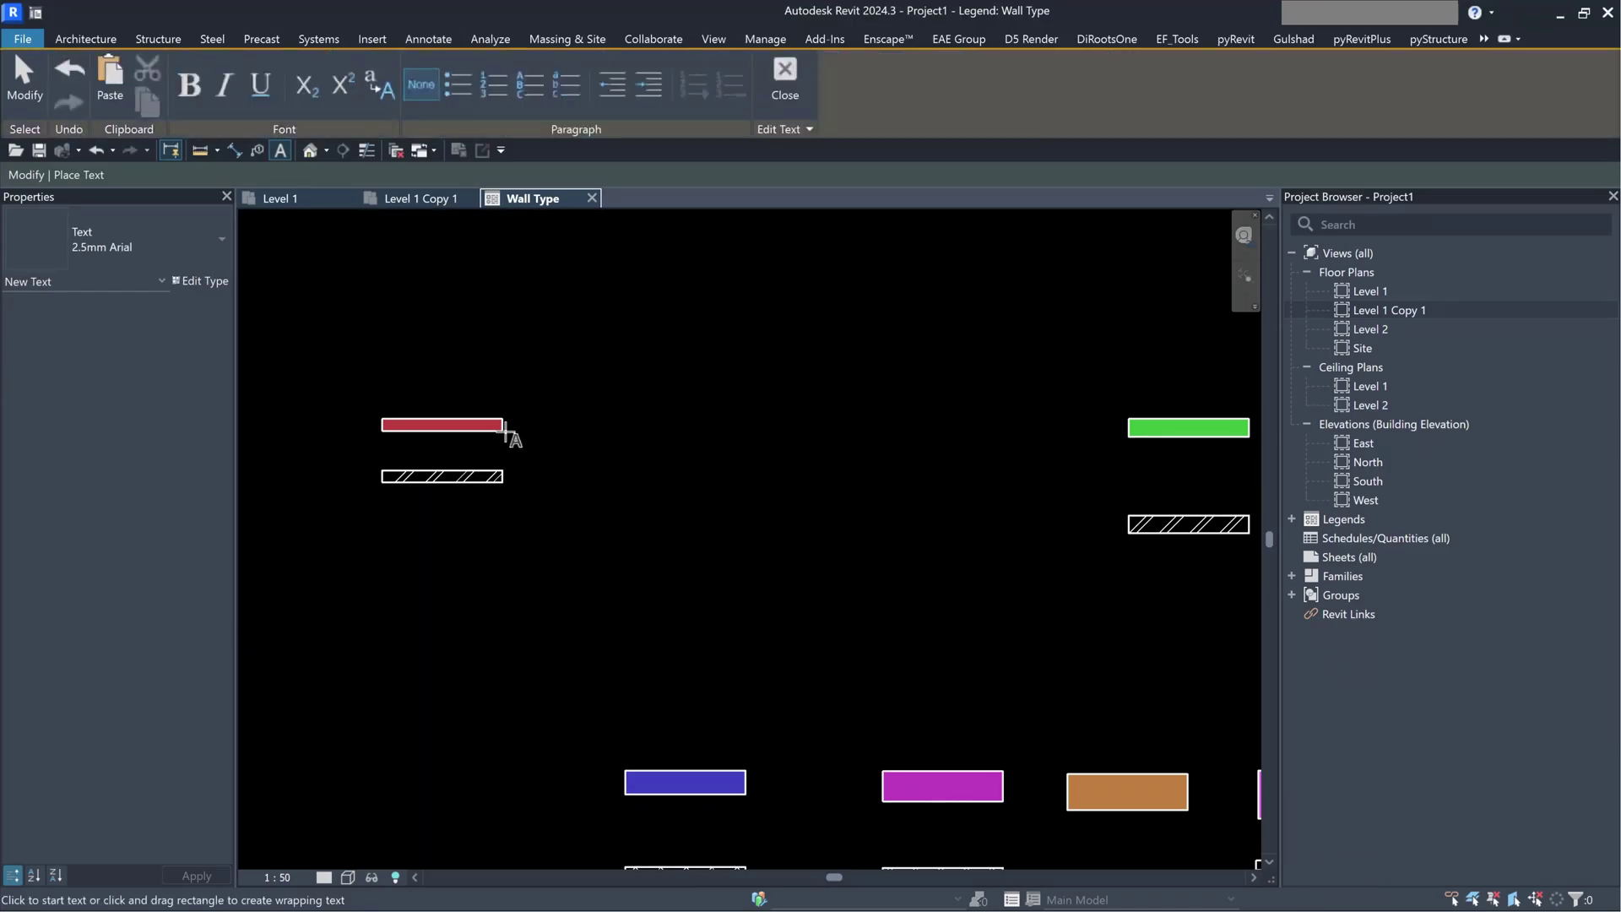
key(Escape)
key(Escape)
click(449, 432)
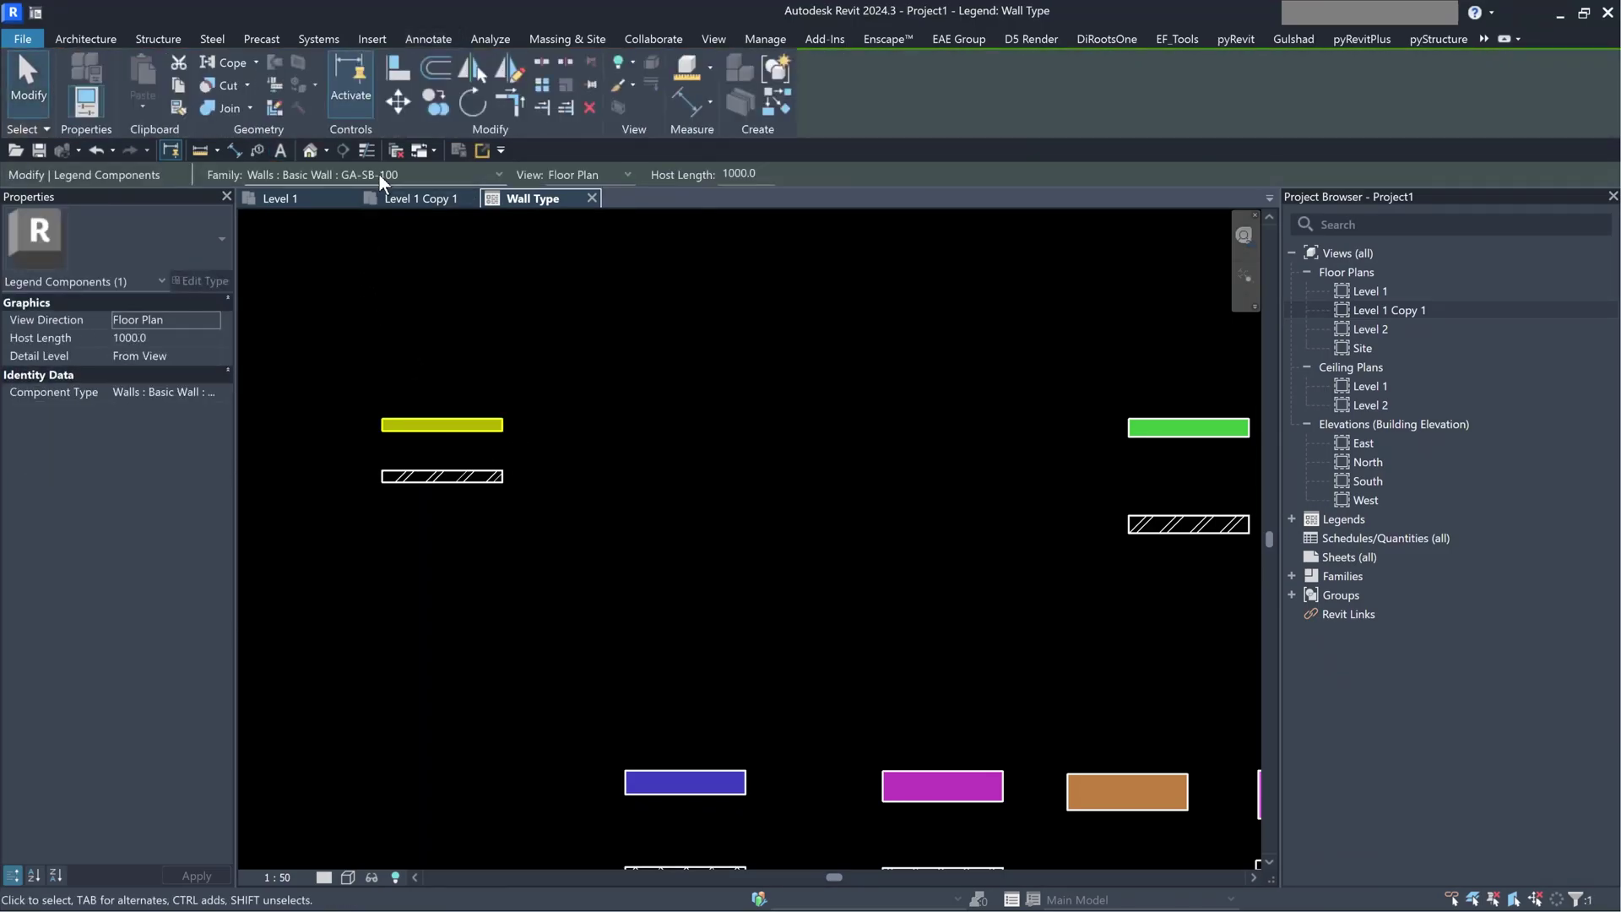
click(566, 388)
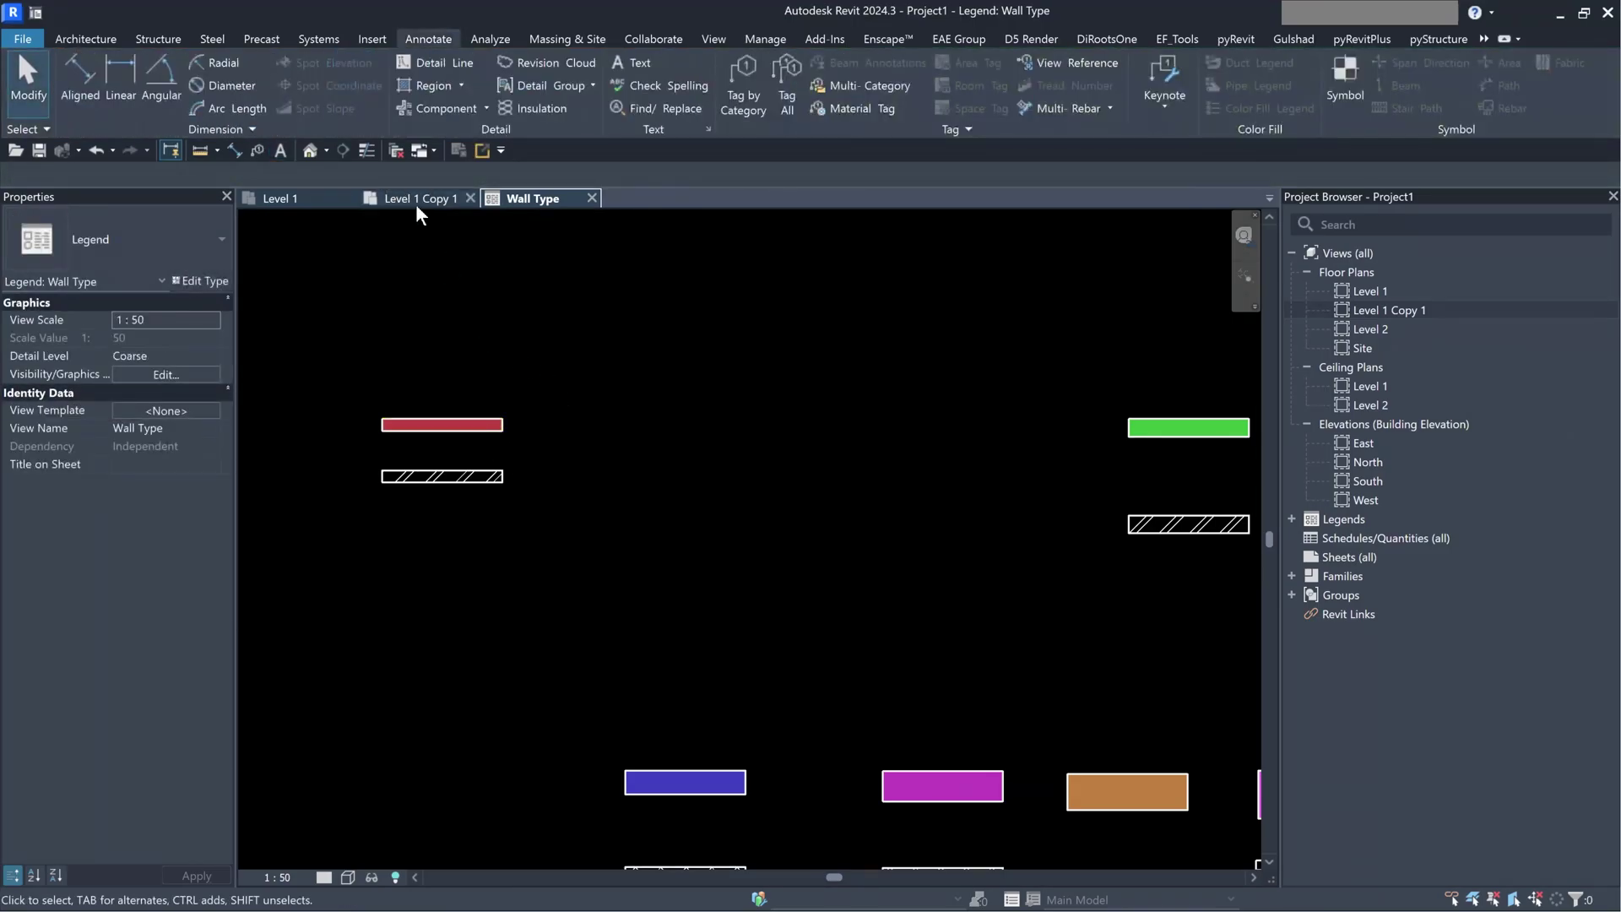
click(276, 154)
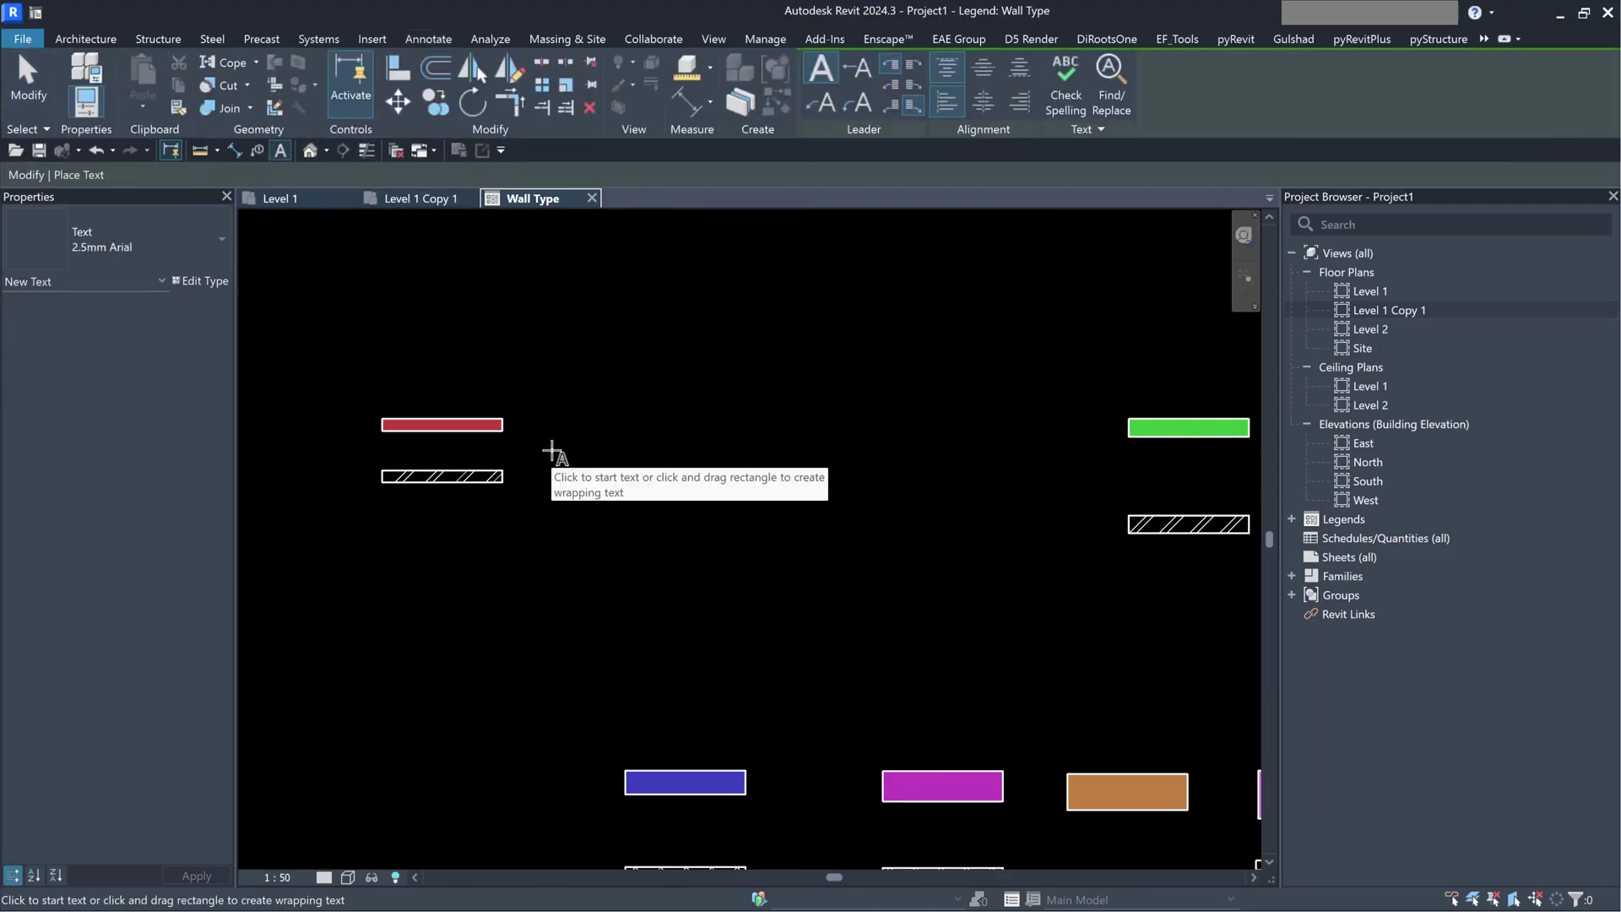
- Place a text note reading 'SOLID BLOCK WALL 100 mm' beside the red swatch
click(551, 452)
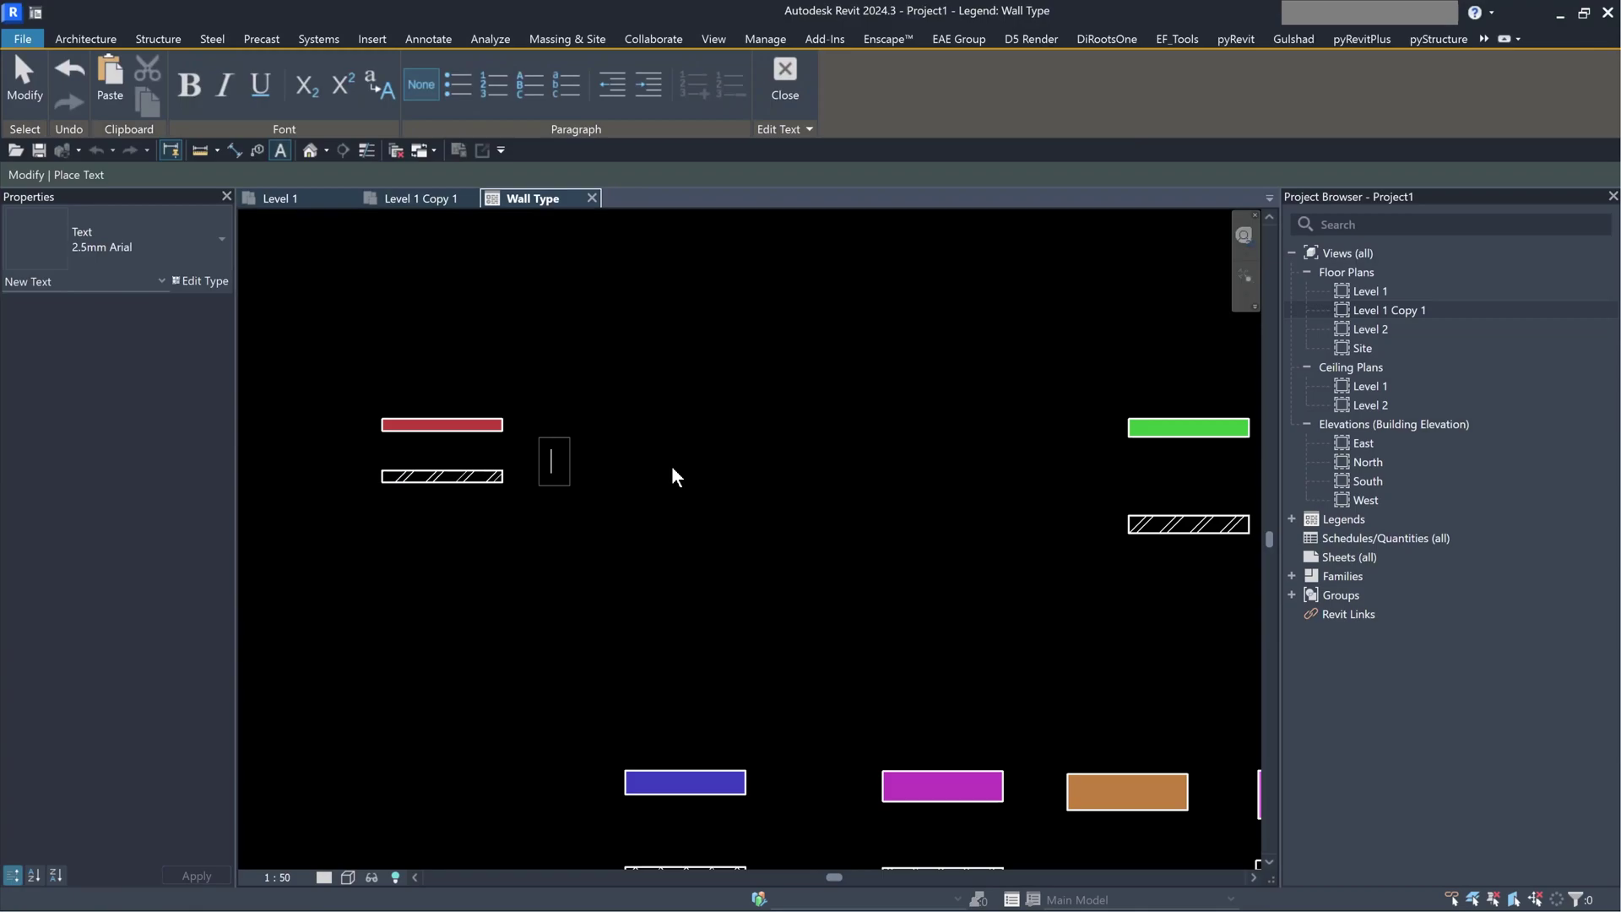
text(SOLID BLOCK )
text(WALL)
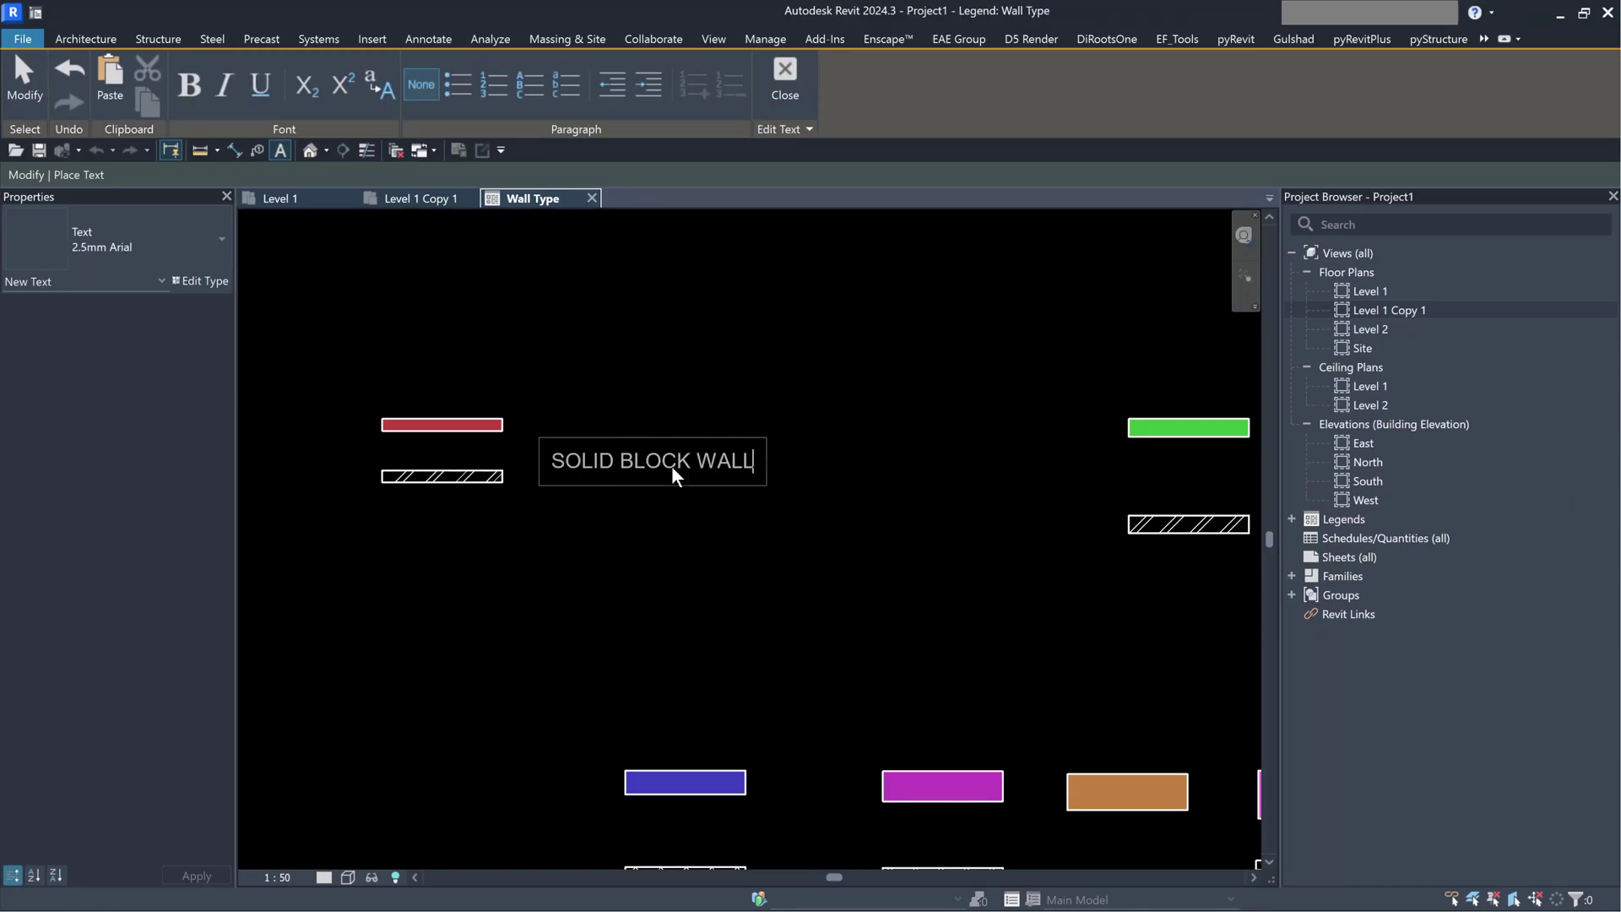
text( 100 )
text(mm)
click(791, 587)
key(Escape)
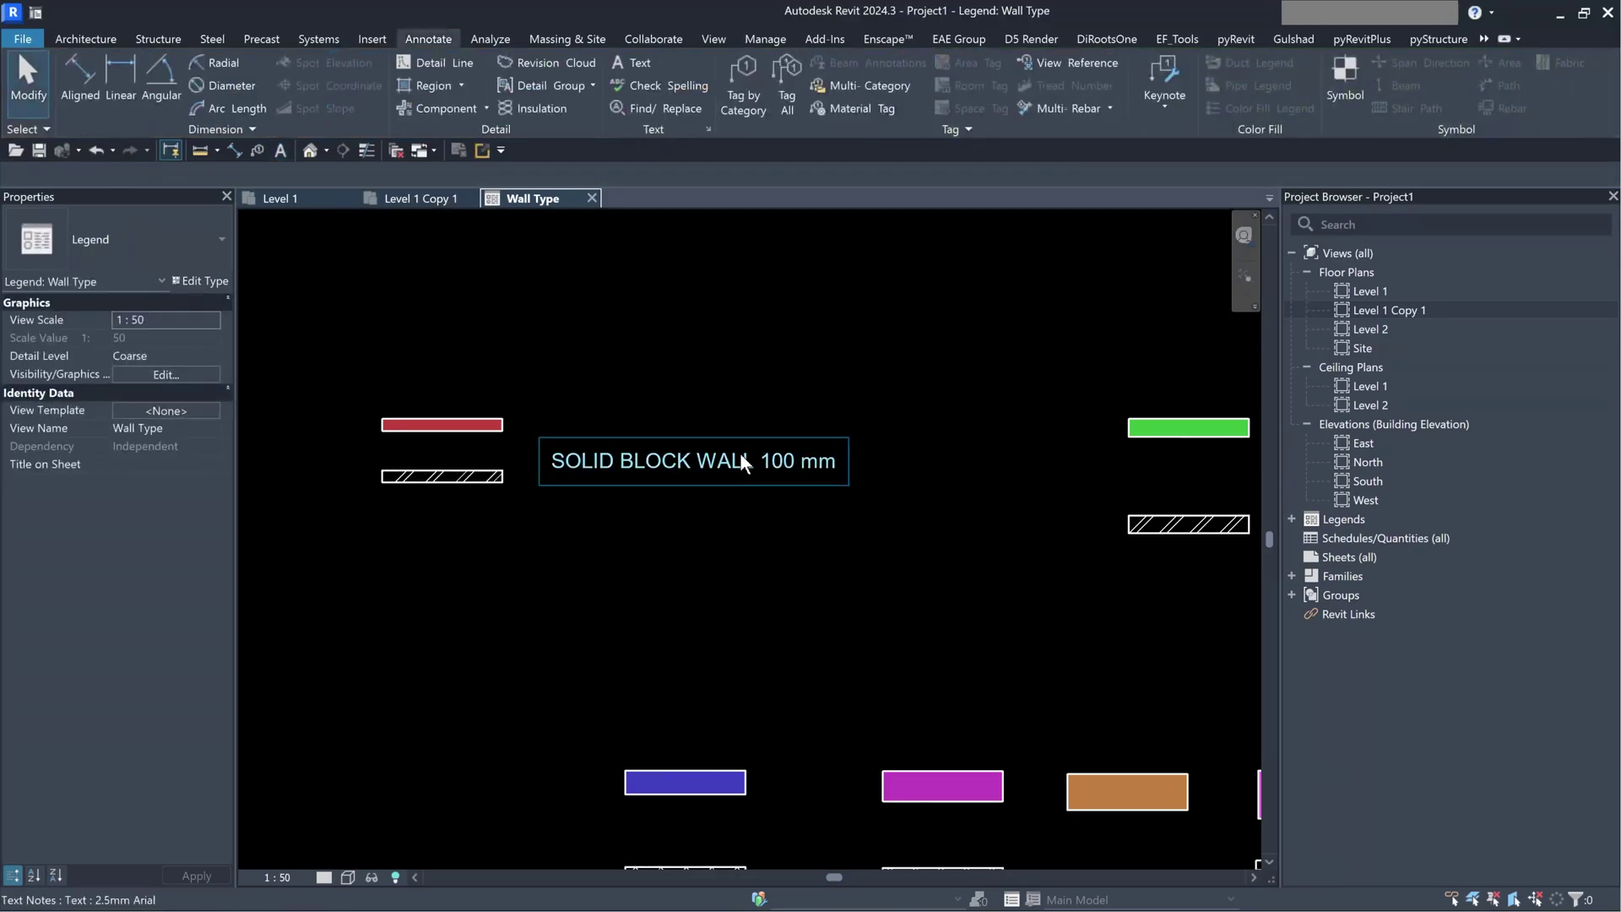
- Remove the space to read '100mm' and move the label beside the swatches
click(787, 460)
click(810, 540)
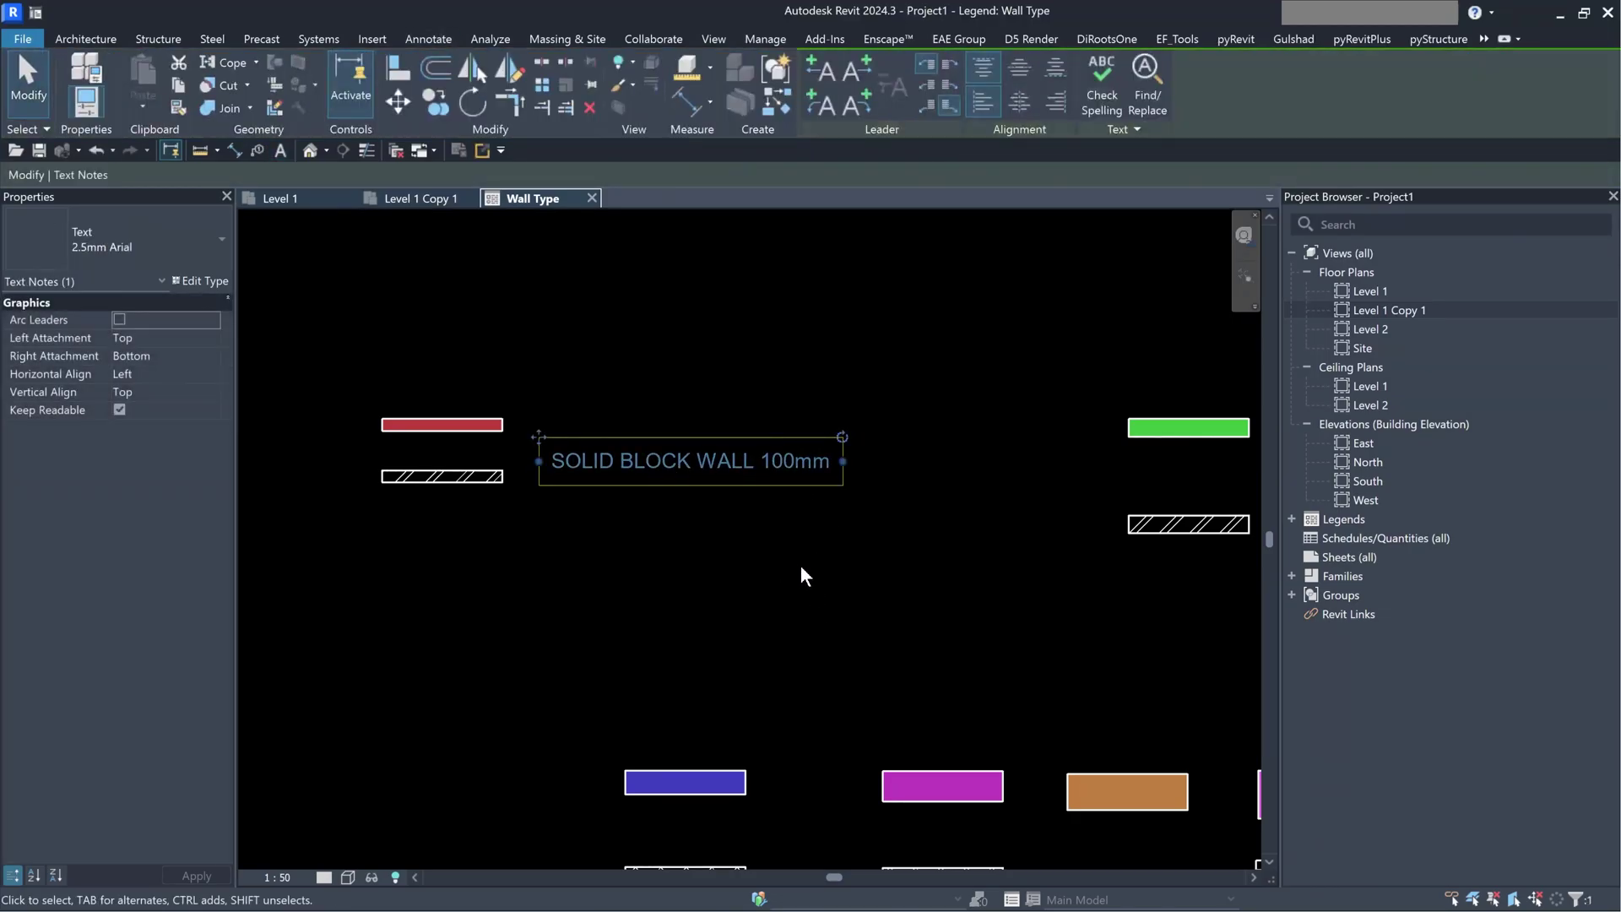
key(Escape)
click(650, 464)
drag(541, 436, 528, 431)
click(610, 566)
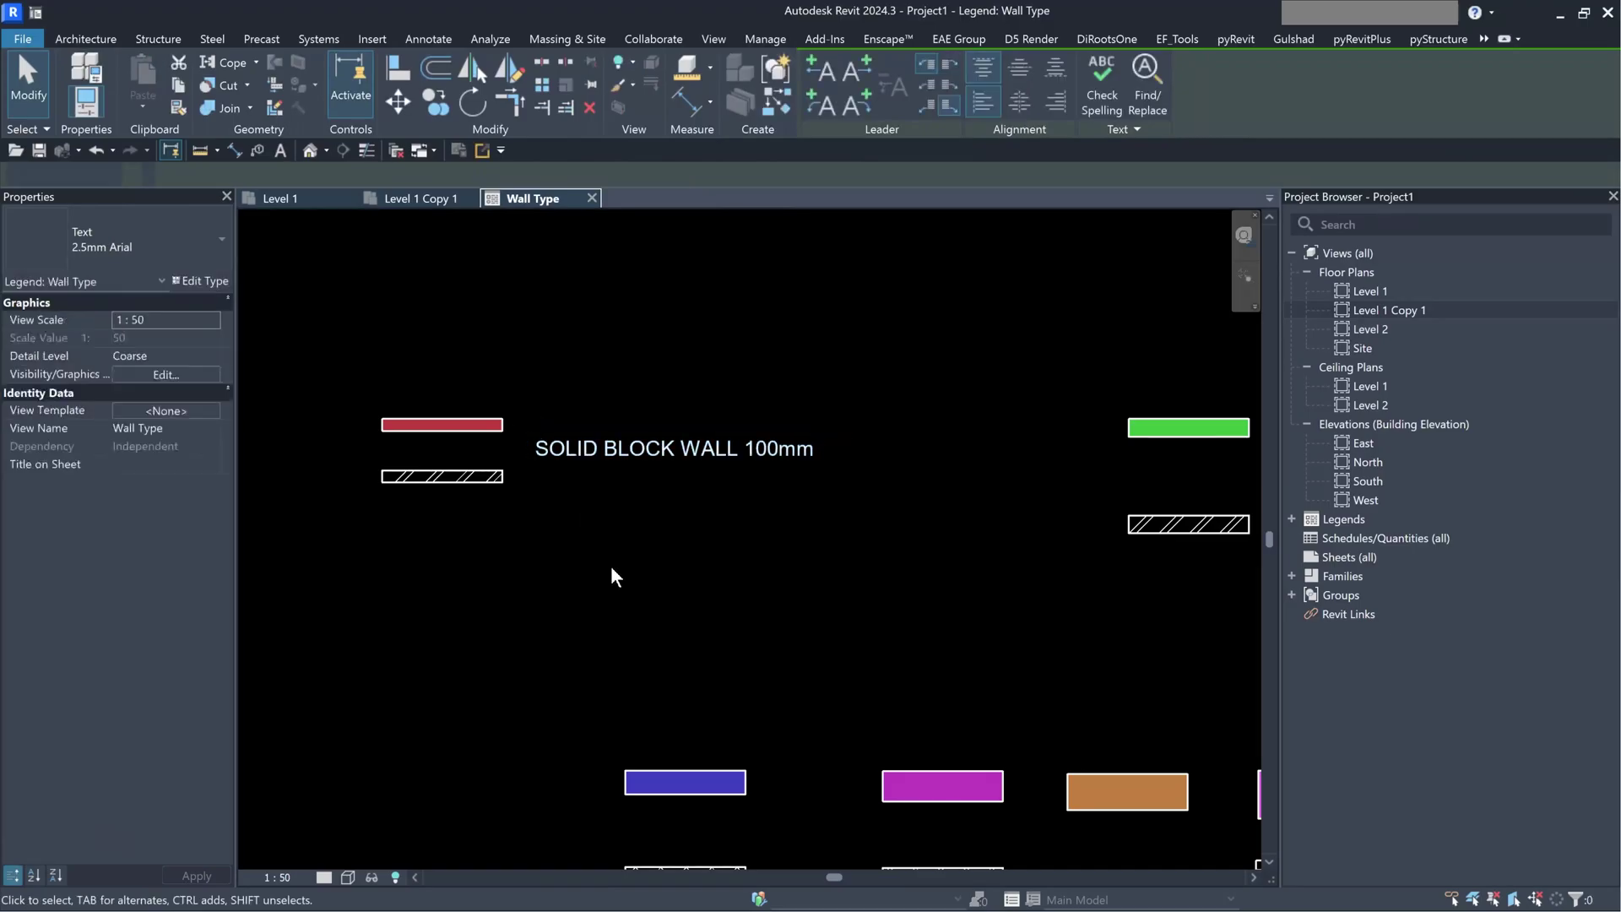
middle_drag(550, 495, 547, 513)
click(486, 494)
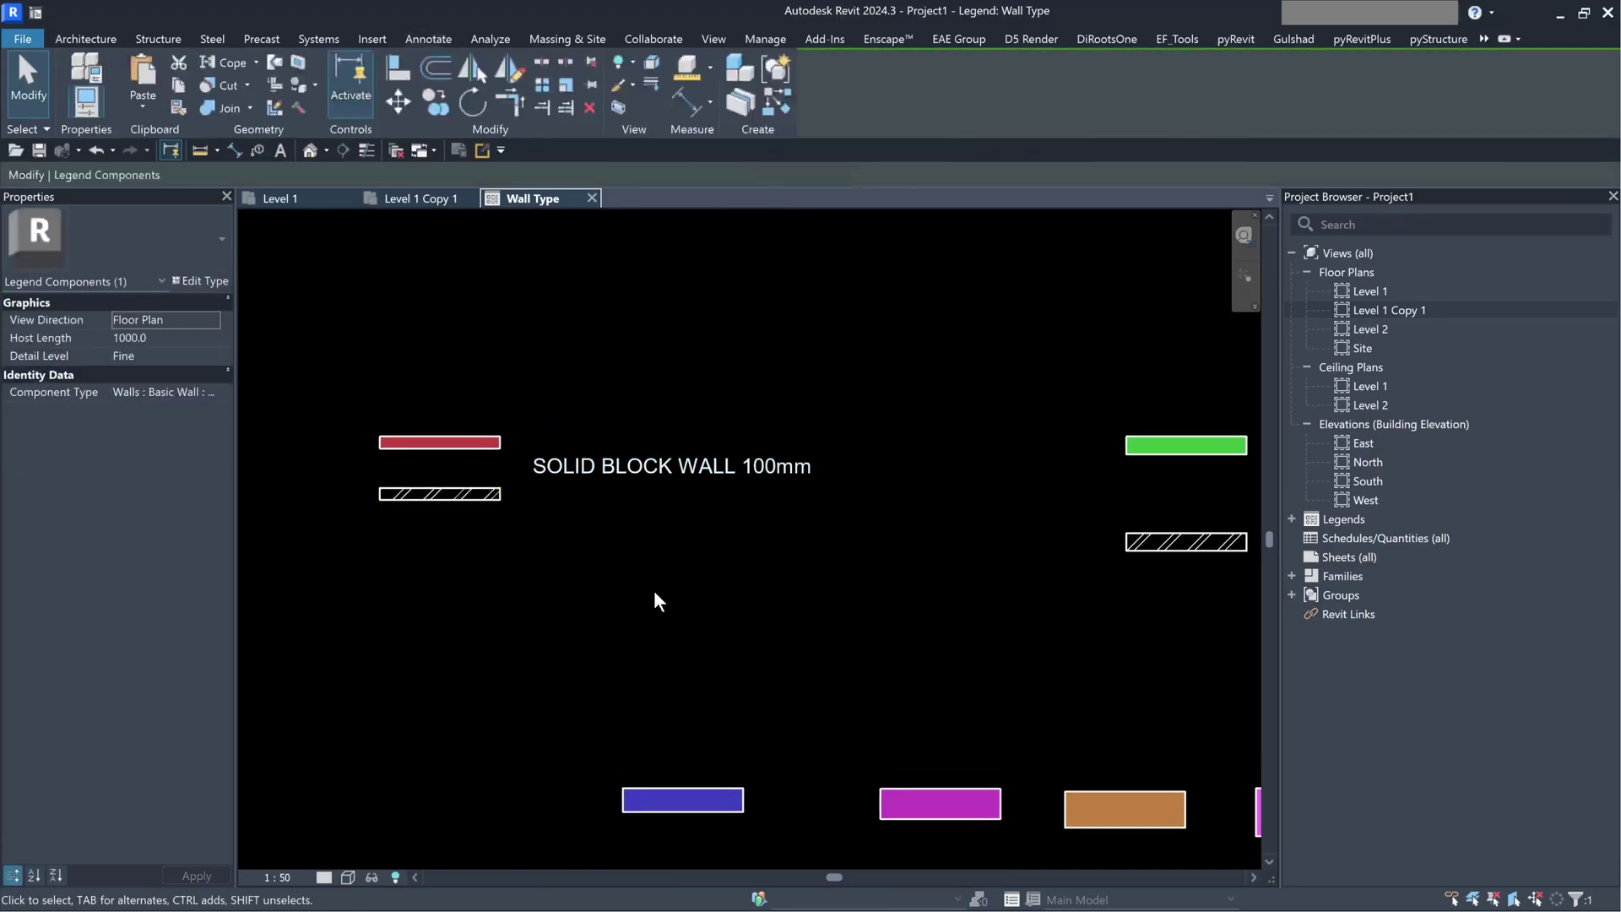
click(654, 590)
middle_drag(399, 481, 408, 480)
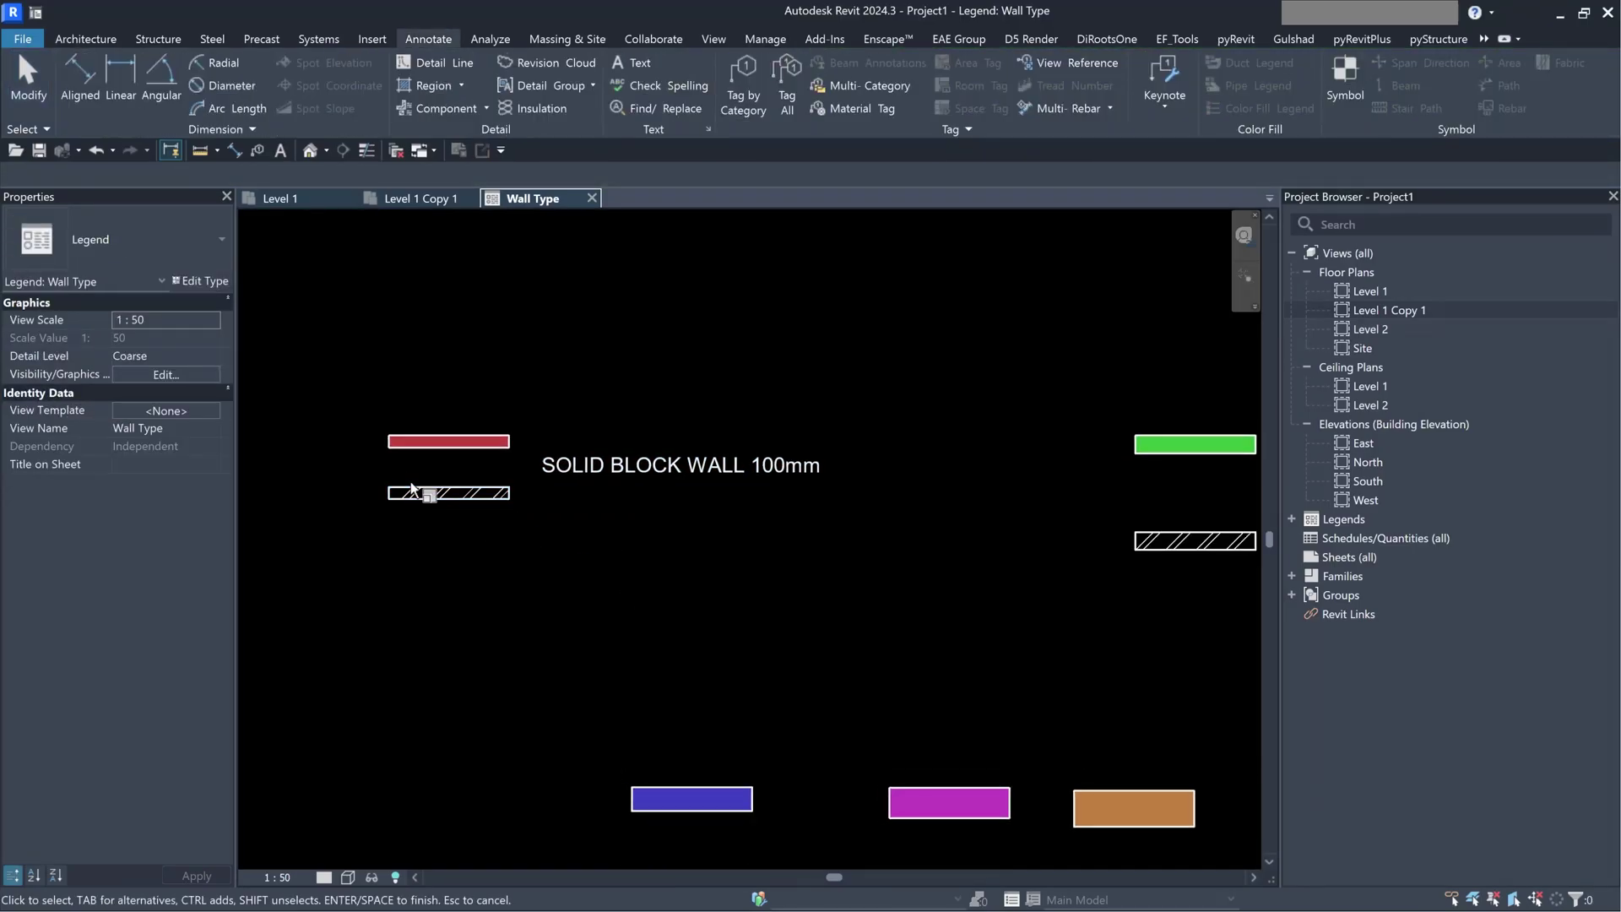
key(Escape)
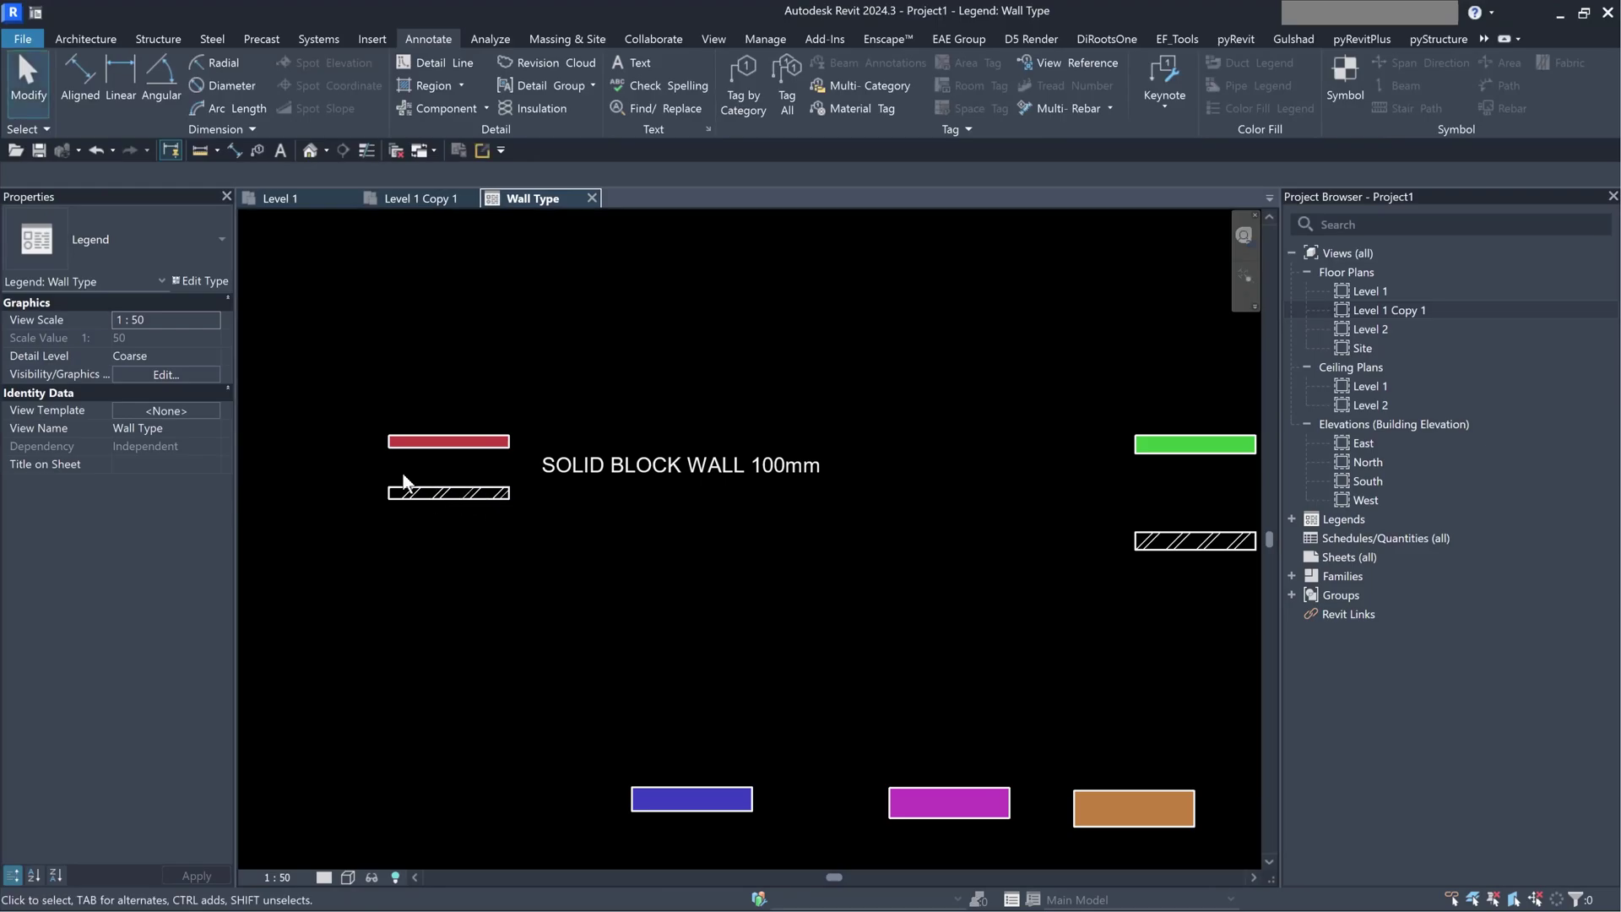
- Draw a detail-line rectangle boxing the first legend row
key(d)
key(l)
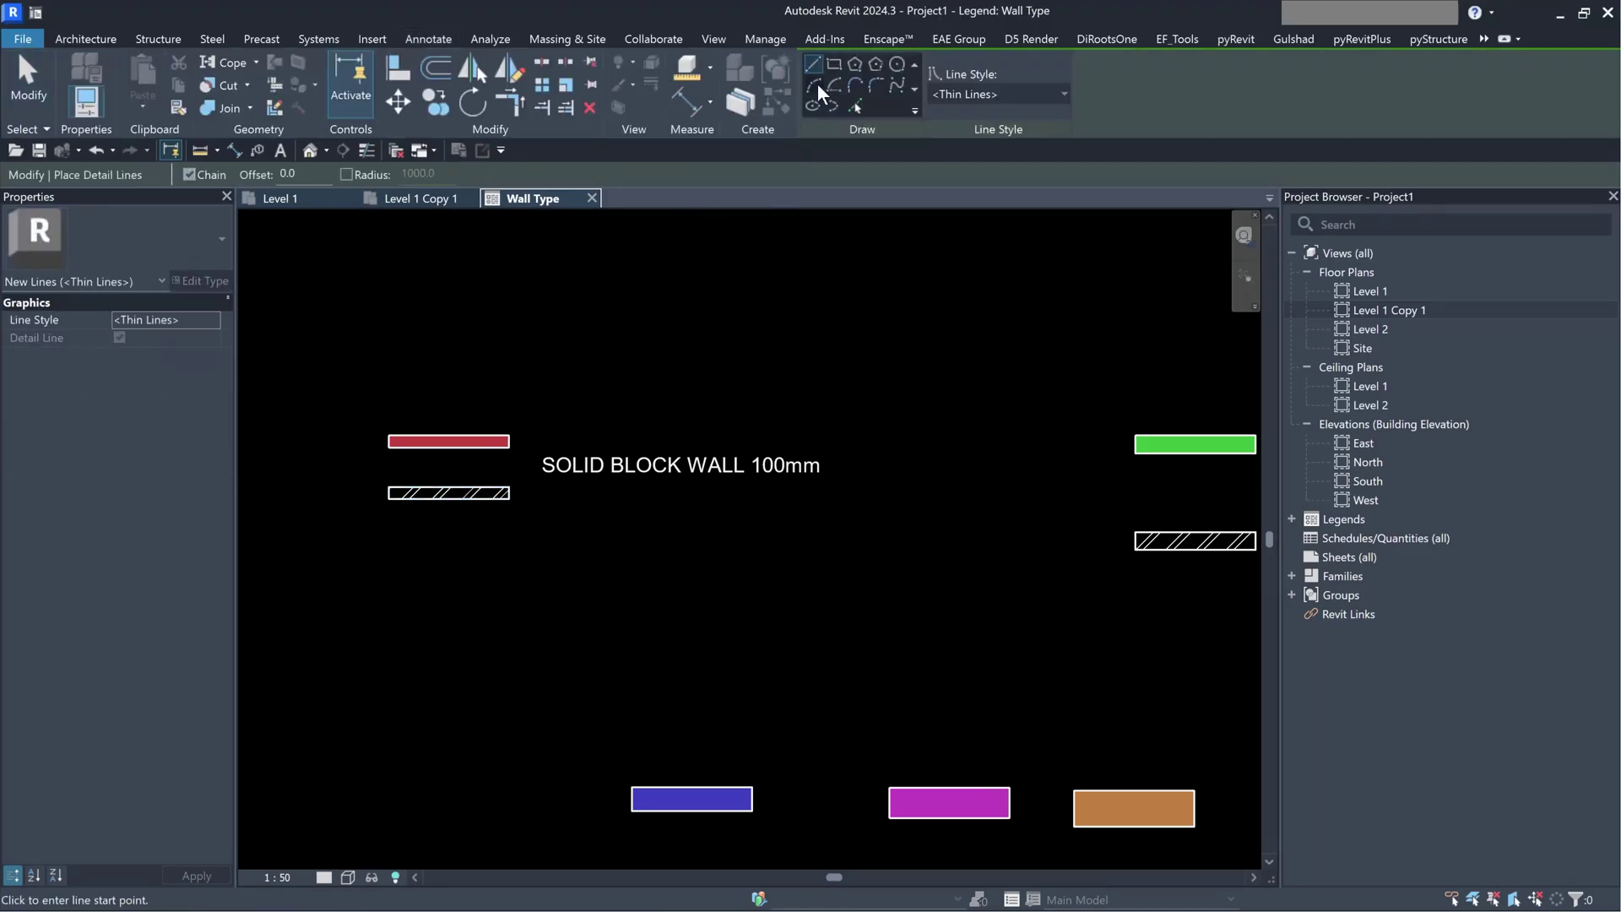
click(833, 63)
click(367, 408)
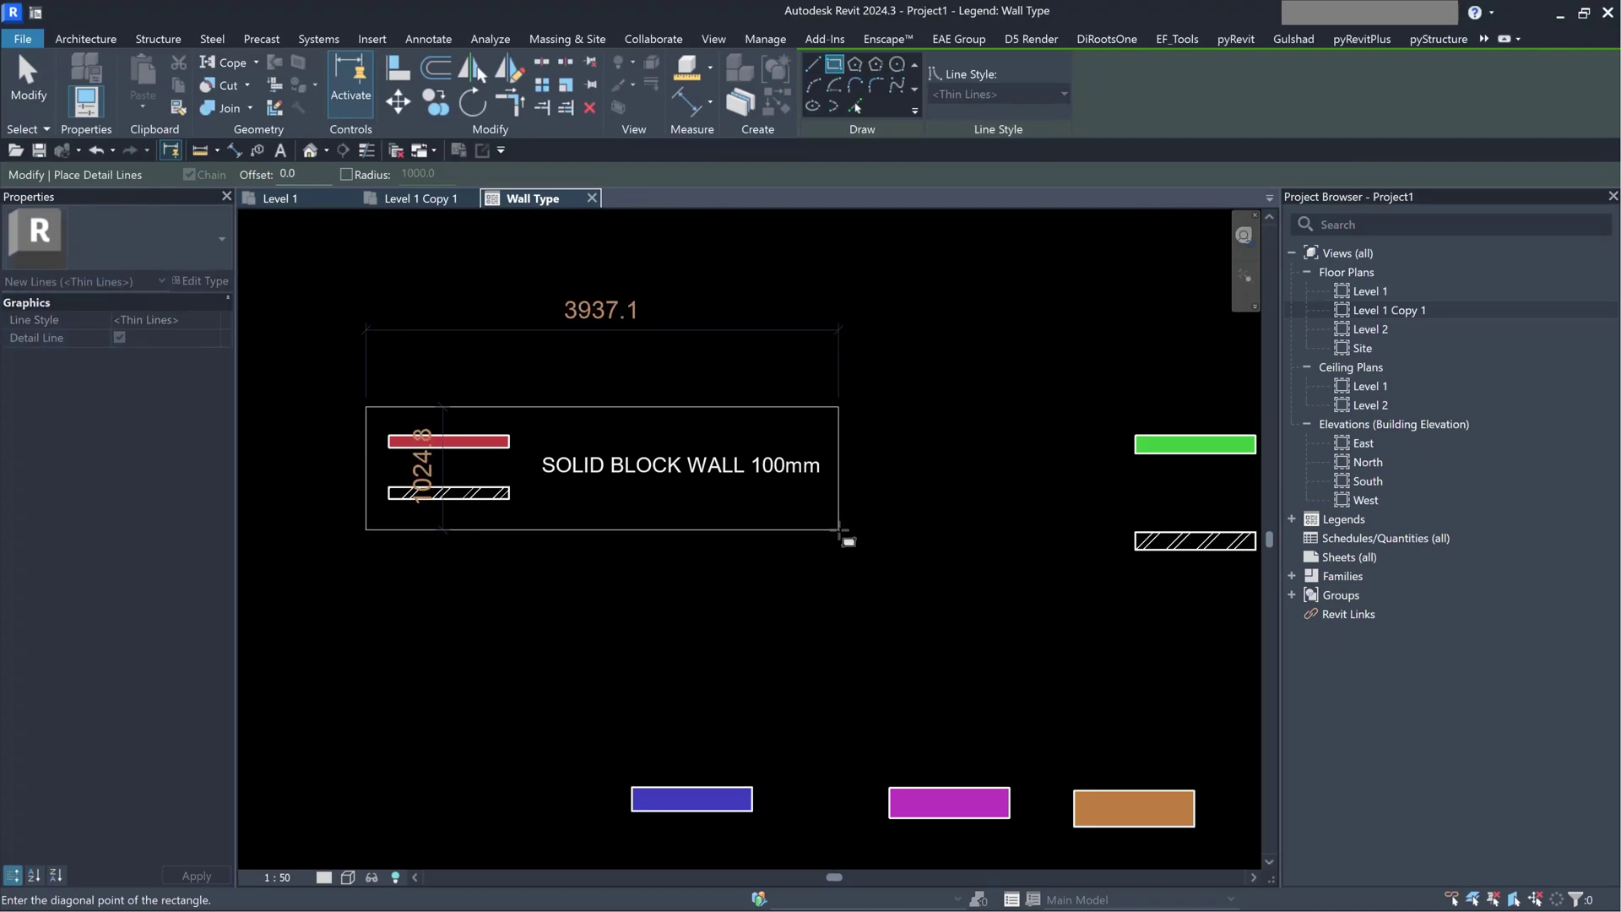
click(839, 531)
- Add a vertical divider and a horizontal line splitting the swatch cells
click(813, 63)
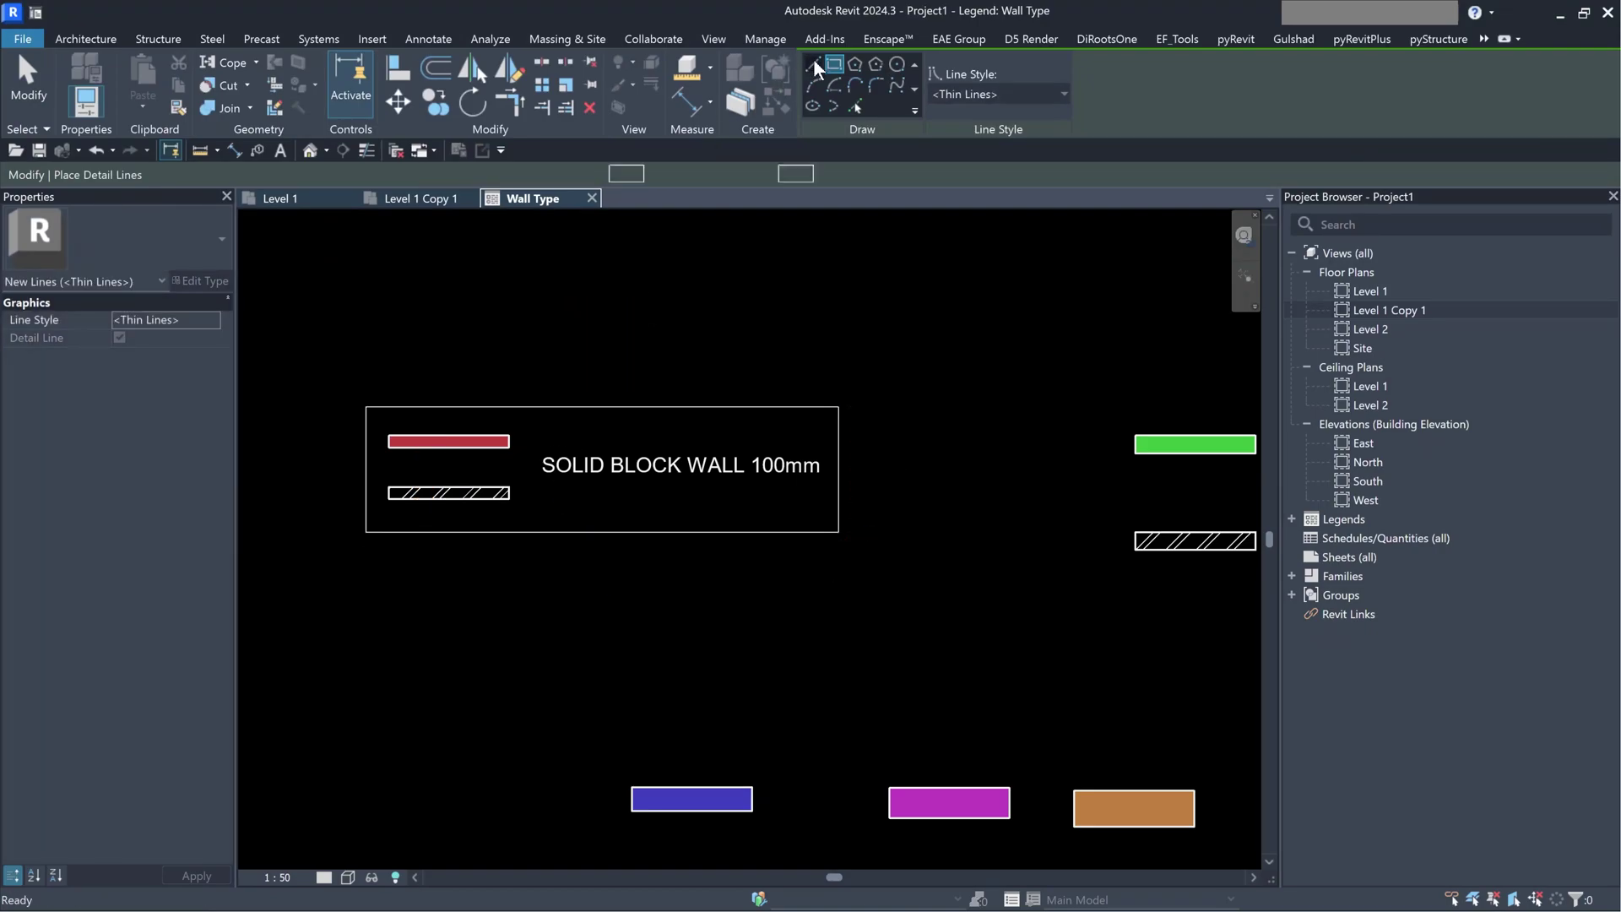
click(526, 532)
click(526, 408)
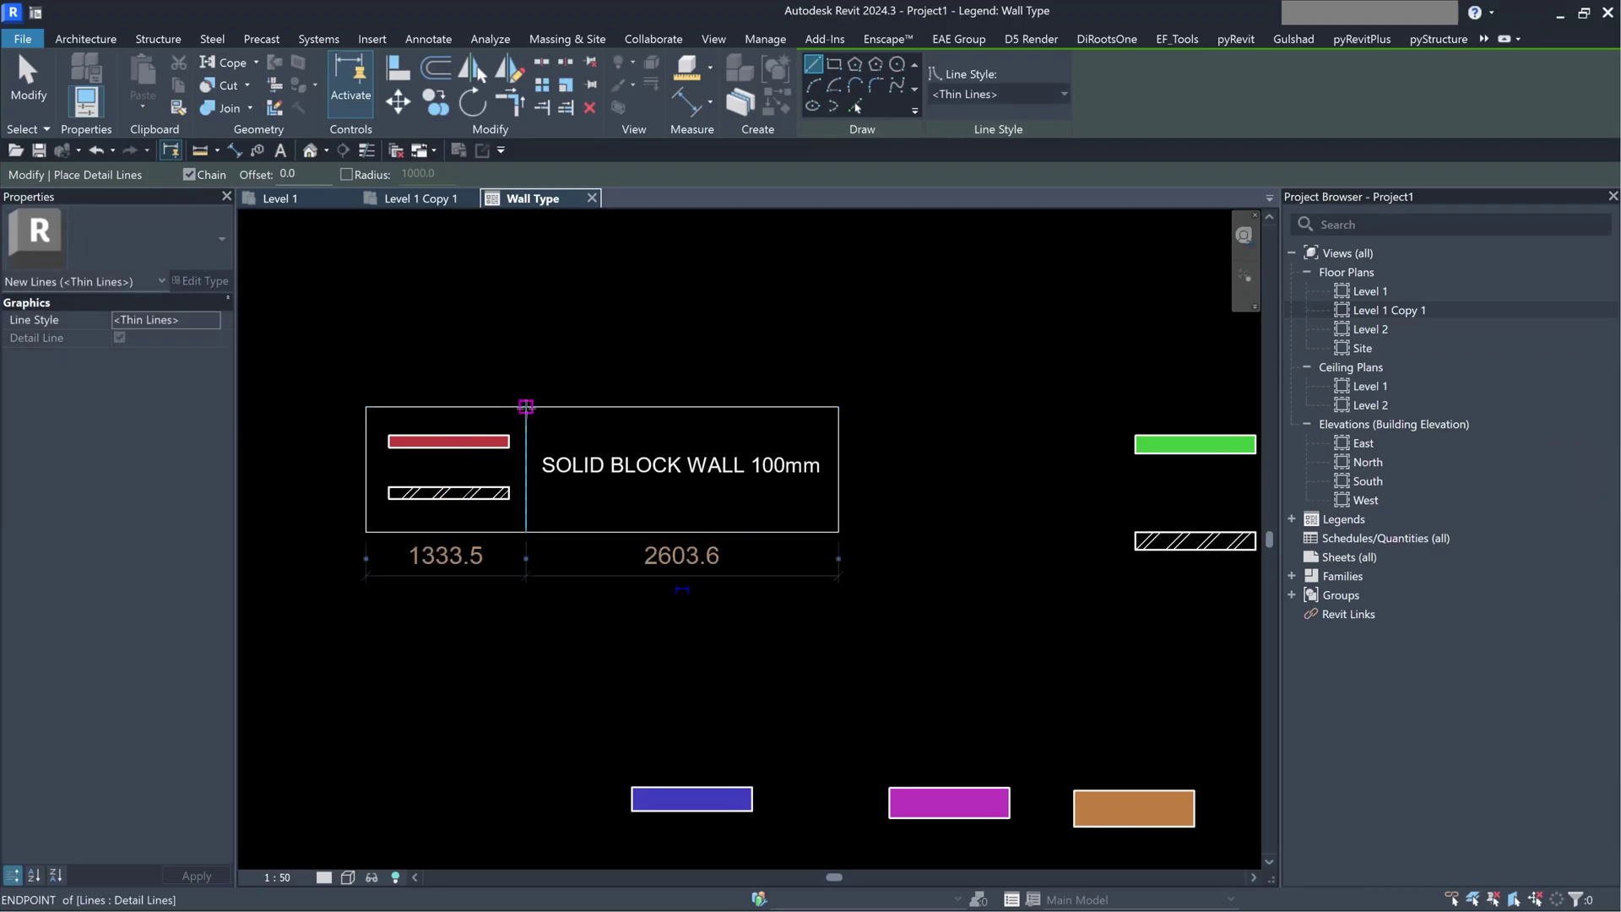
key(Escape)
scroll(497, 481, up, 2)
click(535, 463)
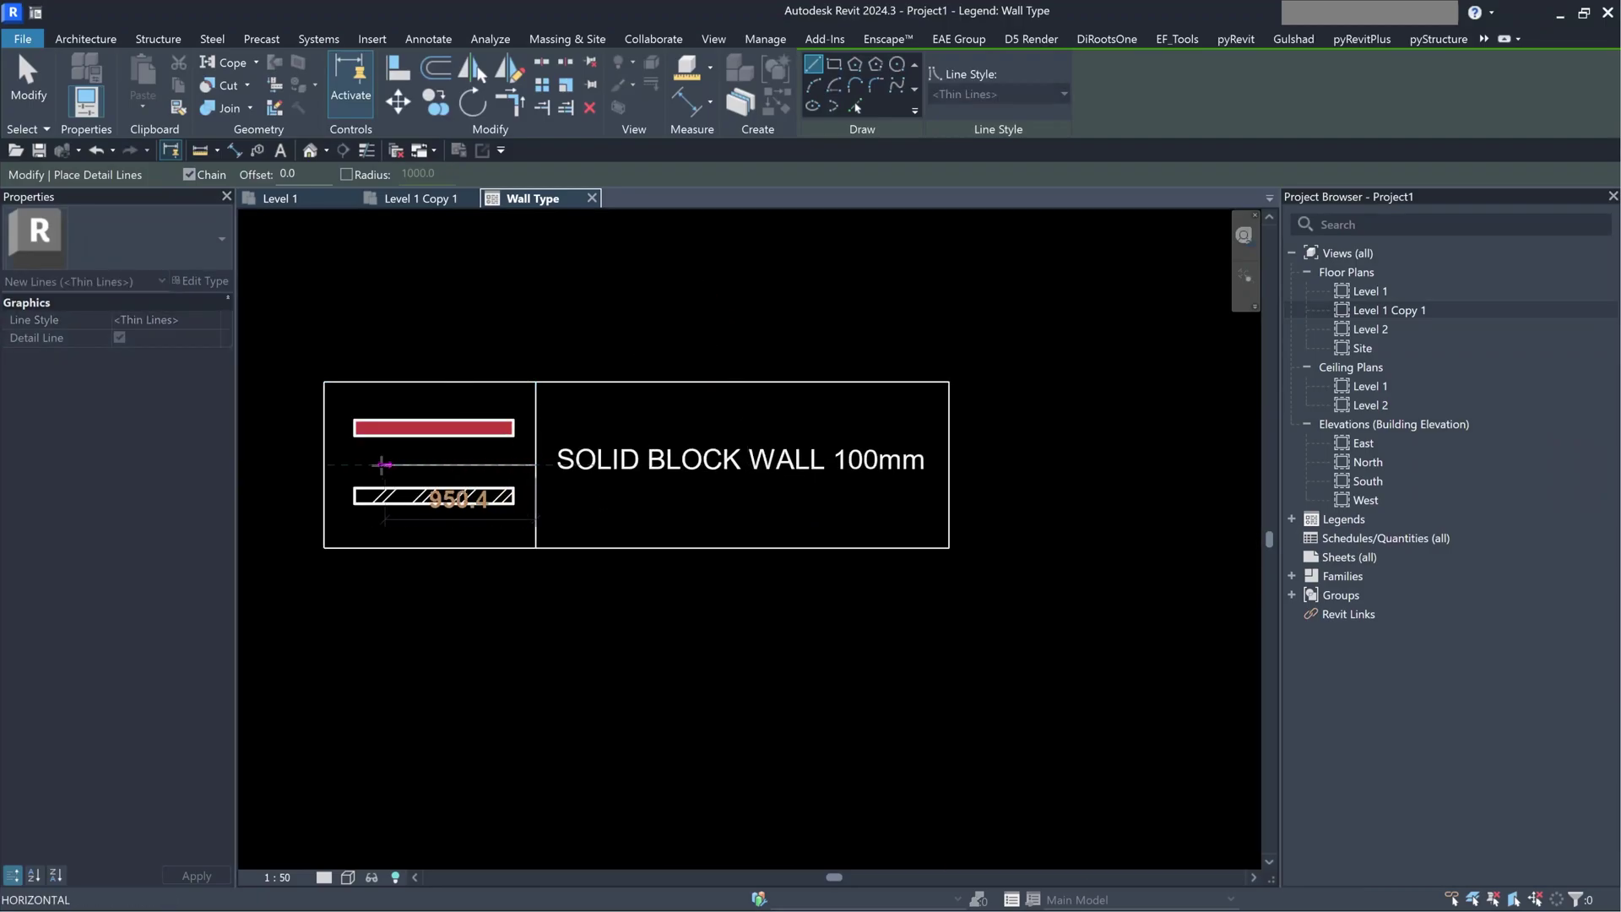
click(325, 463)
middle_drag(313, 430, 596, 408)
key(Escape)
key(Escape)
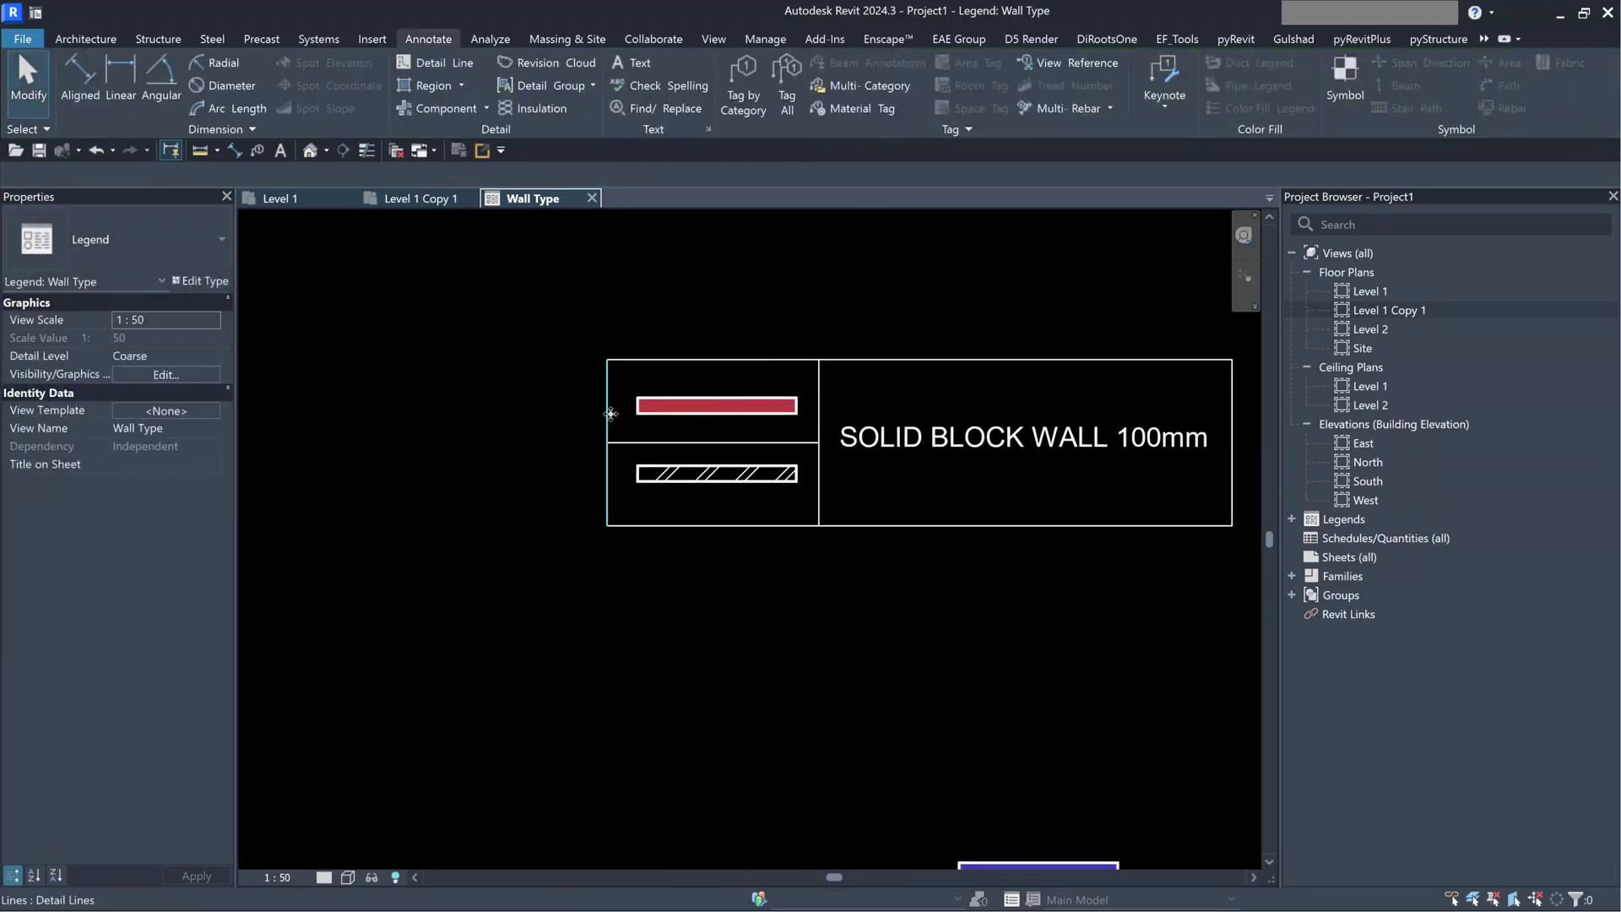
- Widen the box's left edge and add a vertical line forming the narrow key column
drag(606, 410, 555, 414)
click(582, 413)
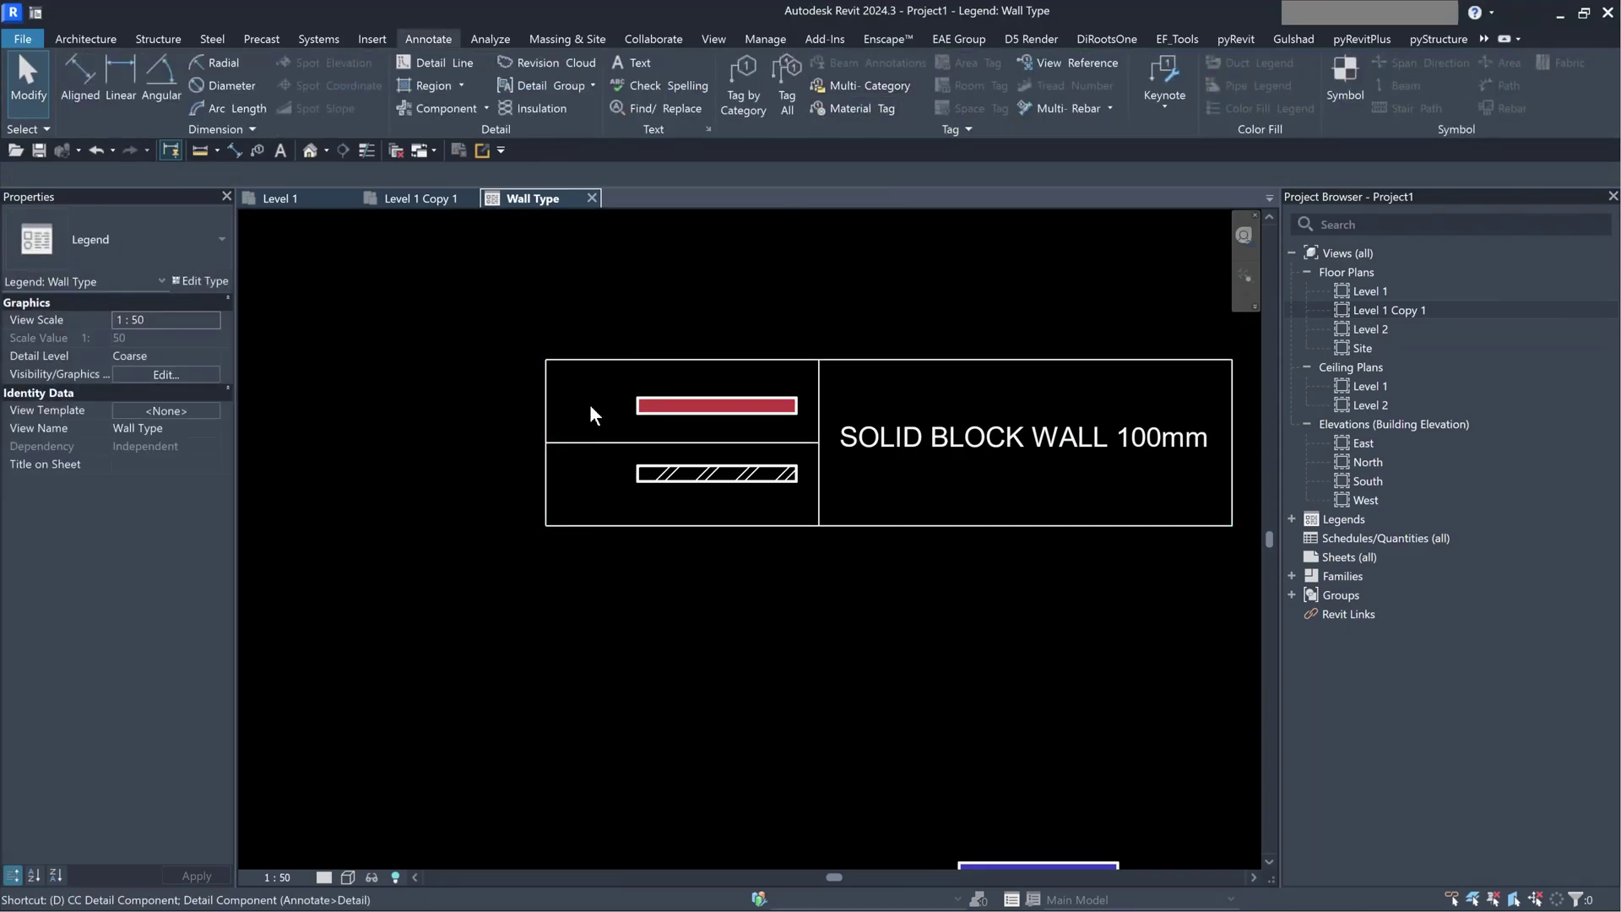
key(d)
key(l)
click(612, 524)
click(612, 371)
key(Escape)
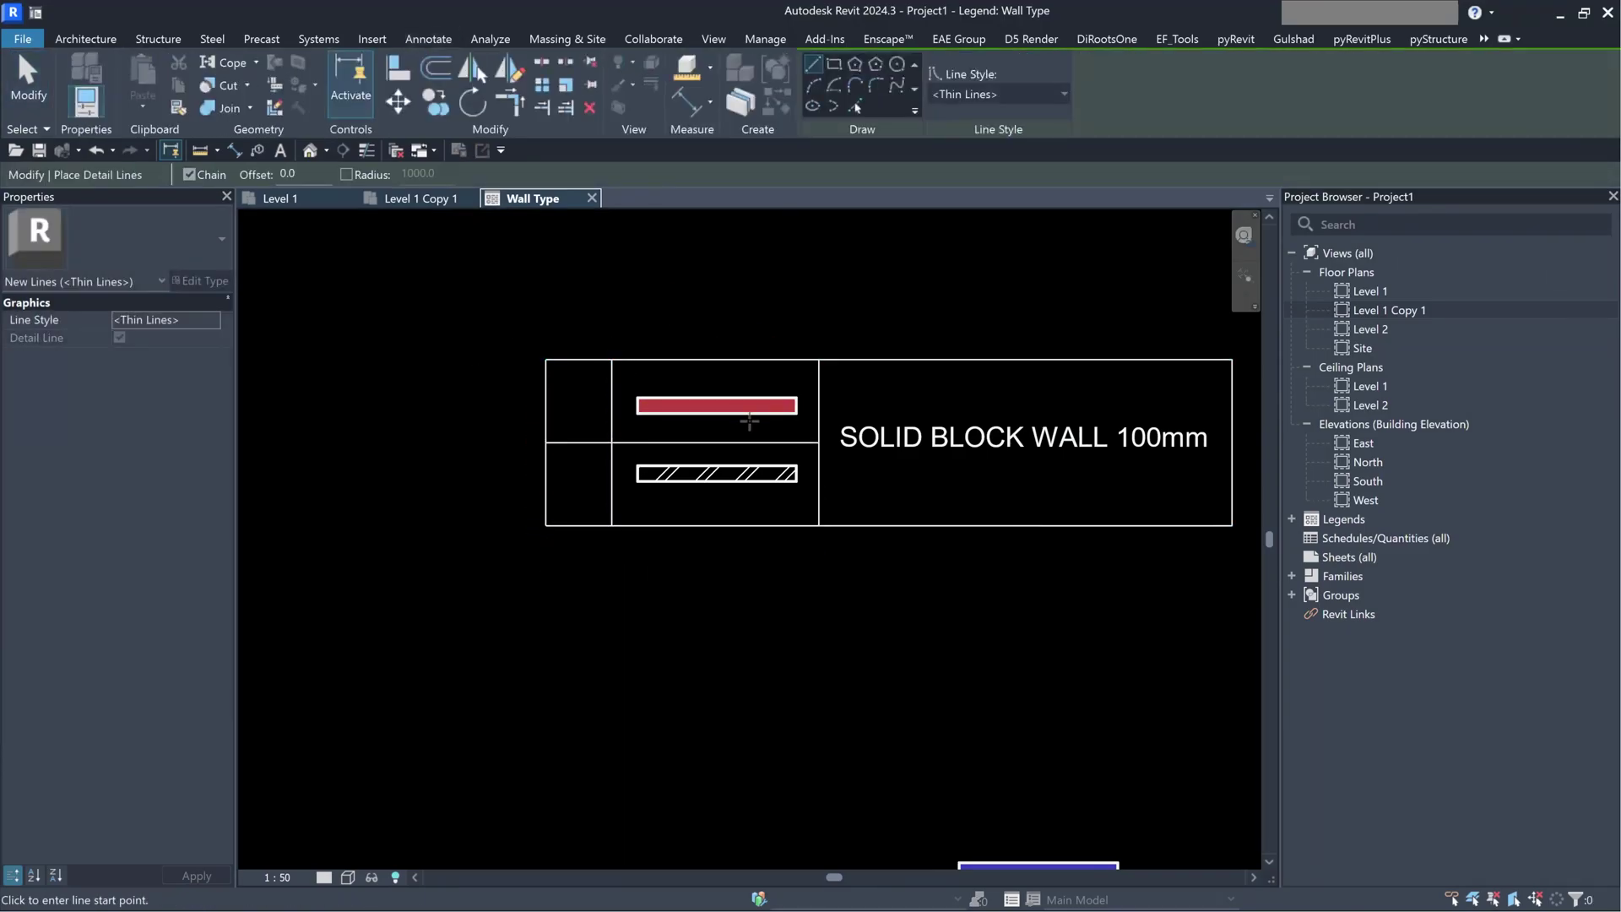
key(Escape)
click(726, 404)
key(Escape)
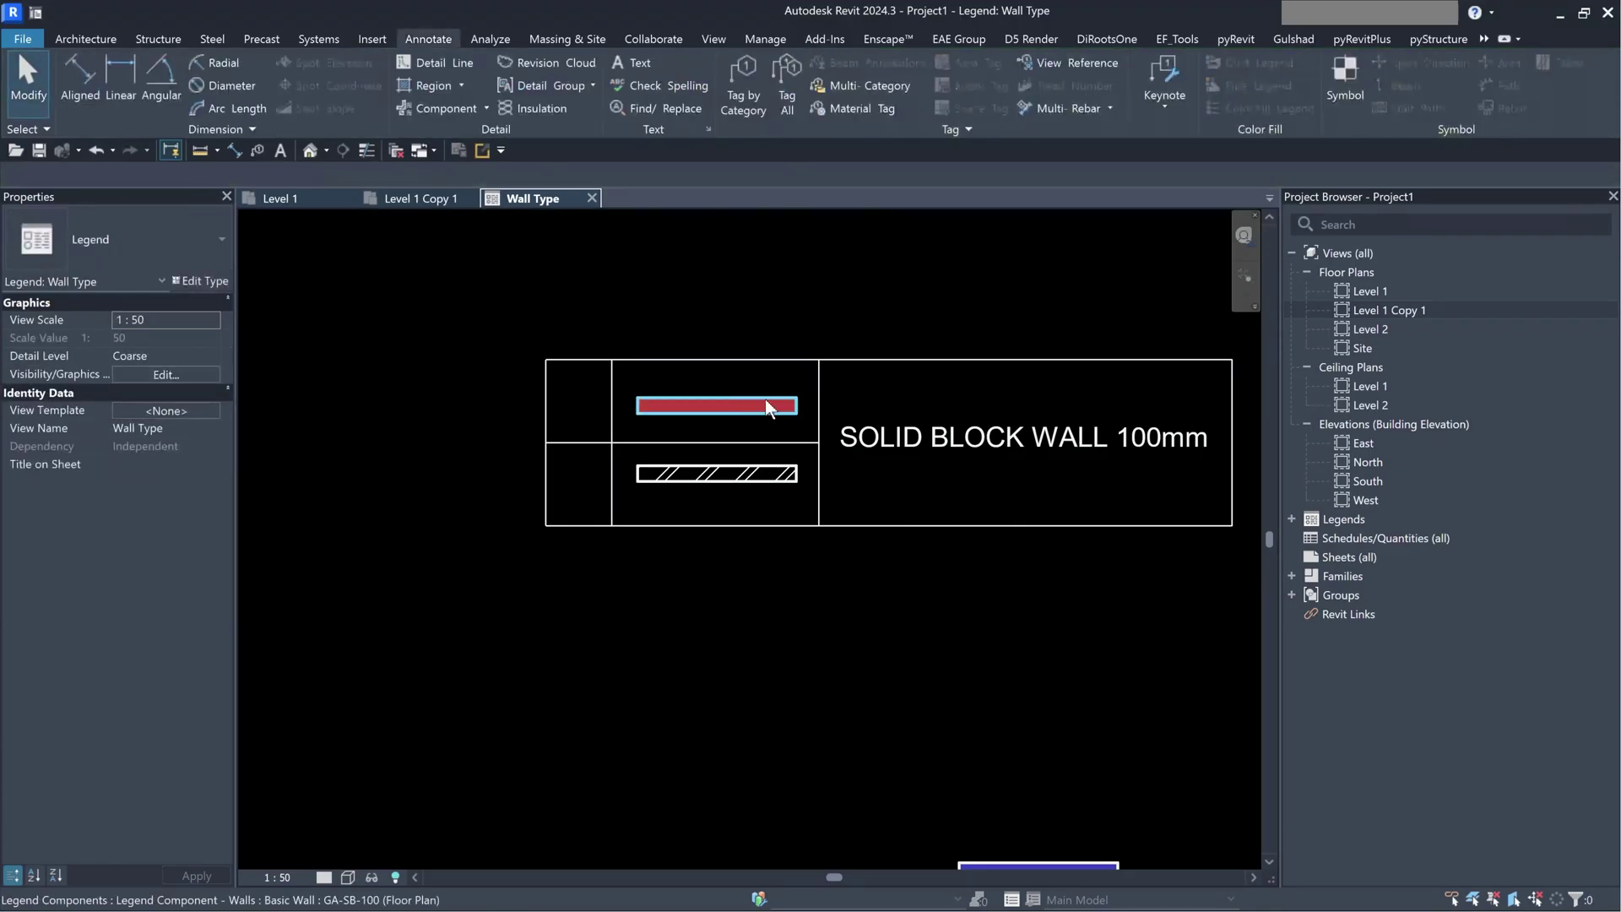
click(547, 438)
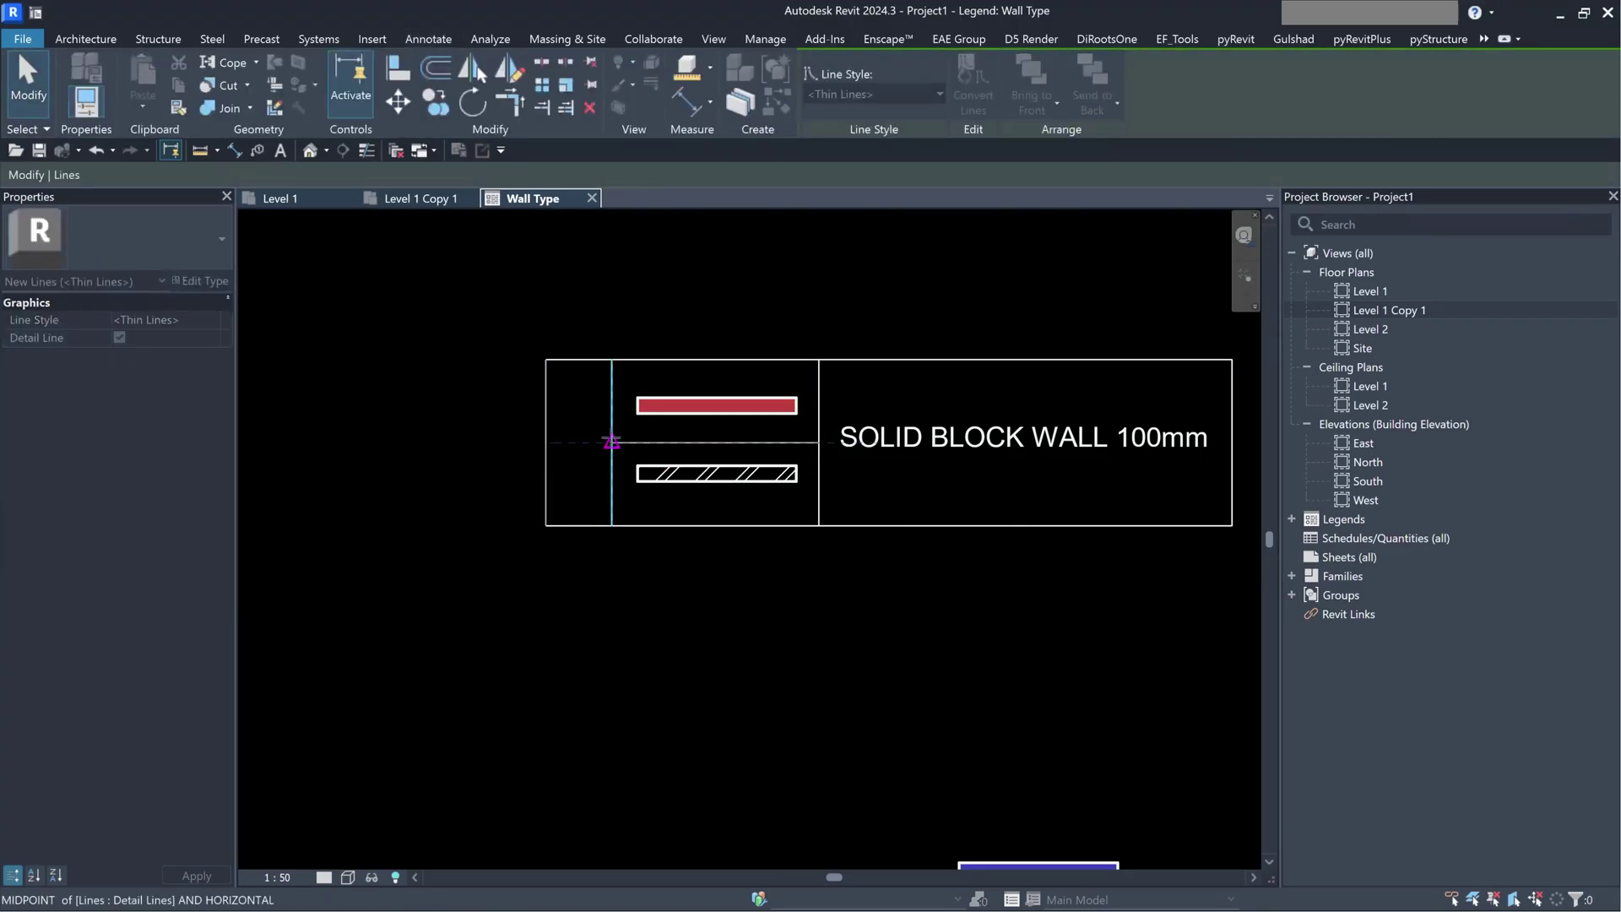
key(Escape)
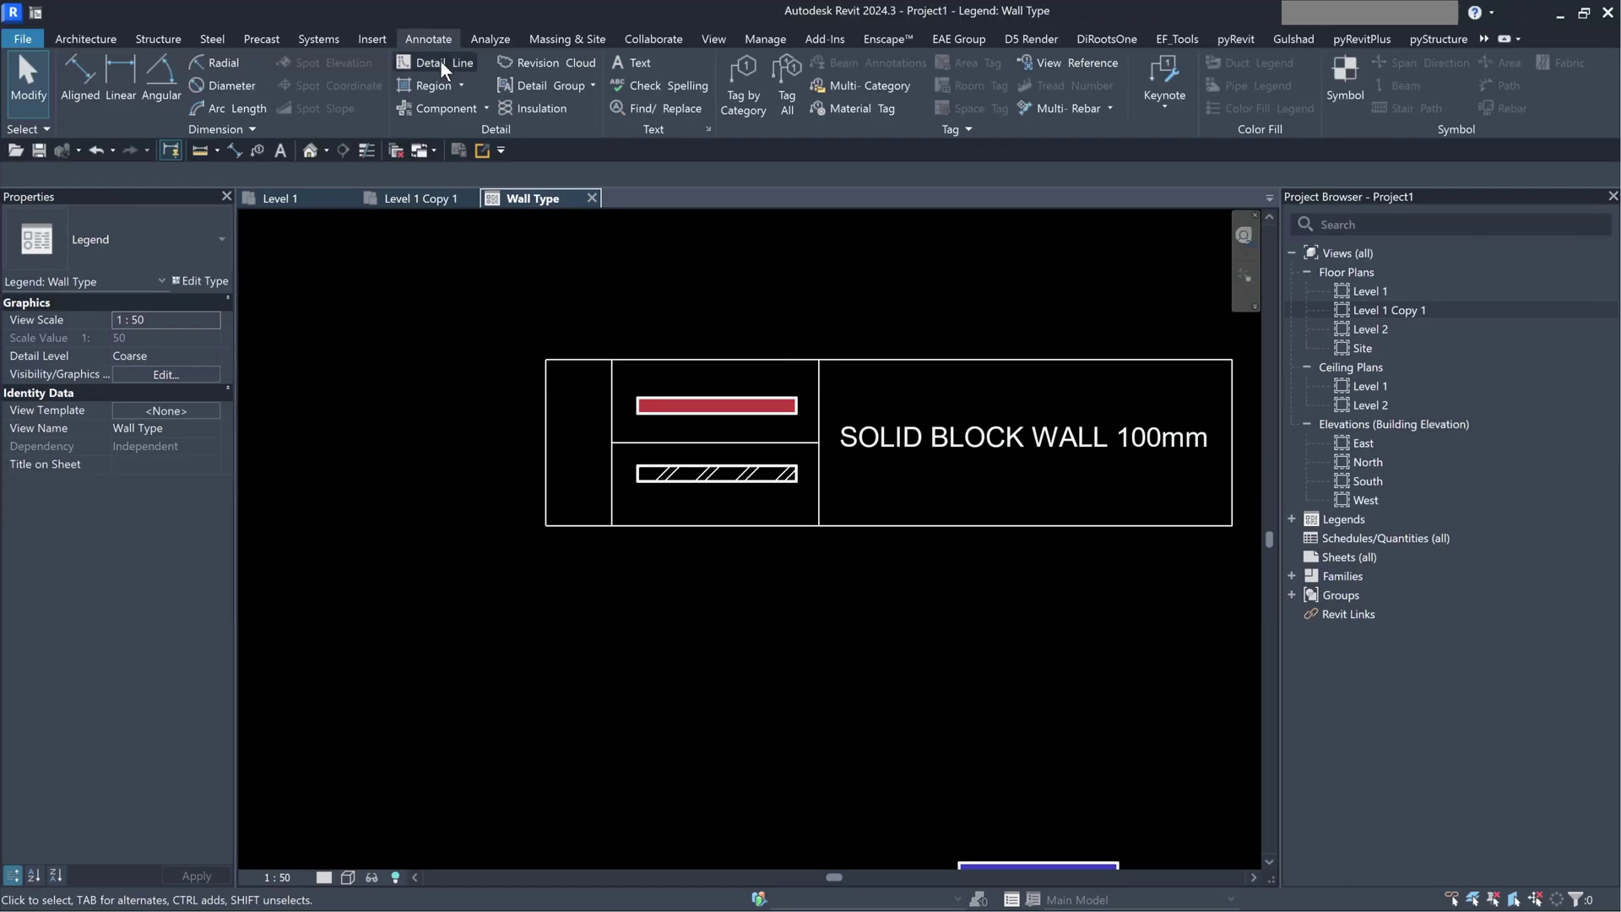
- Start a rectangular filled region and create a new region type named W01
click(433, 85)
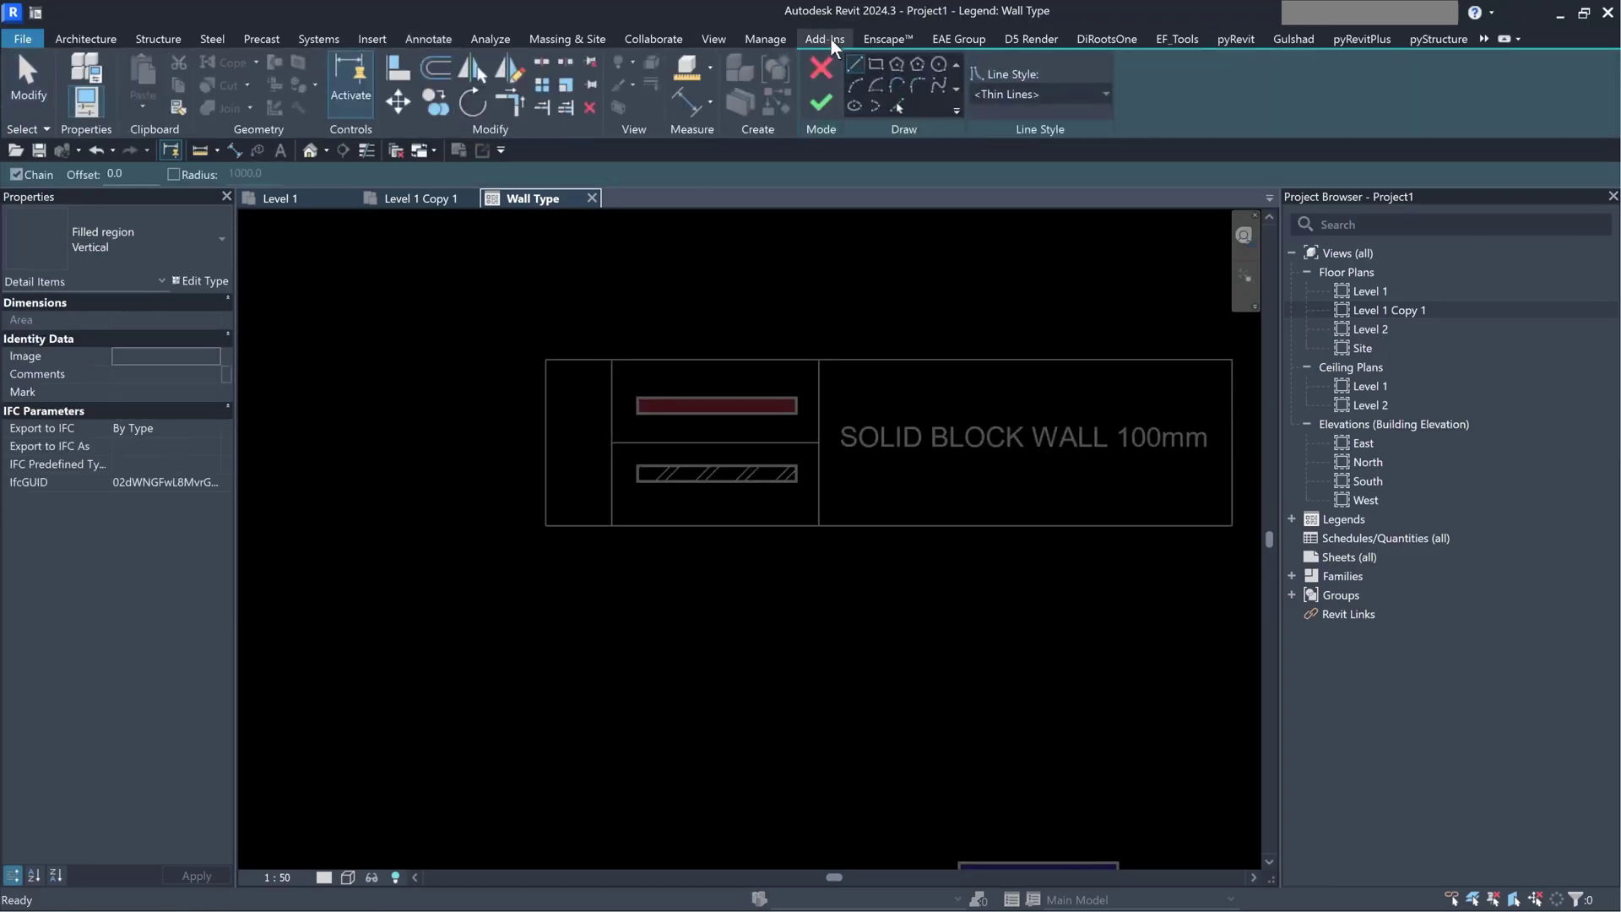
click(875, 65)
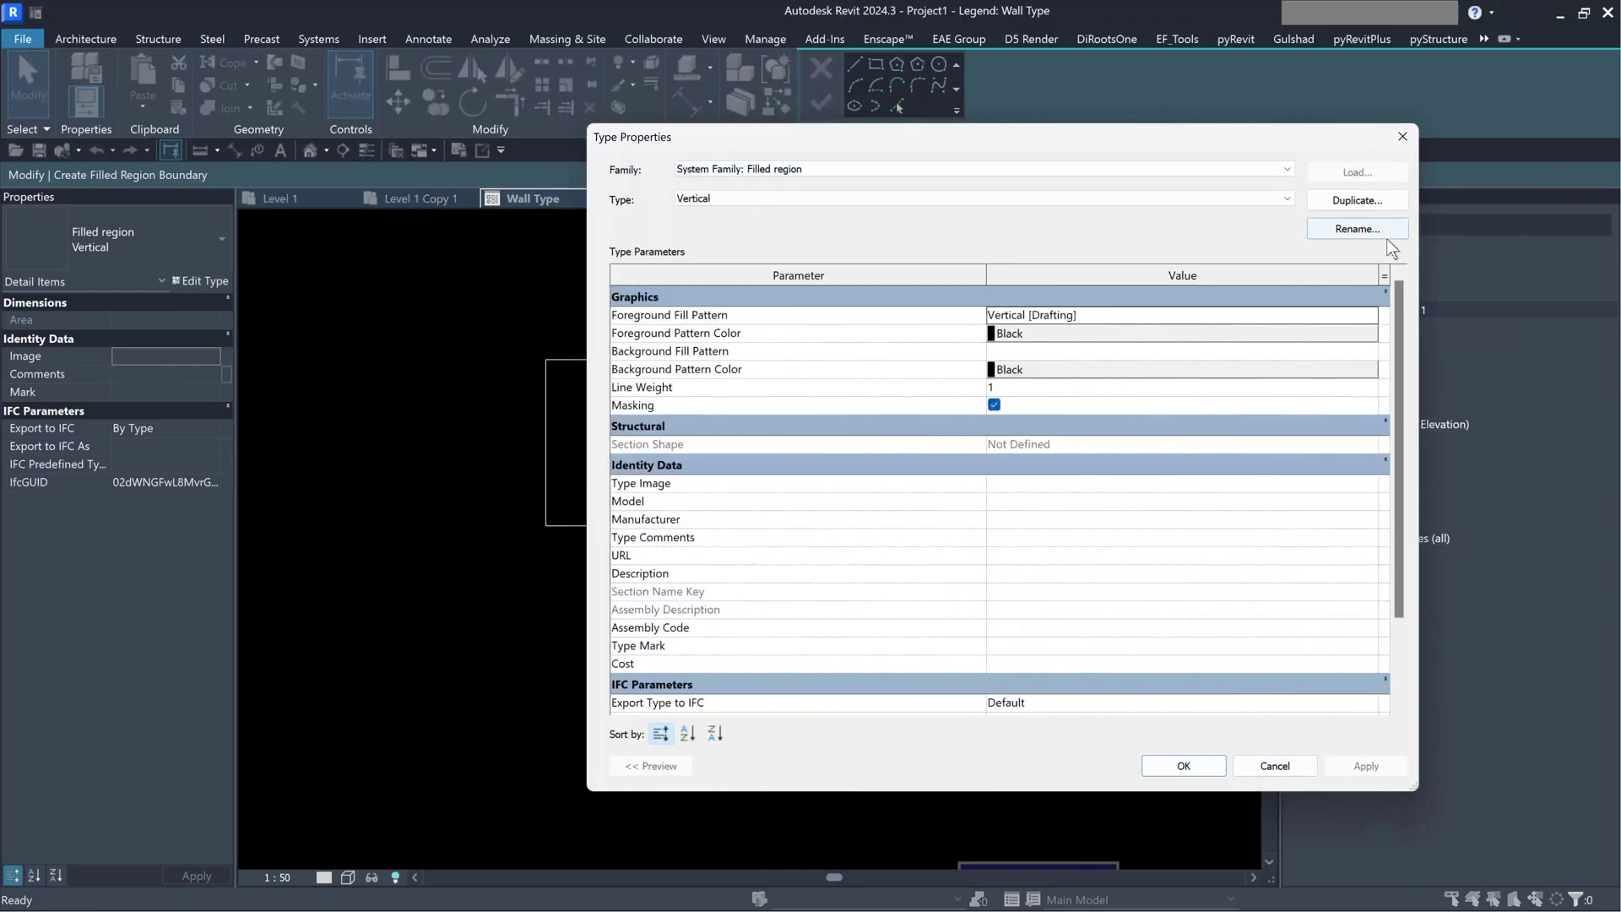
click(1385, 230)
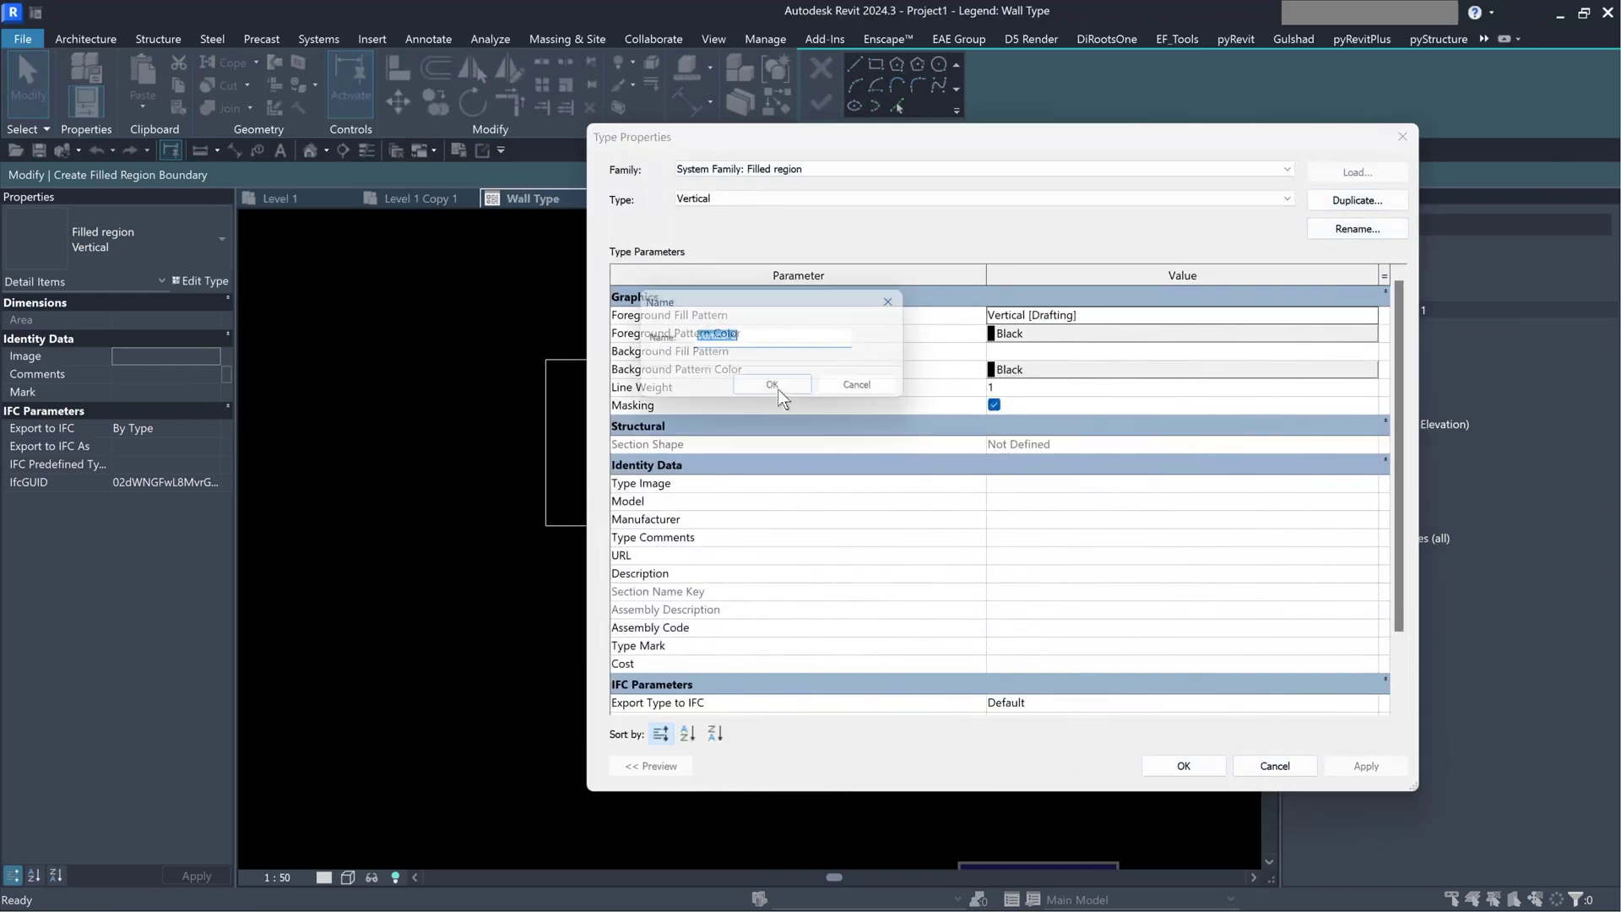
text(w1)
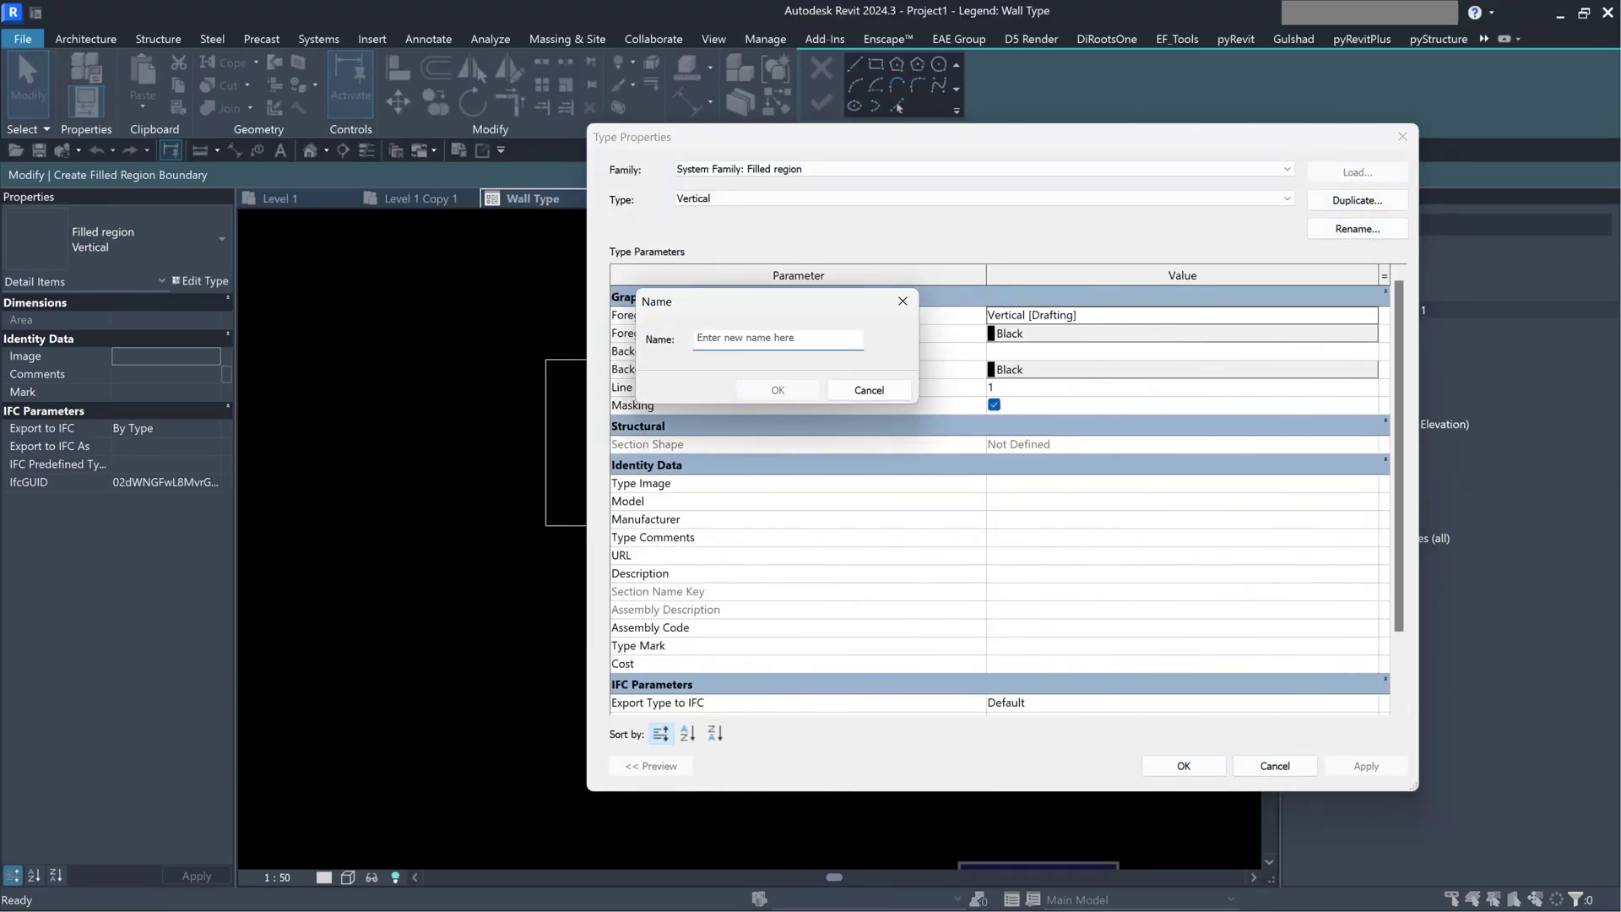
text(W01)
click(776, 394)
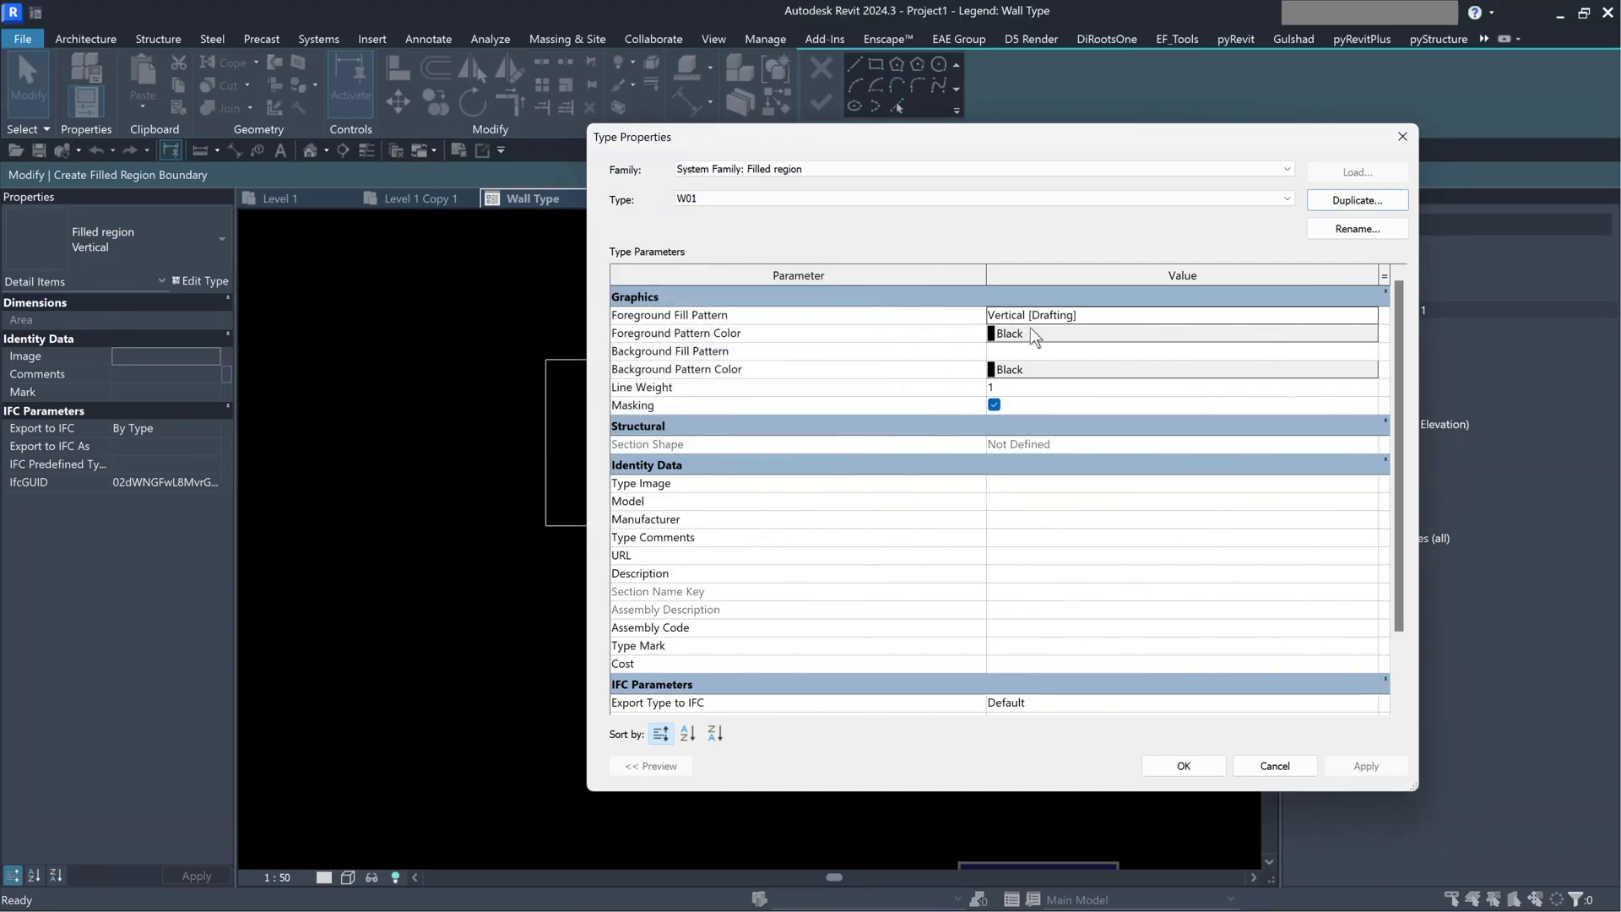
- Give W01 a red Solid fill foreground and finish the key-column region
drag(1262, 134, 995, 149)
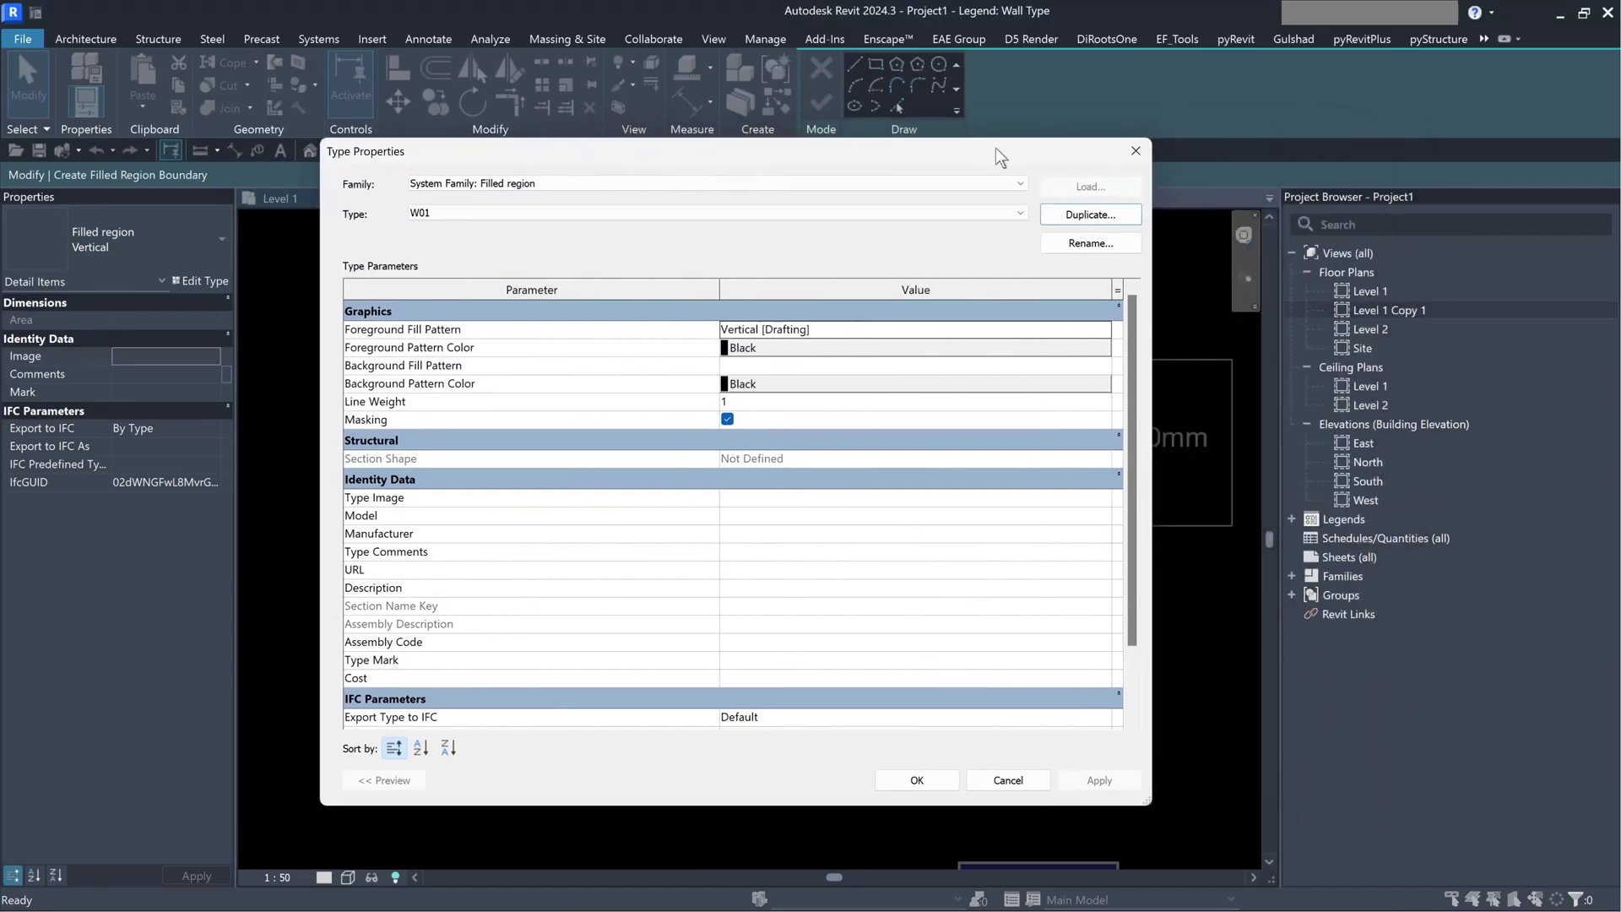
click(1102, 329)
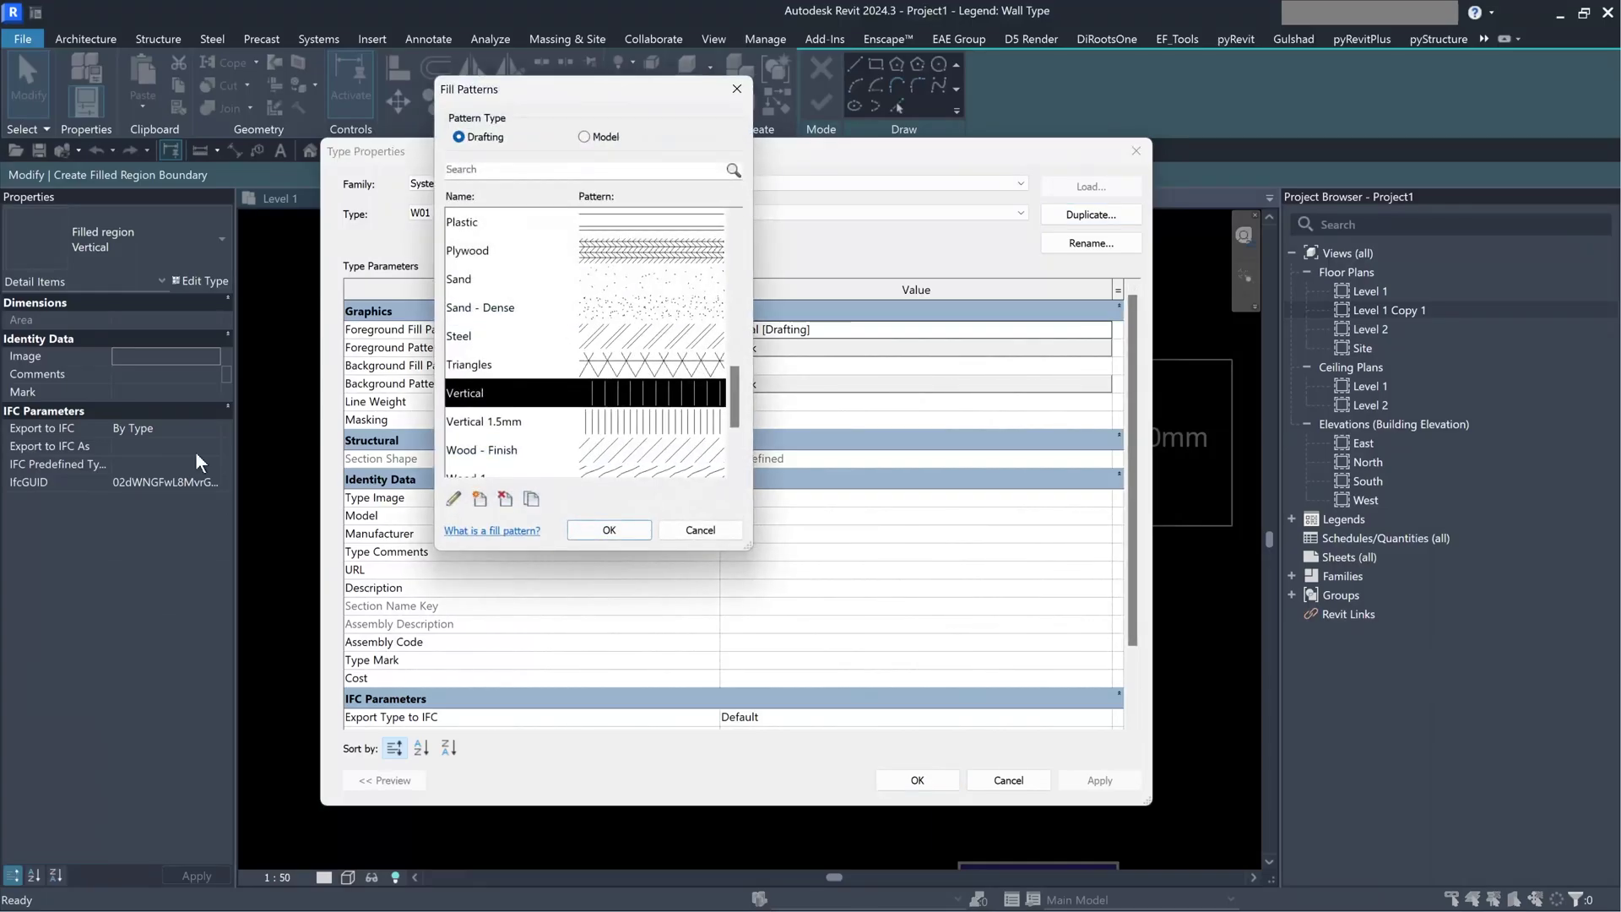
scroll(589, 268, up, 6)
click(588, 249)
click(608, 530)
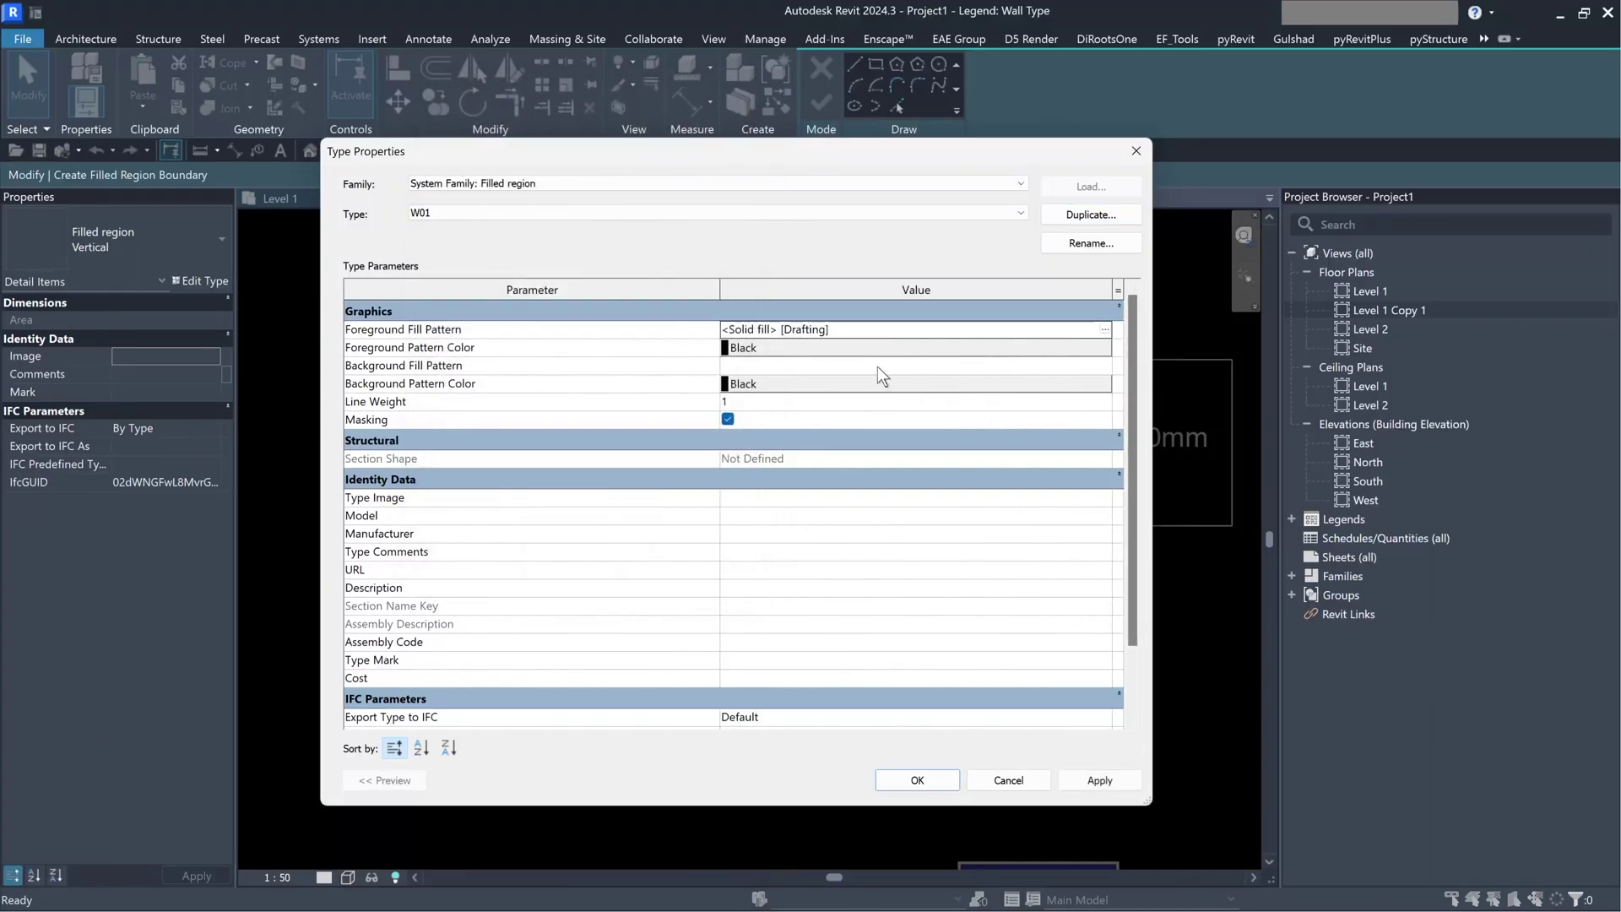
click(878, 347)
click(561, 495)
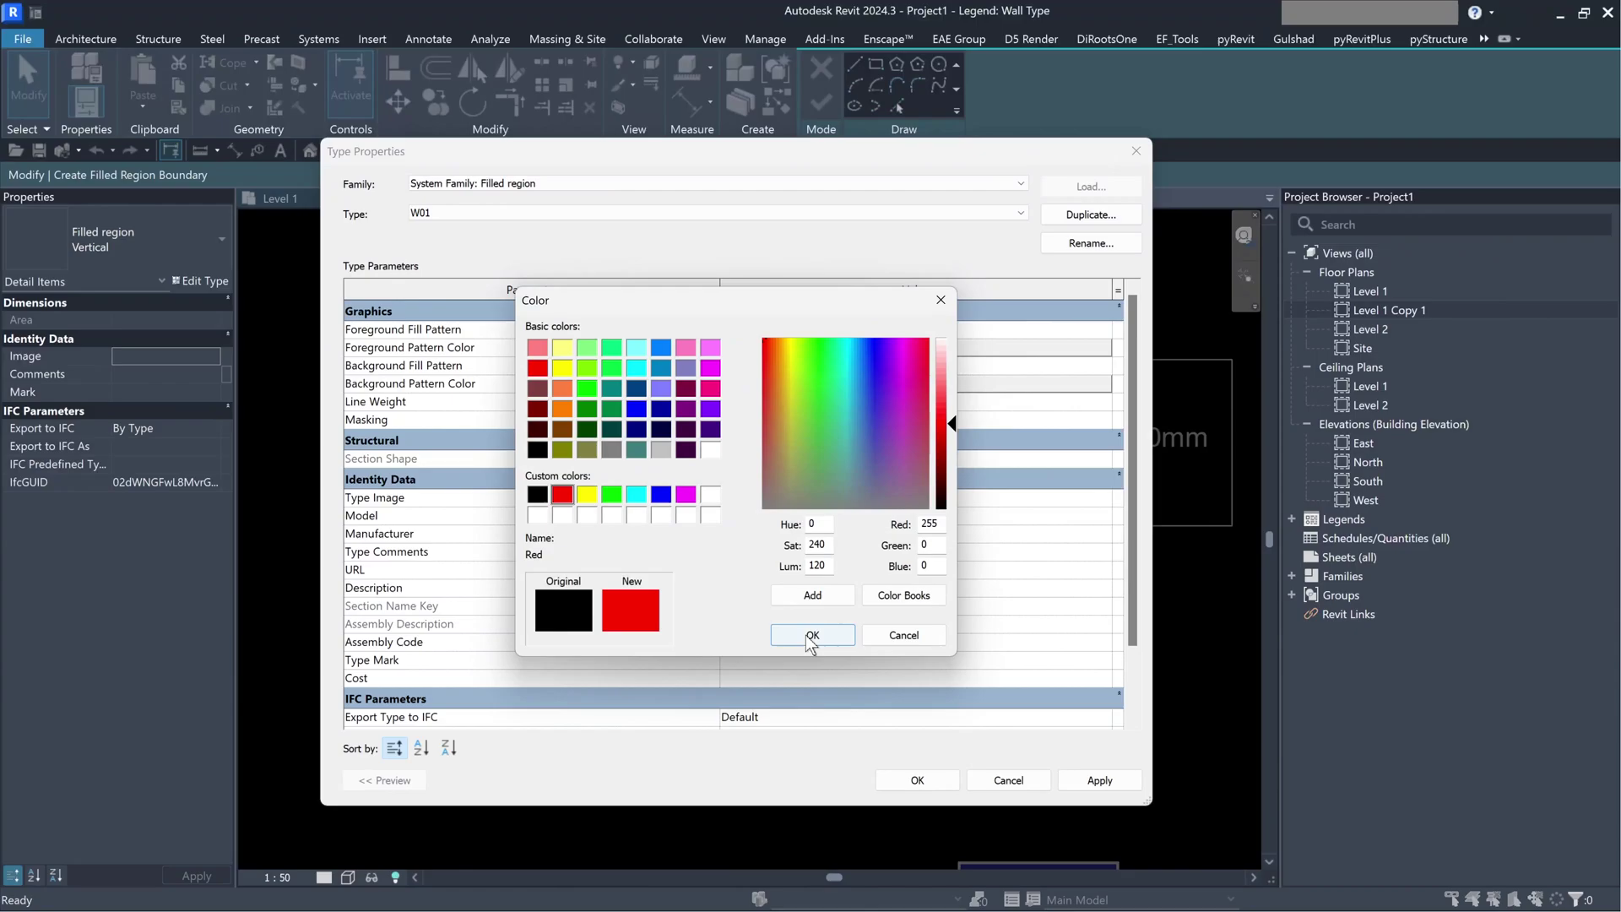
click(813, 634)
click(917, 780)
- Move the wall label down to centre it vertically in the row
scroll(647, 515, up, 1)
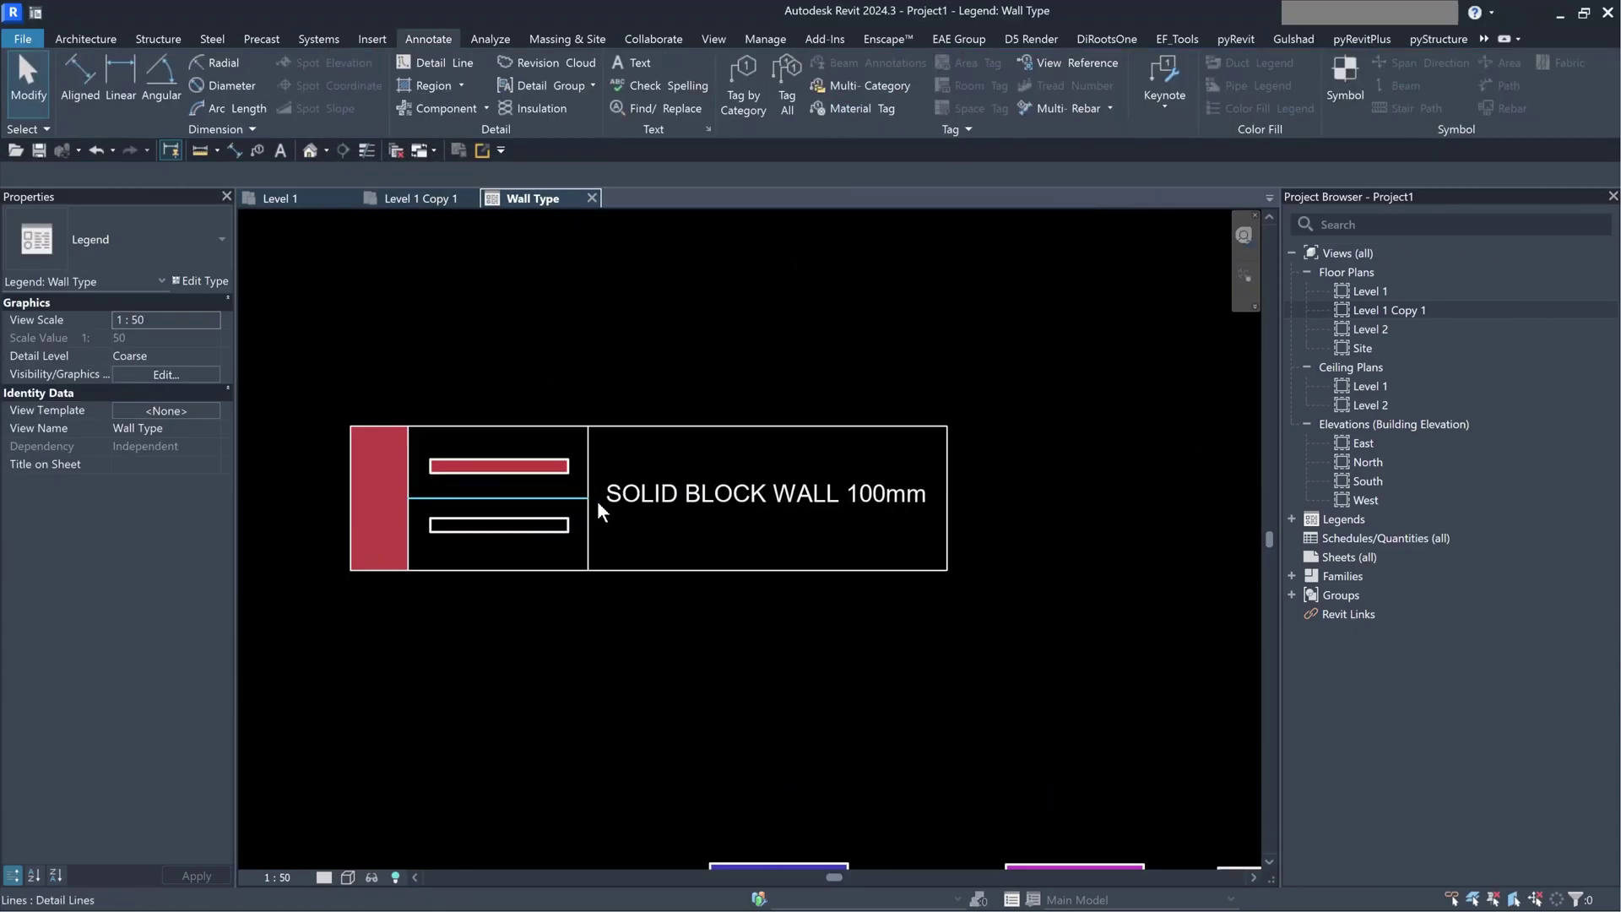
click(661, 500)
drag(601, 467, 601, 490)
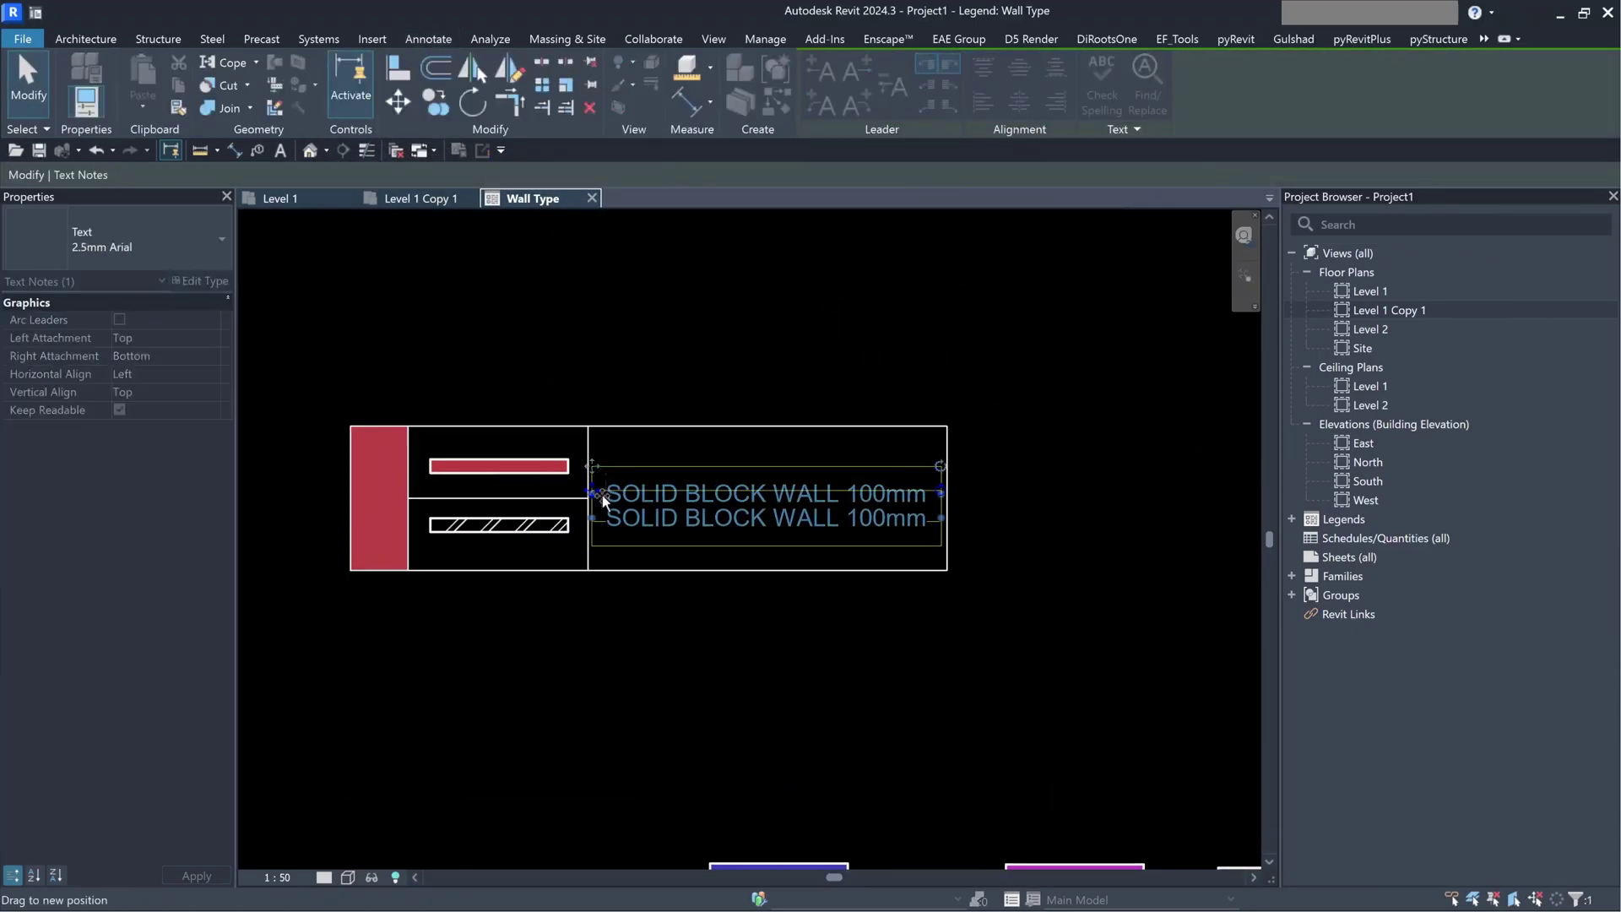
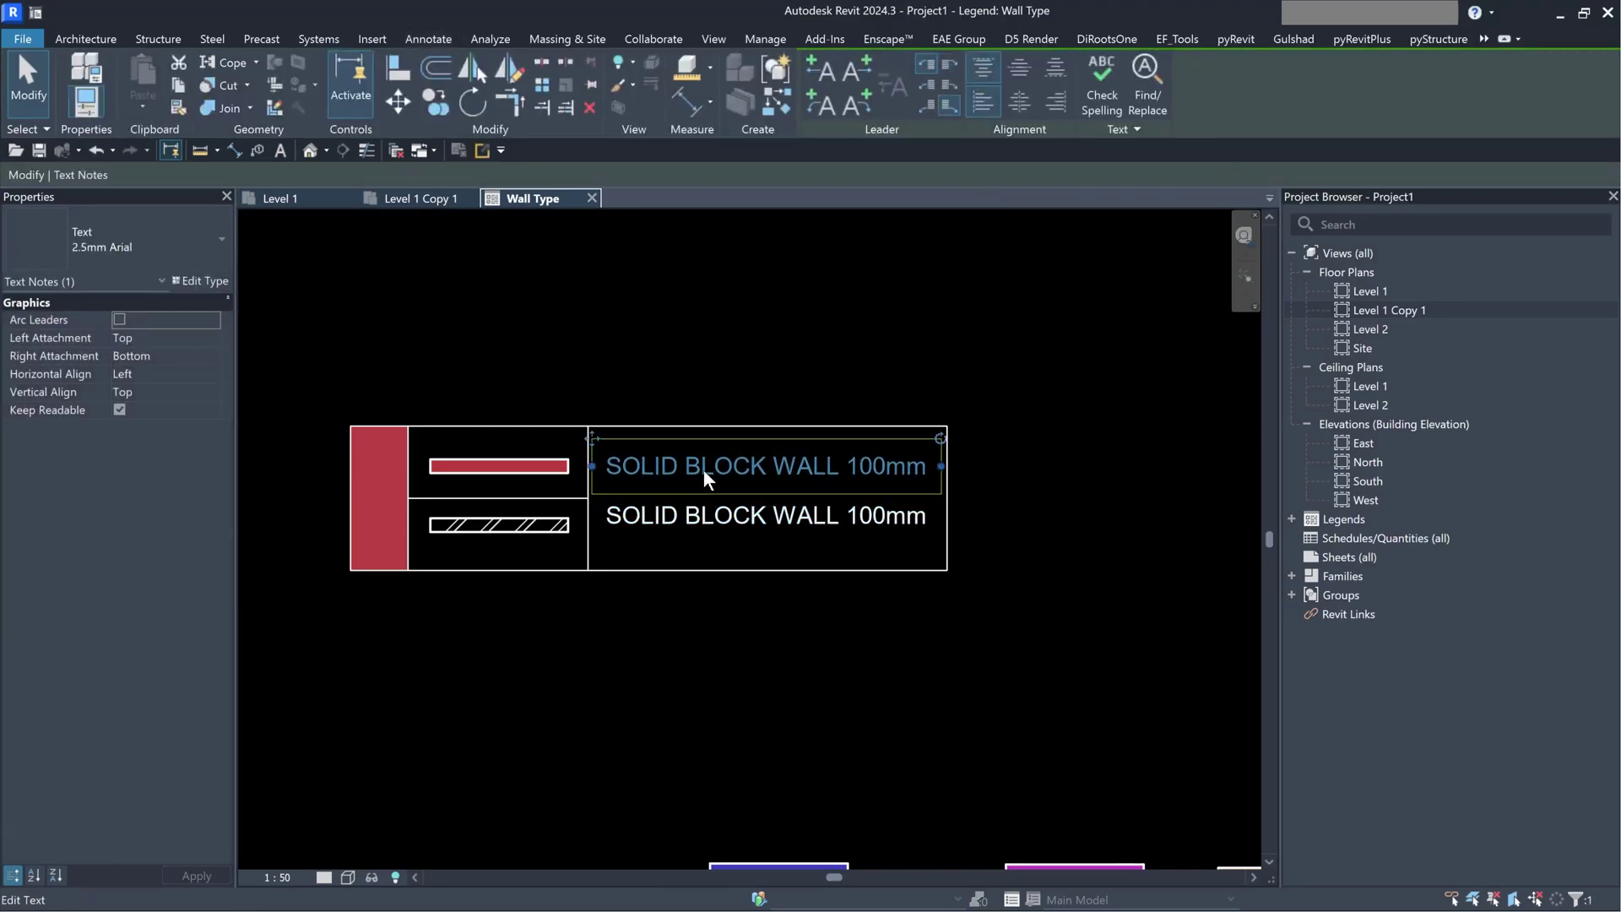
- Relabel the duplicate description text as W01 and centre it above the description
double_click(702, 469)
text(W)
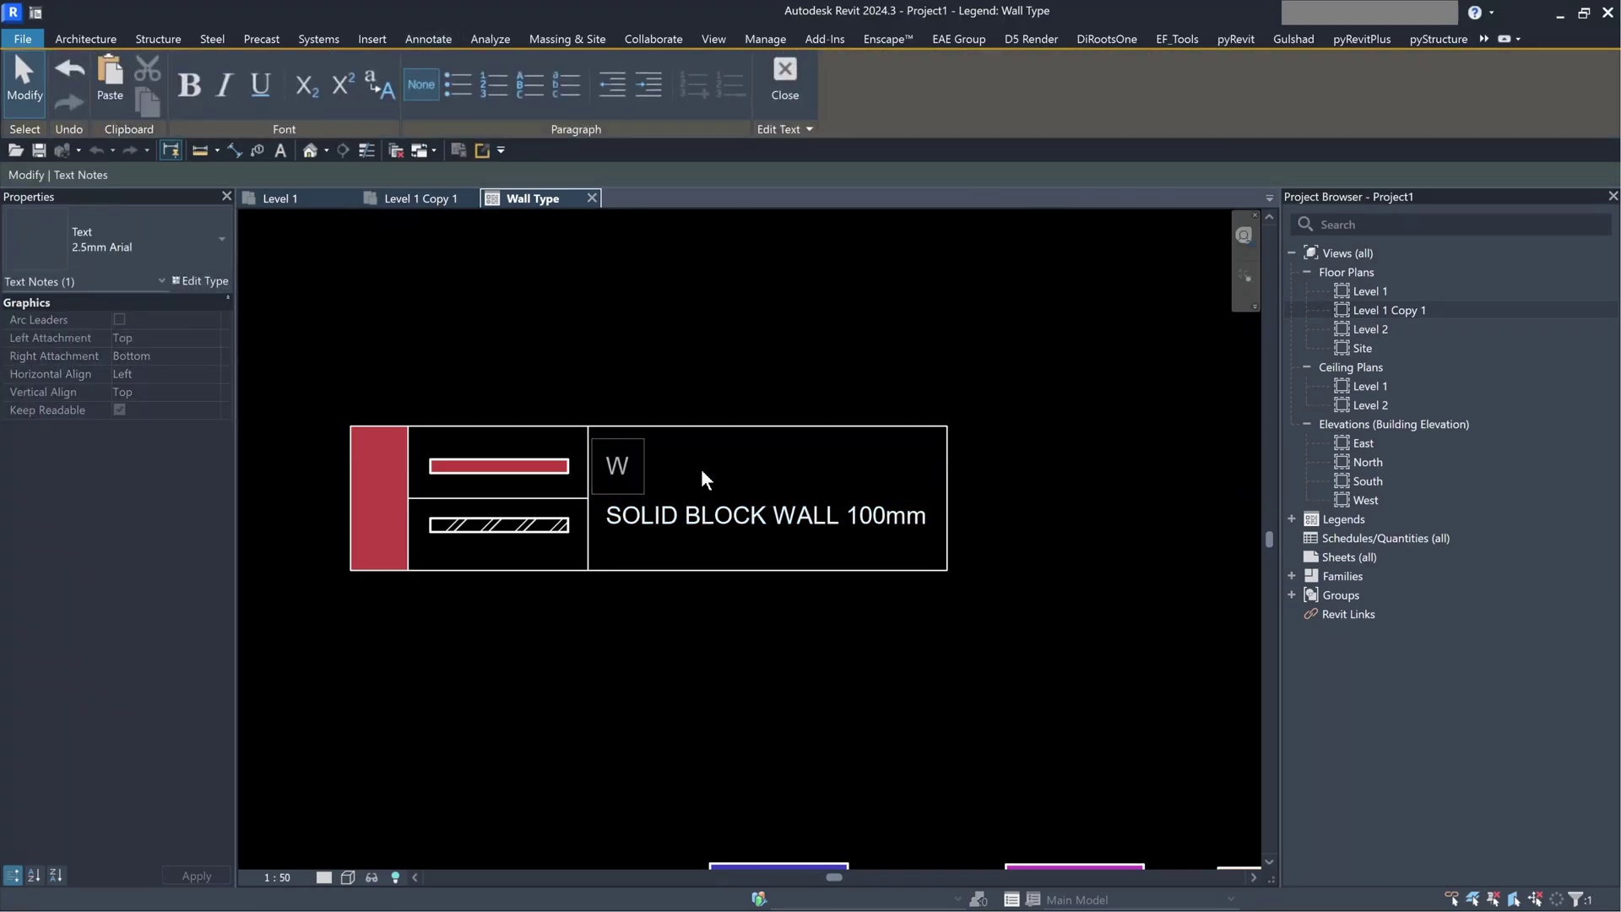
text(01)
click(718, 384)
click(670, 471)
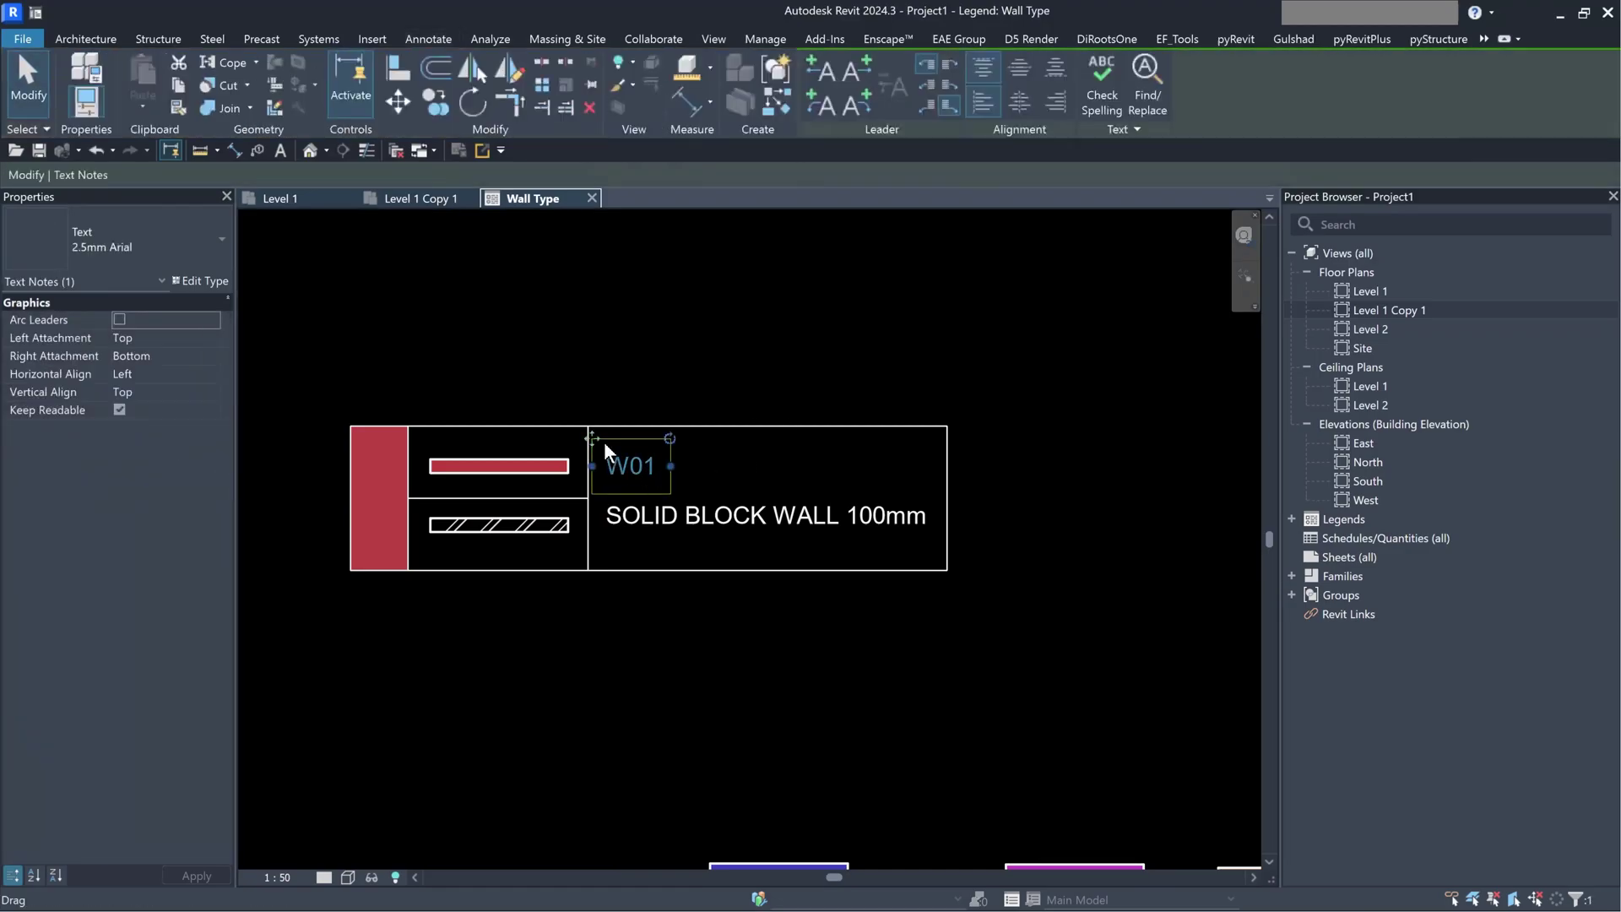
drag(605, 442, 739, 442)
click(807, 353)
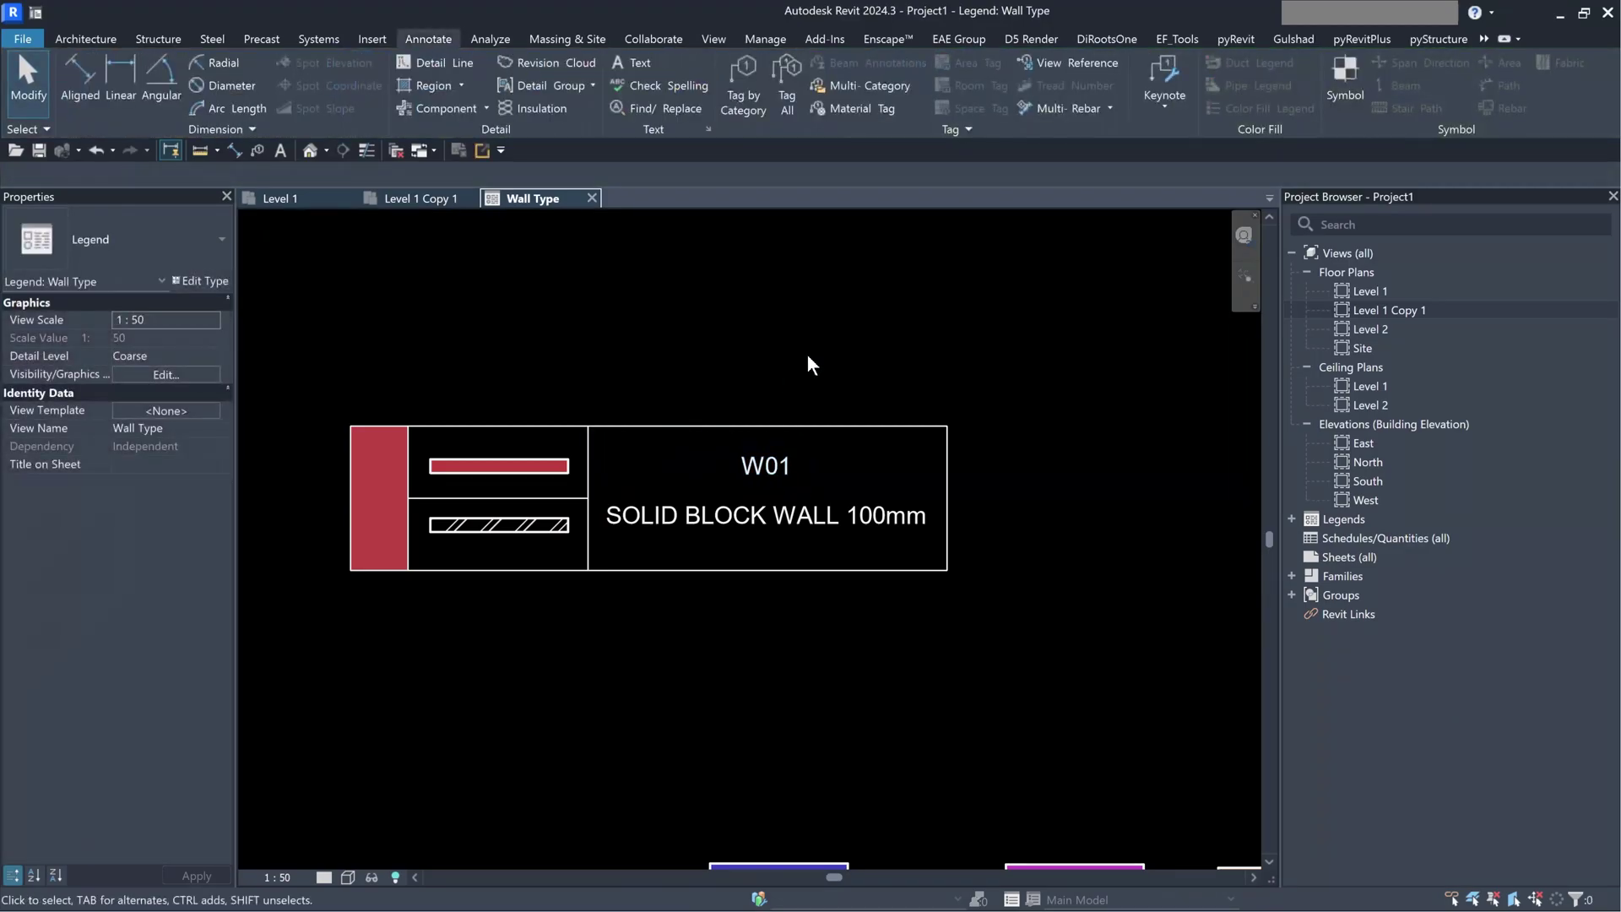
- Nudge the SOLID BLOCK WALL 100mm description slightly down
click(770, 520)
drag(772, 520, 772, 531)
click(775, 604)
scroll(760, 549, down, 1)
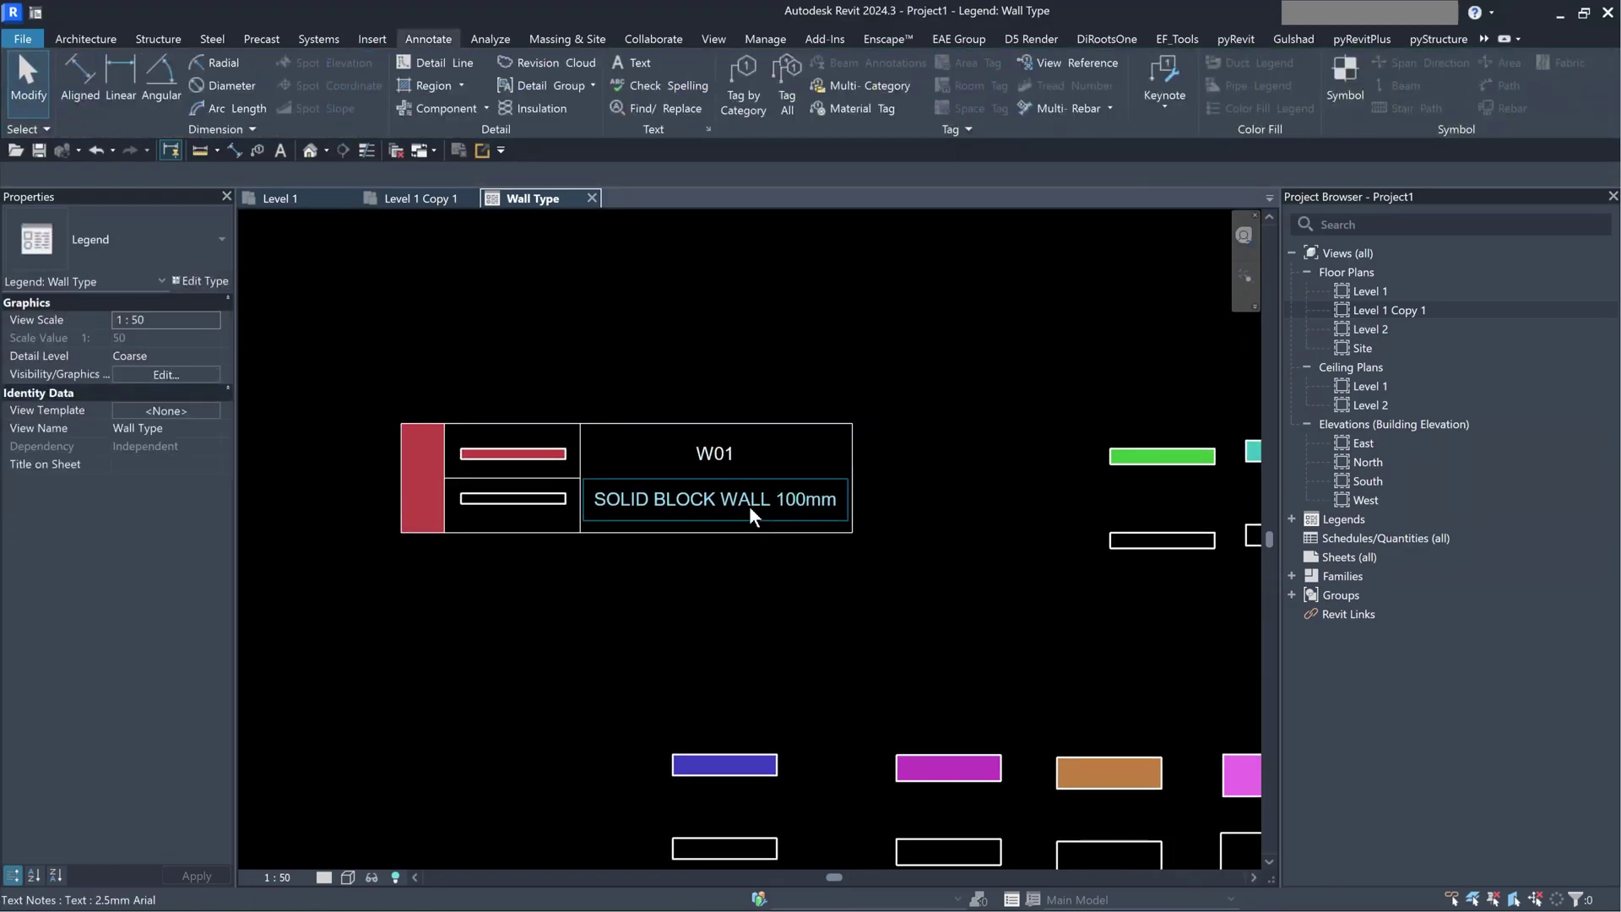
scroll(530, 486, up, 1)
- Abandon a started detail line and move the W01 label above the legend box
key(d)
key(l)
click(537, 500)
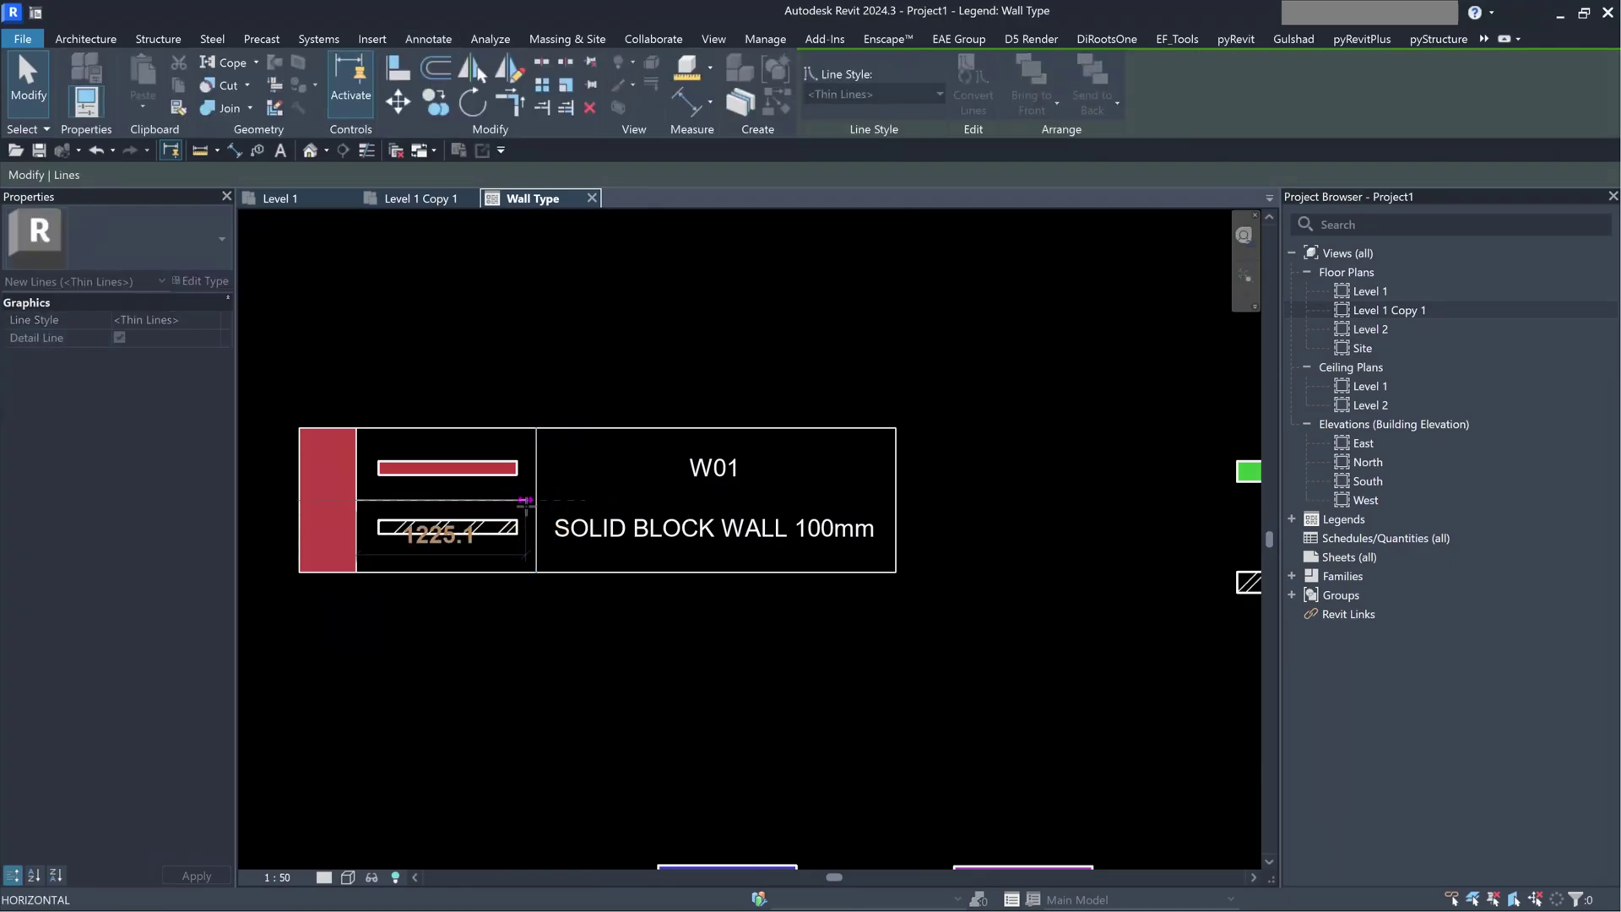
key(Escape)
click(701, 470)
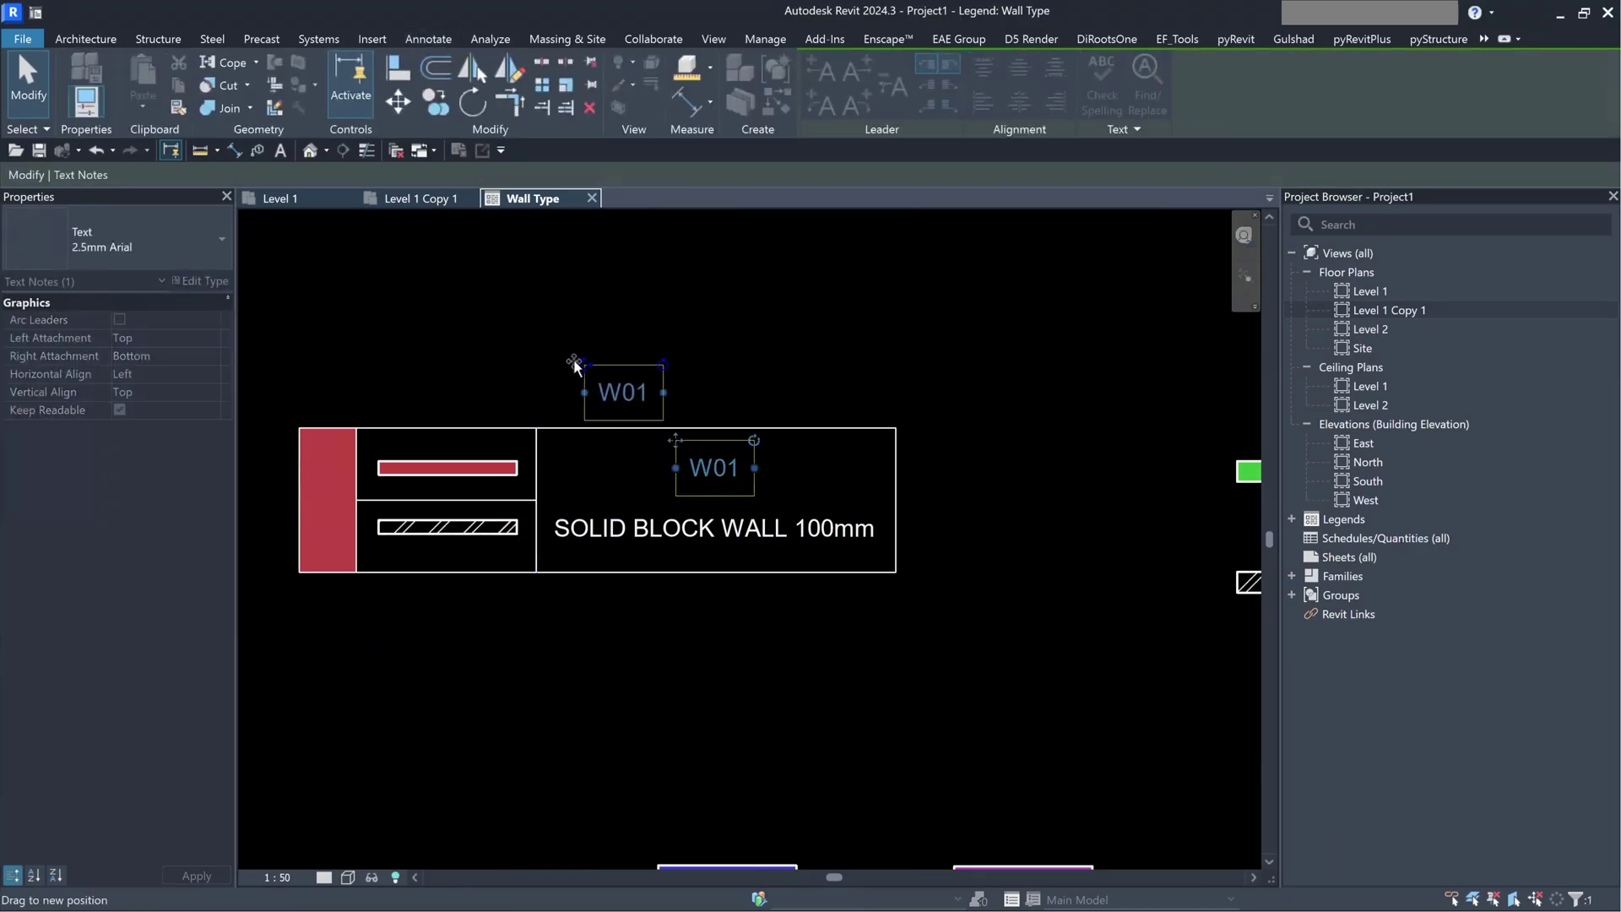
drag(650, 427, 537, 349)
key(Escape)
- Centre the description vertically in its row and lower the red swatch's top edge
click(626, 525)
drag(544, 505, 550, 472)
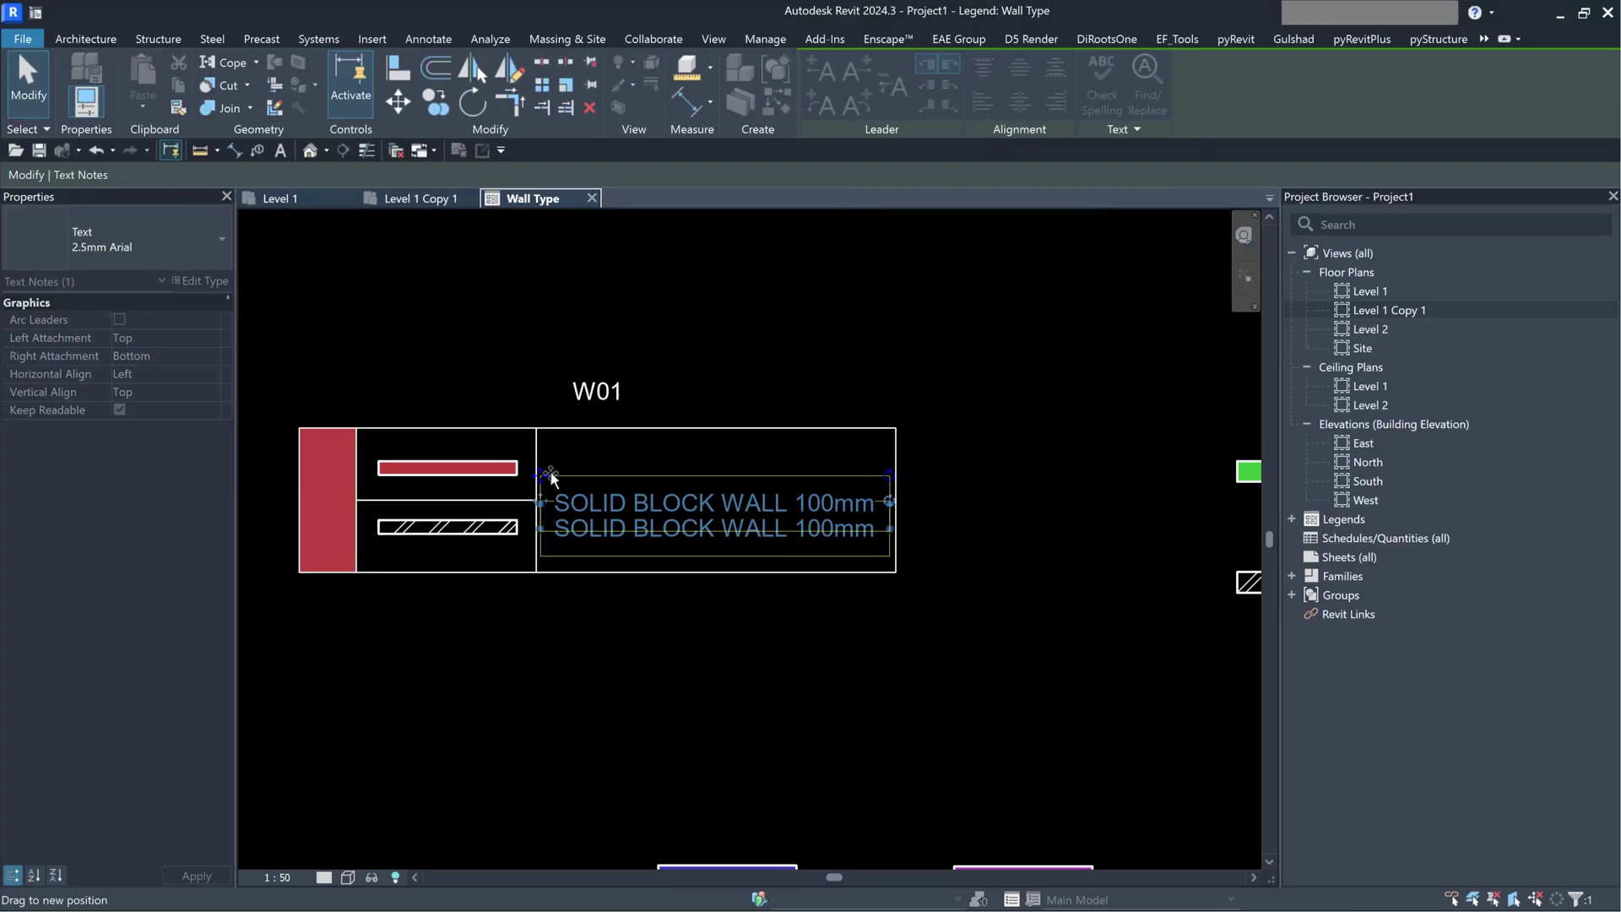
click(674, 677)
scroll(346, 524, up, 1)
click(320, 390)
drag(321, 390, 321, 405)
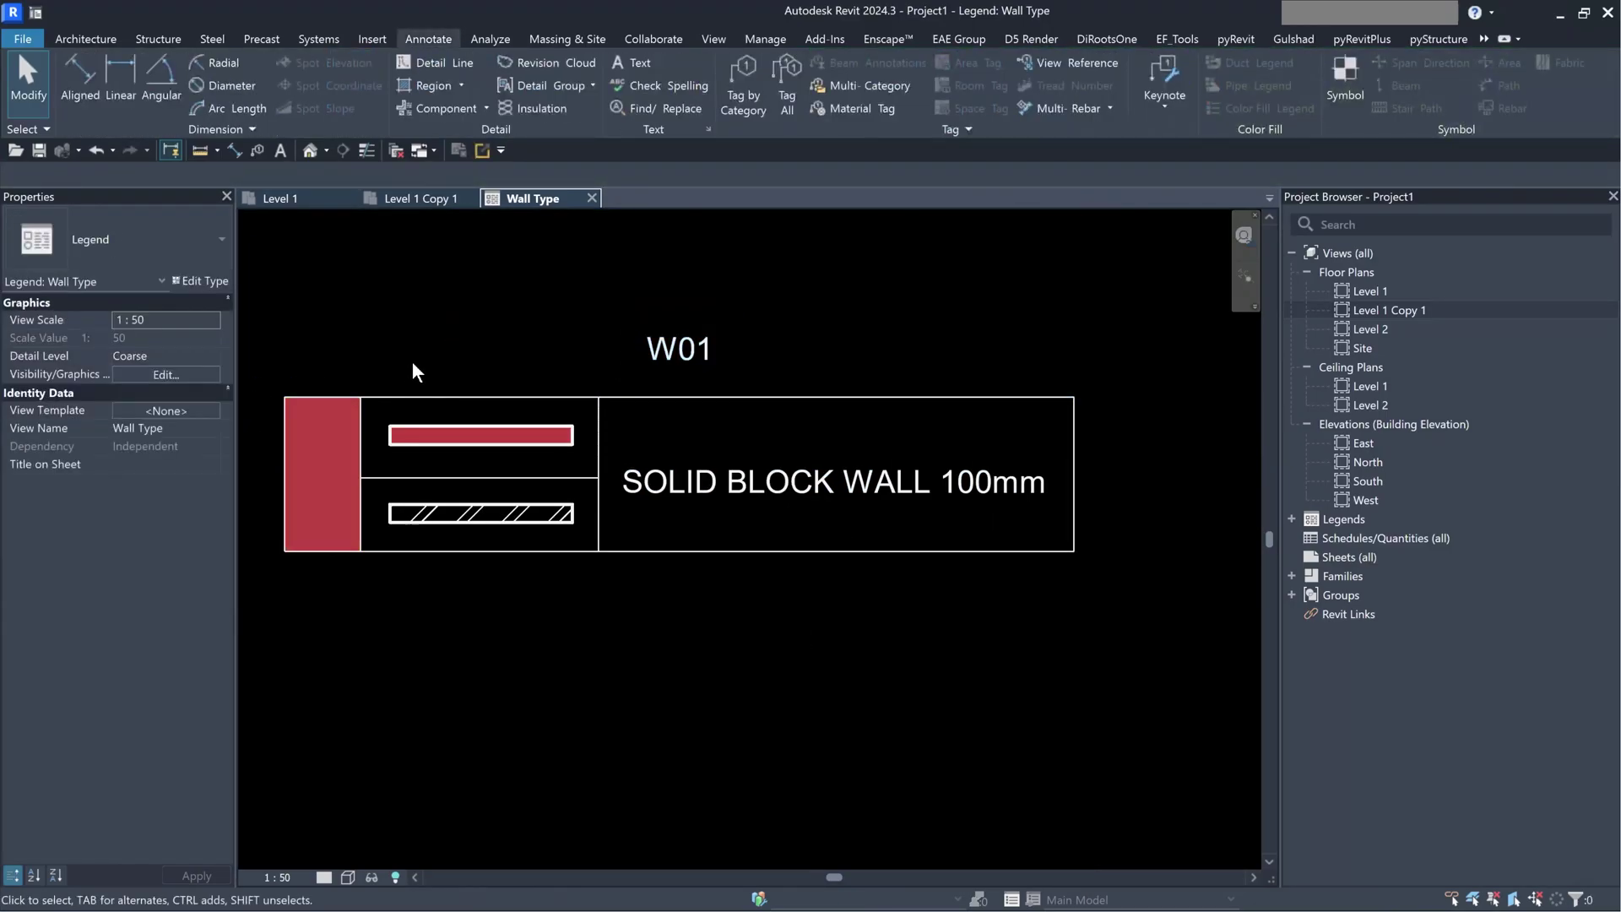
- Draw a detail-line header box above the row and move W01 down into it
key(d)
key(l)
click(285, 329)
click(1074, 397)
click(680, 333)
drag(629, 291, 629, 317)
click(1035, 685)
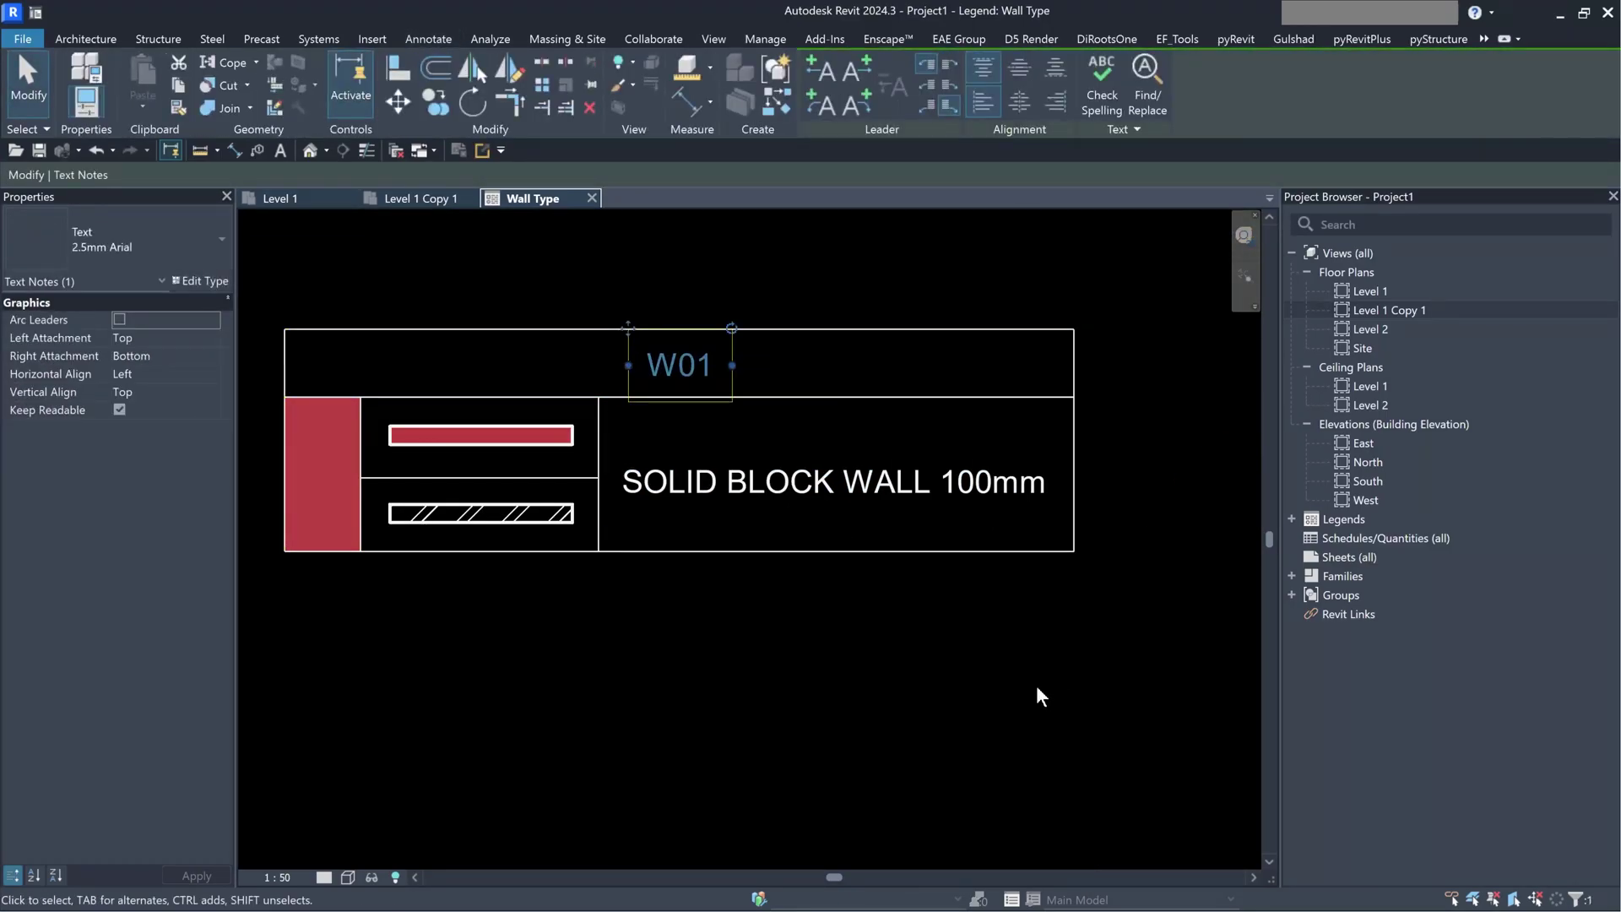
scroll(899, 512, down, 2)
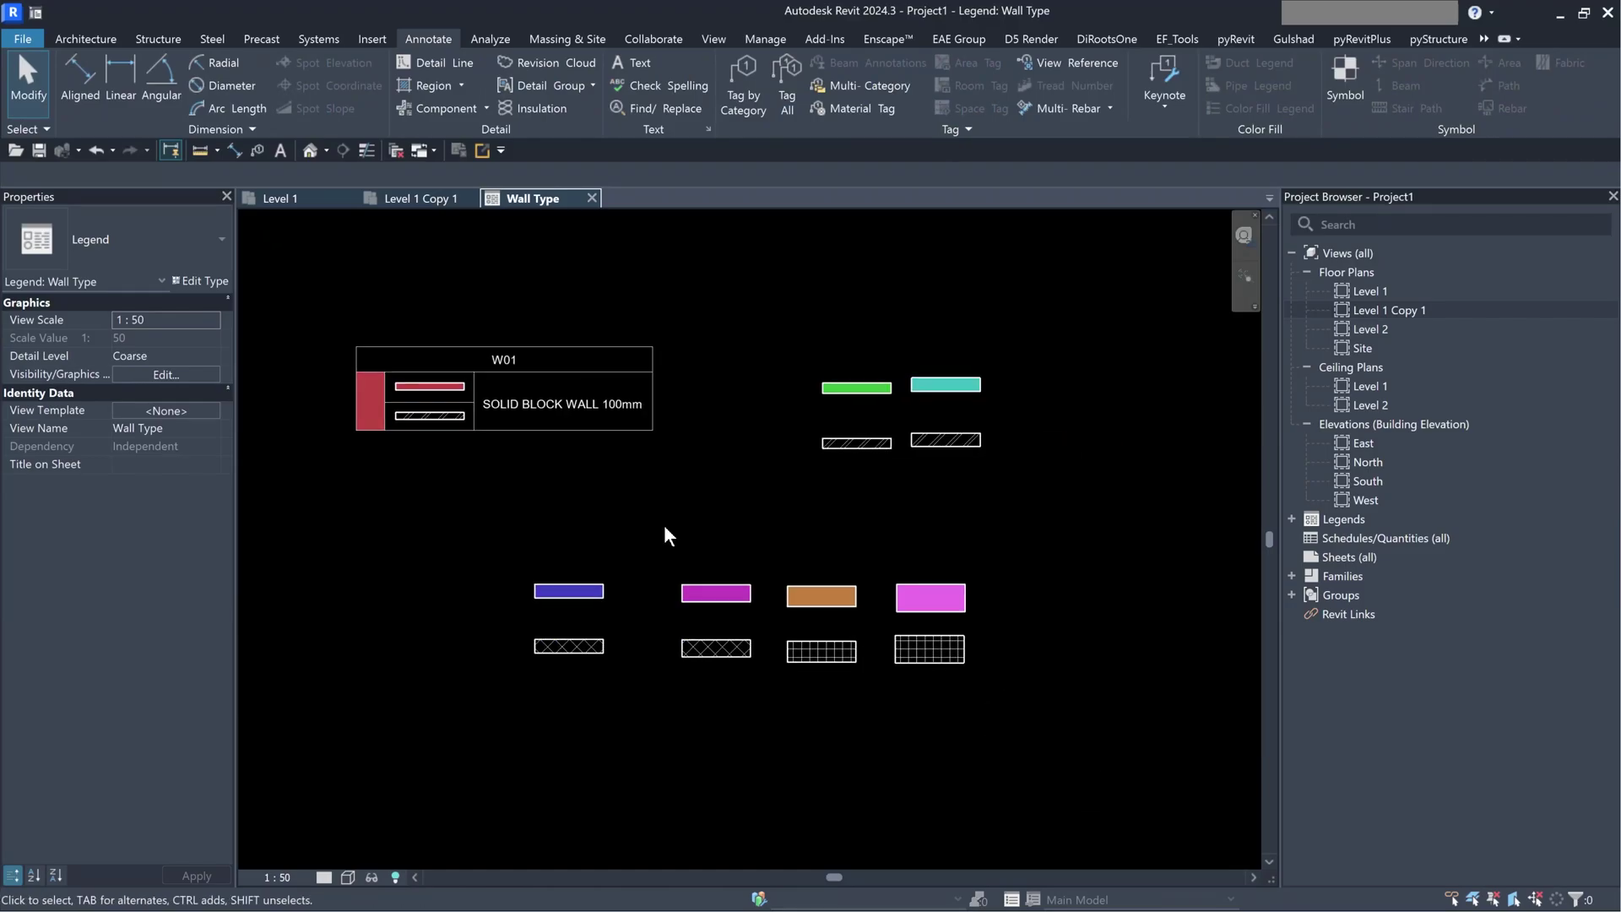
- Scroll through the Wall Type legend to review rows W01–W07 and their swatches
scroll(663, 524, up, 2)
scroll(555, 433, down, 2)
scroll(834, 691, up, 2)
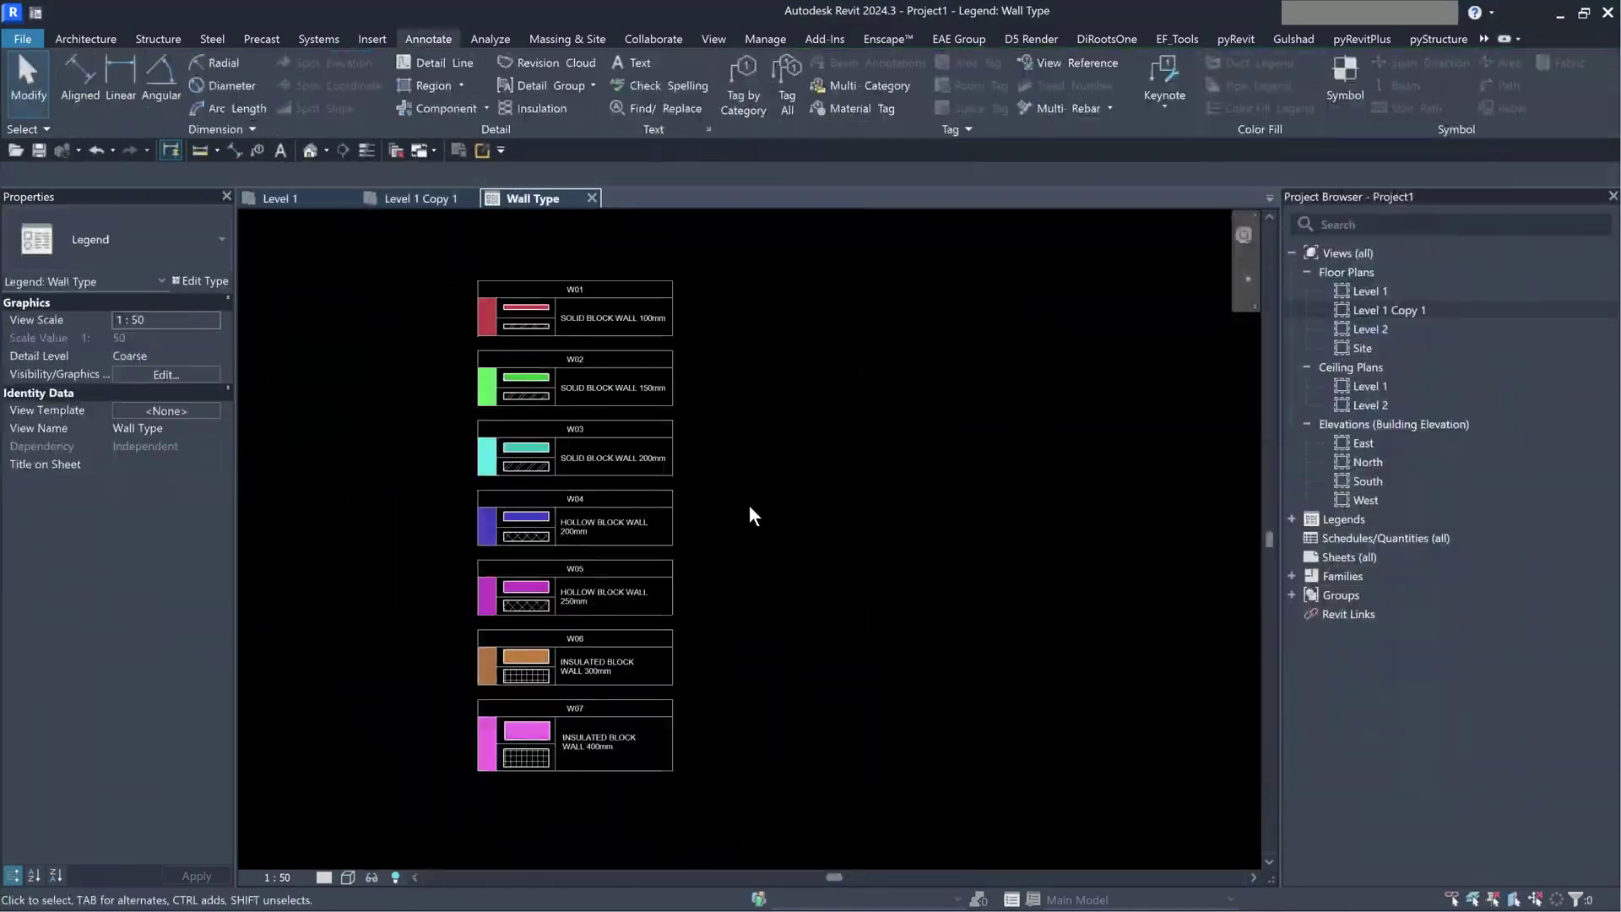
scroll(478, 376, up, 5)
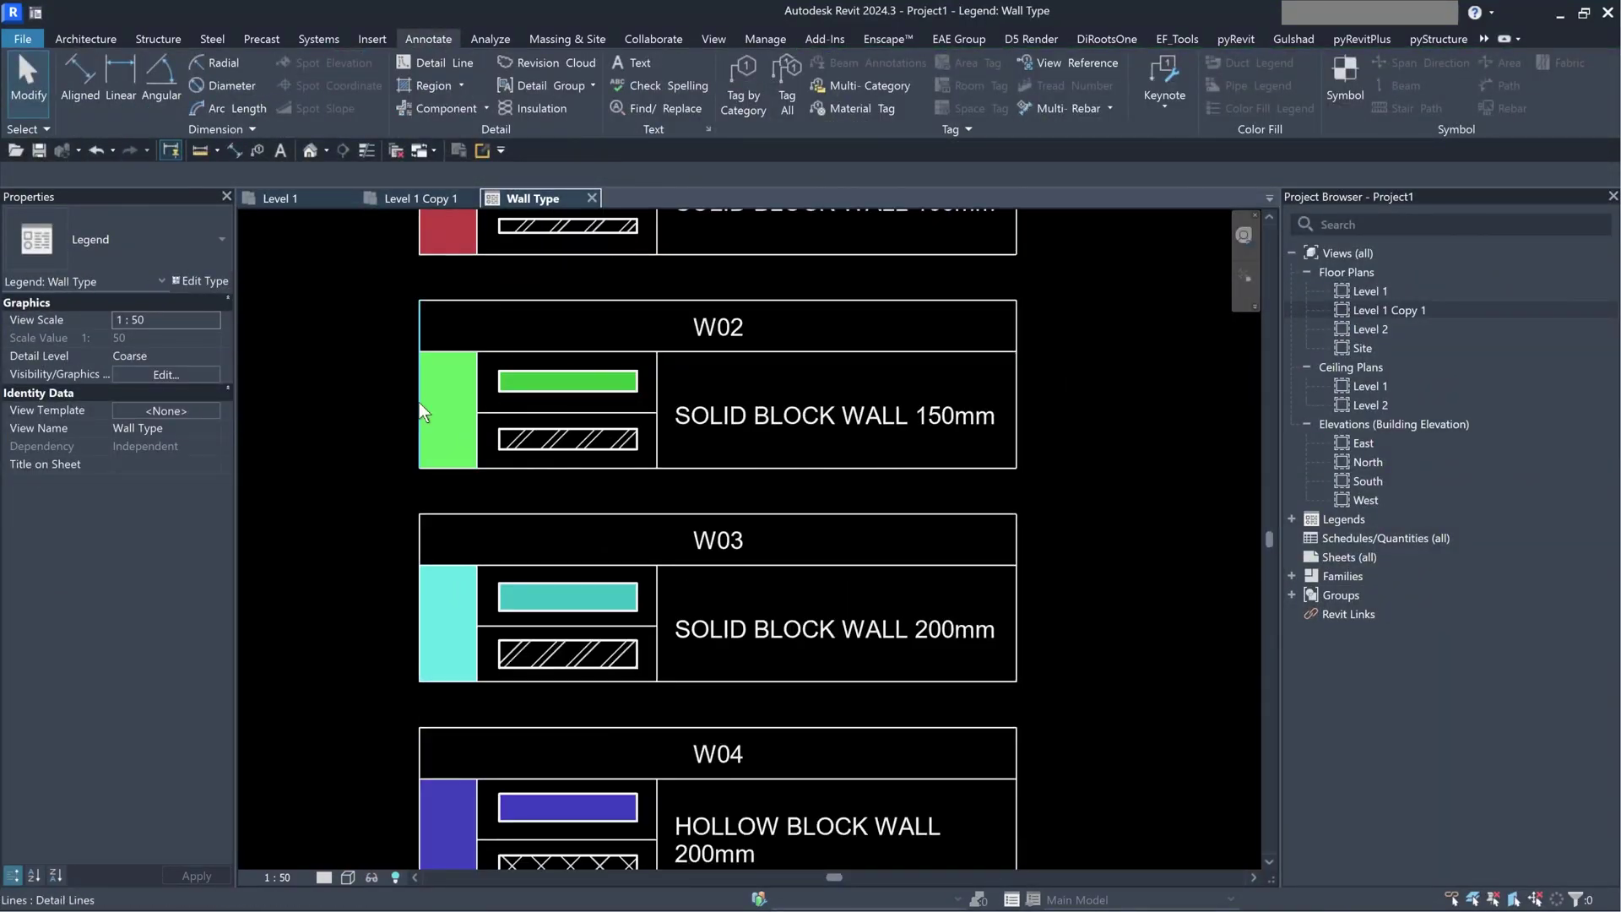
scroll(591, 472, down, 1)
scroll(655, 261, down, 1)
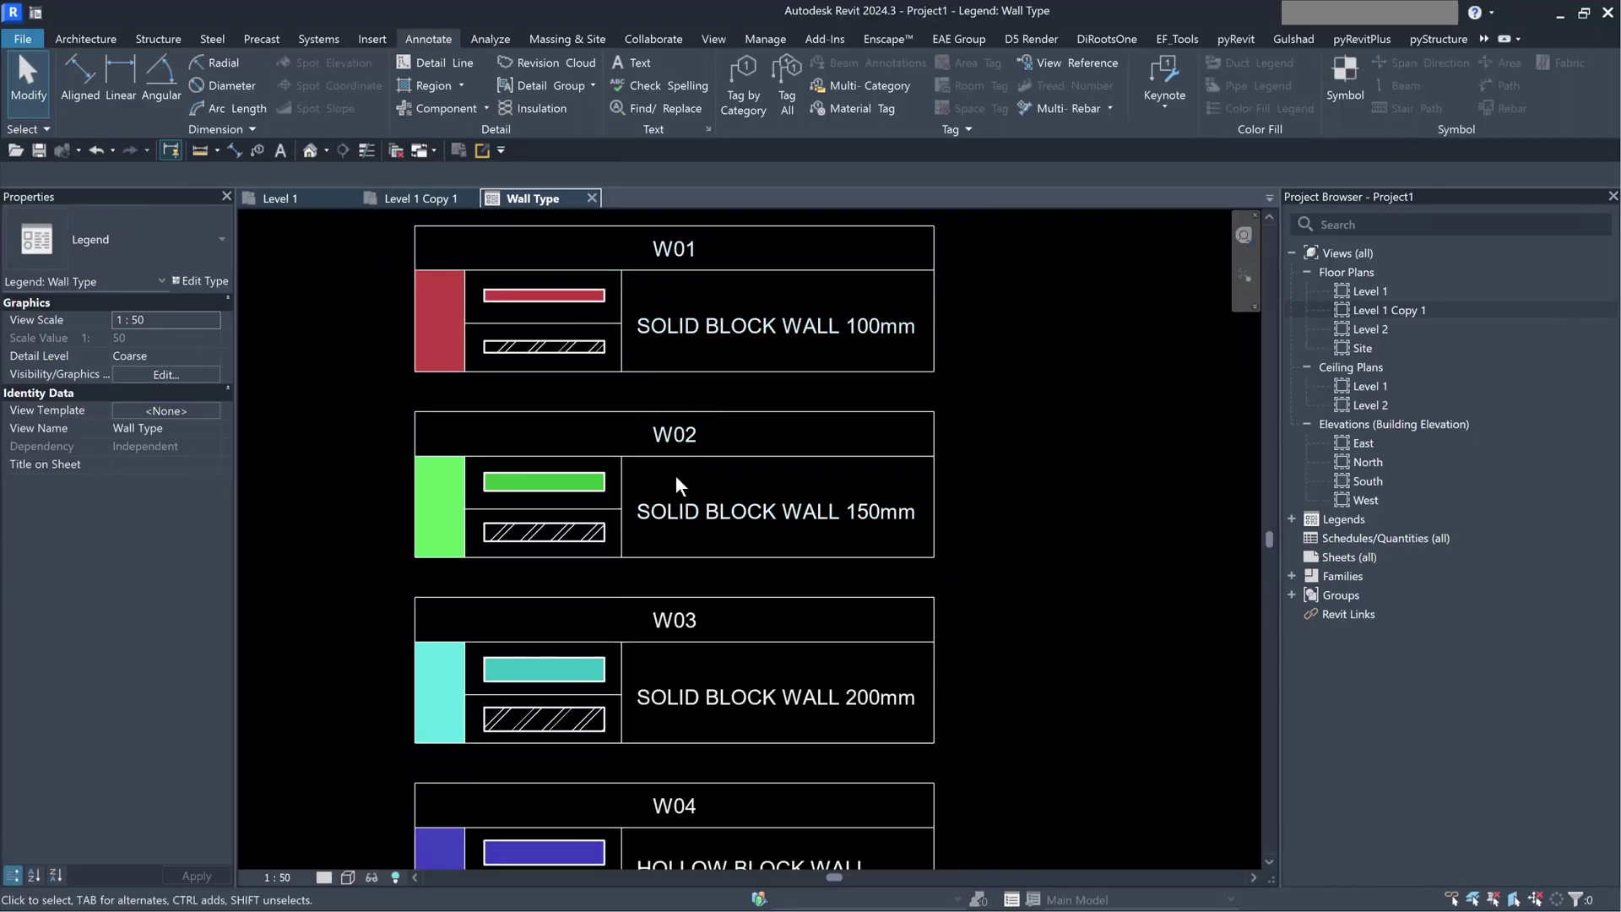
scroll(674, 549, down, 1)
scroll(642, 507, down, 2)
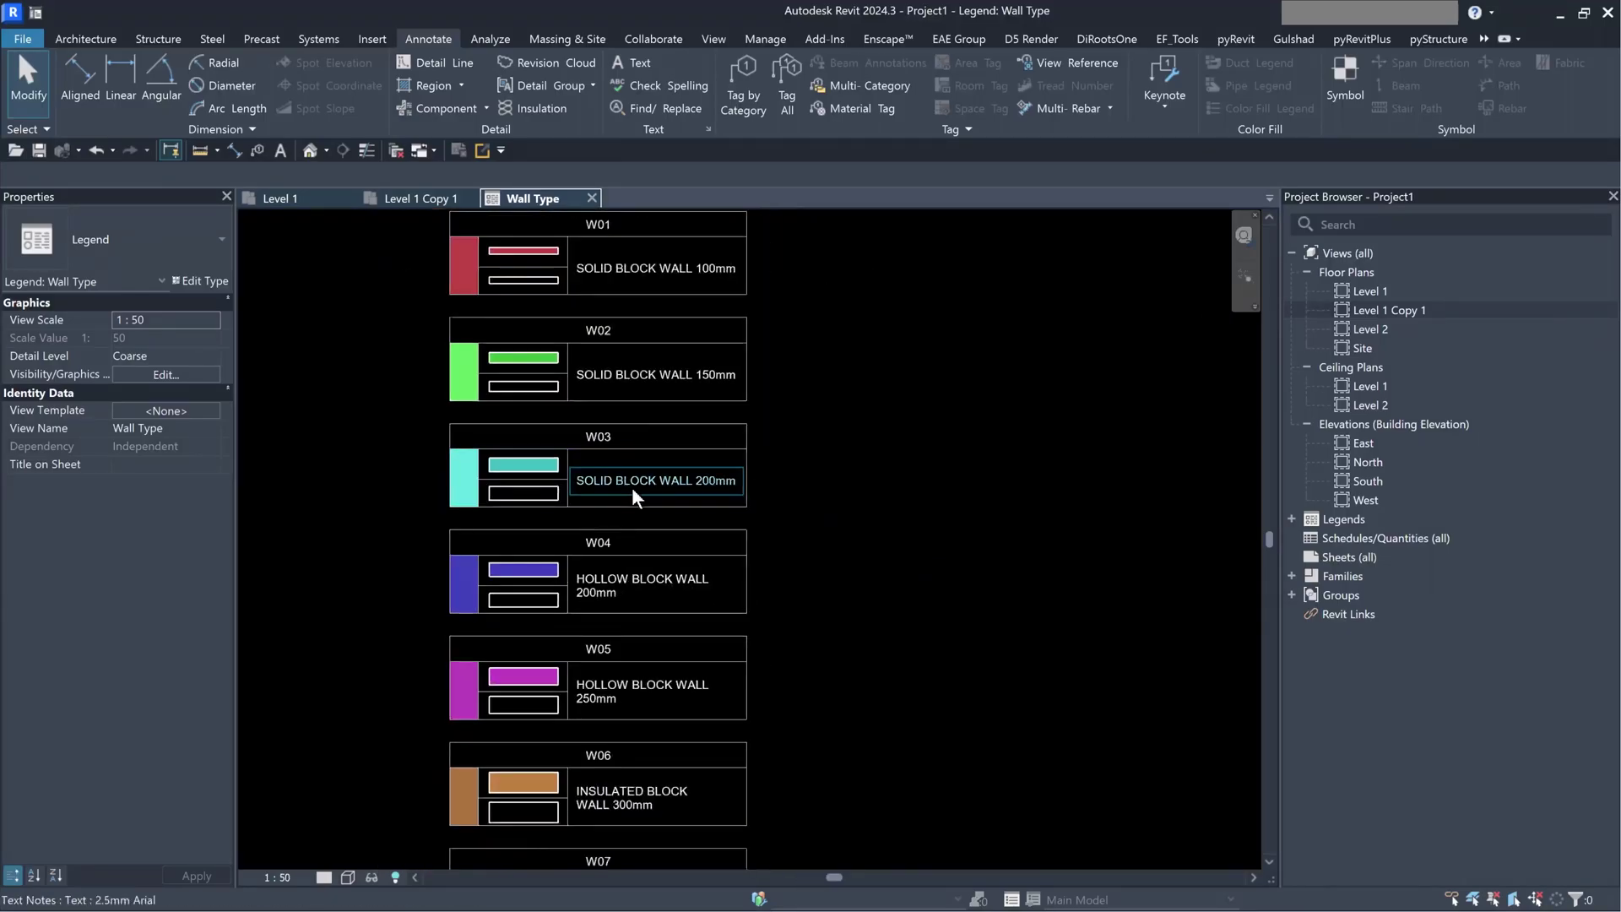
- On the Level 1 plan, set the Type Mark of the GA-SB-100 wall type
click(313, 198)
click(507, 292)
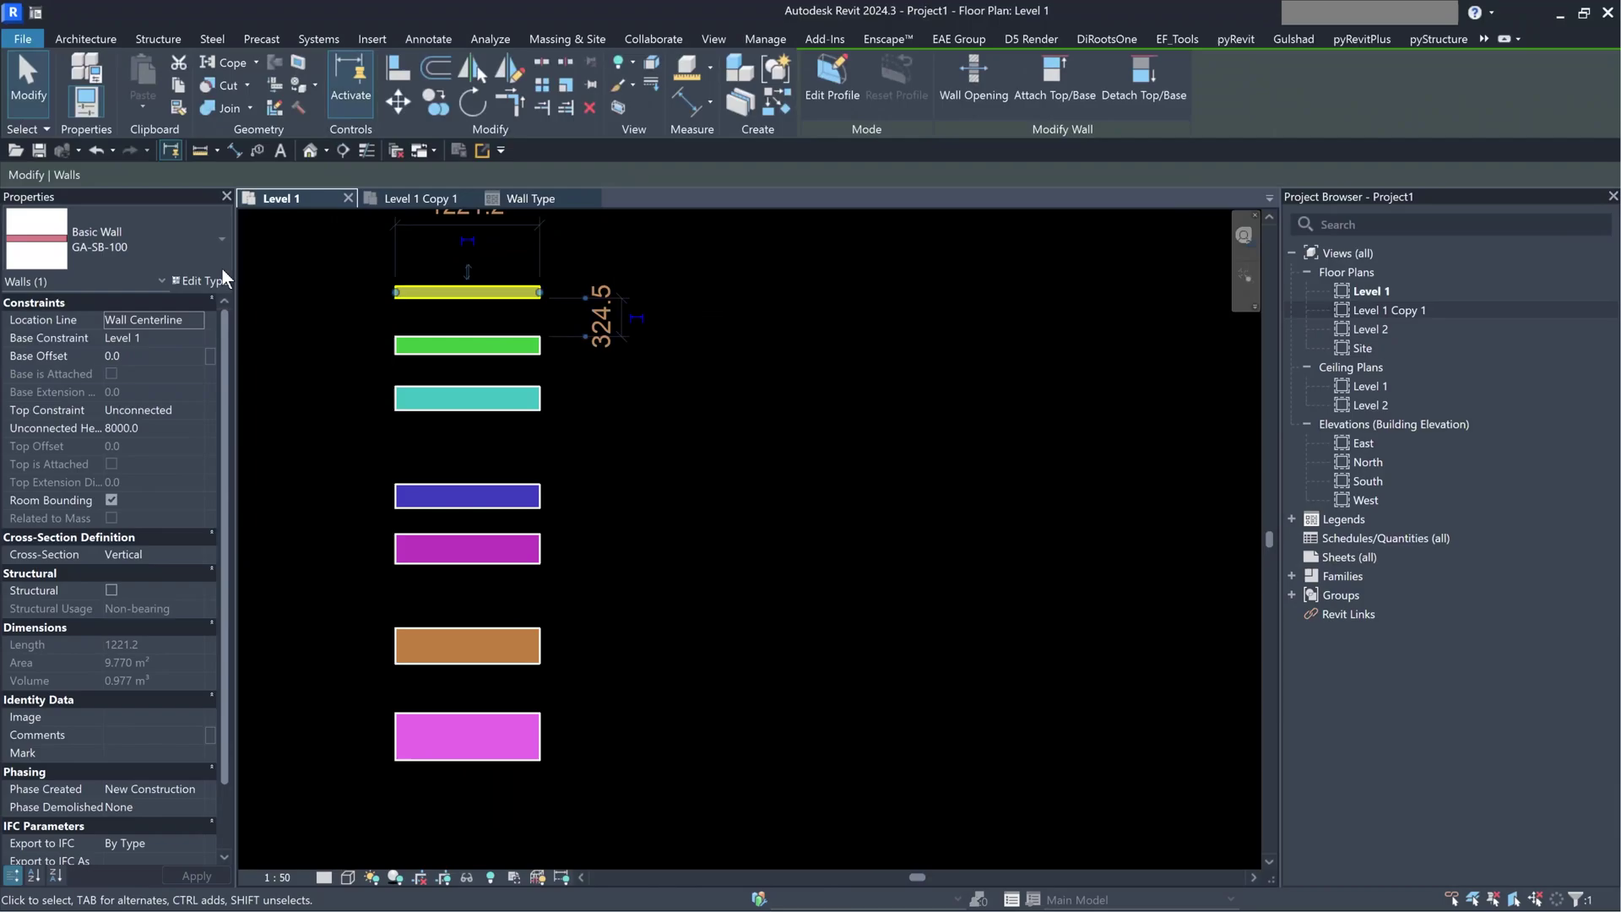
click(203, 280)
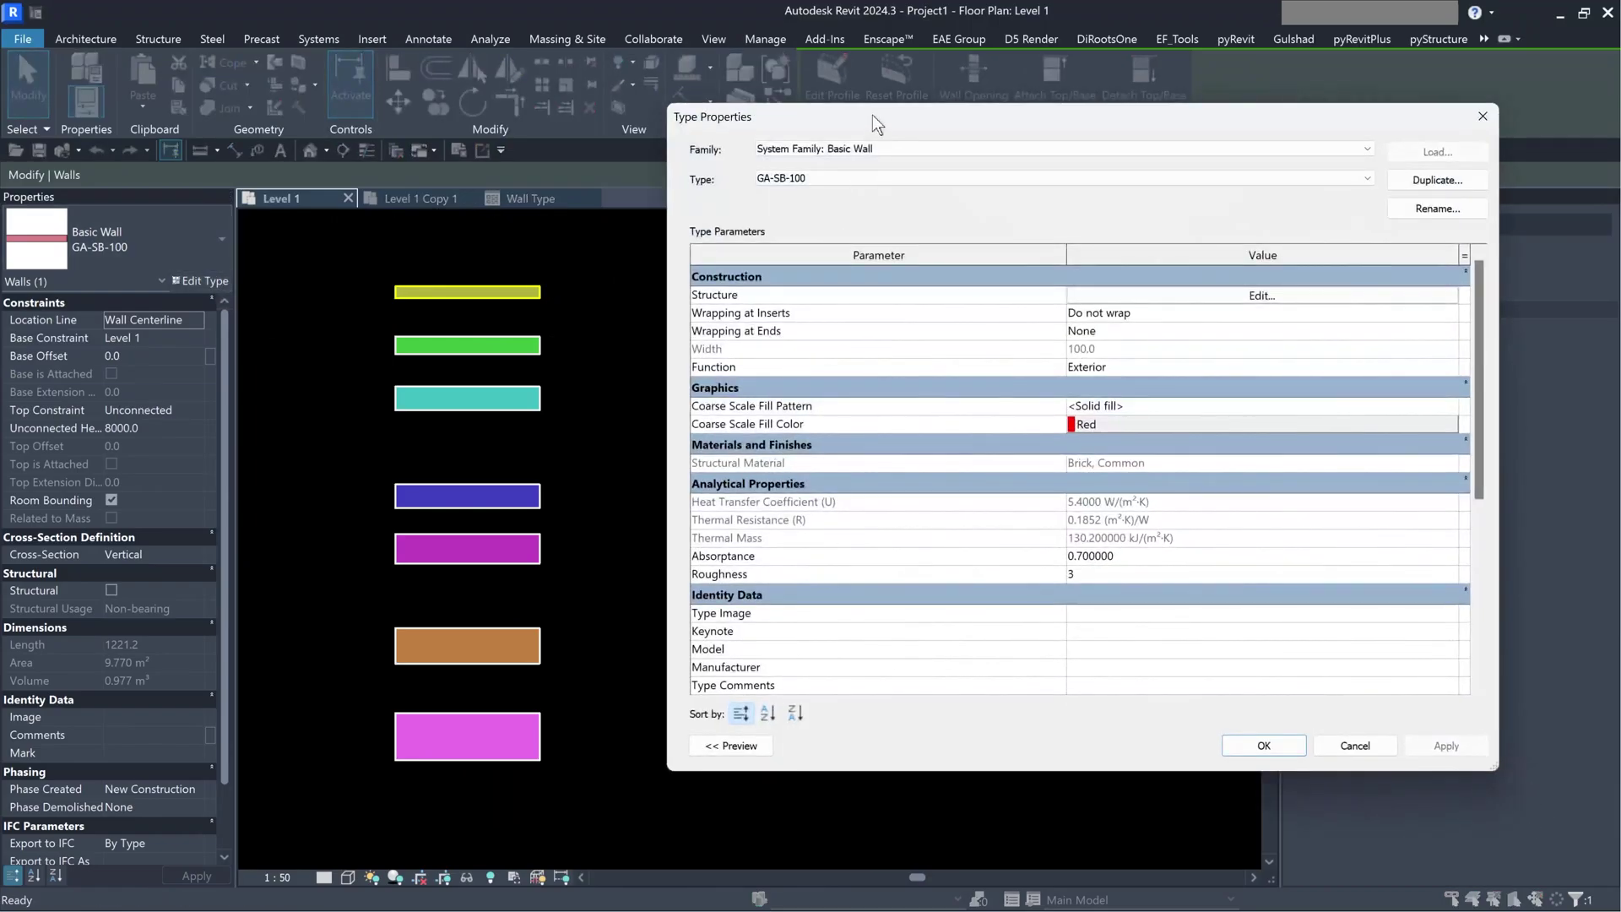
drag(873, 125, 735, 95)
scroll(780, 524, down, 5)
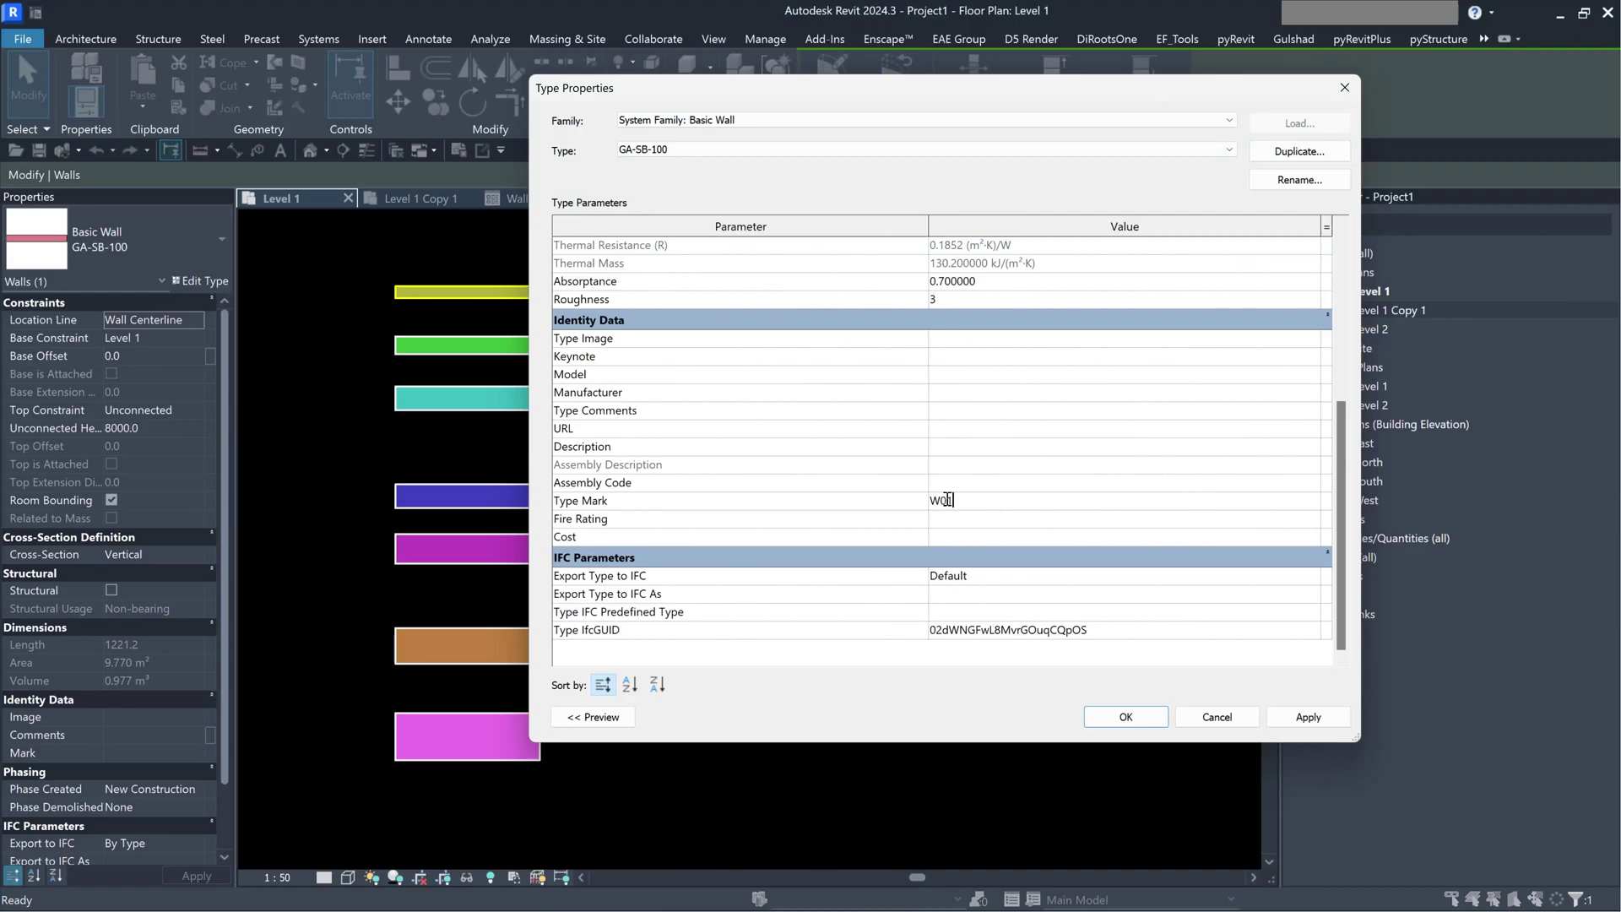
click(1121, 717)
click(807, 579)
- Set the Type Mark of the GA-SB-150 wall type
click(507, 345)
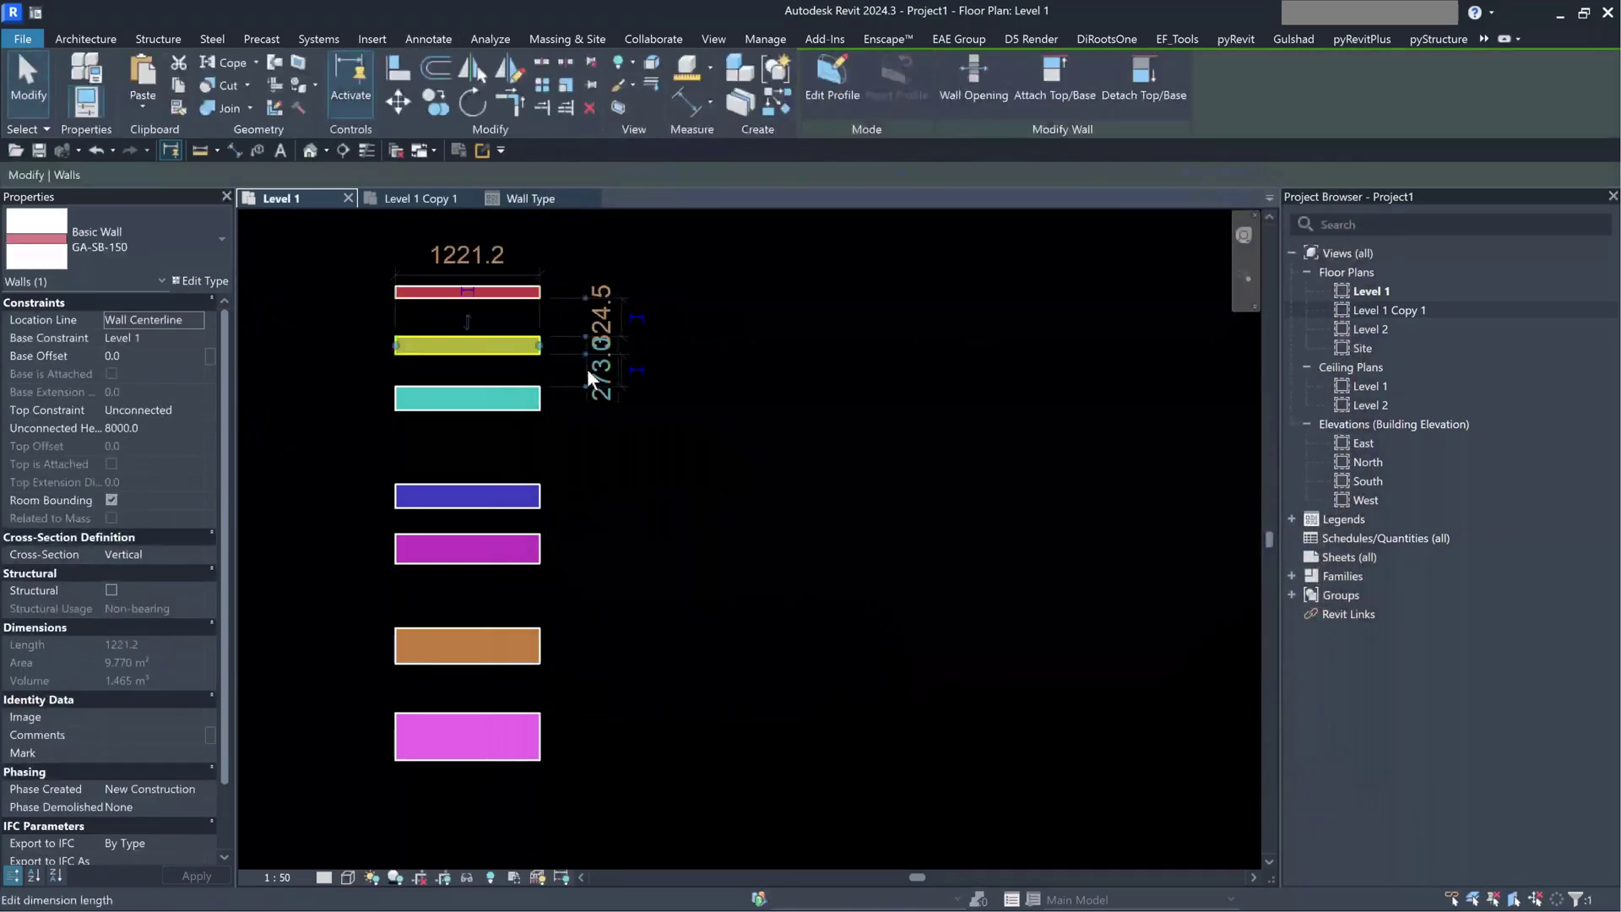
click(199, 280)
scroll(624, 561, down, 5)
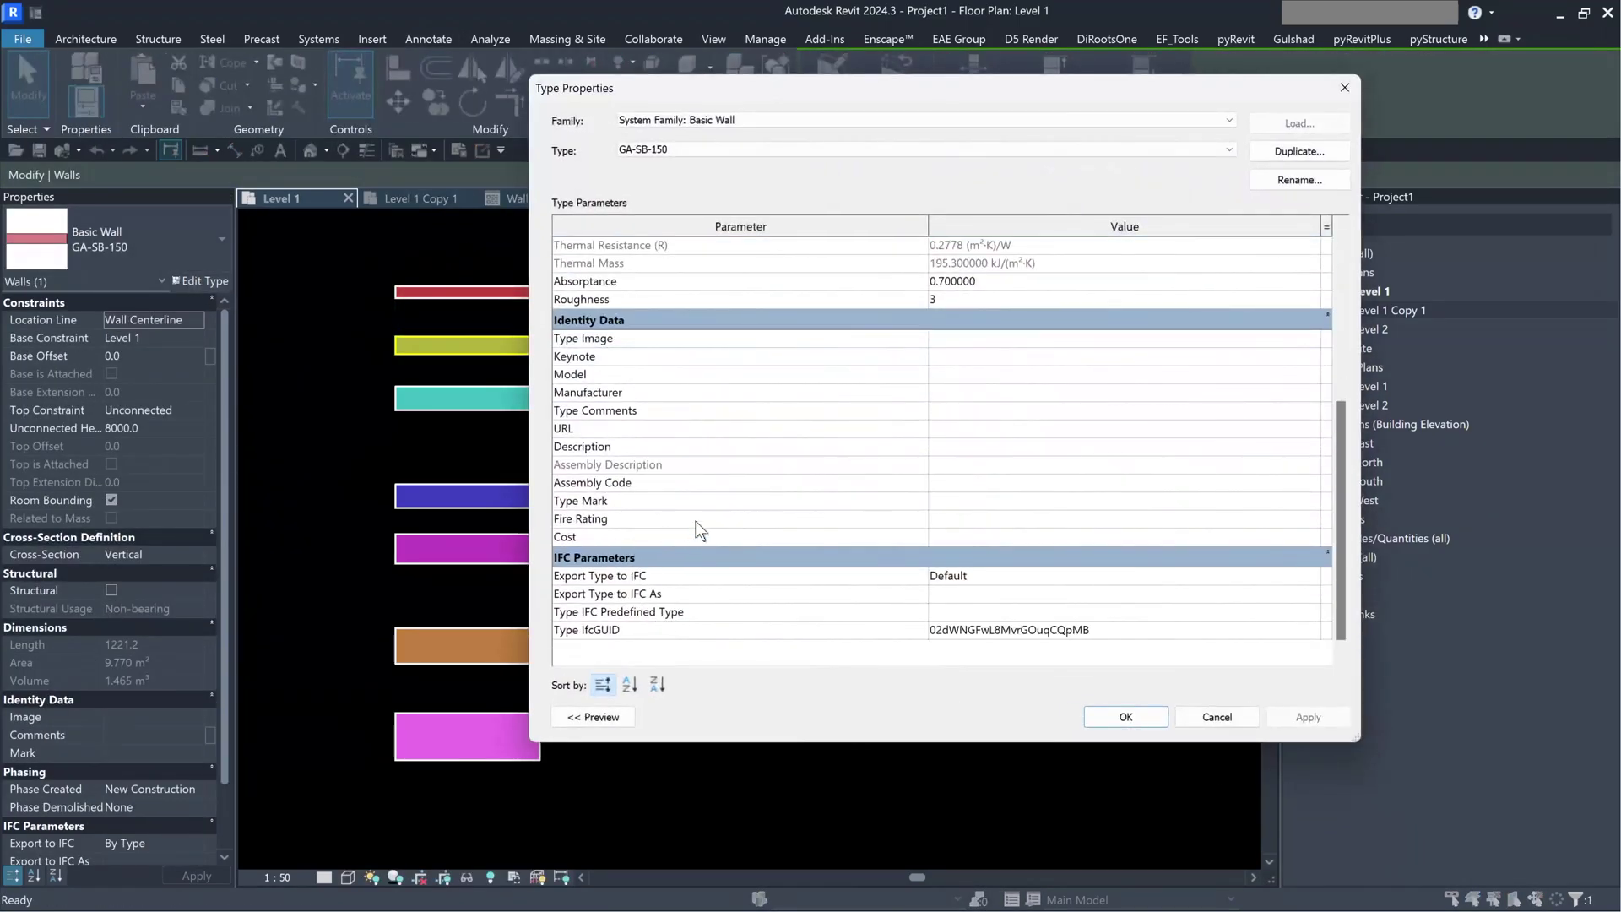
click(949, 501)
click(1148, 716)
- Set the Type Mark of the GA-SB-200 wall type
click(478, 405)
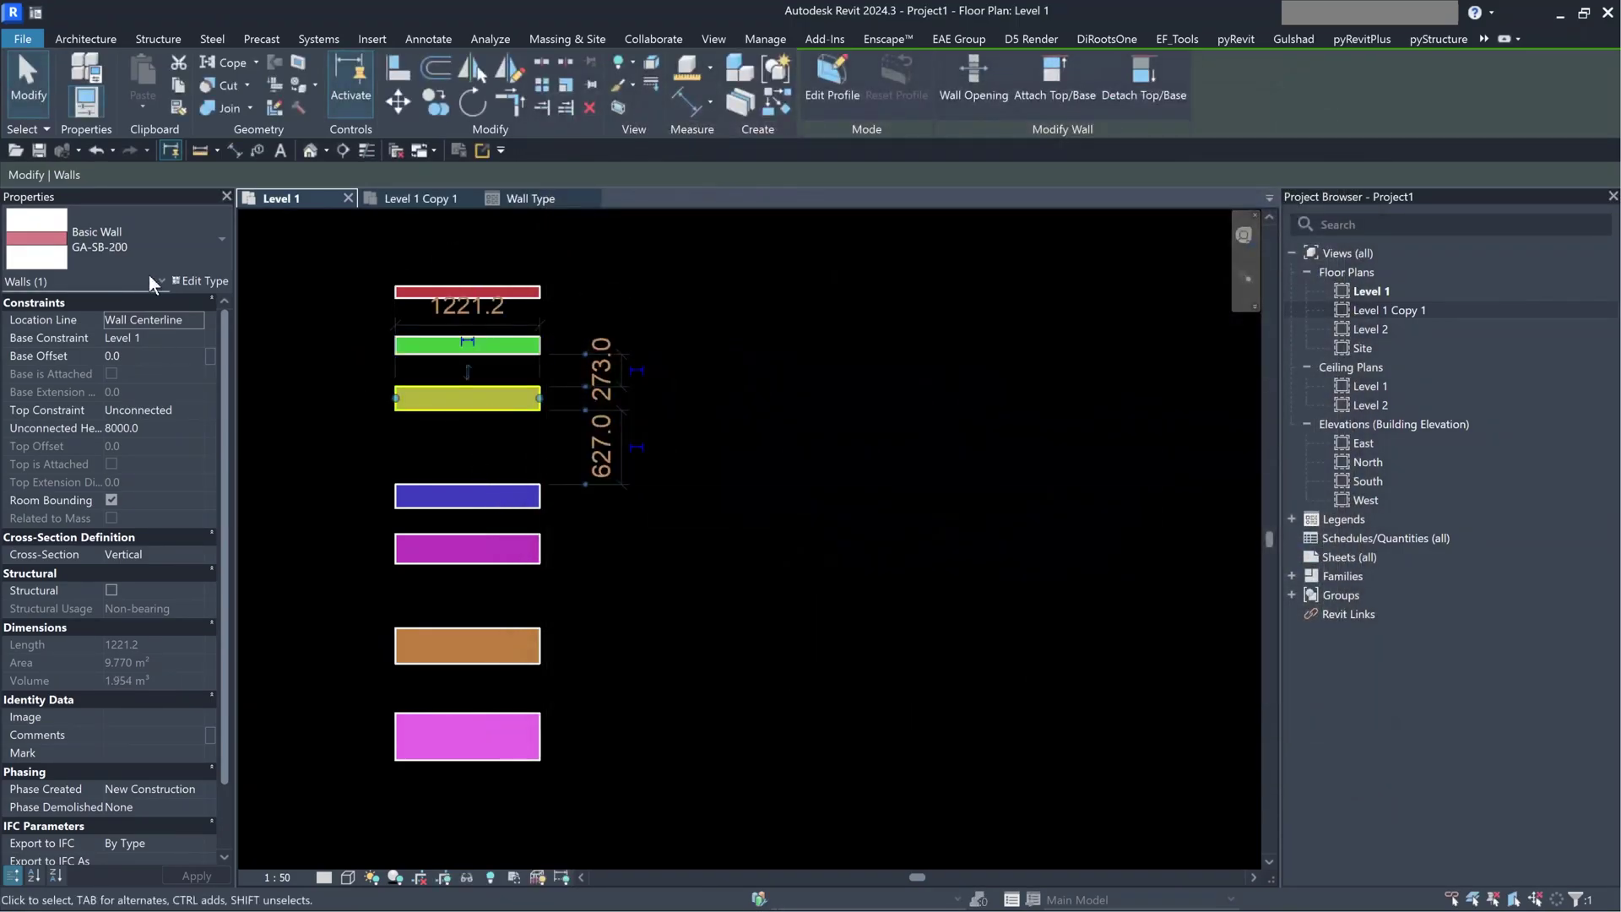
click(203, 282)
scroll(844, 464, down, 5)
click(961, 501)
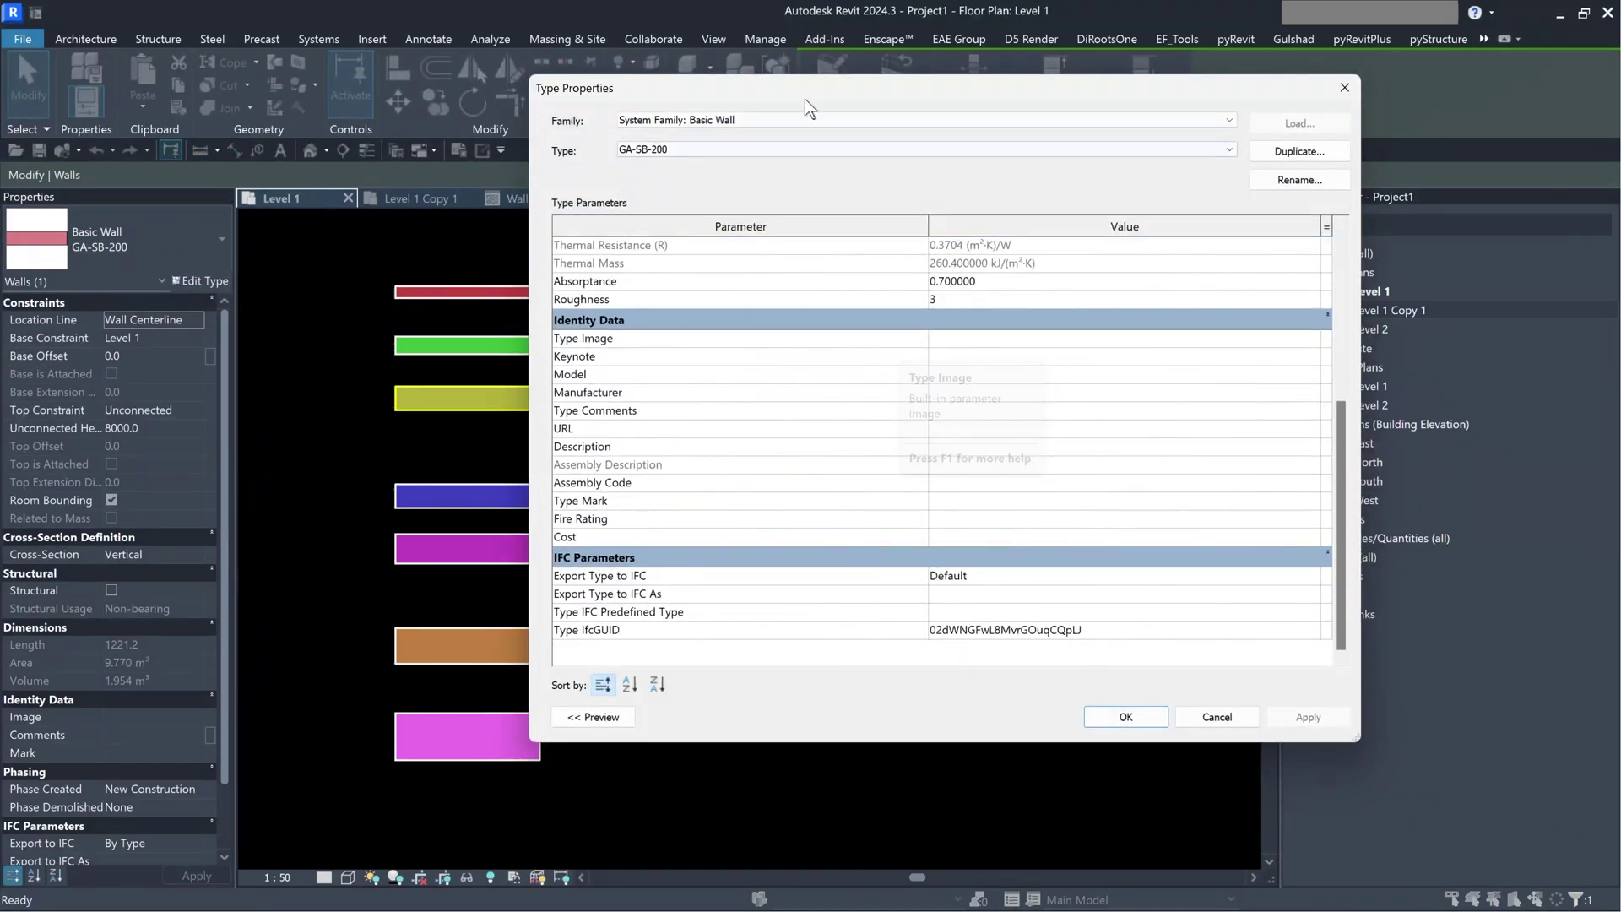
click(1126, 716)
- Enter a W Type Mark for the GA-HB-250 wall type, then cancel out of GA-TB-400
click(467, 495)
click(203, 282)
click(1242, 724)
click(467, 550)
text(W)
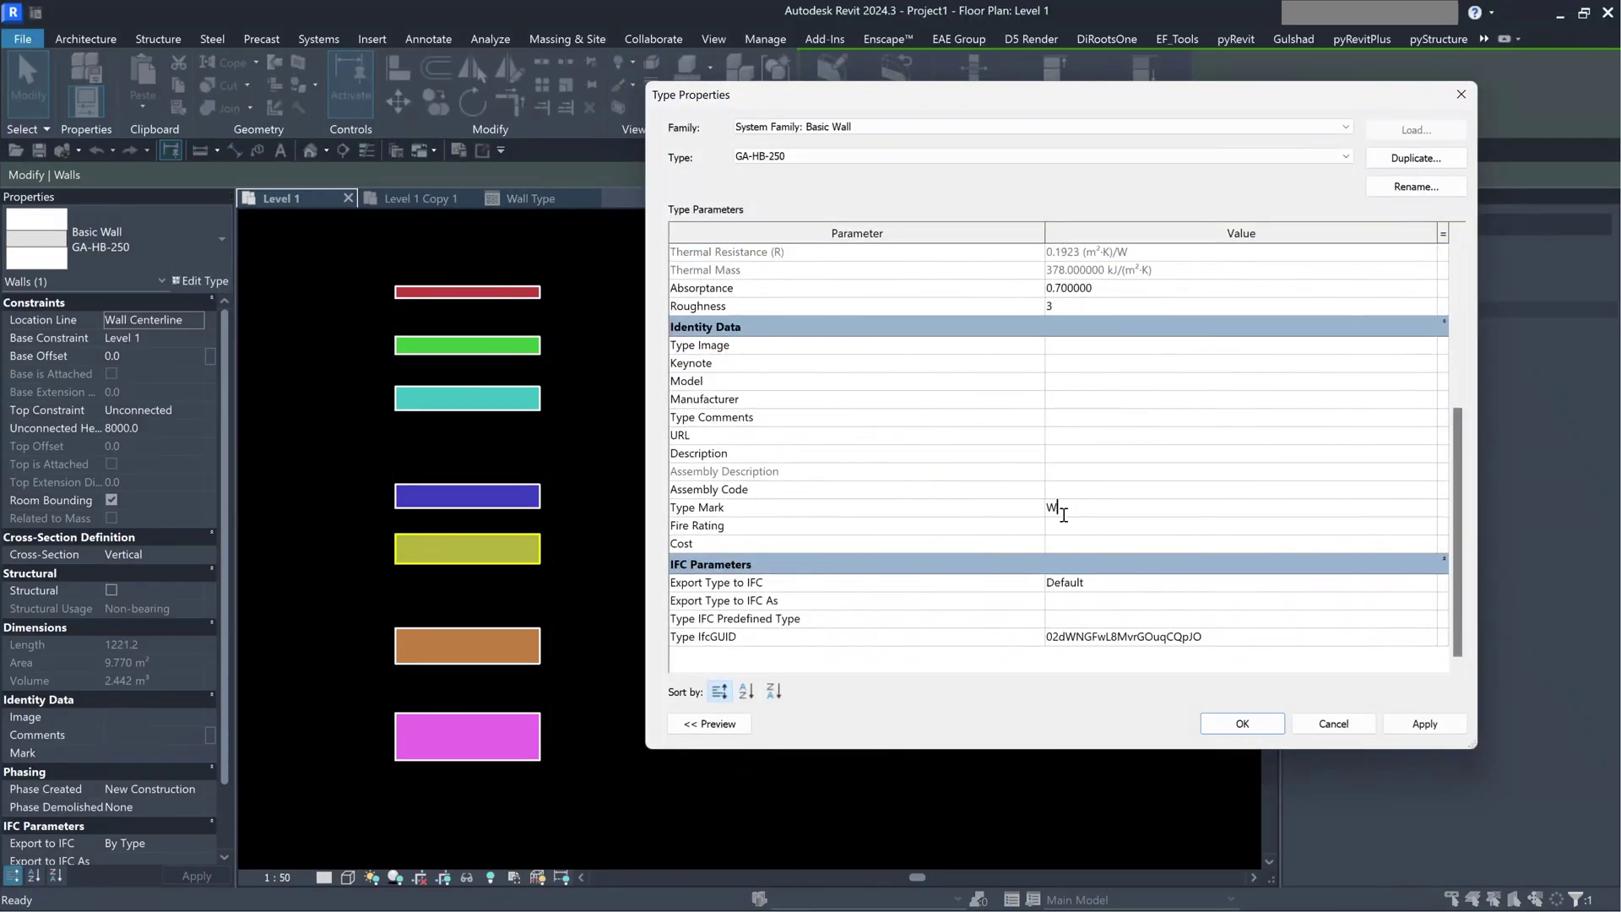
click(1242, 723)
click(202, 282)
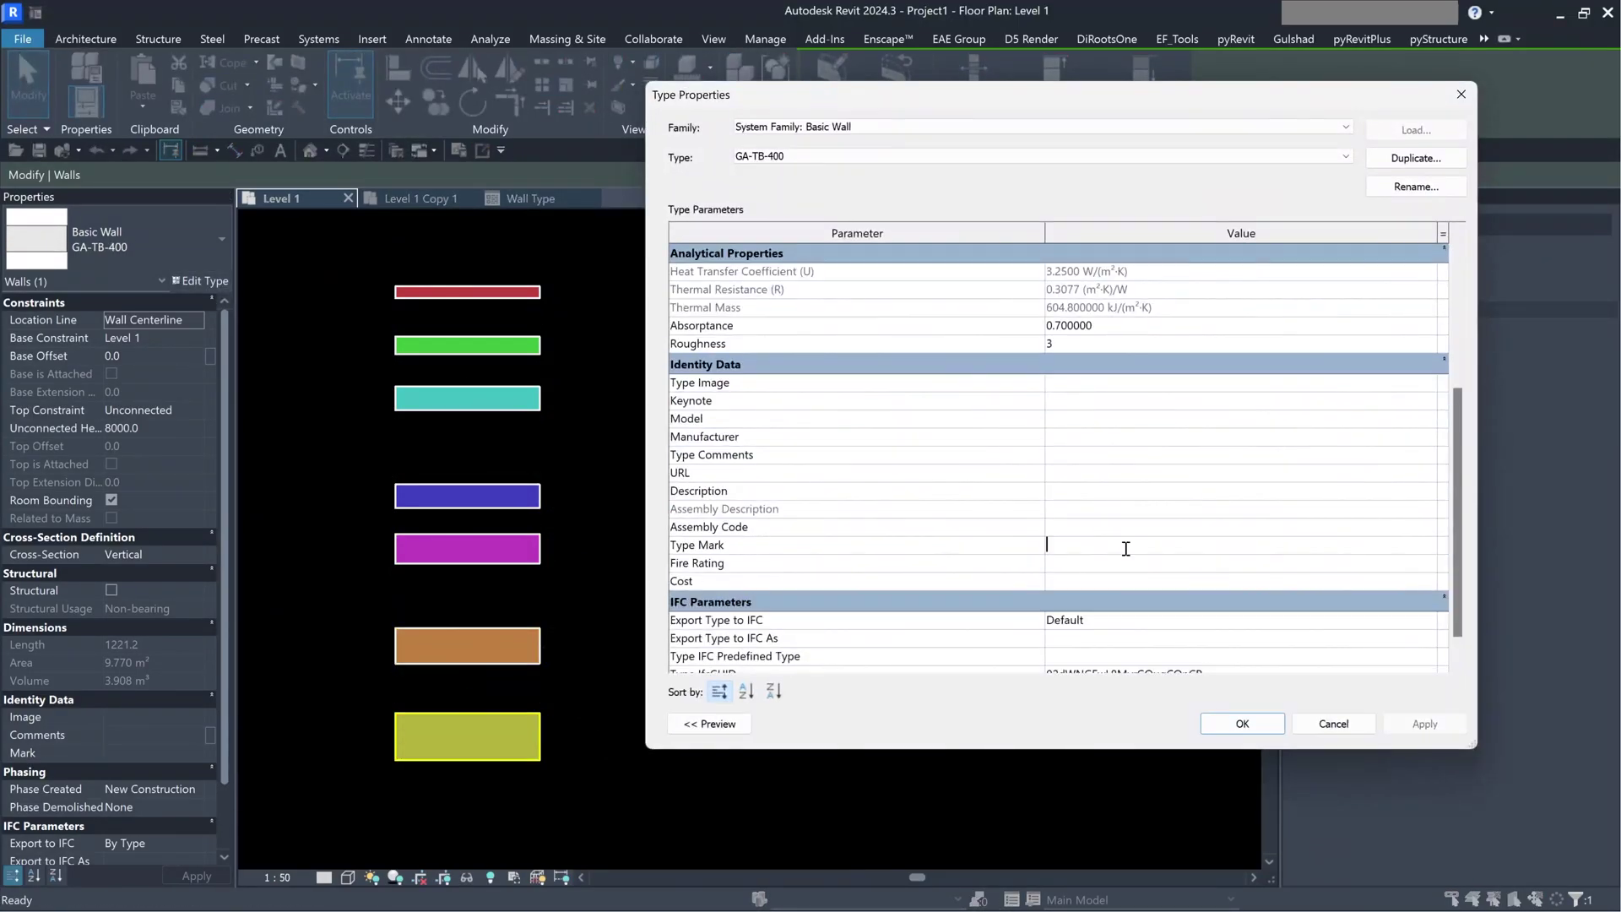
key(Escape)
key(Escape)
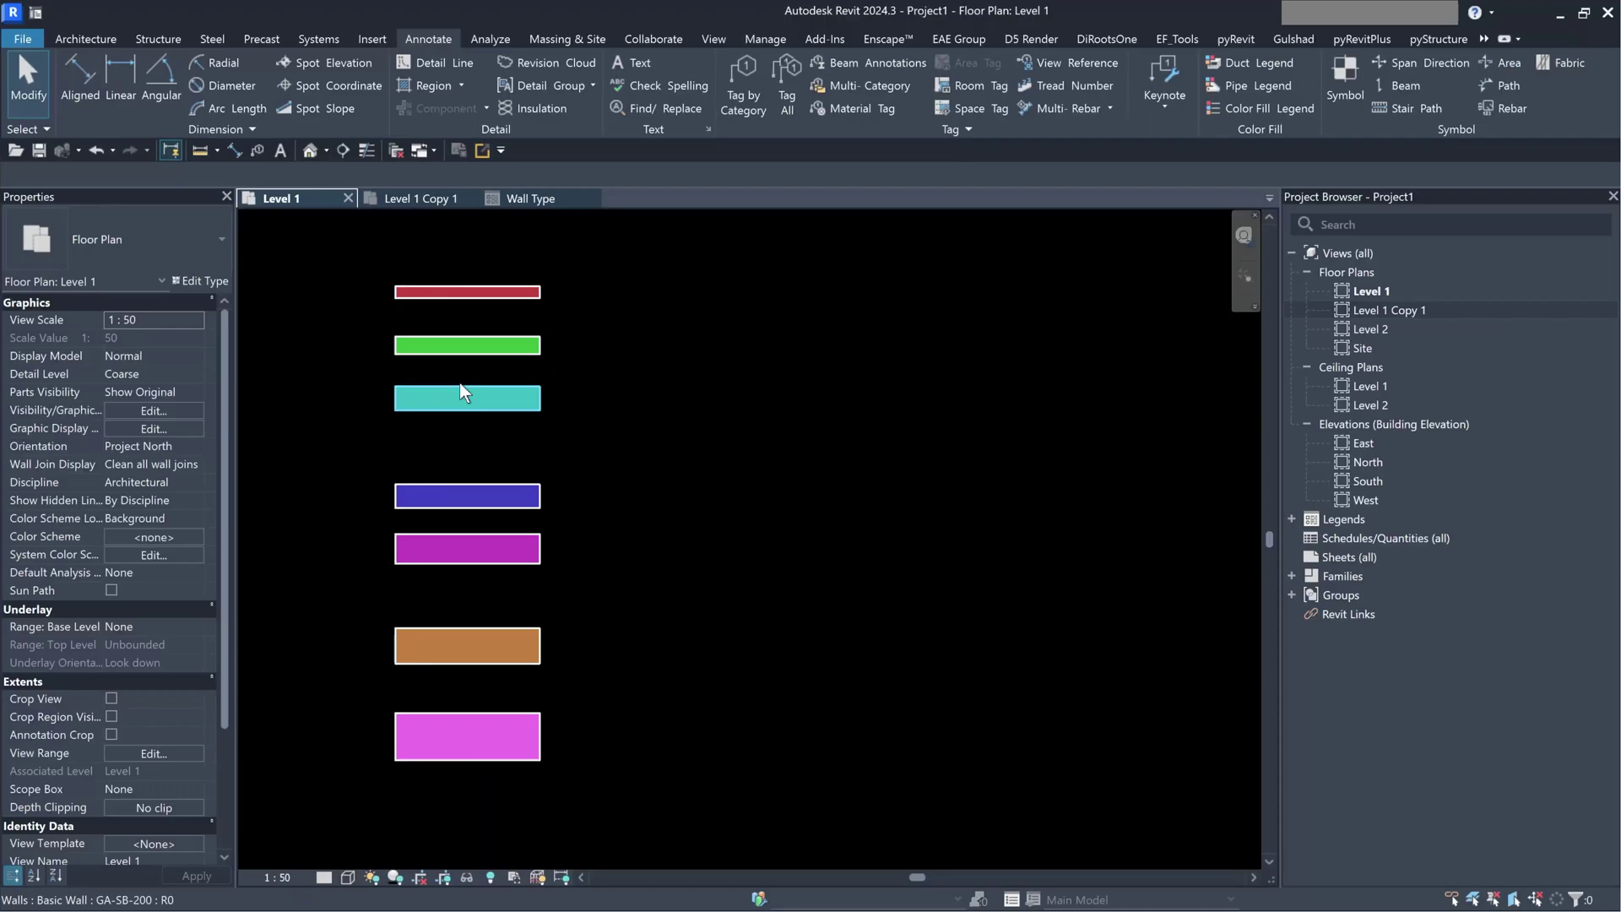
- Check the Wall Type legend and Level 1 Copy 1, then return to the Level 1 plan
click(530, 199)
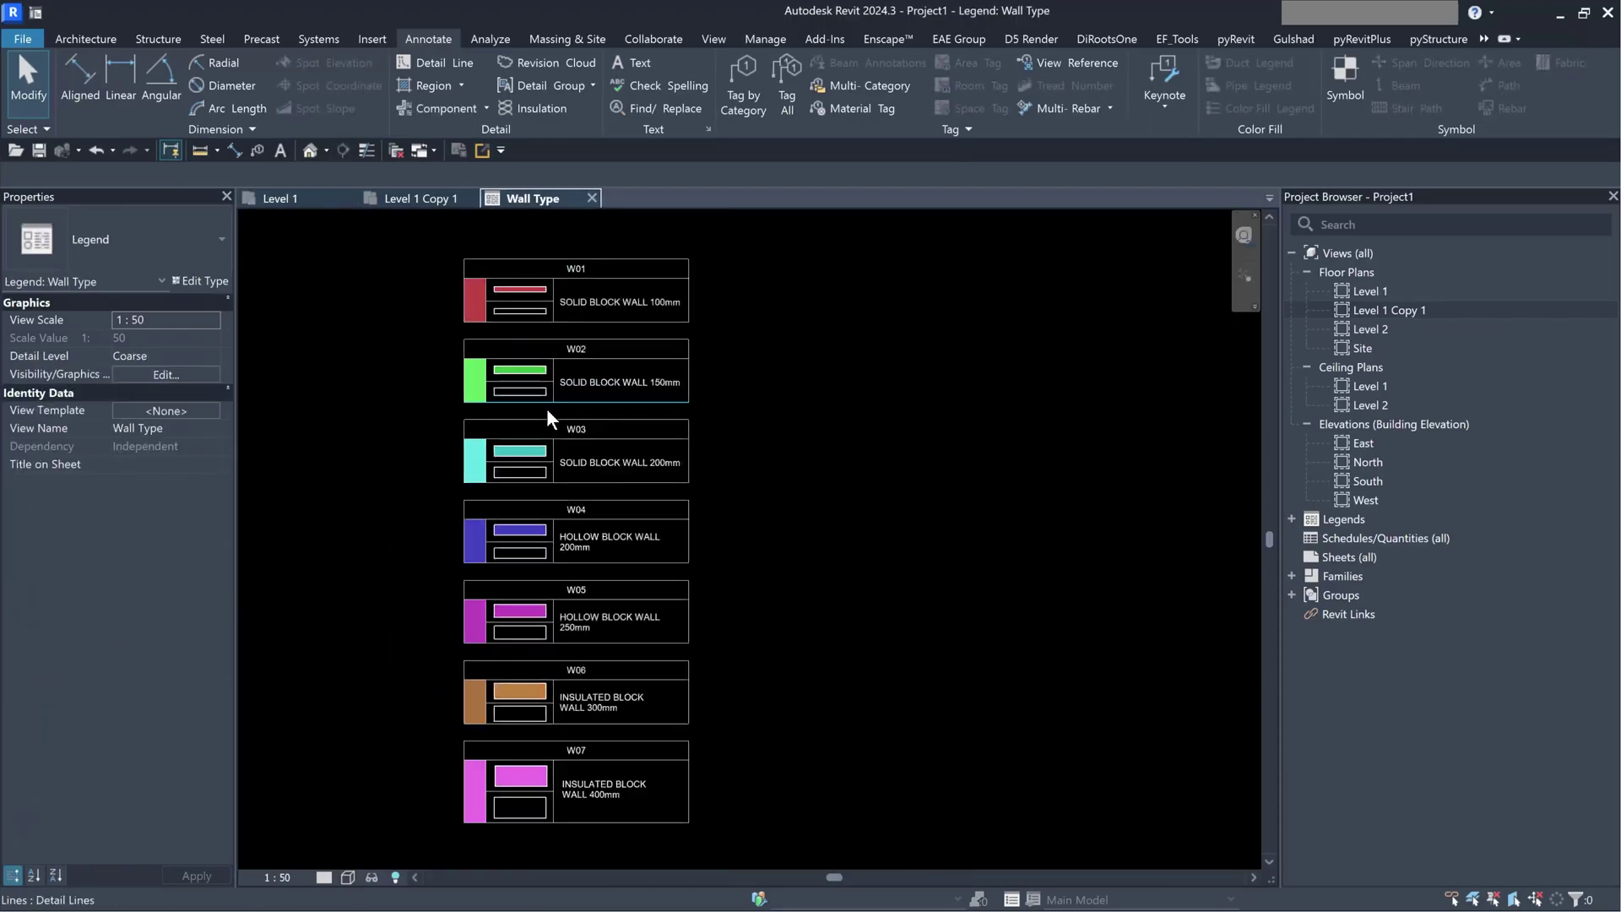
click(413, 199)
click(316, 192)
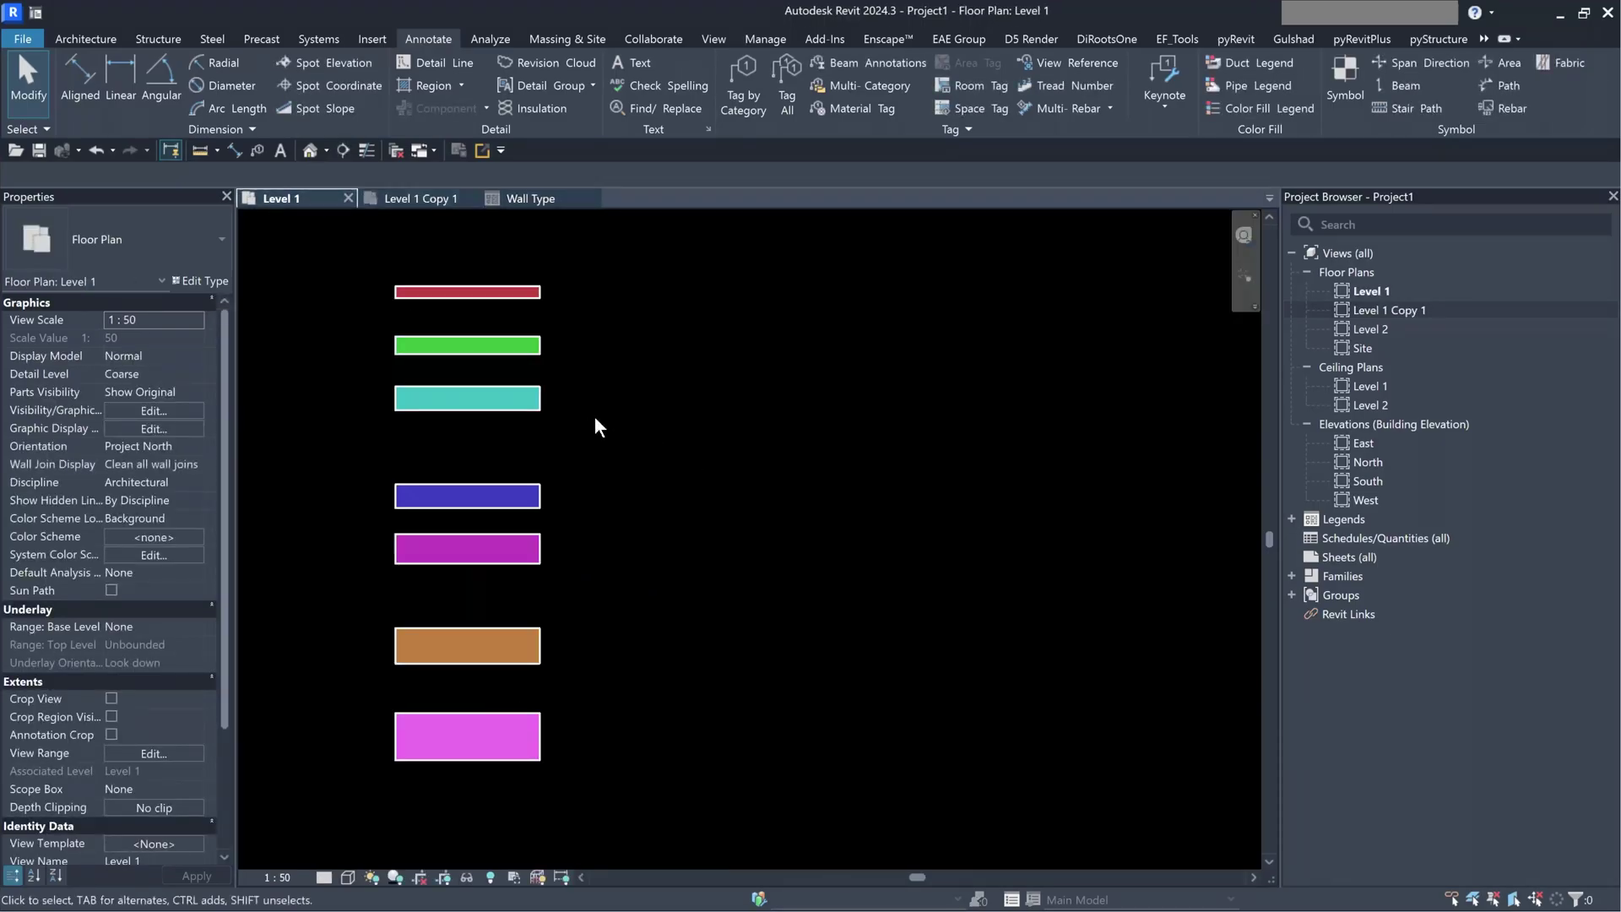
scroll(524, 519, down, 2)
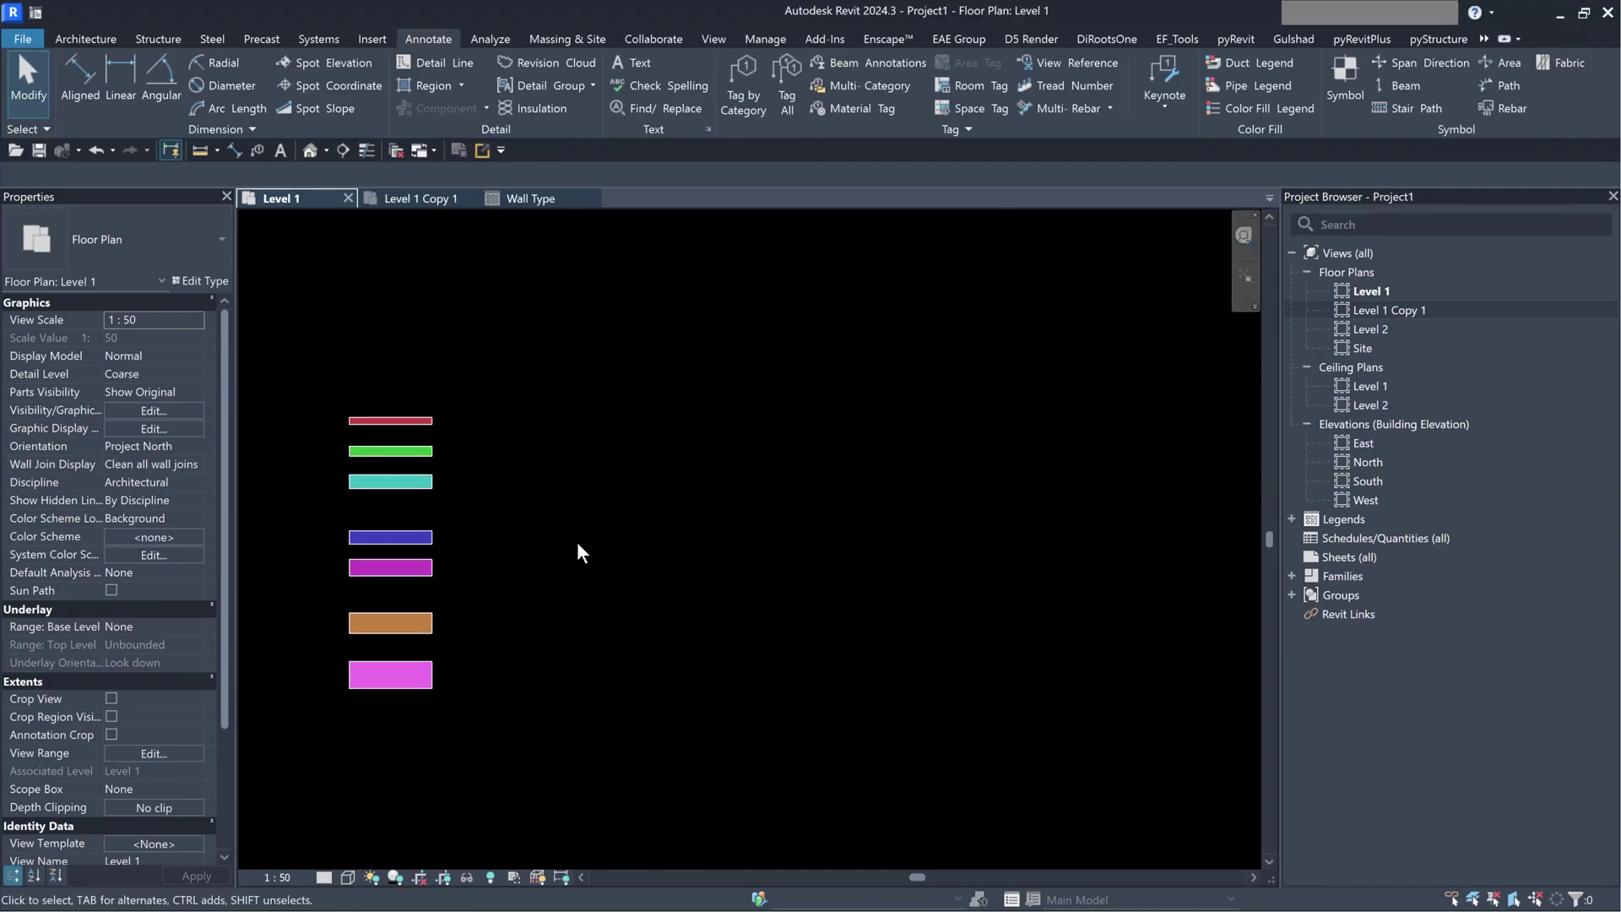
scroll(127, 78, up, 6)
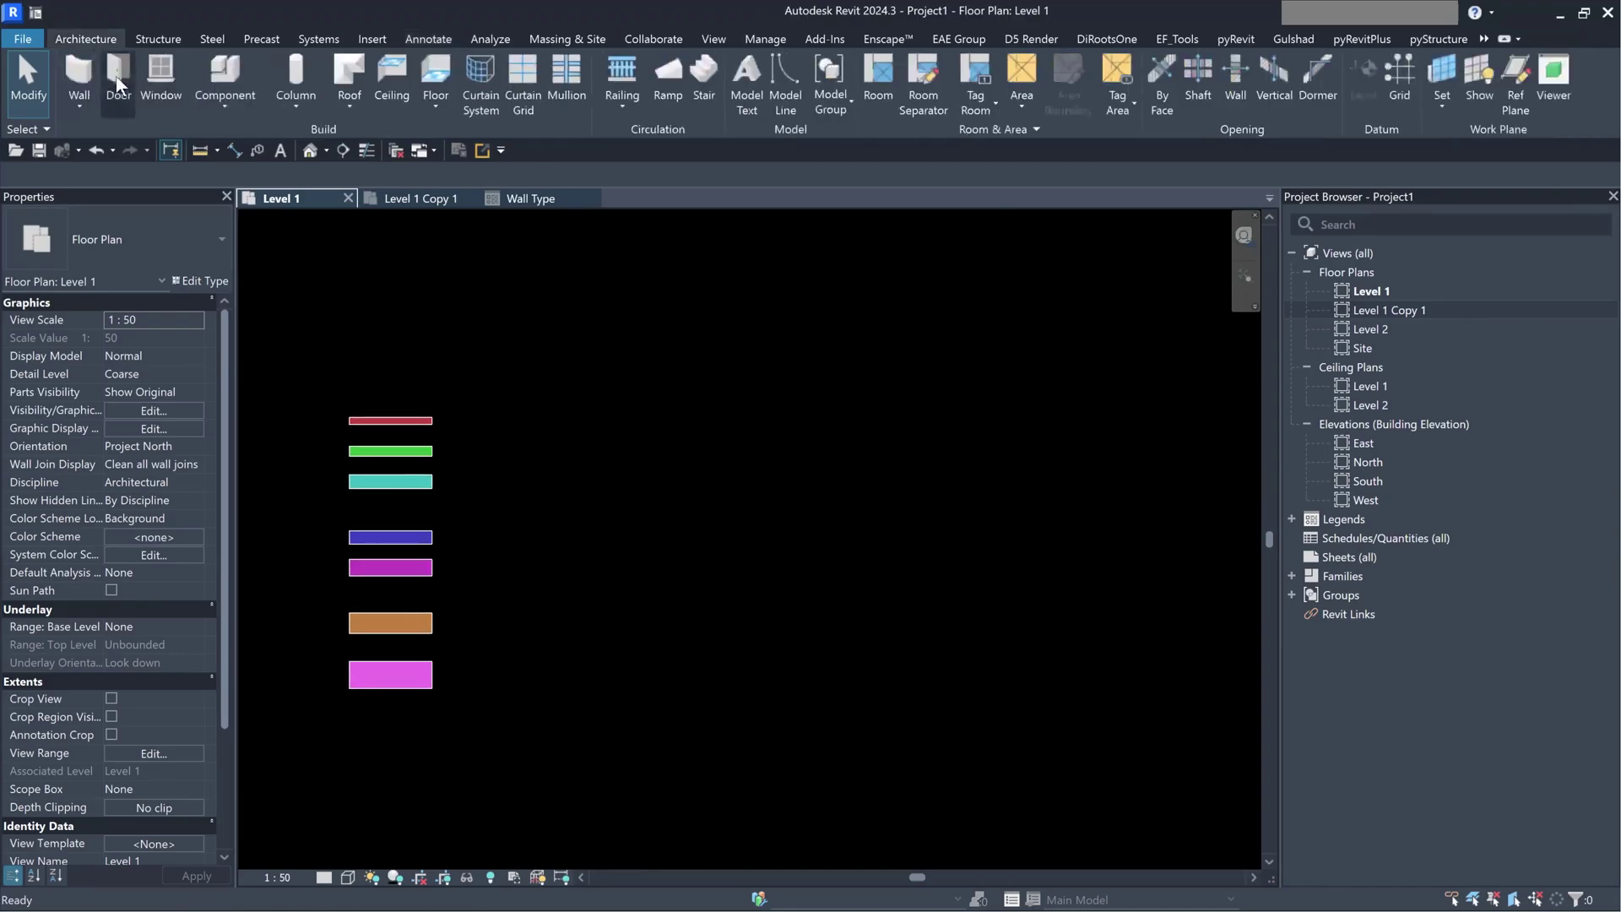
- Draw the rectangular outline of exterior walls on the Level 1 plan
click(73, 114)
click(109, 139)
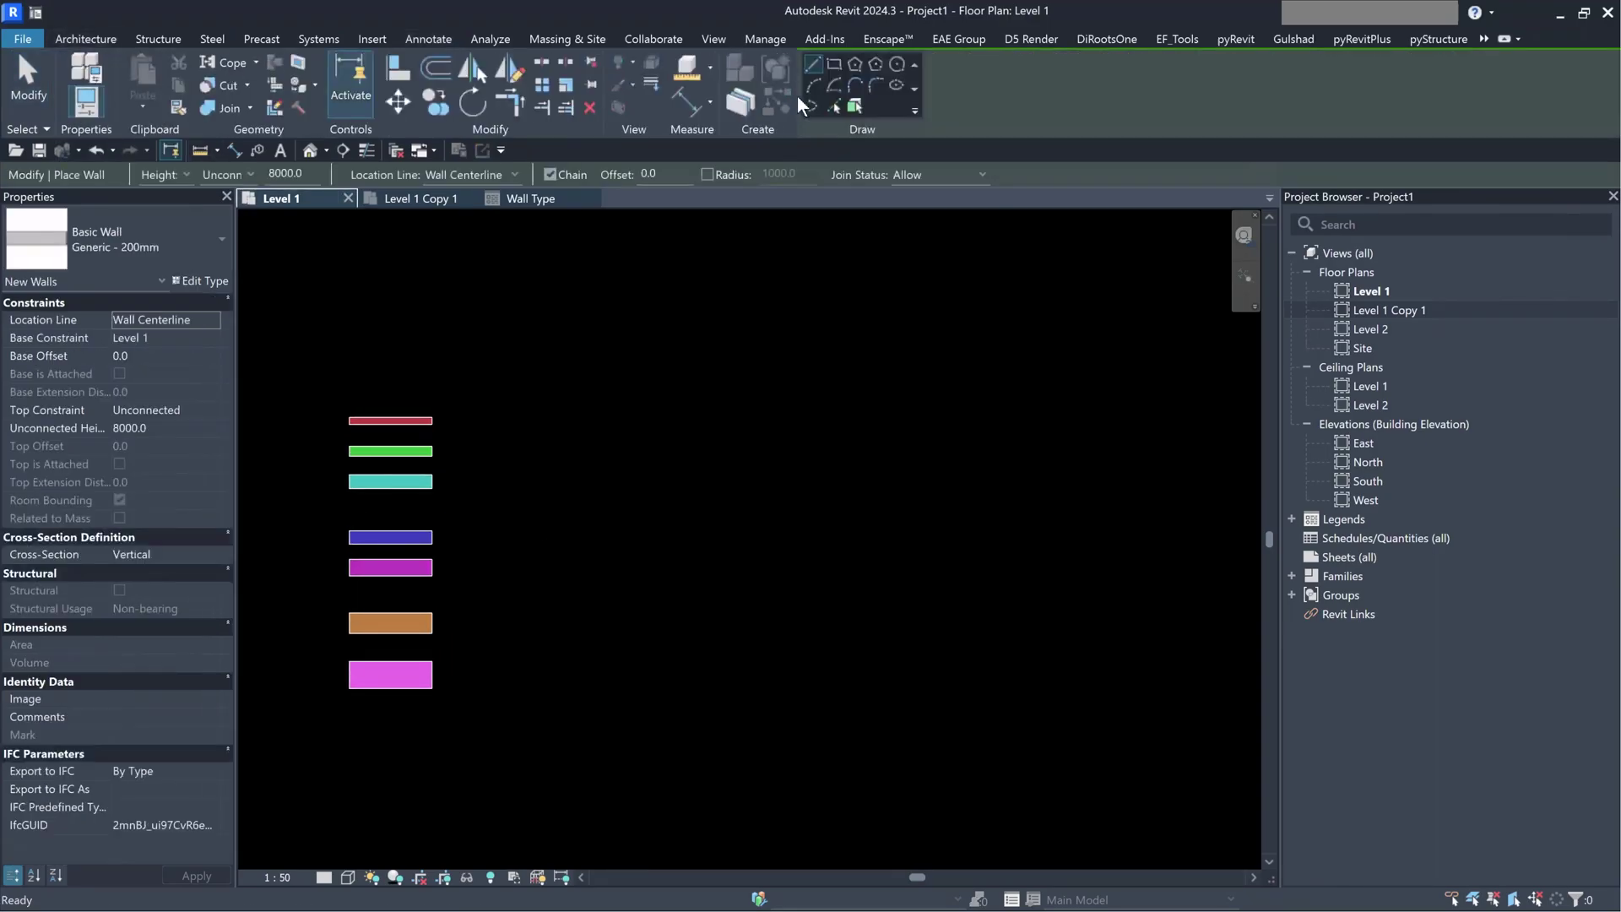
click(835, 65)
scroll(590, 405, down, 2)
click(563, 299)
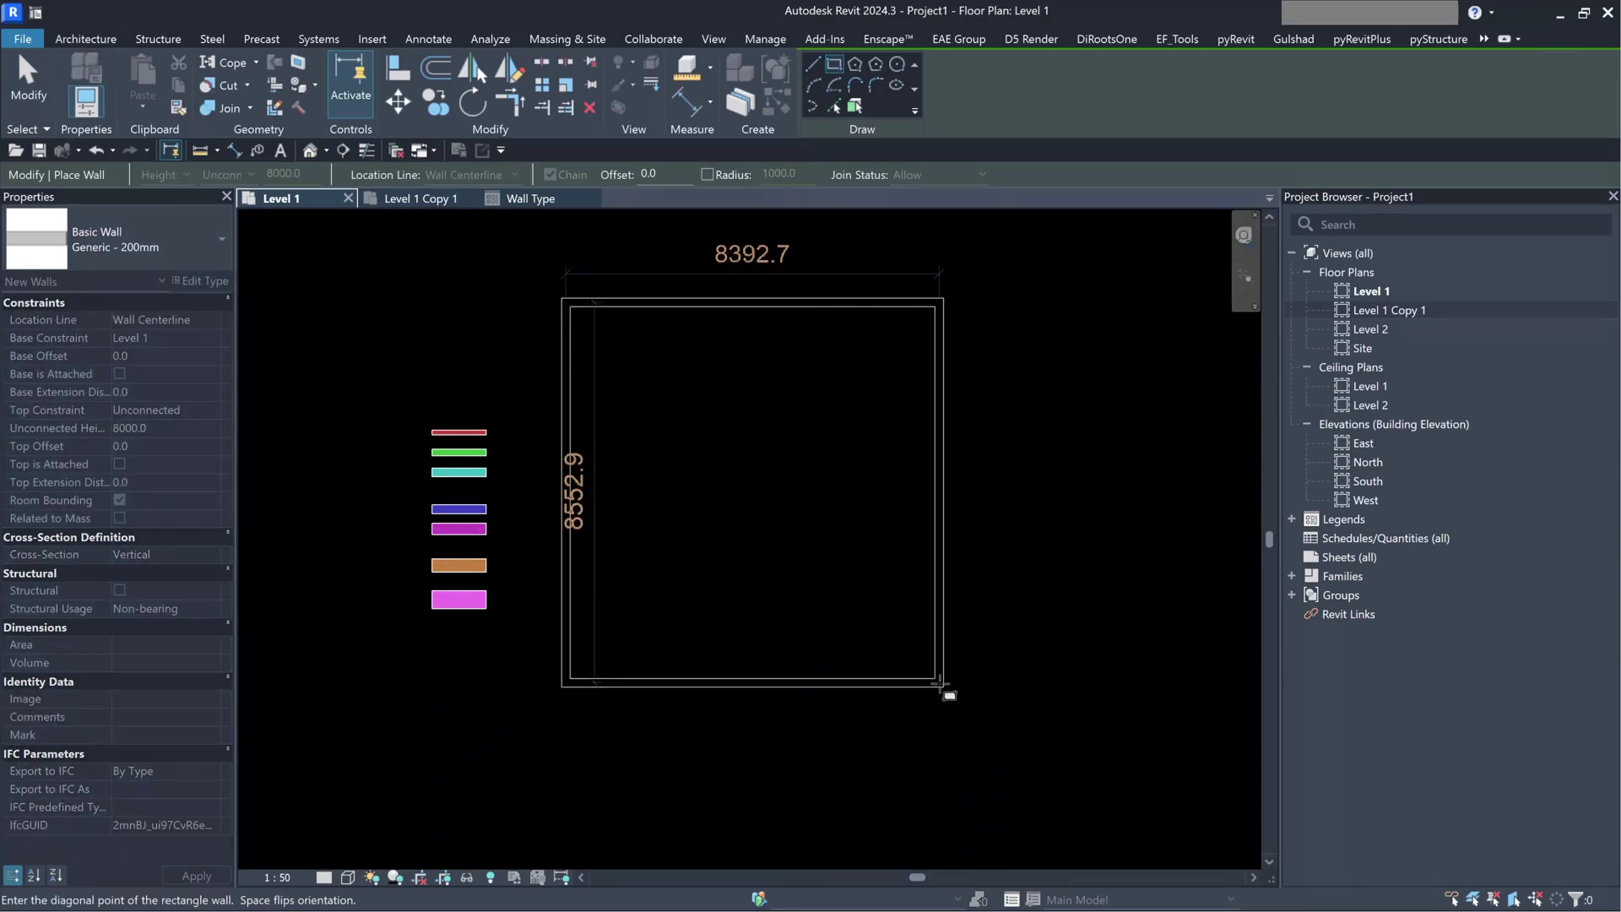
click(931, 704)
- Draw two horizontal interior partitions and the room dividers as straight walls
click(813, 64)
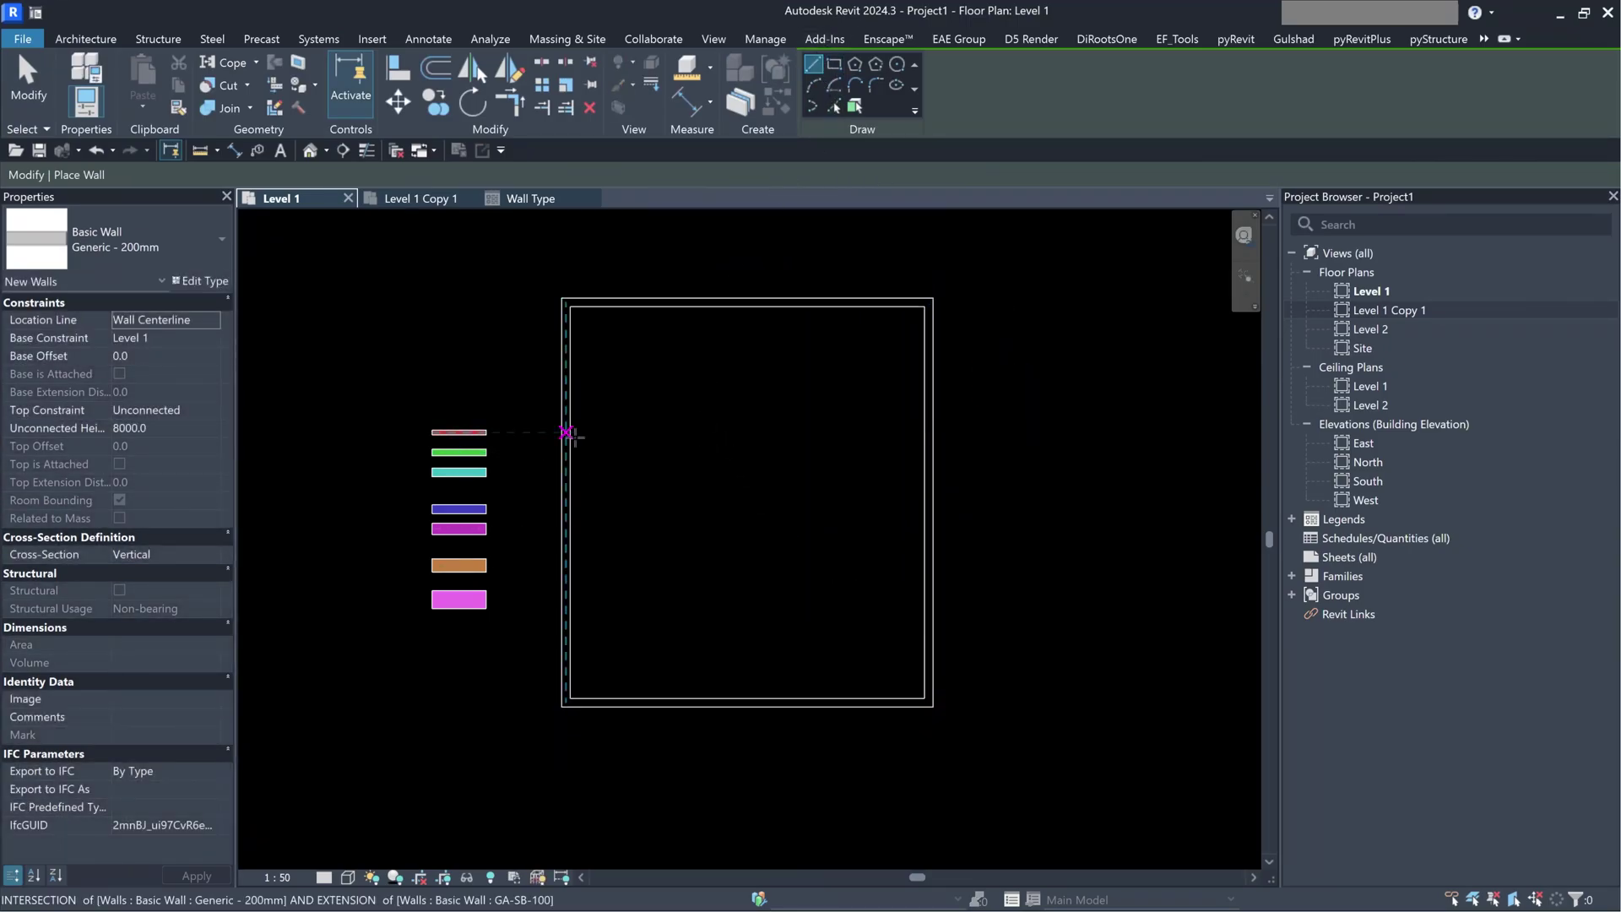
click(566, 432)
click(929, 432)
click(698, 306)
click(698, 432)
click(839, 306)
click(839, 433)
click(567, 599)
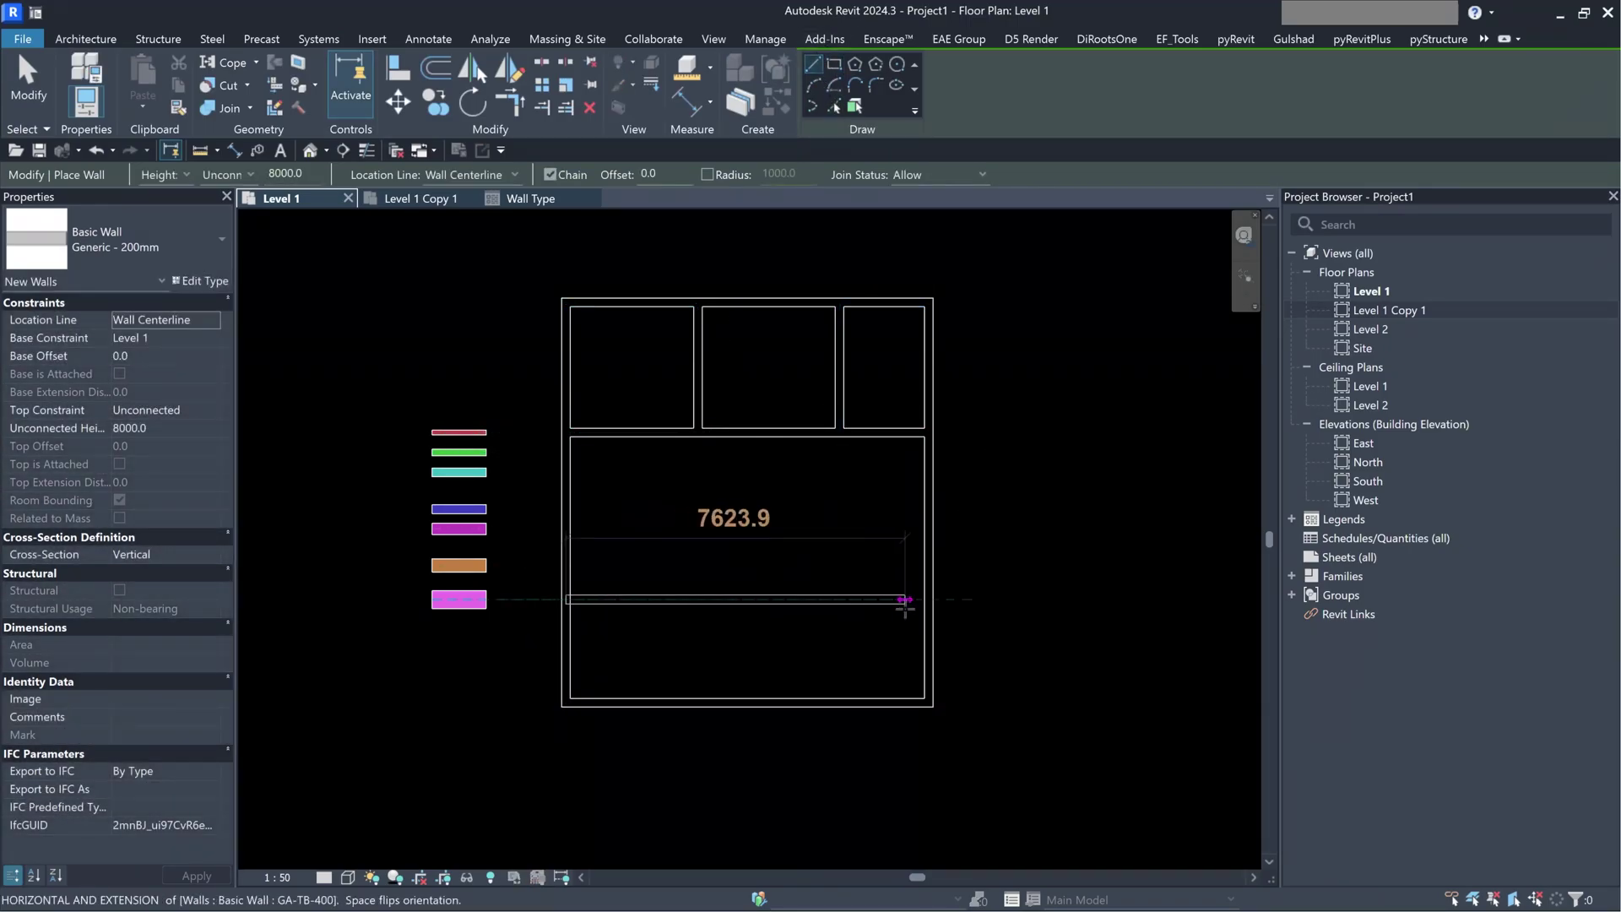
click(928, 600)
click(698, 599)
click(698, 701)
key(Escape)
key(Escape)
- Match types: upper dividers red, upper partition green, lower partition cyan
key(m)
key(a)
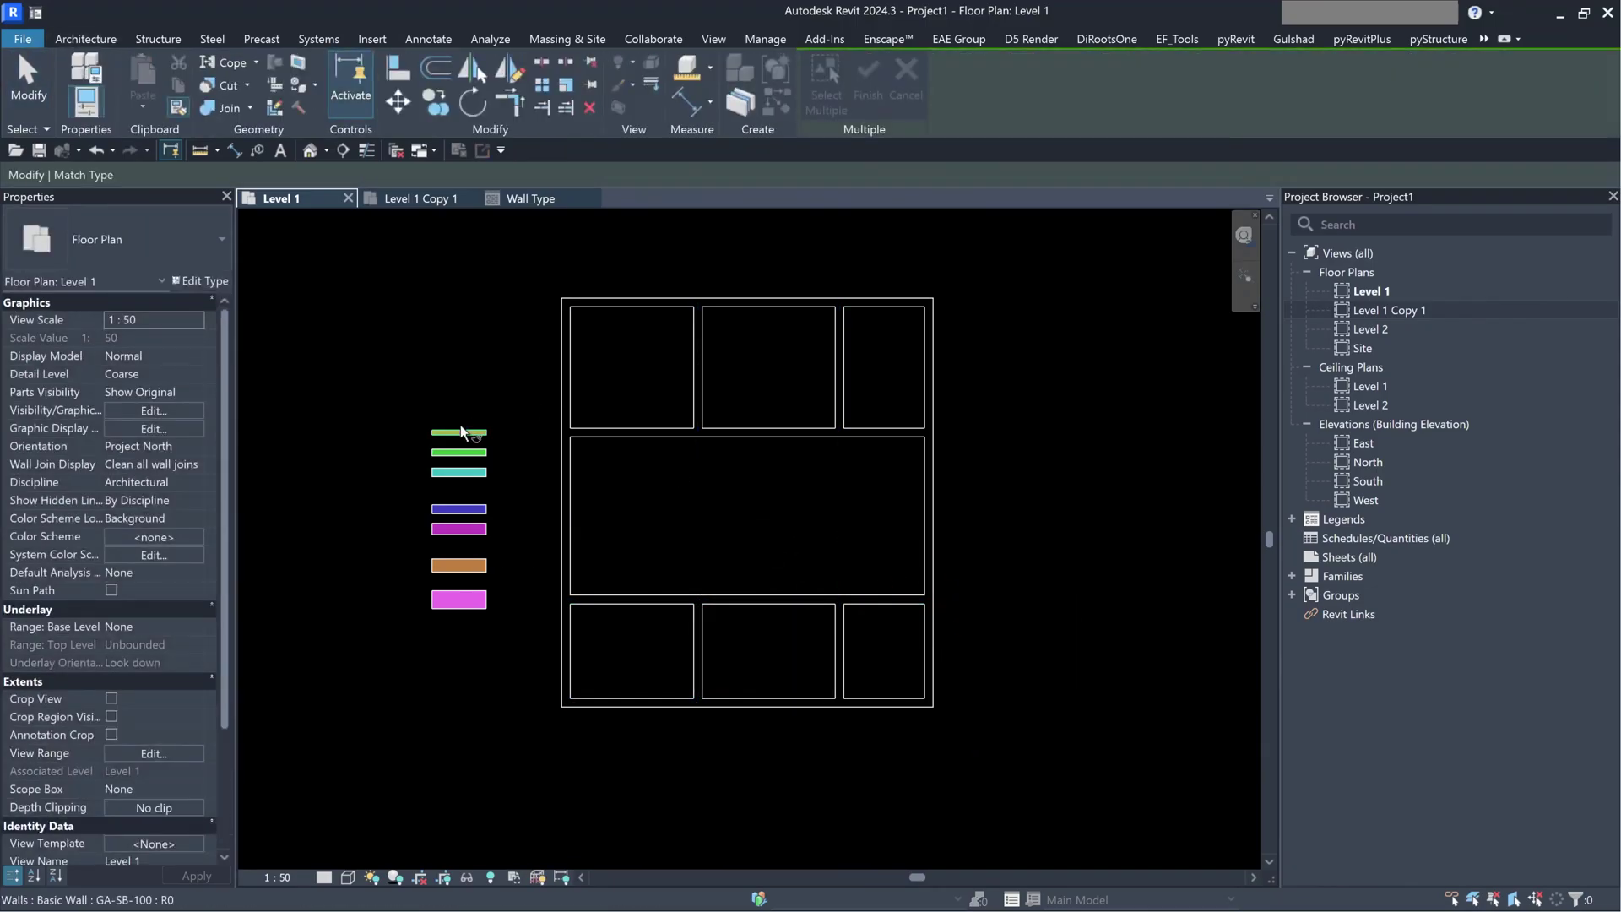
click(458, 432)
click(697, 367)
click(839, 367)
click(458, 452)
click(747, 432)
click(747, 599)
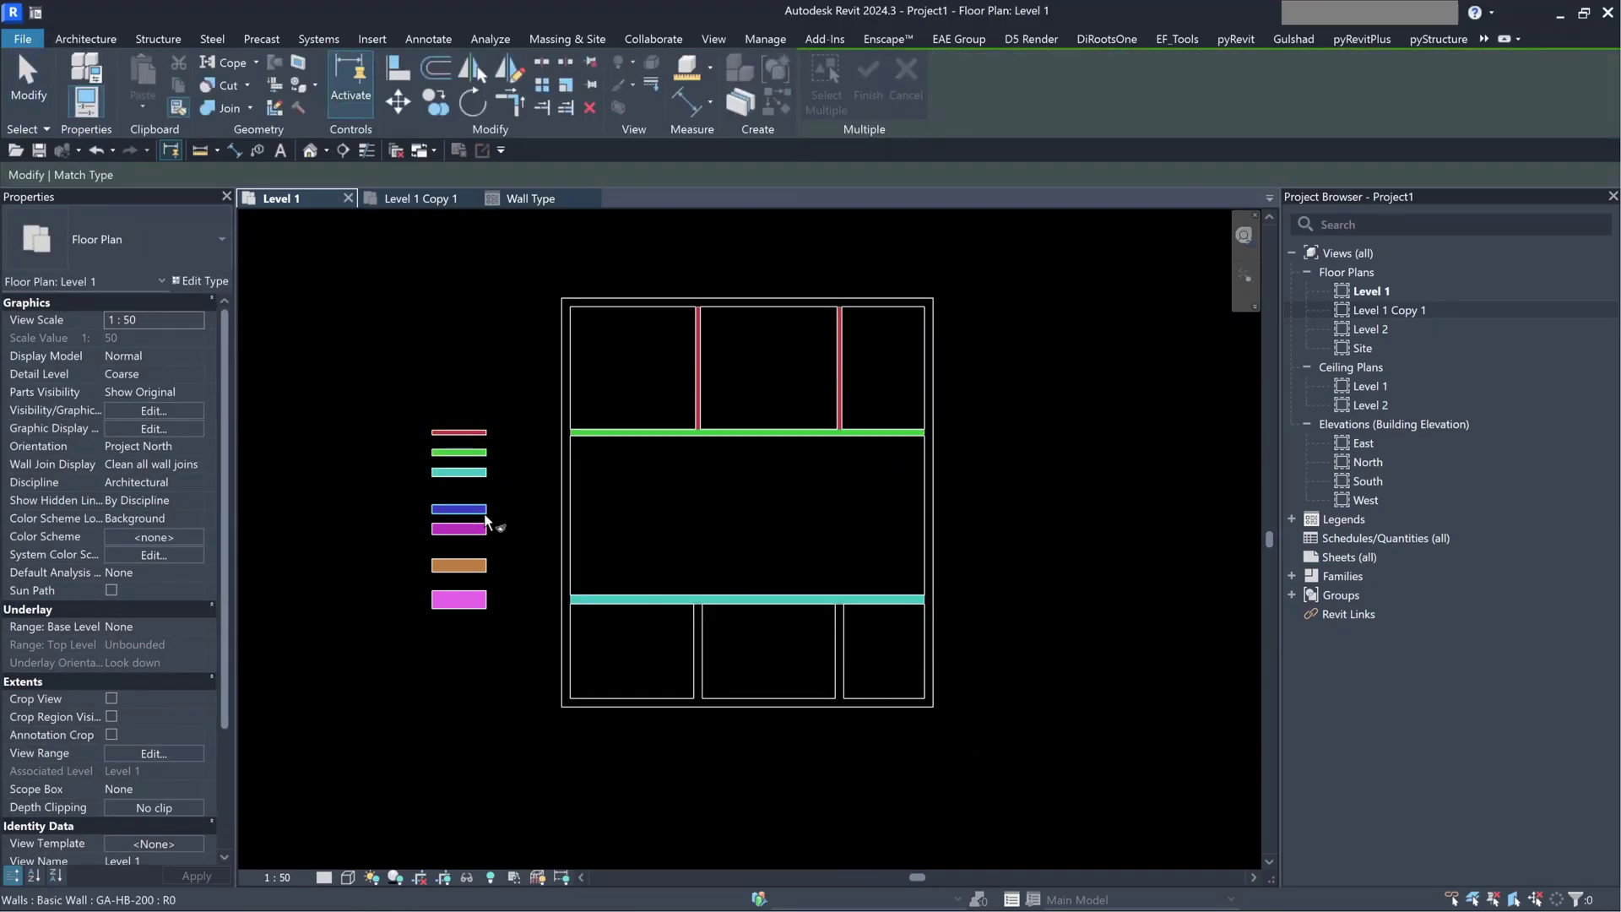
click(566, 506)
- Match the outer walls: left blue, top magenta, right orange, bottom pink
click(743, 302)
click(929, 483)
click(459, 599)
click(698, 650)
click(747, 702)
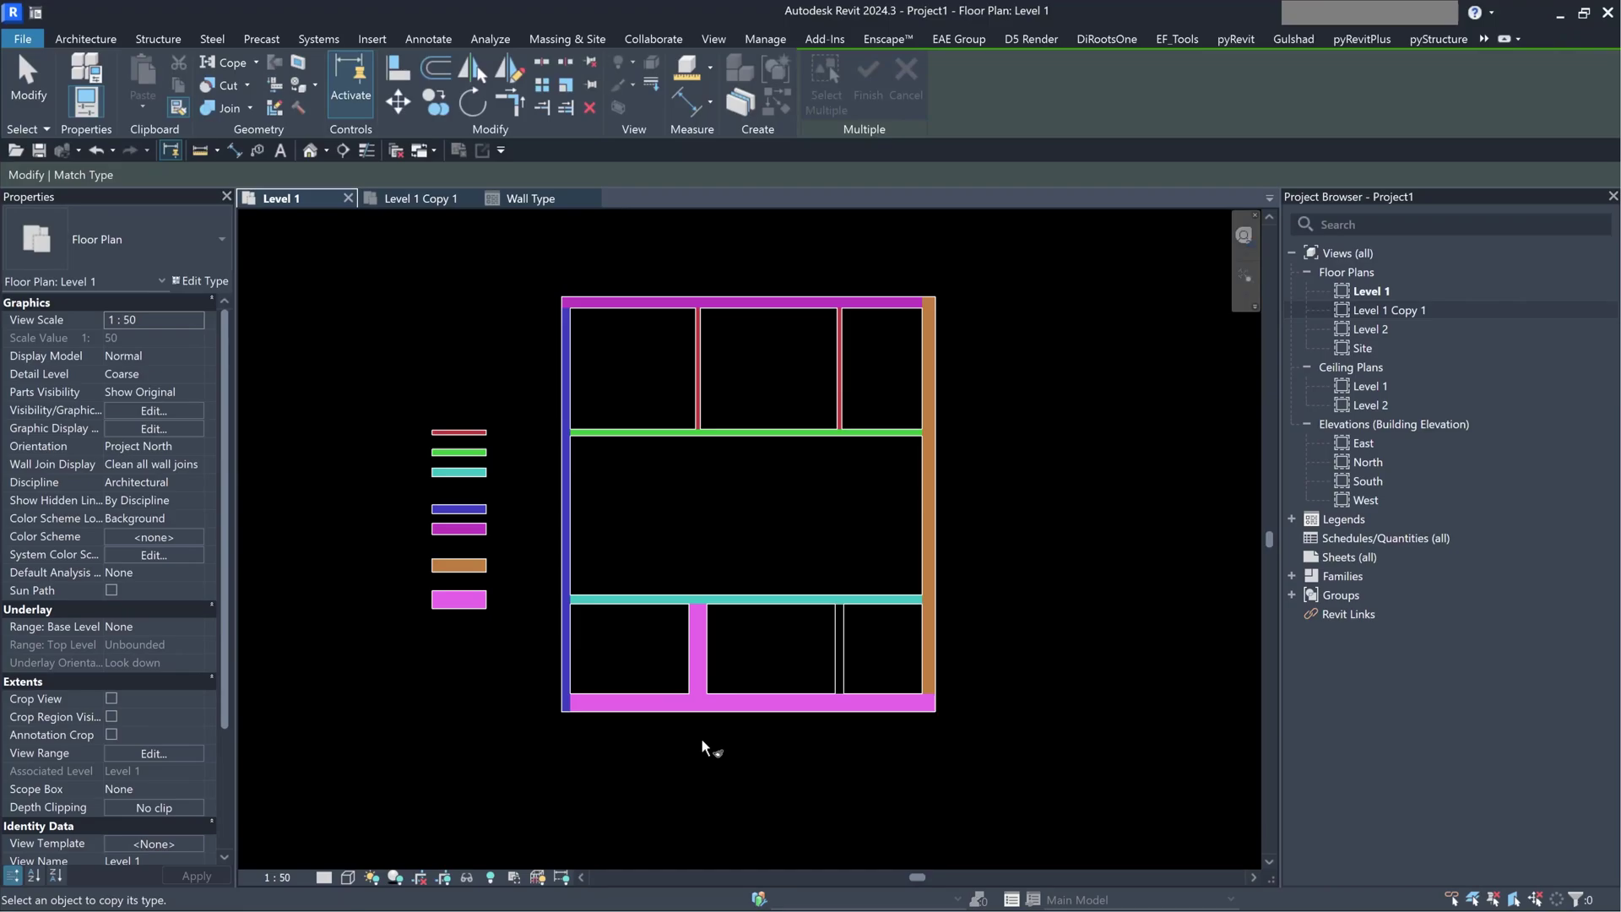
- Make the lower-right divider blue and the lower-left divider the narrow magenta type
click(459, 509)
click(839, 645)
click(459, 529)
click(697, 650)
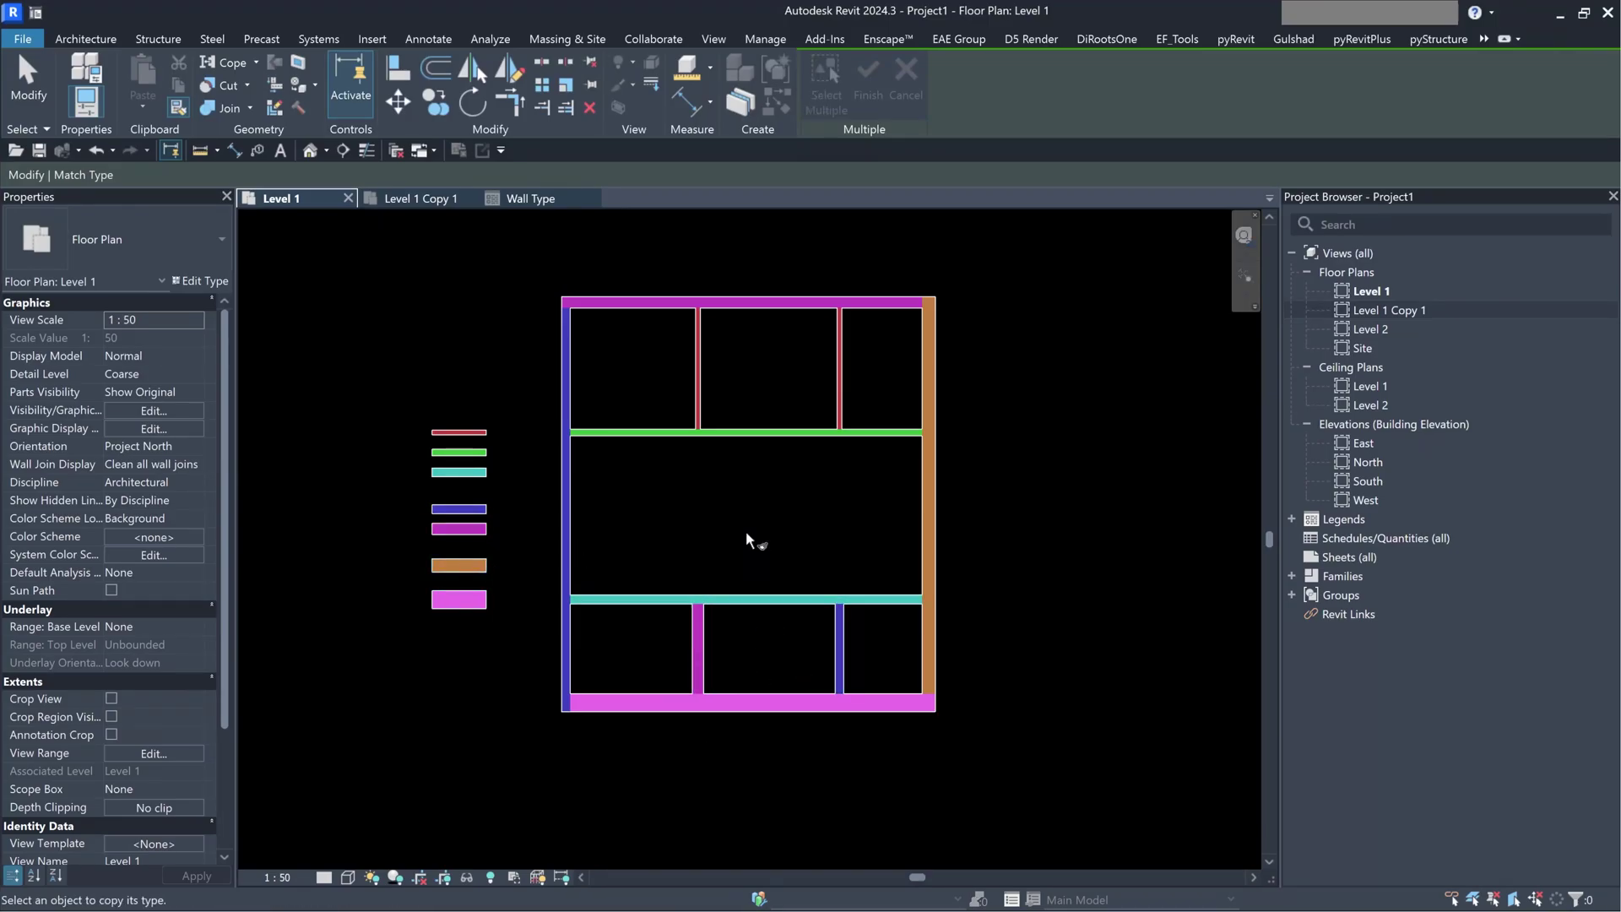
key(Escape)
key(Escape)
middle_drag(893, 440, 863, 424)
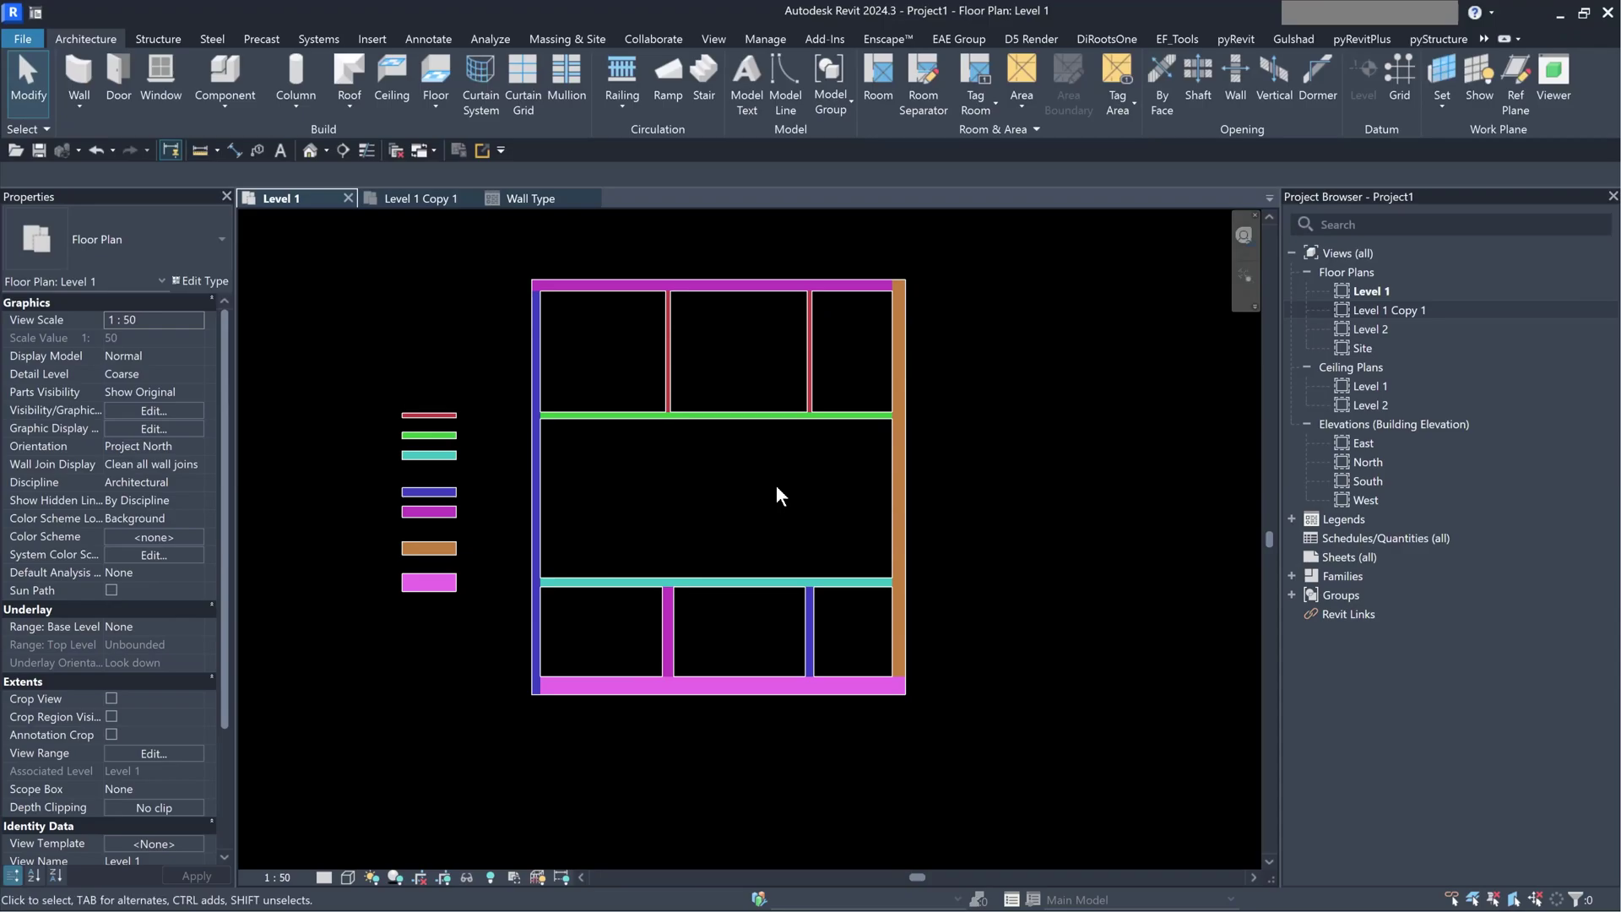
- Tag the top wall with its GA-HB-250 type tag and shift the tag left
key(t)
key(g)
key(Escape)
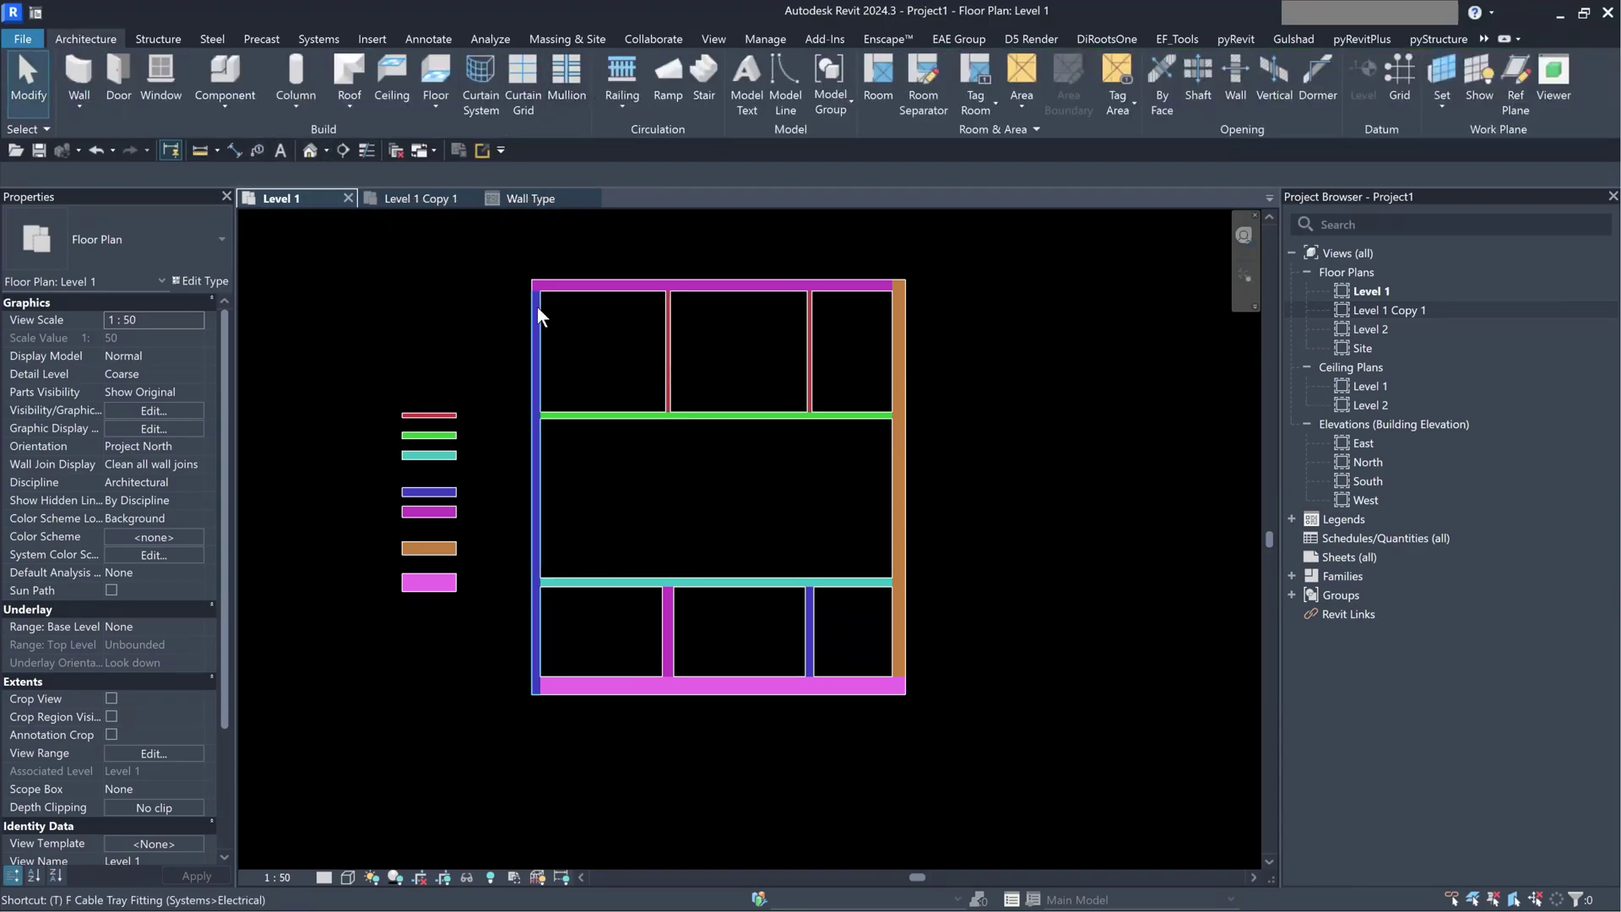
key(t)
key(g)
click(743, 285)
middle_drag(750, 314, 711, 384)
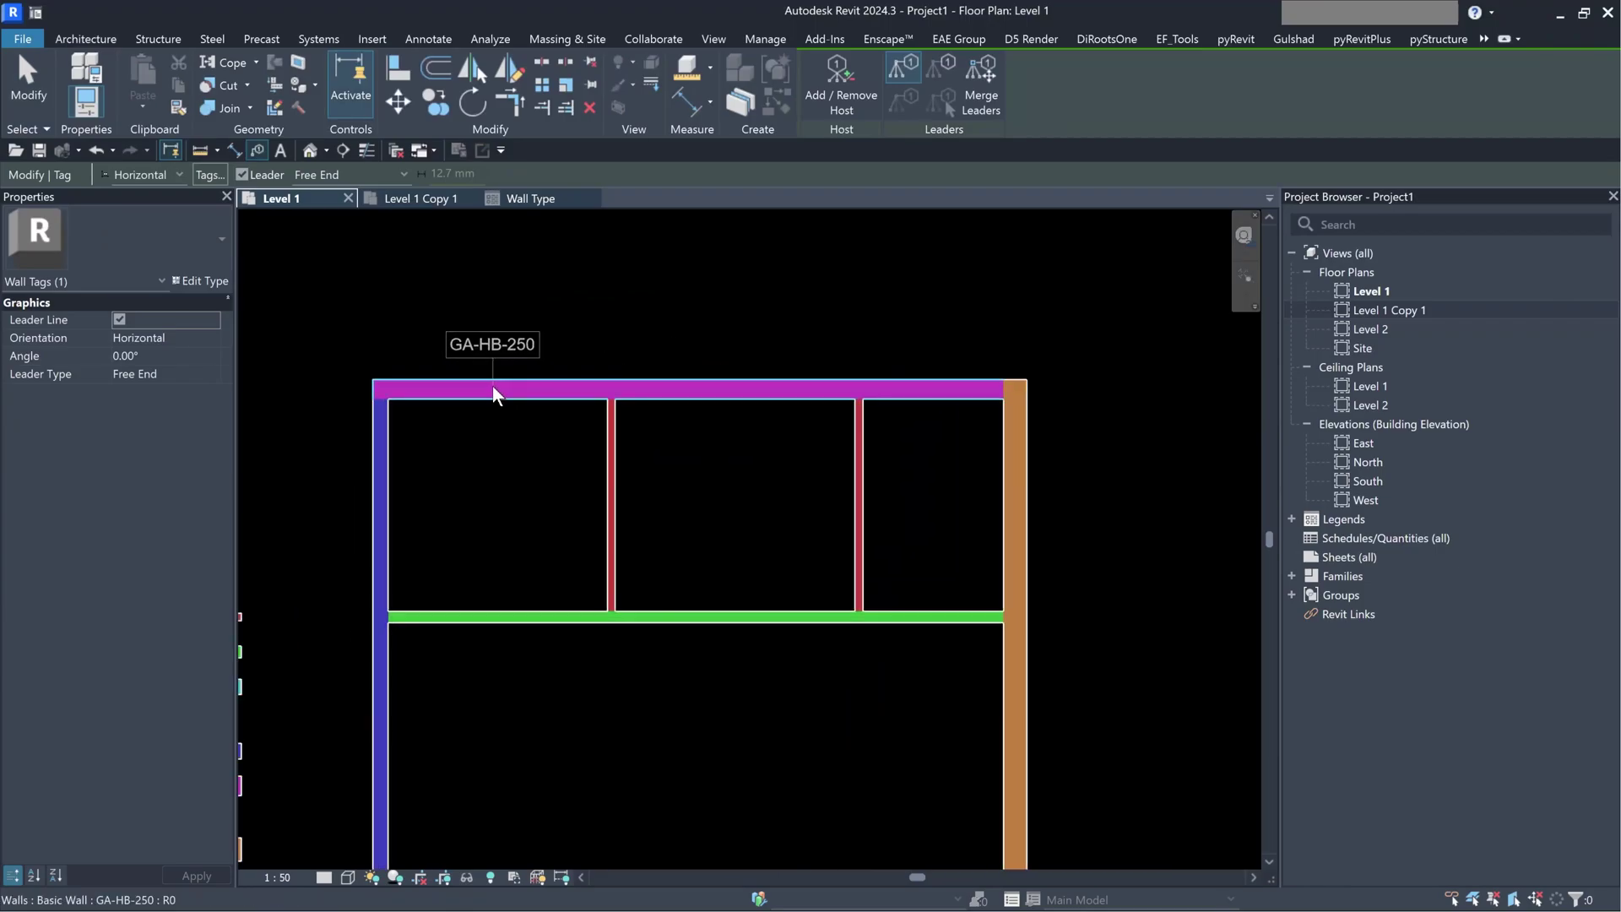
drag(497, 394, 440, 389)
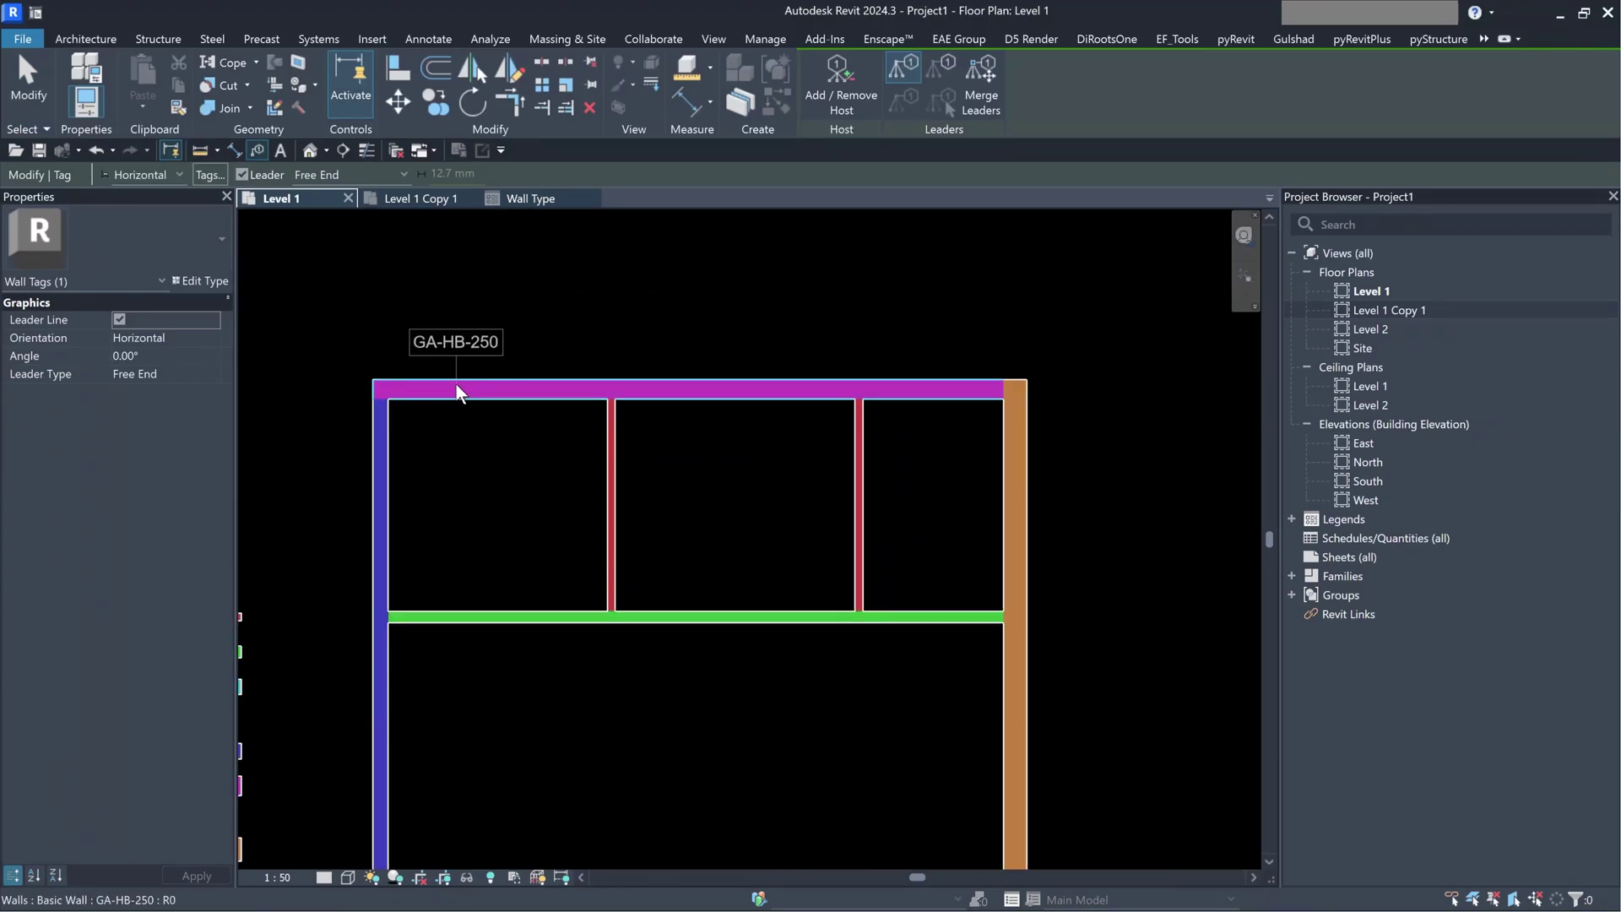
key(Escape)
- Select the GA-HB-250 tag and edit the M_Wall Type Tag family
scroll(471, 324, up, 2)
middle_drag(475, 323, 539, 331)
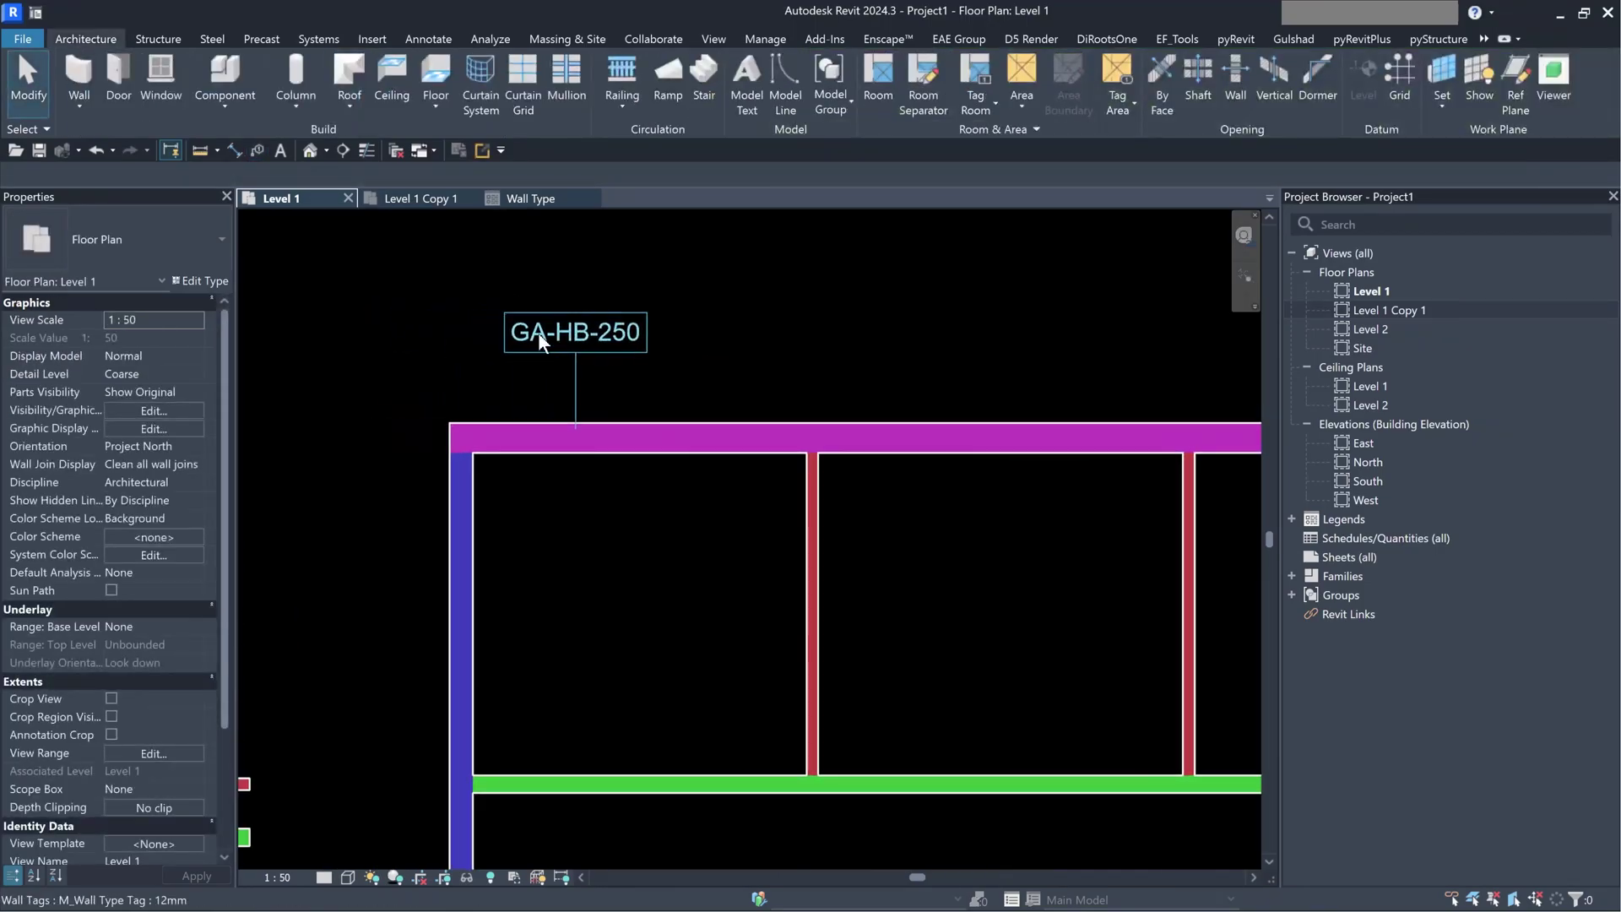
click(538, 332)
click(336, 314)
click(592, 429)
key(Escape)
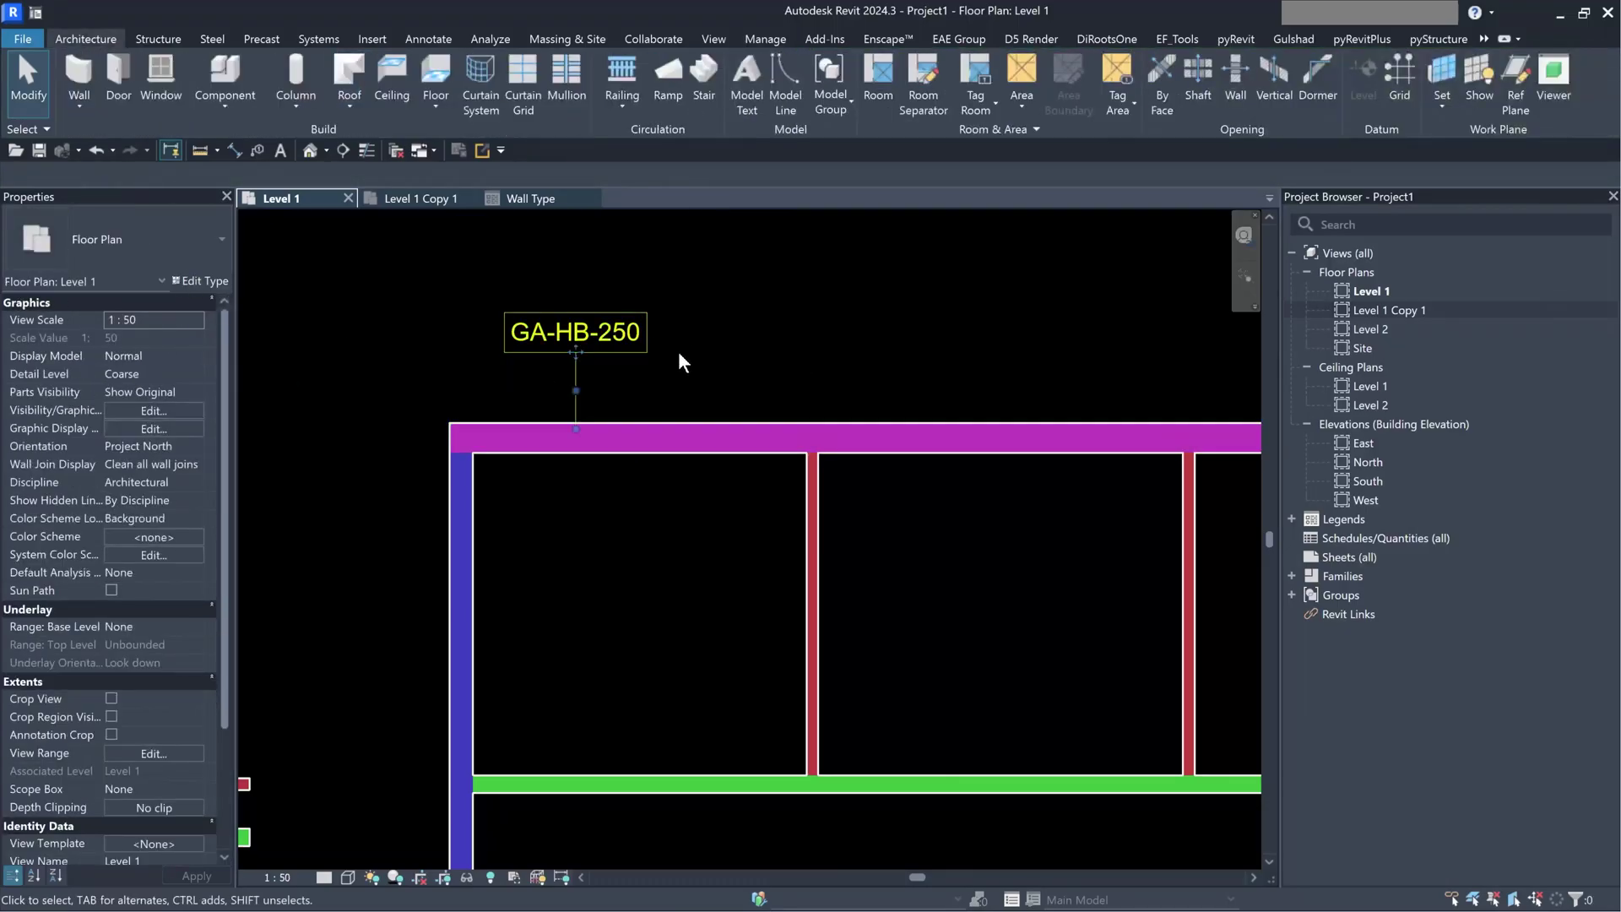
click(608, 336)
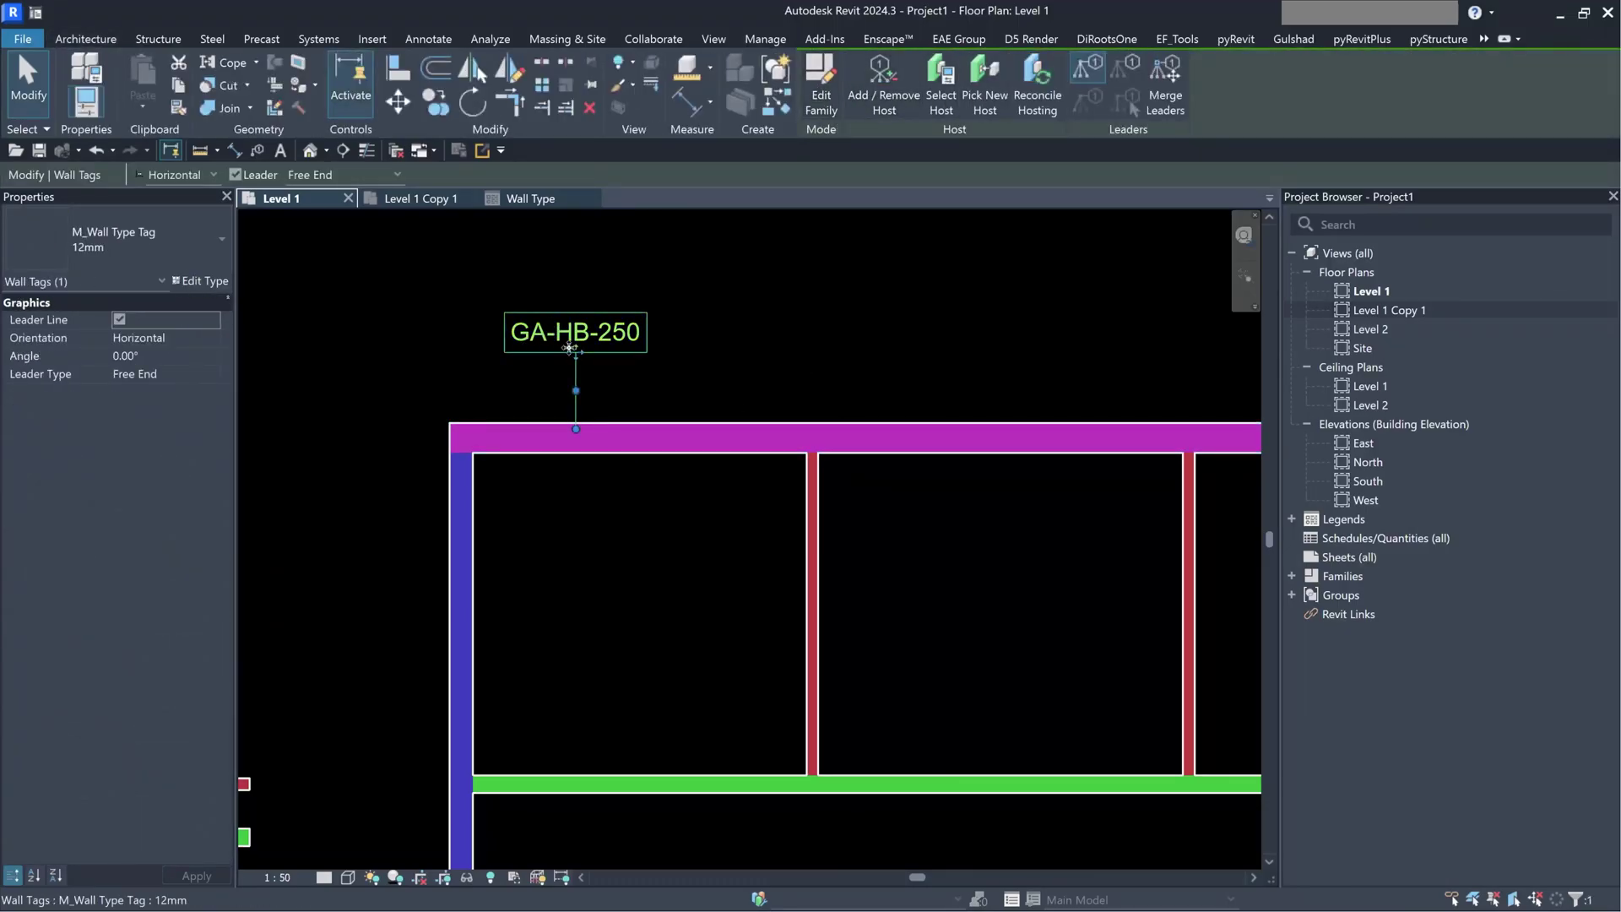
click(817, 94)
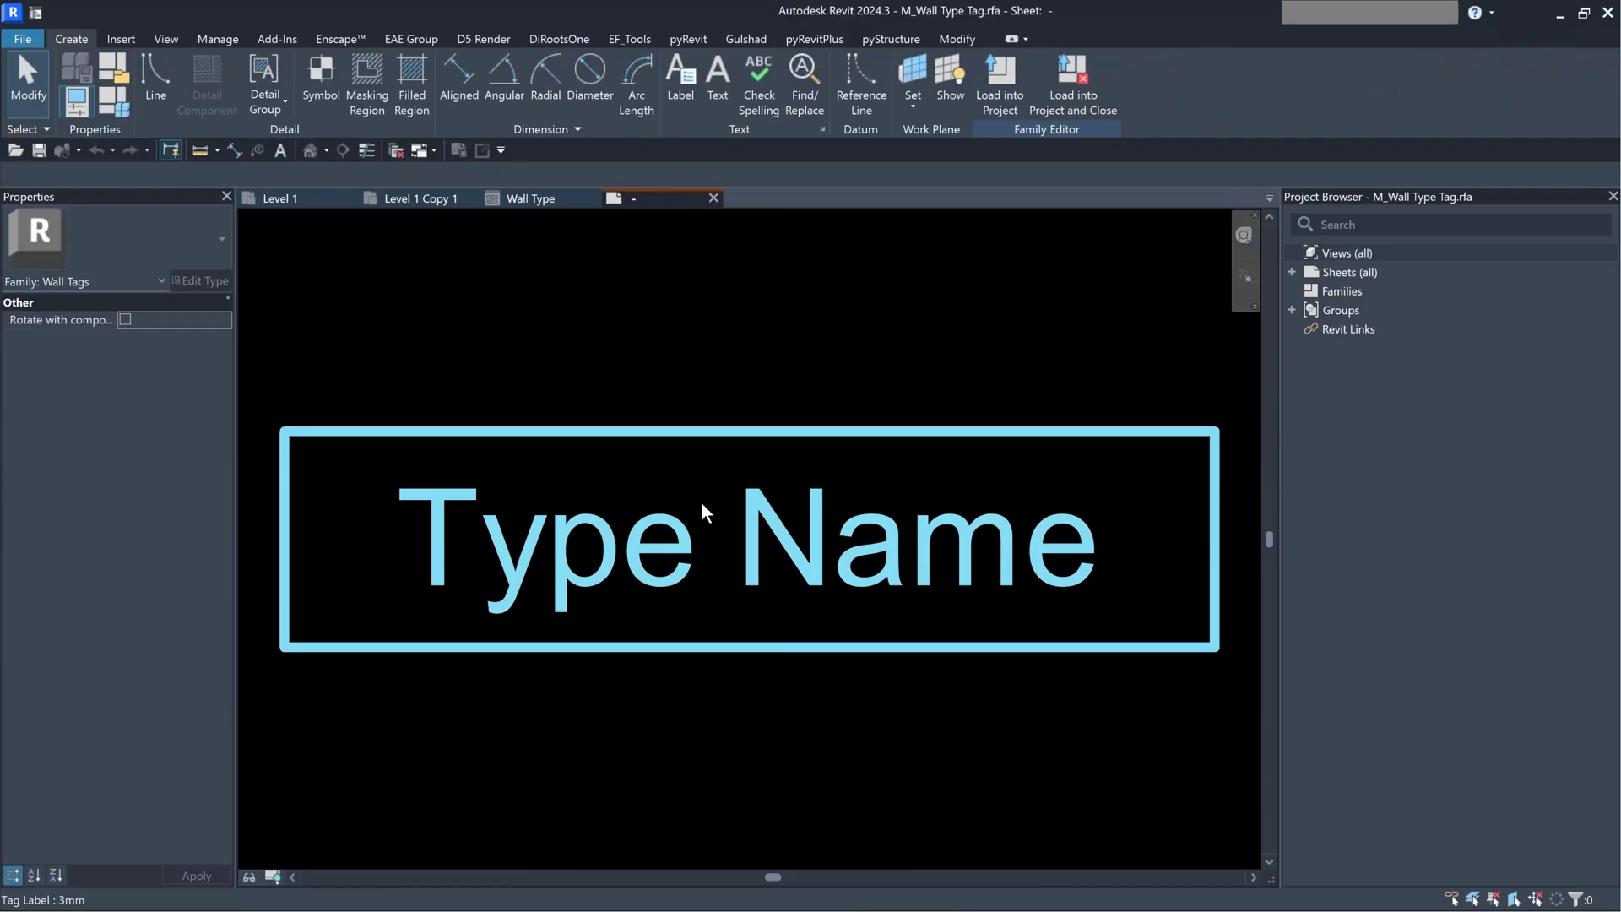
- Change the wall tag label from Type Name to the Type Mark parameter
click(700, 501)
click(200, 281)
click(1234, 712)
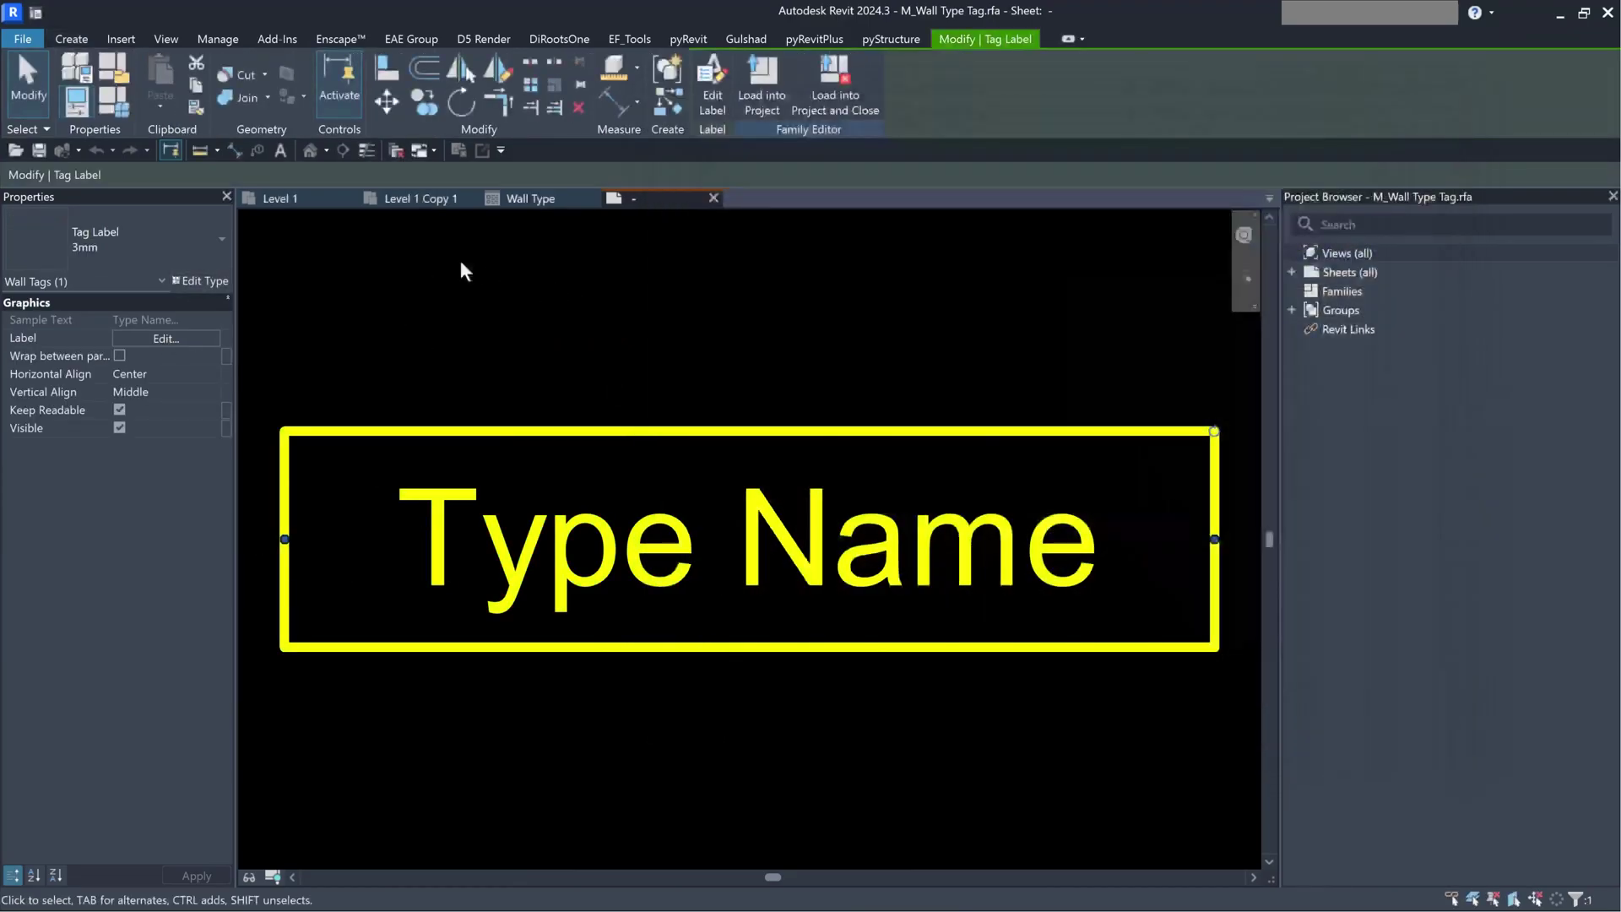
click(709, 101)
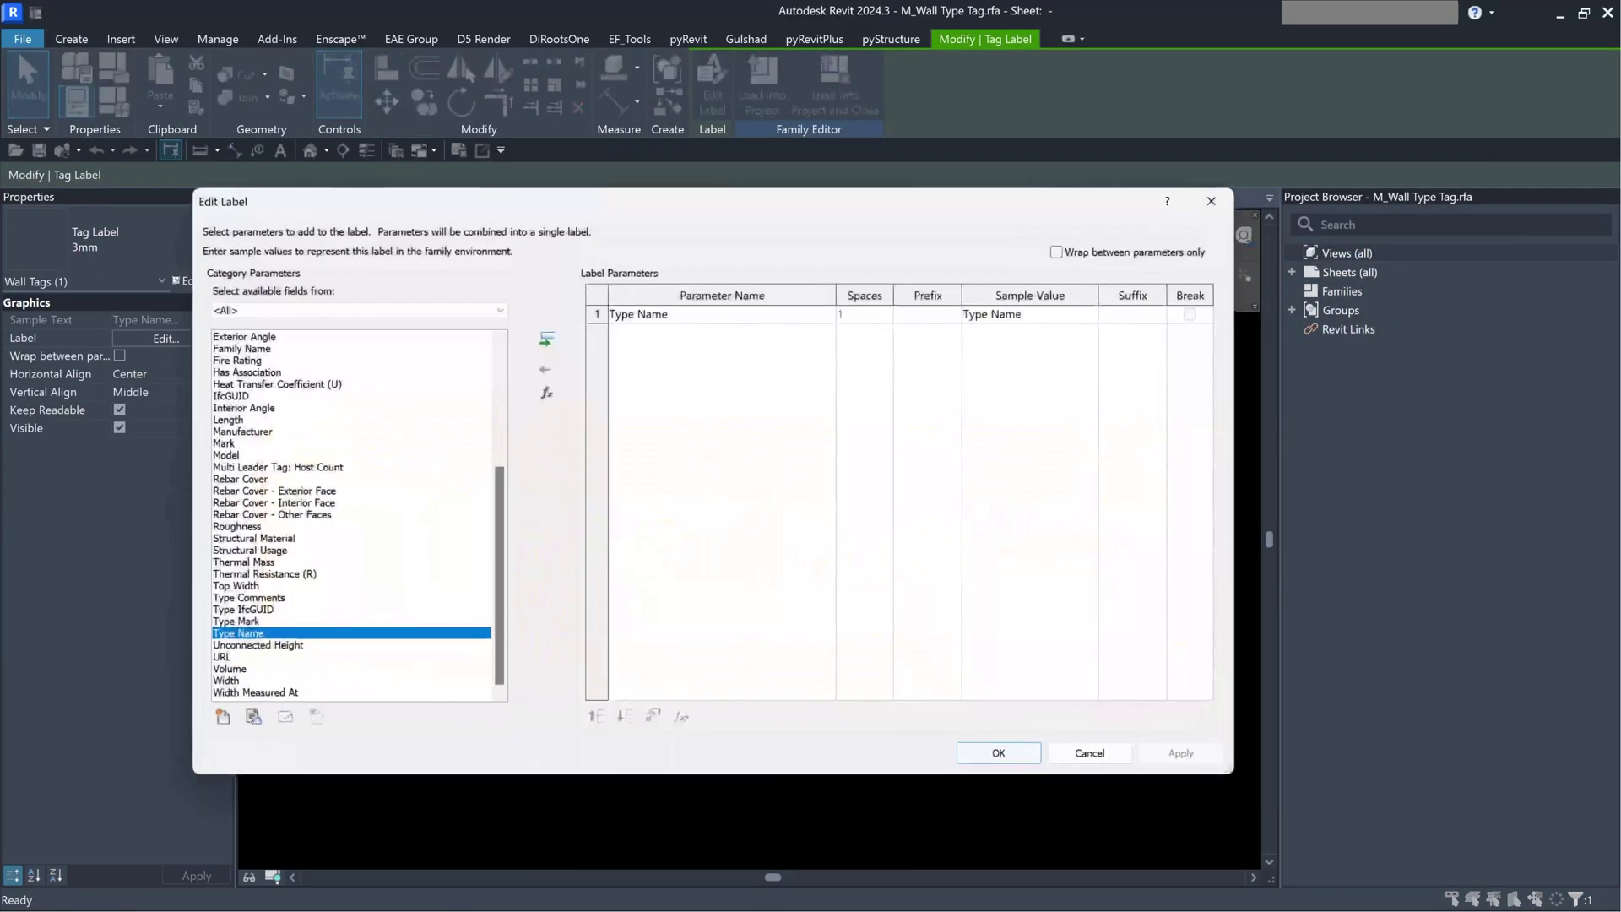
click(545, 368)
click(307, 492)
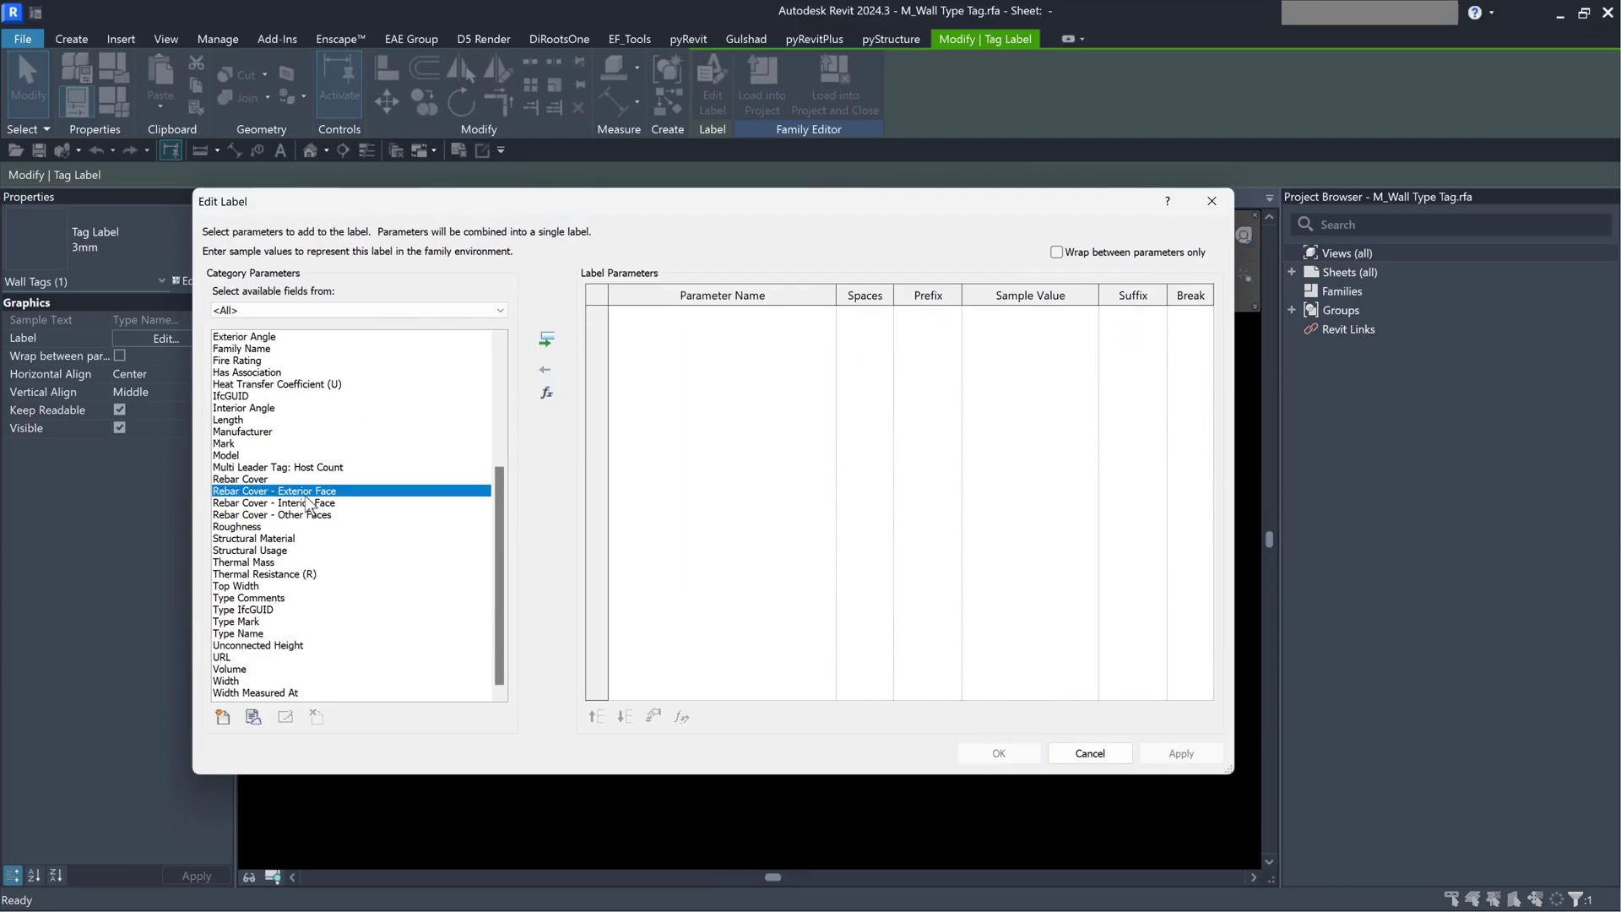
click(279, 561)
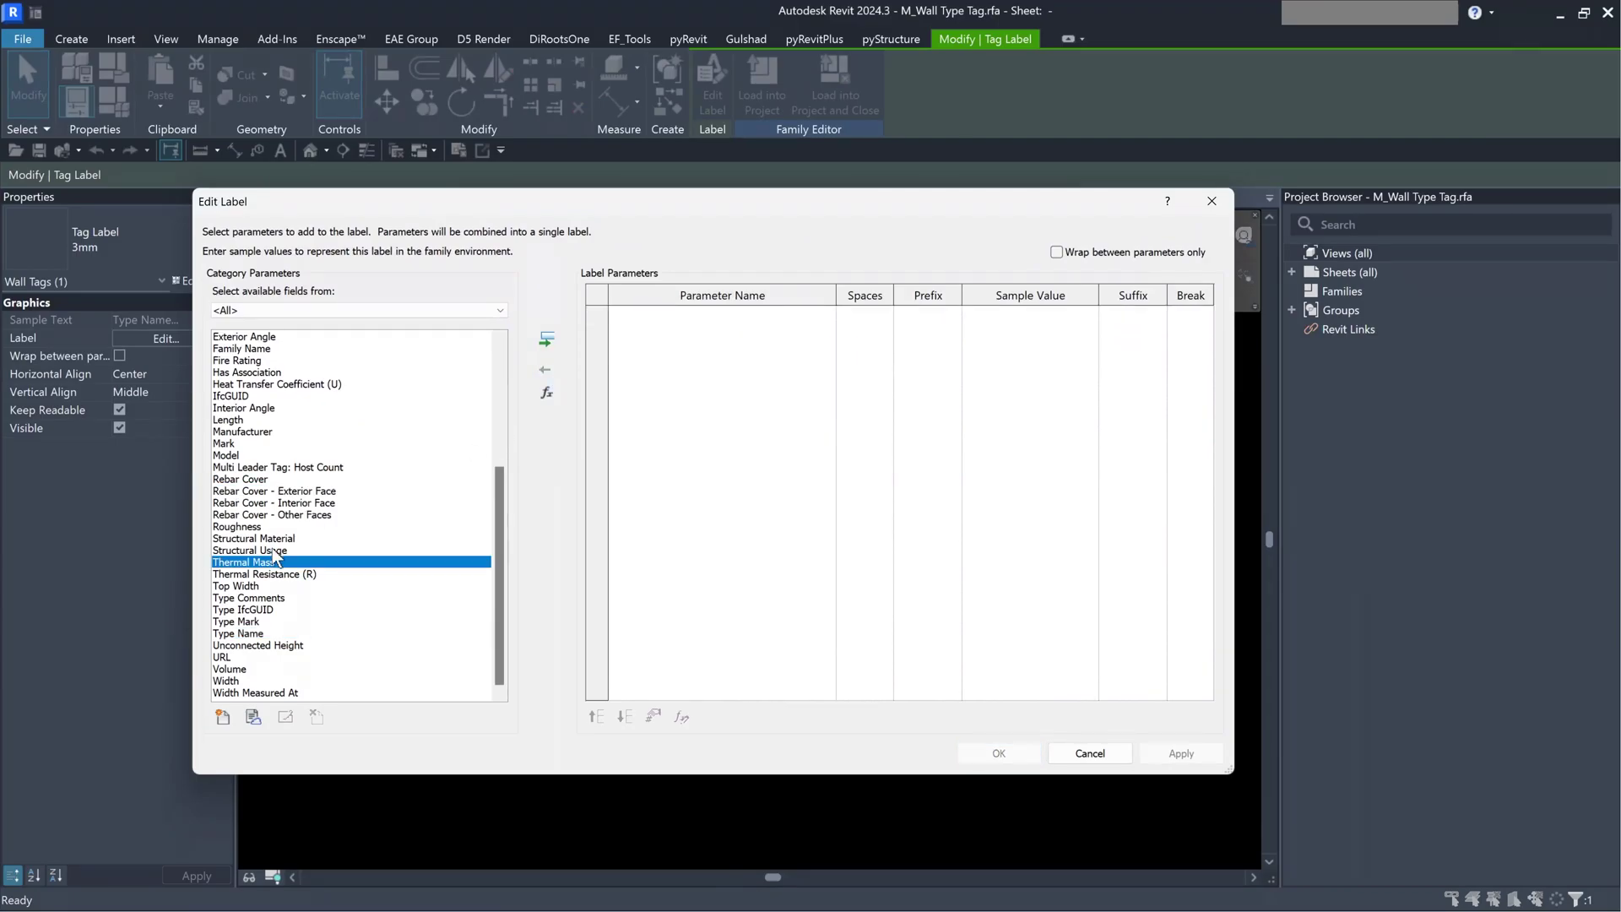
double_click(245, 621)
click(991, 314)
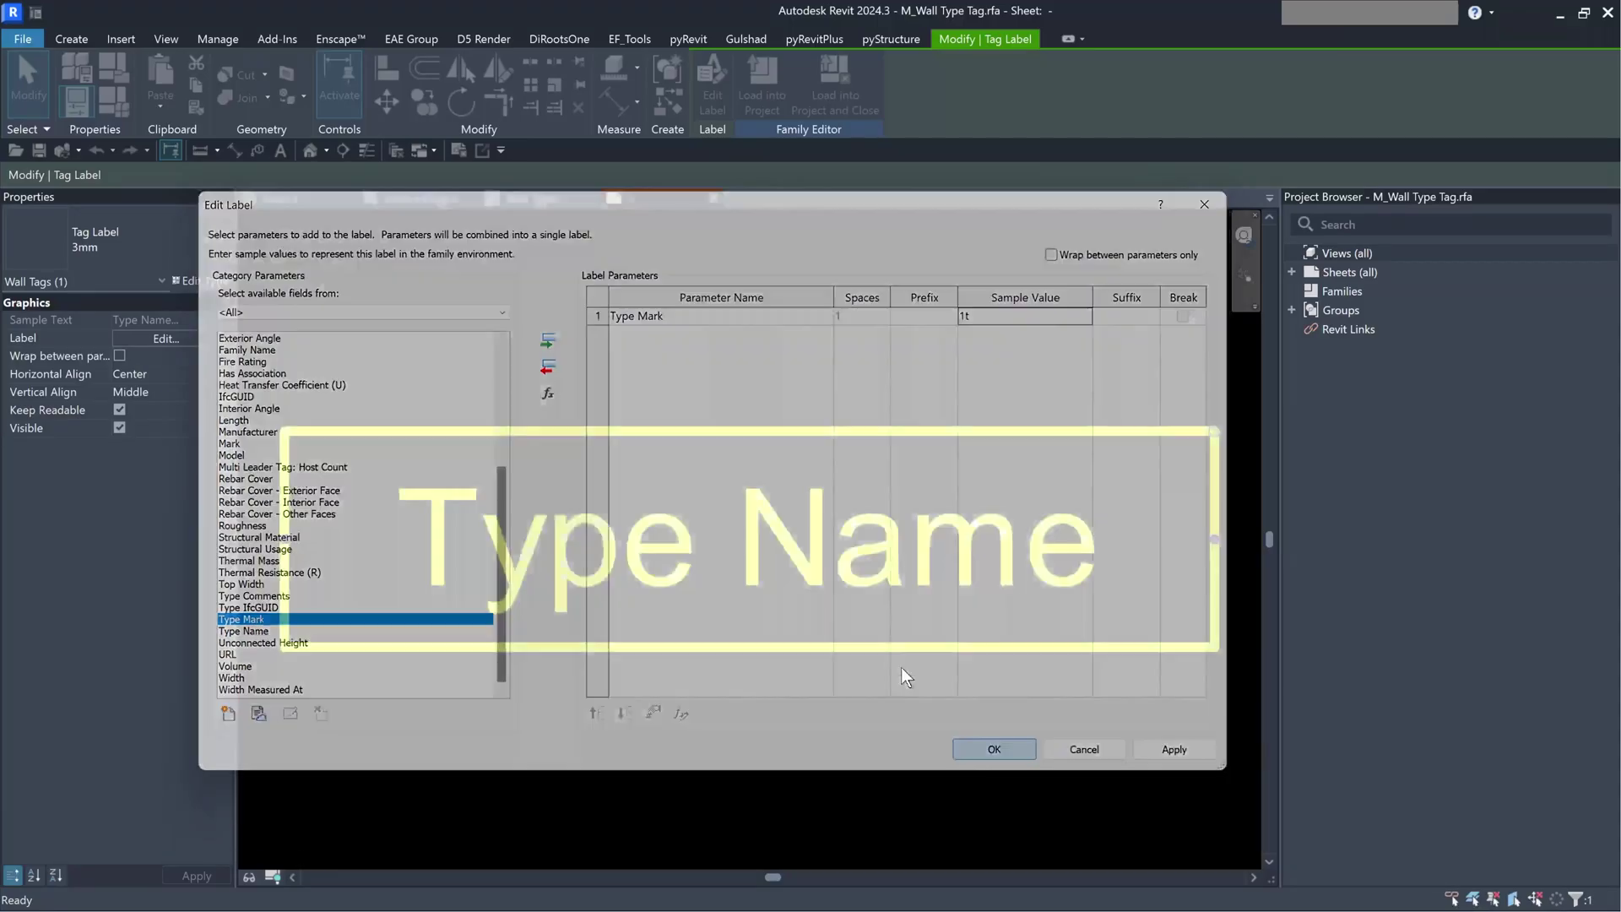
click(999, 753)
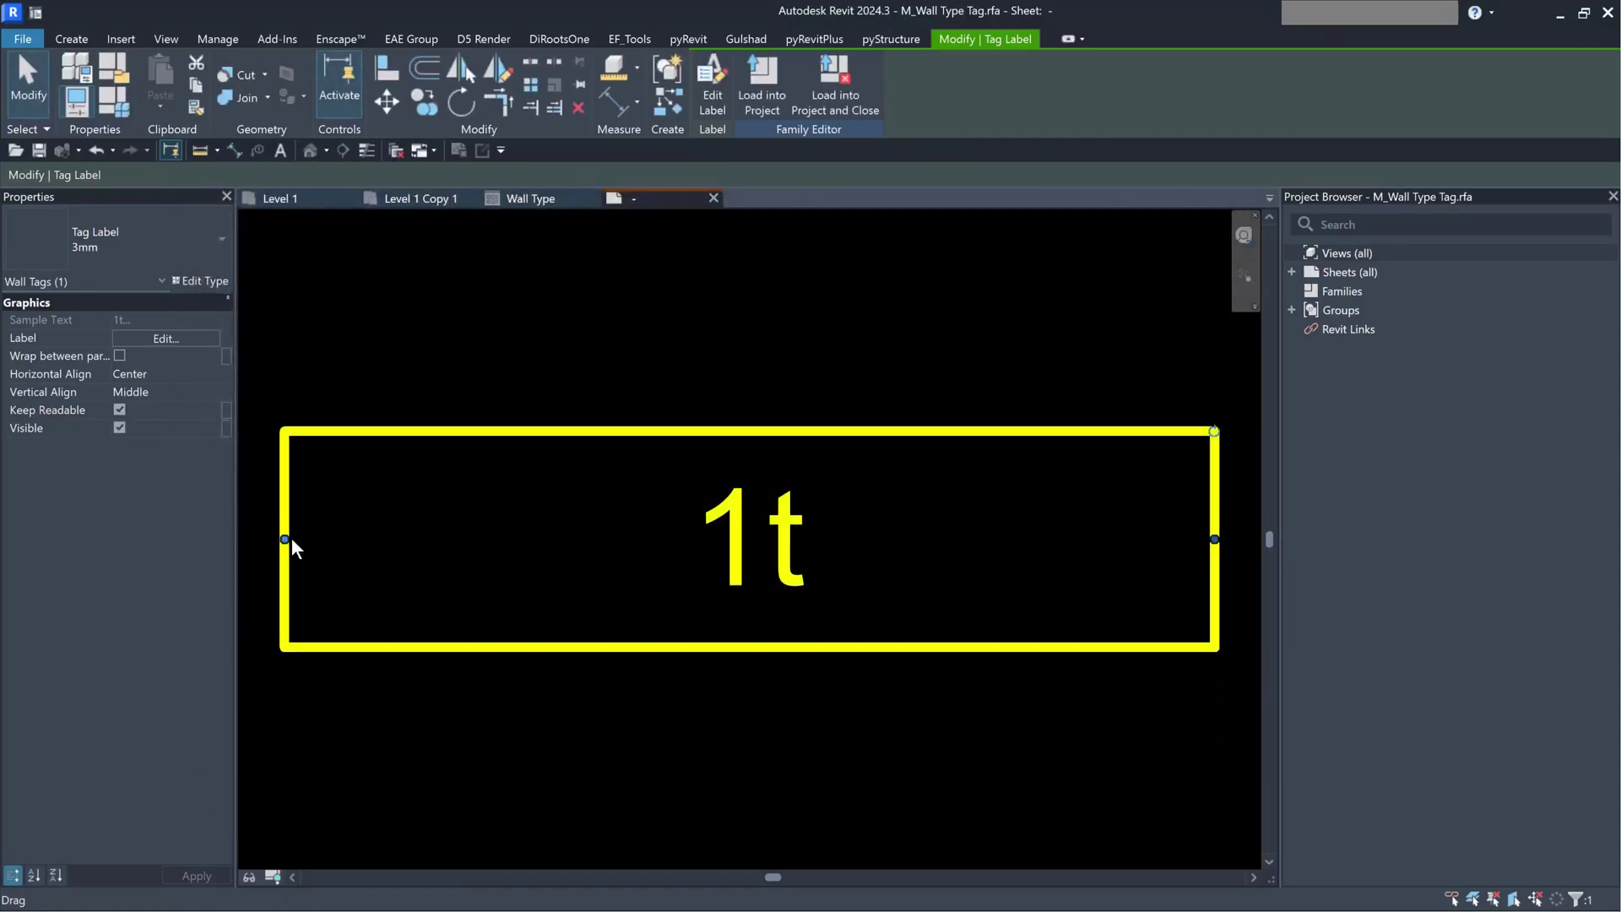
- Narrow the label, save the family as M_Wall Type Mark.rfa and load it into the project
drag(291, 539, 616, 539)
click(839, 352)
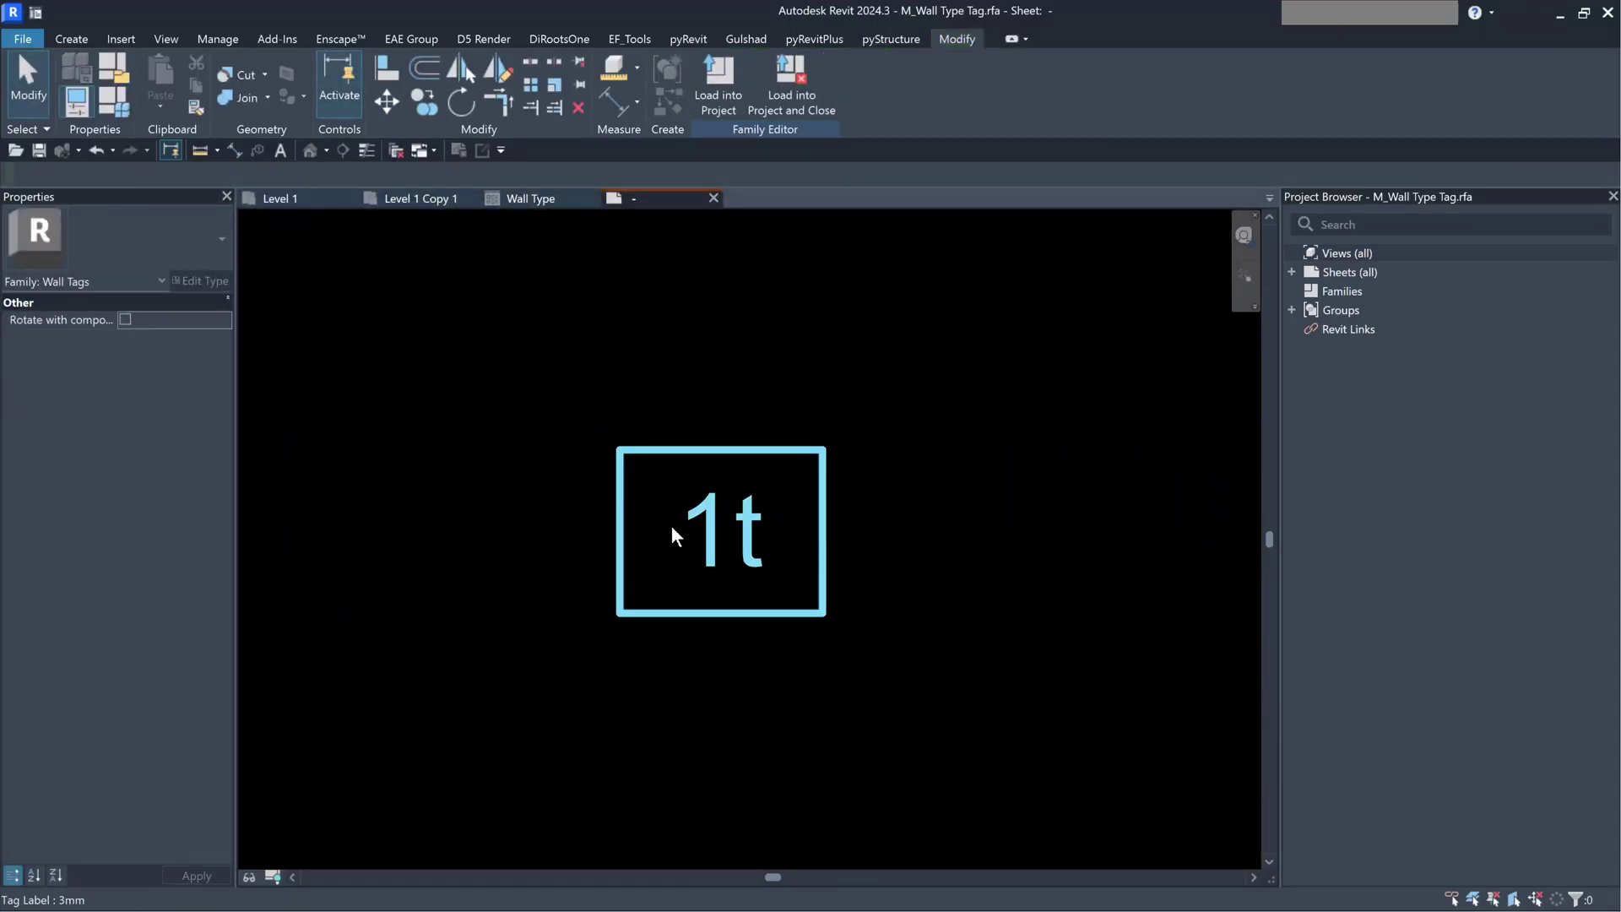
click(671, 525)
click(658, 500)
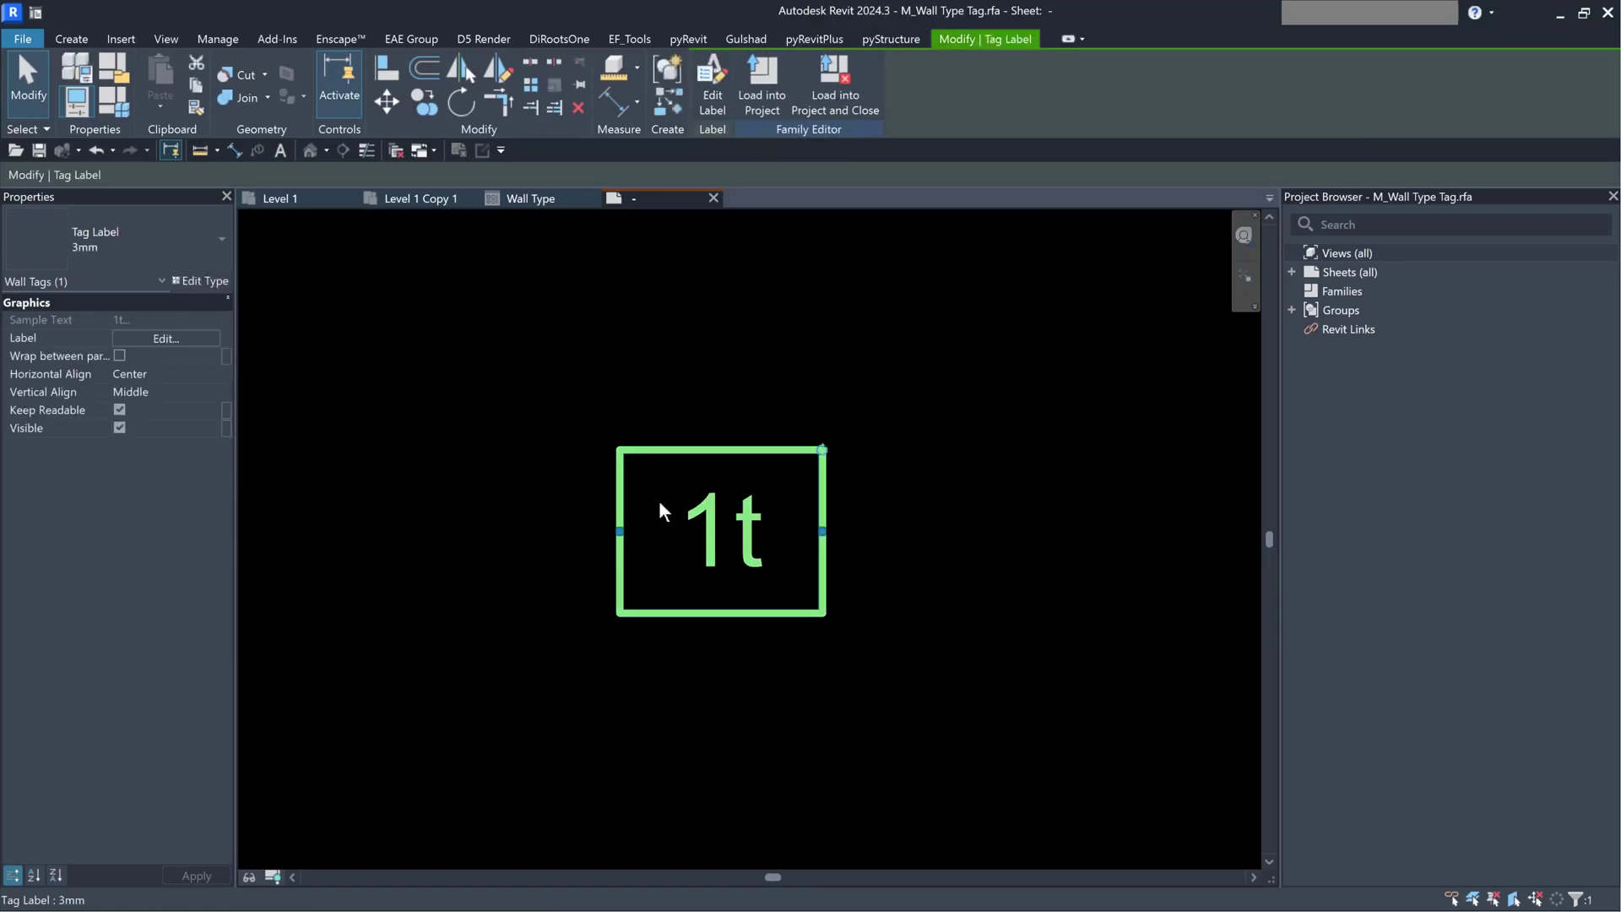
scroll(854, 549, down, 1)
click(873, 498)
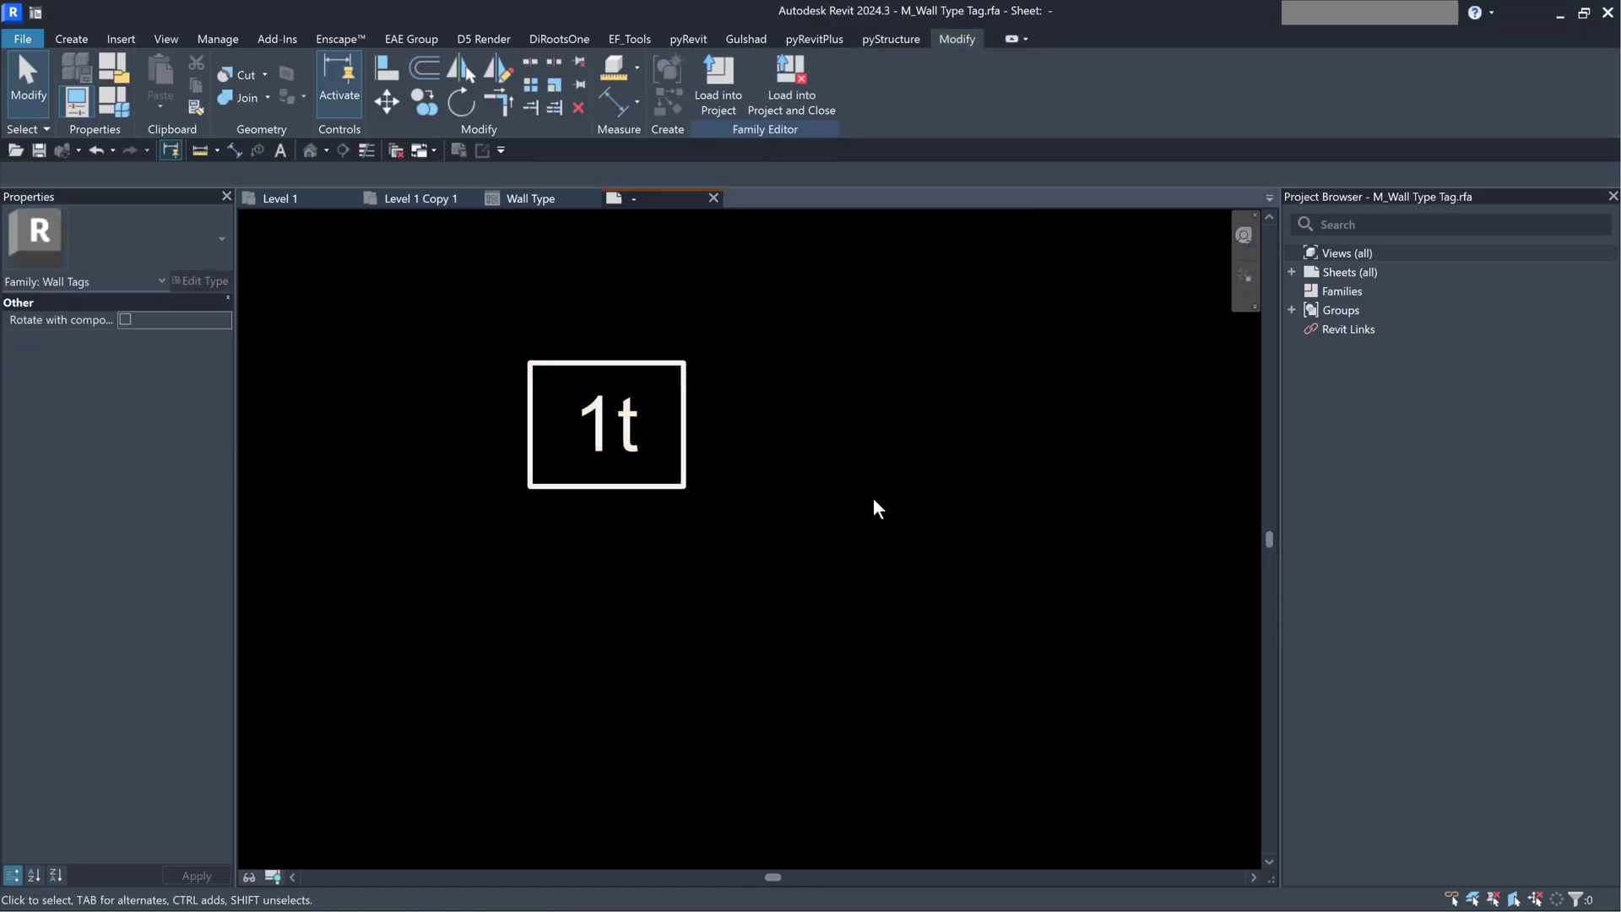
click(23, 39)
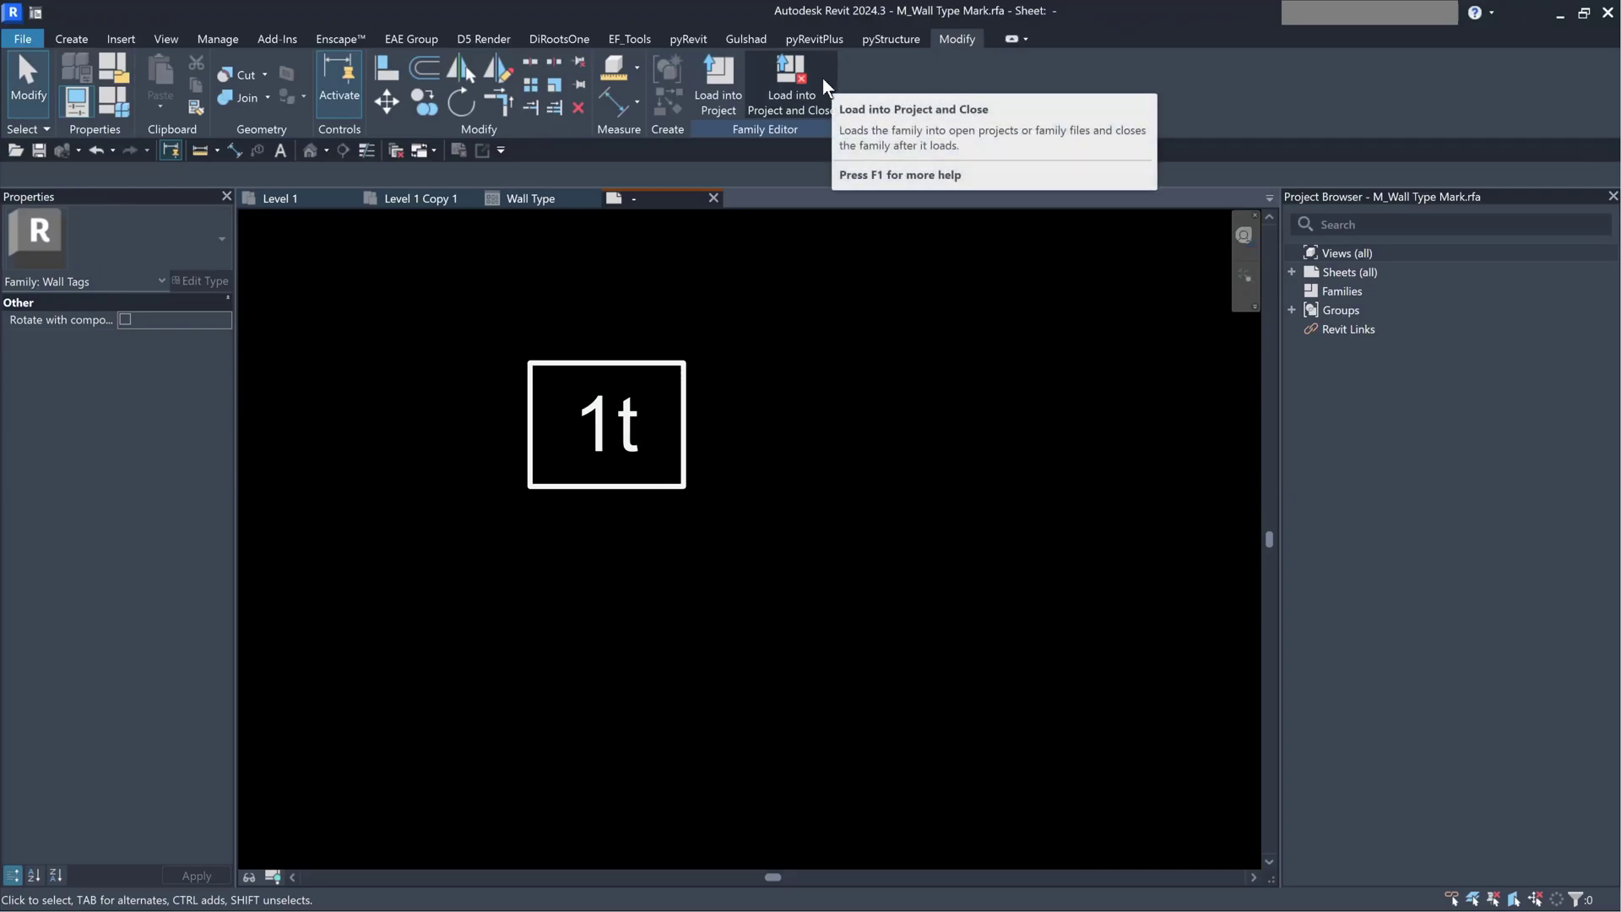
click(822, 78)
- Place the W05 tag above the top wall and delete the old GA-HB-250 tag
click(713, 367)
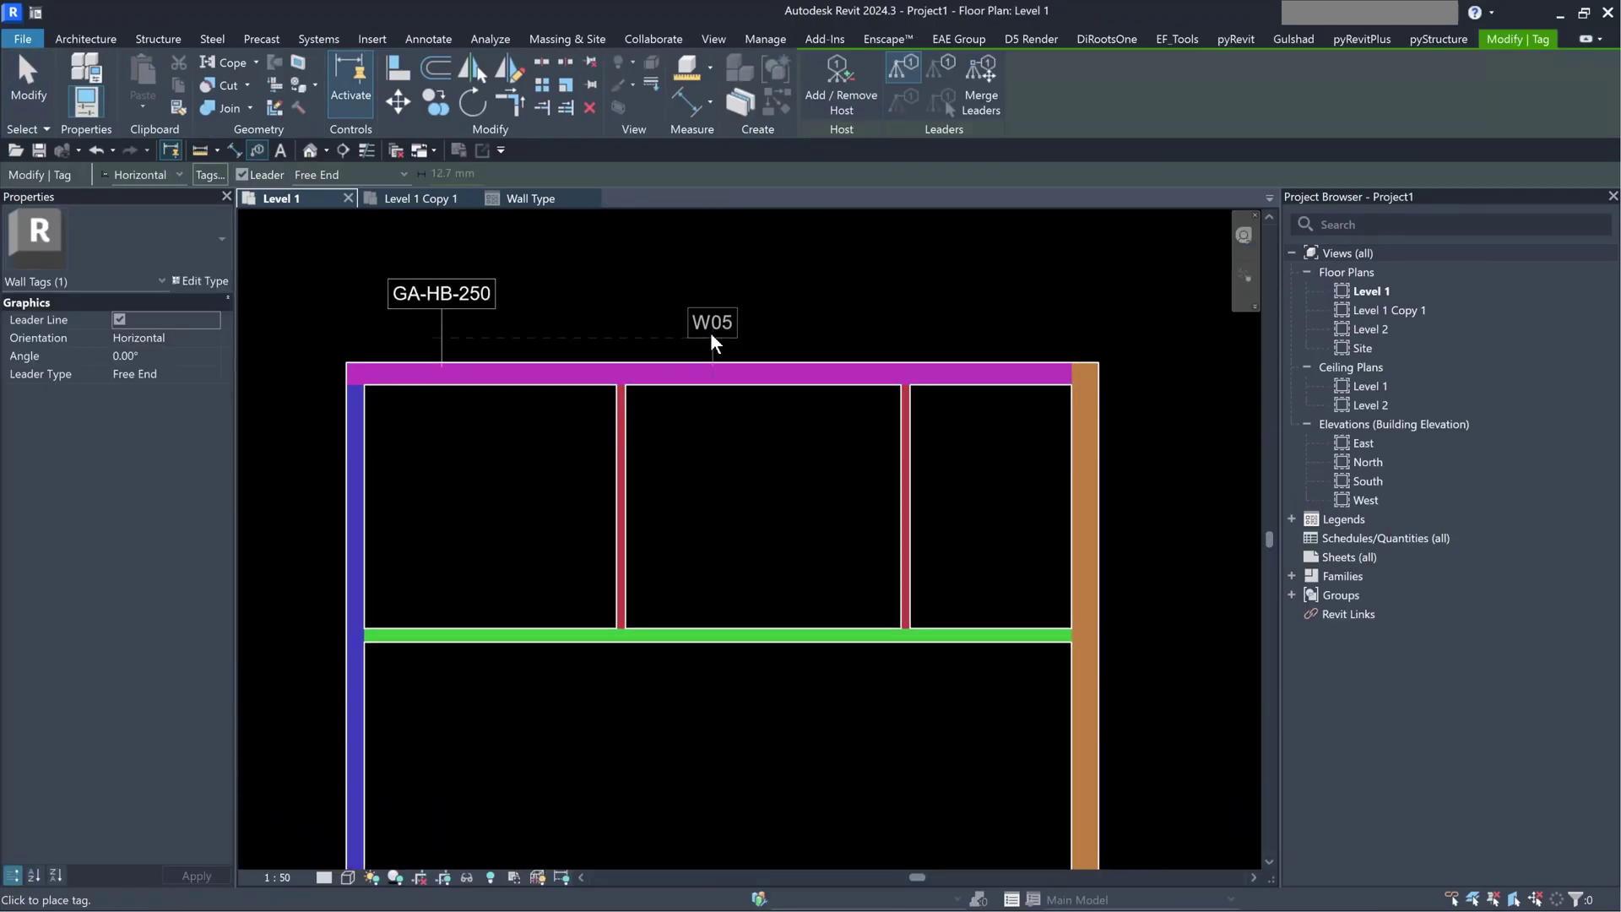
key(Escape)
click(484, 297)
key(Delete)
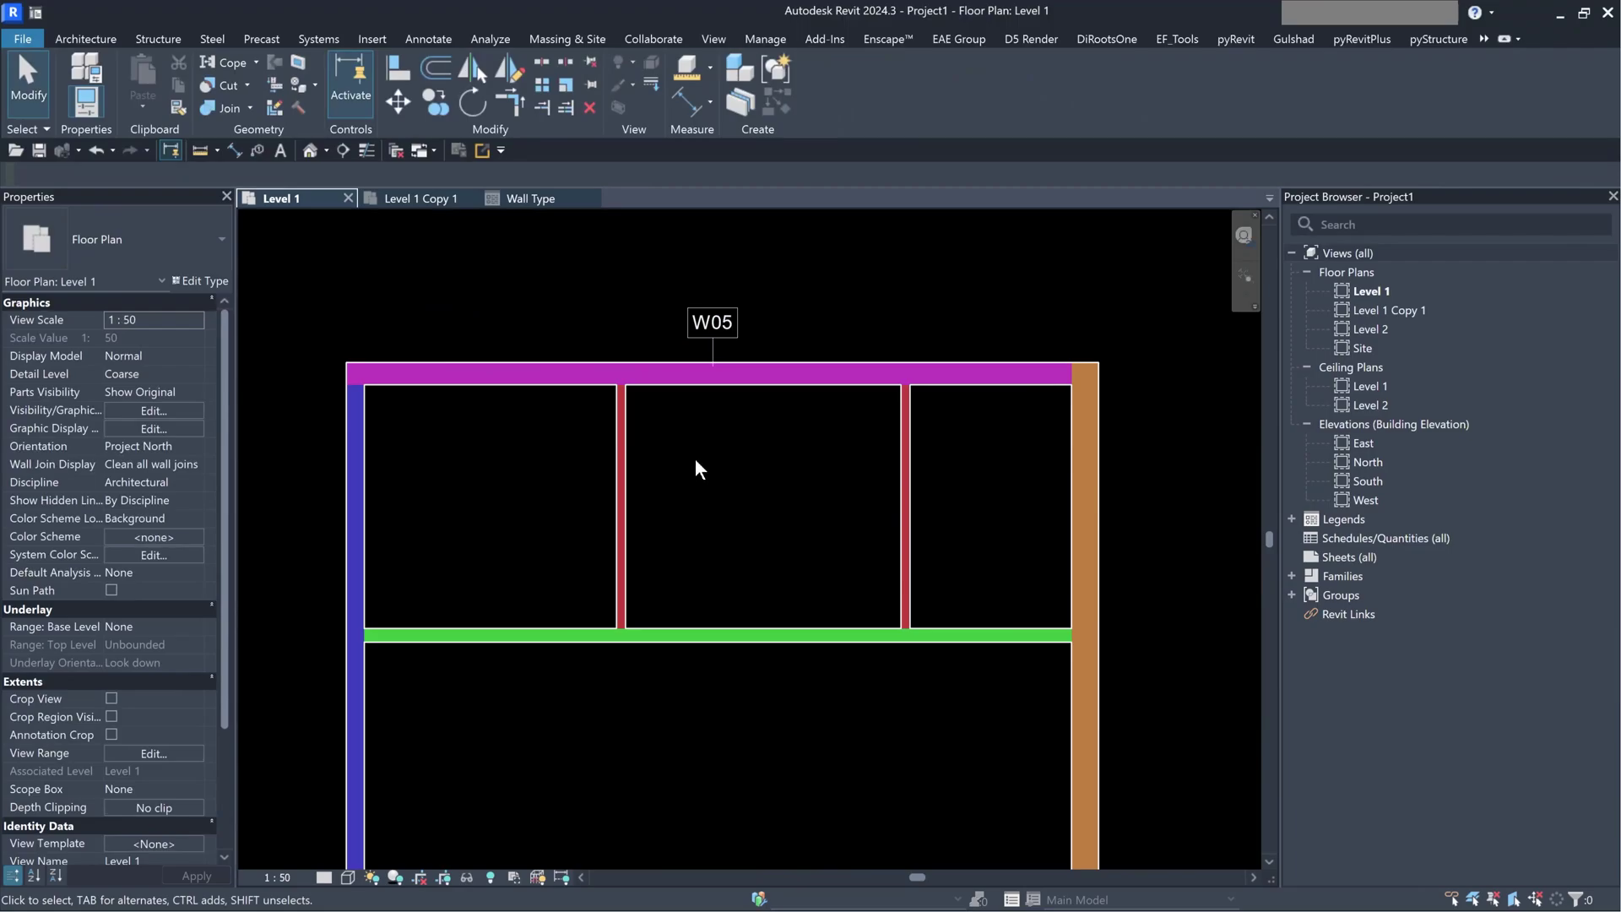
- Tag by category (TG) the outer, divider and partition walls as W04, W01, W01, W02, W06, W04, W03
key(t)
key(g)
click(400, 507)
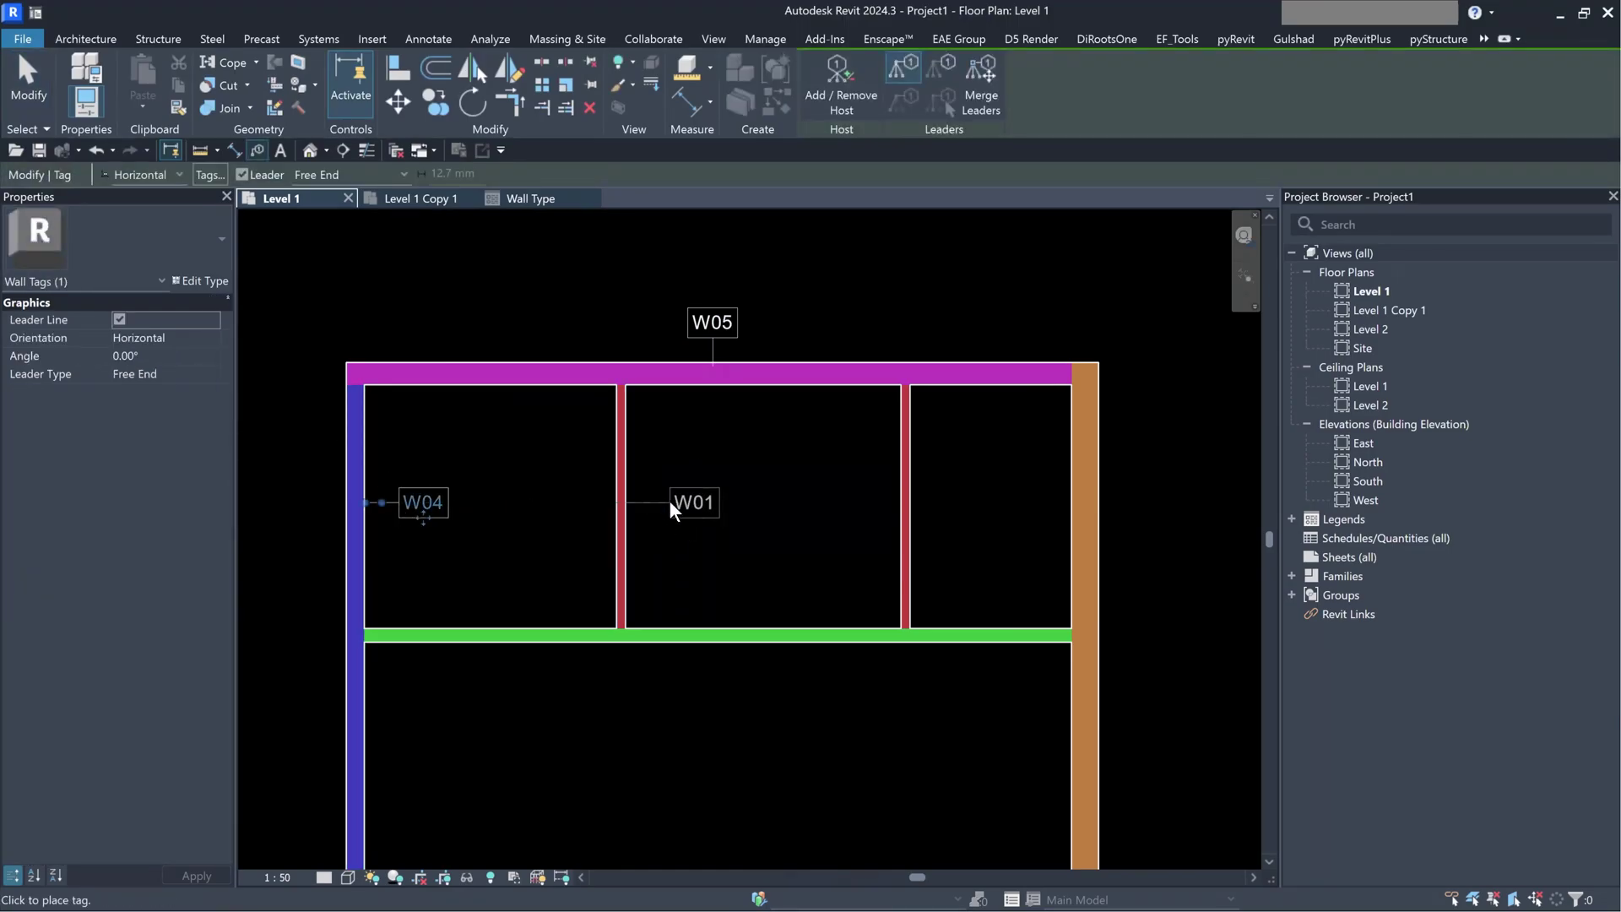
click(670, 506)
click(944, 499)
click(766, 676)
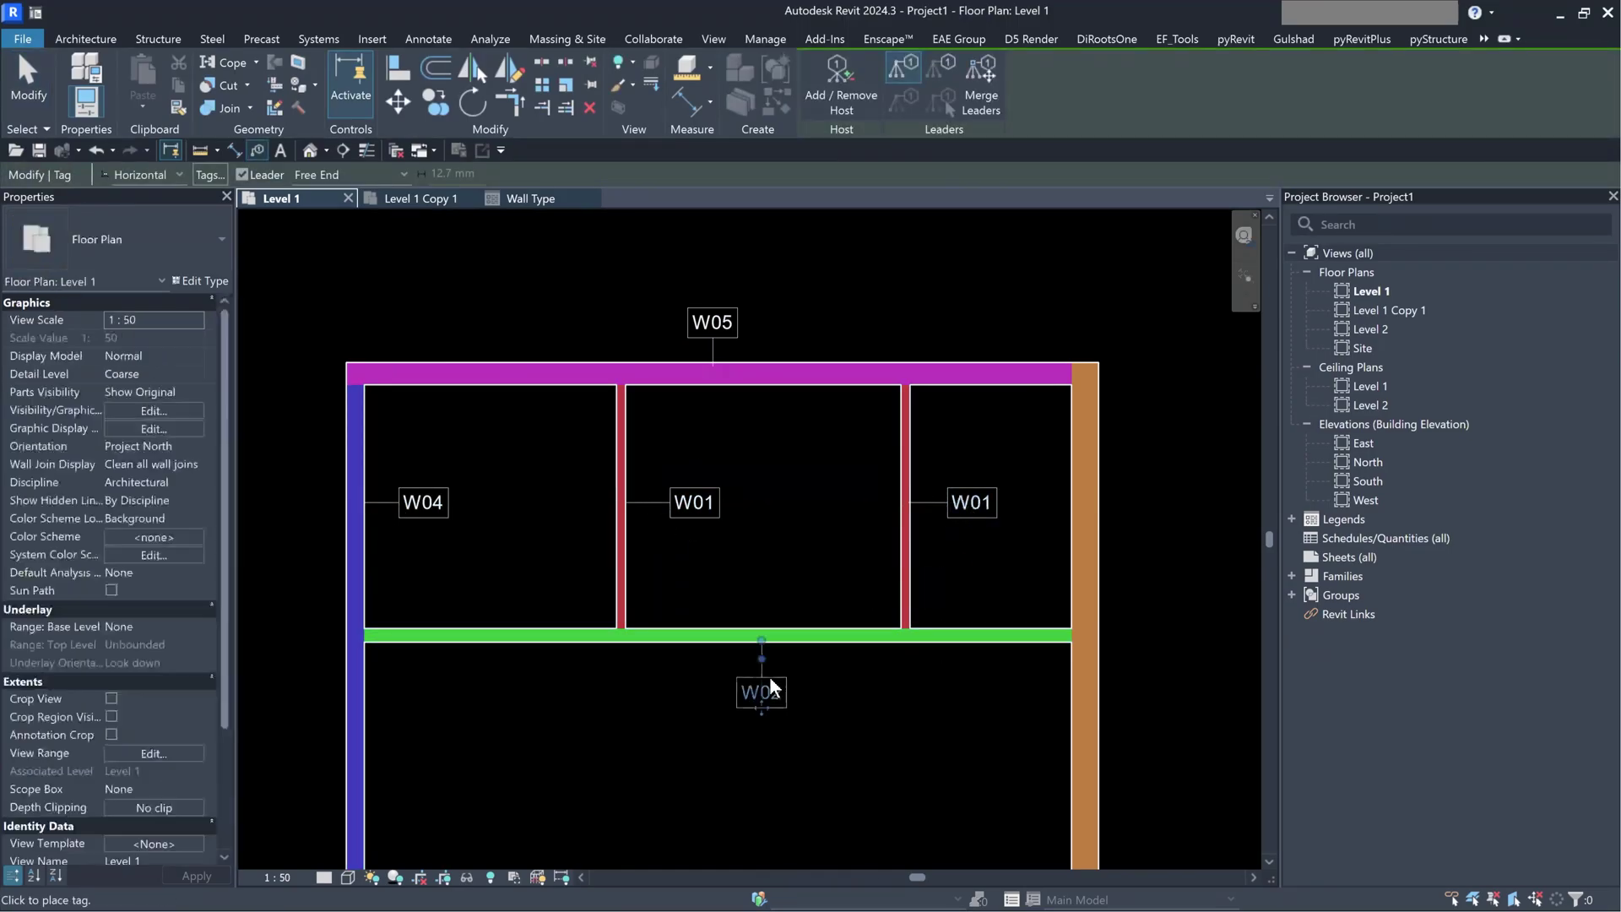
click(1030, 789)
scroll(759, 676, down, 1)
click(454, 598)
click(517, 726)
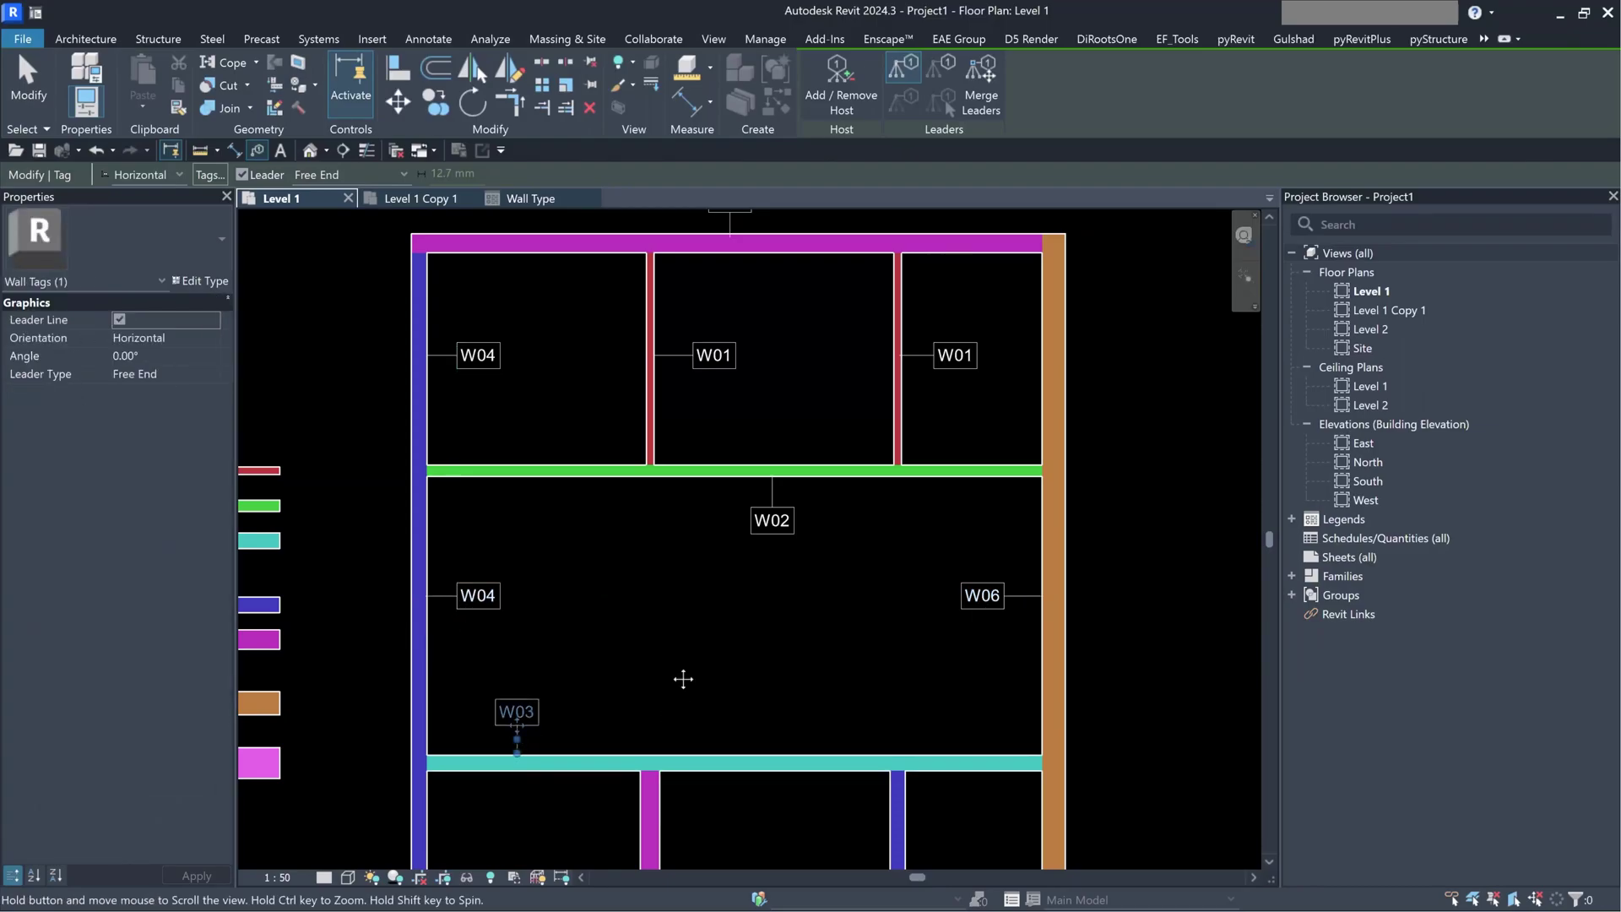
- Tag the magenta wall W05, the blue wall W04 and the bottom wall W07
middle_drag(683, 678, 662, 501)
click(635, 657)
click(914, 661)
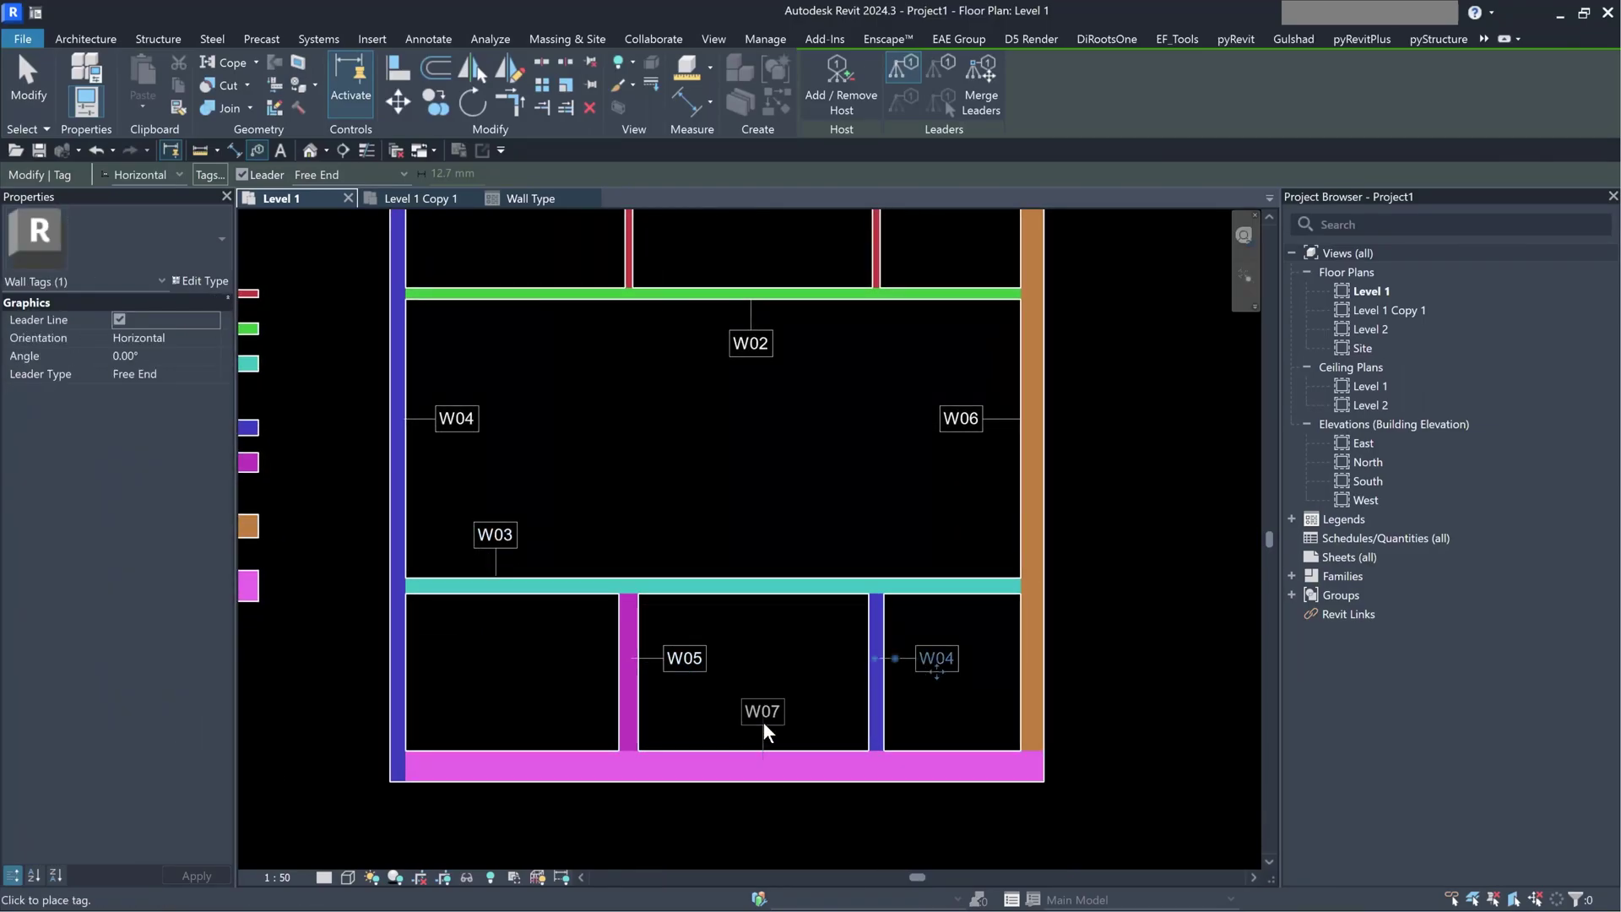
click(763, 724)
scroll(768, 658, down, 1)
key(Escape)
key(Escape)
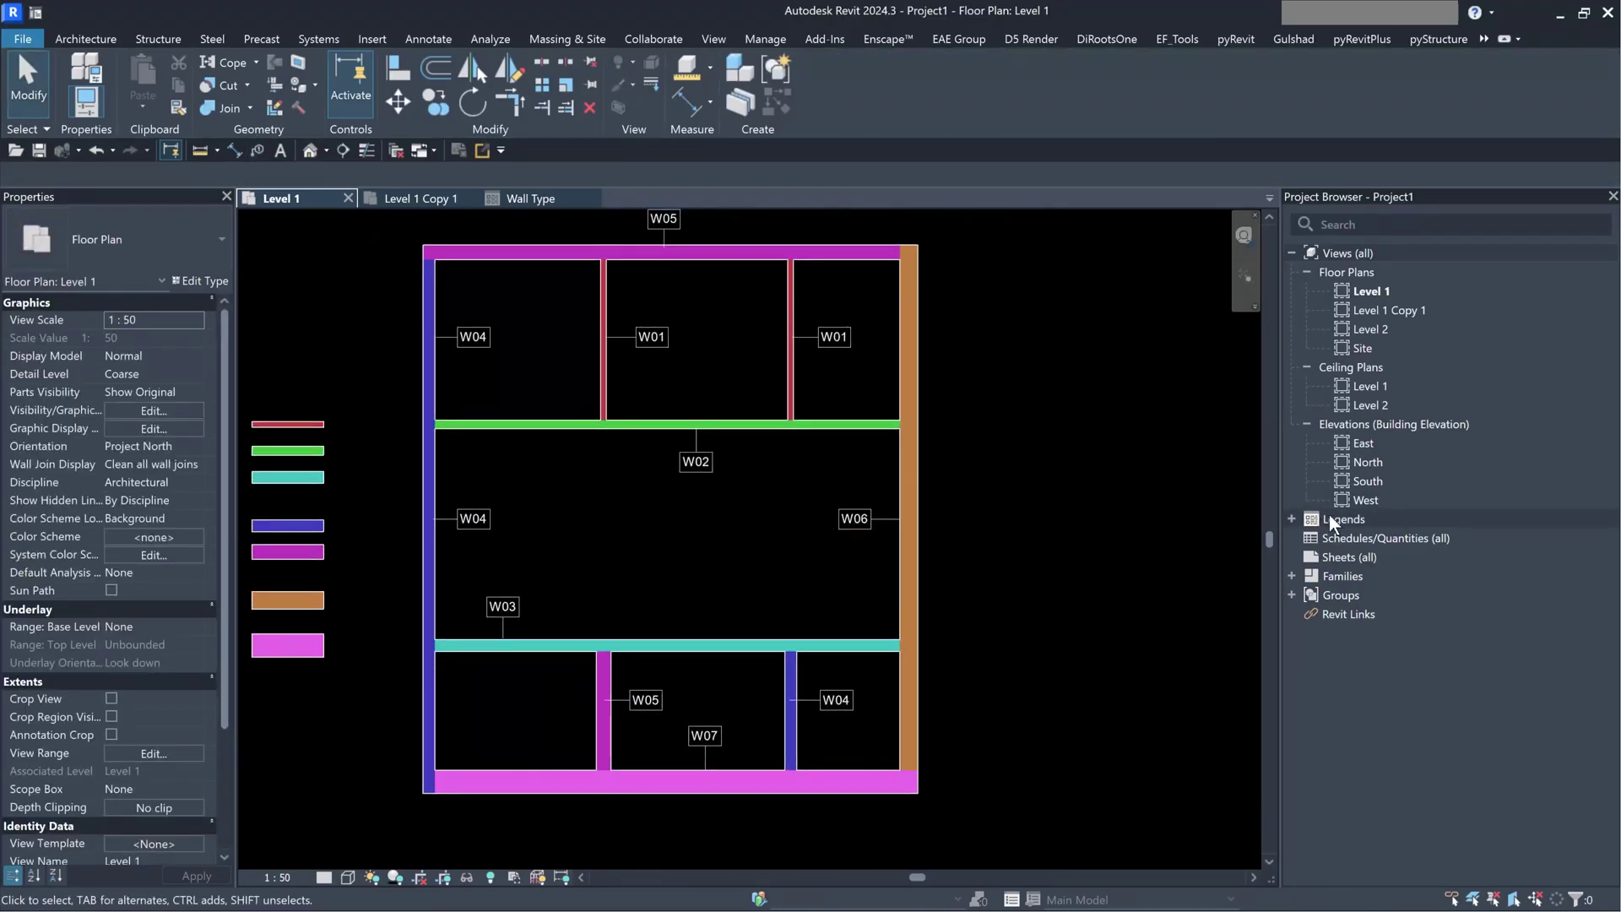
- Create a new A1 metric sheet and drop the Level 1 floor plan onto it
right_click(1340, 556)
click(1391, 568)
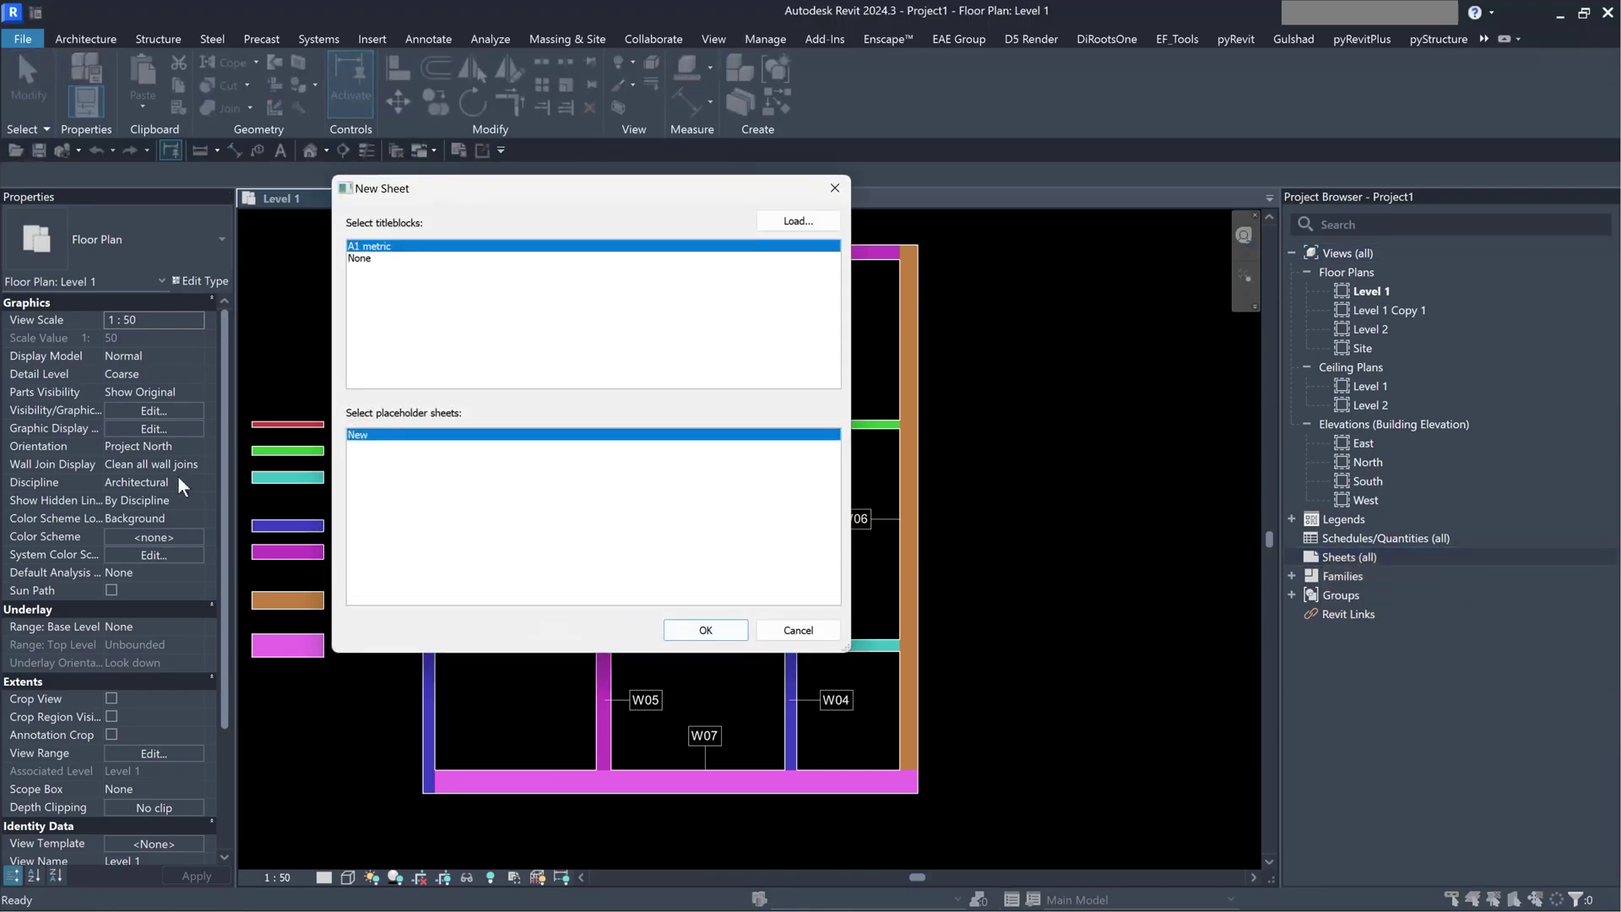
click(711, 631)
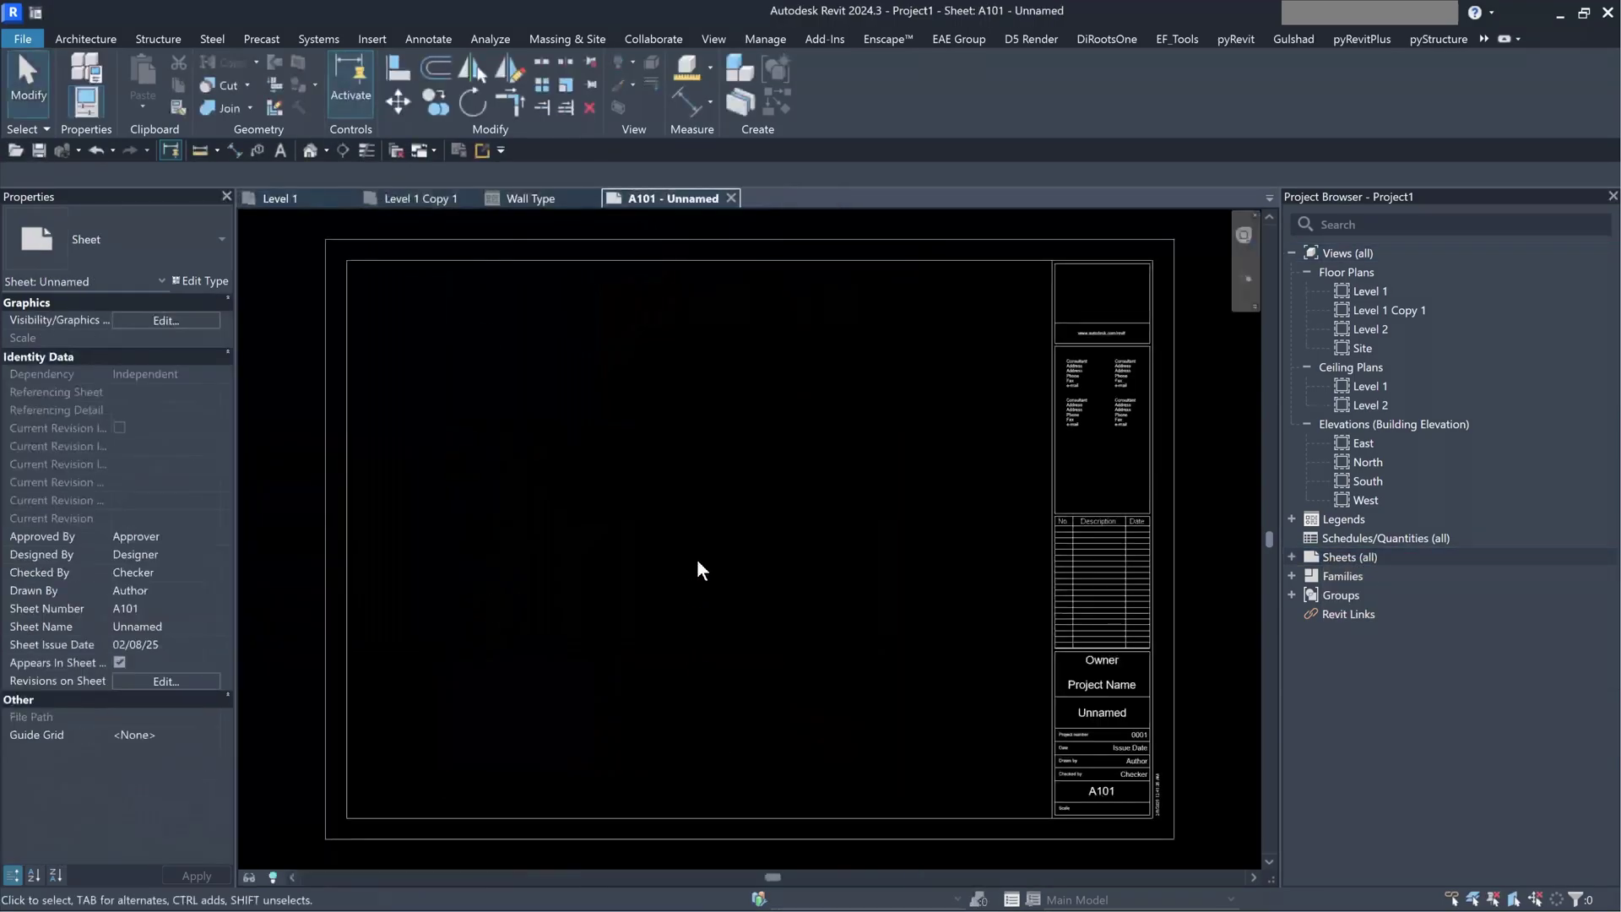
click(1374, 294)
drag(1253, 337, 688, 459)
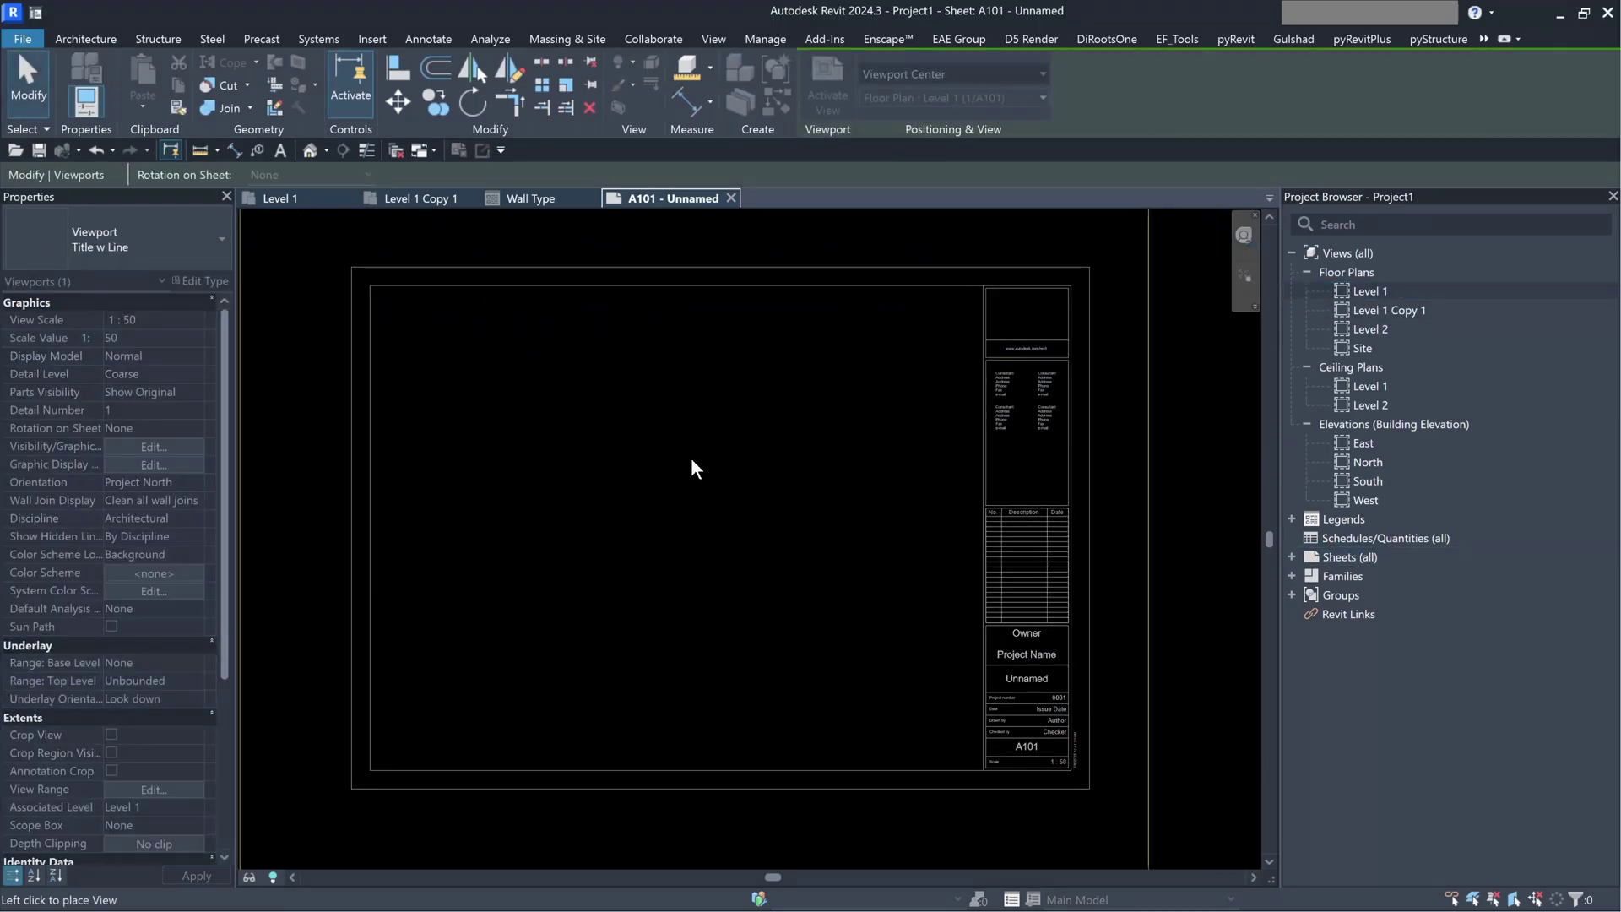
scroll(684, 461, down, 3)
click(684, 552)
- Crop the Level 1 viewport to the plan and colour key, then hide the crop boundary
double_click(684, 550)
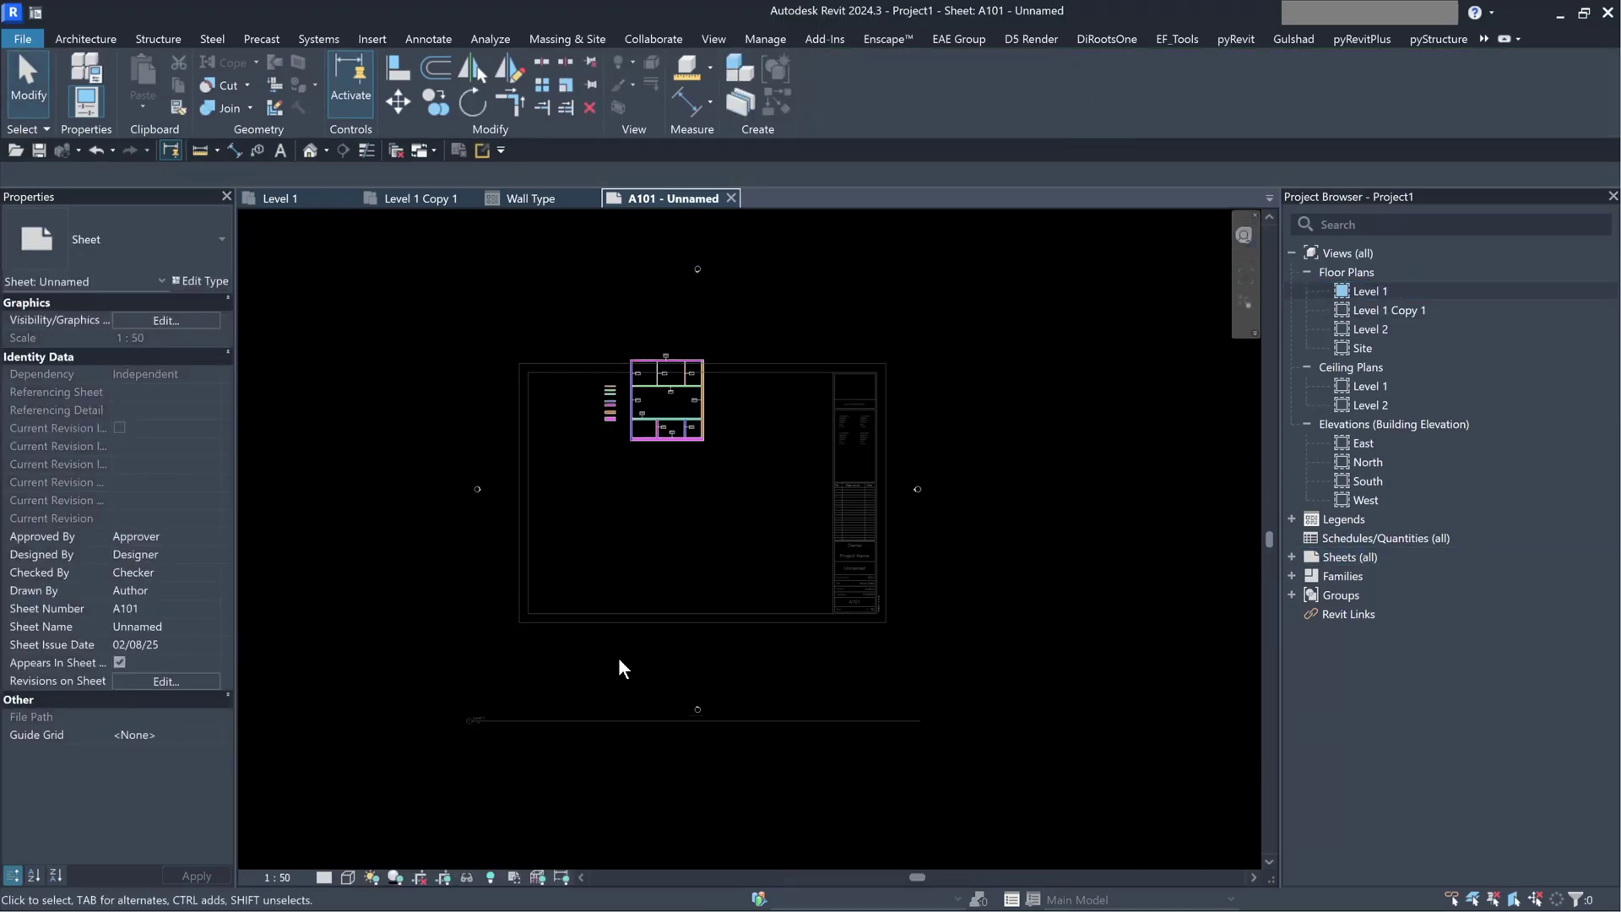
click(443, 877)
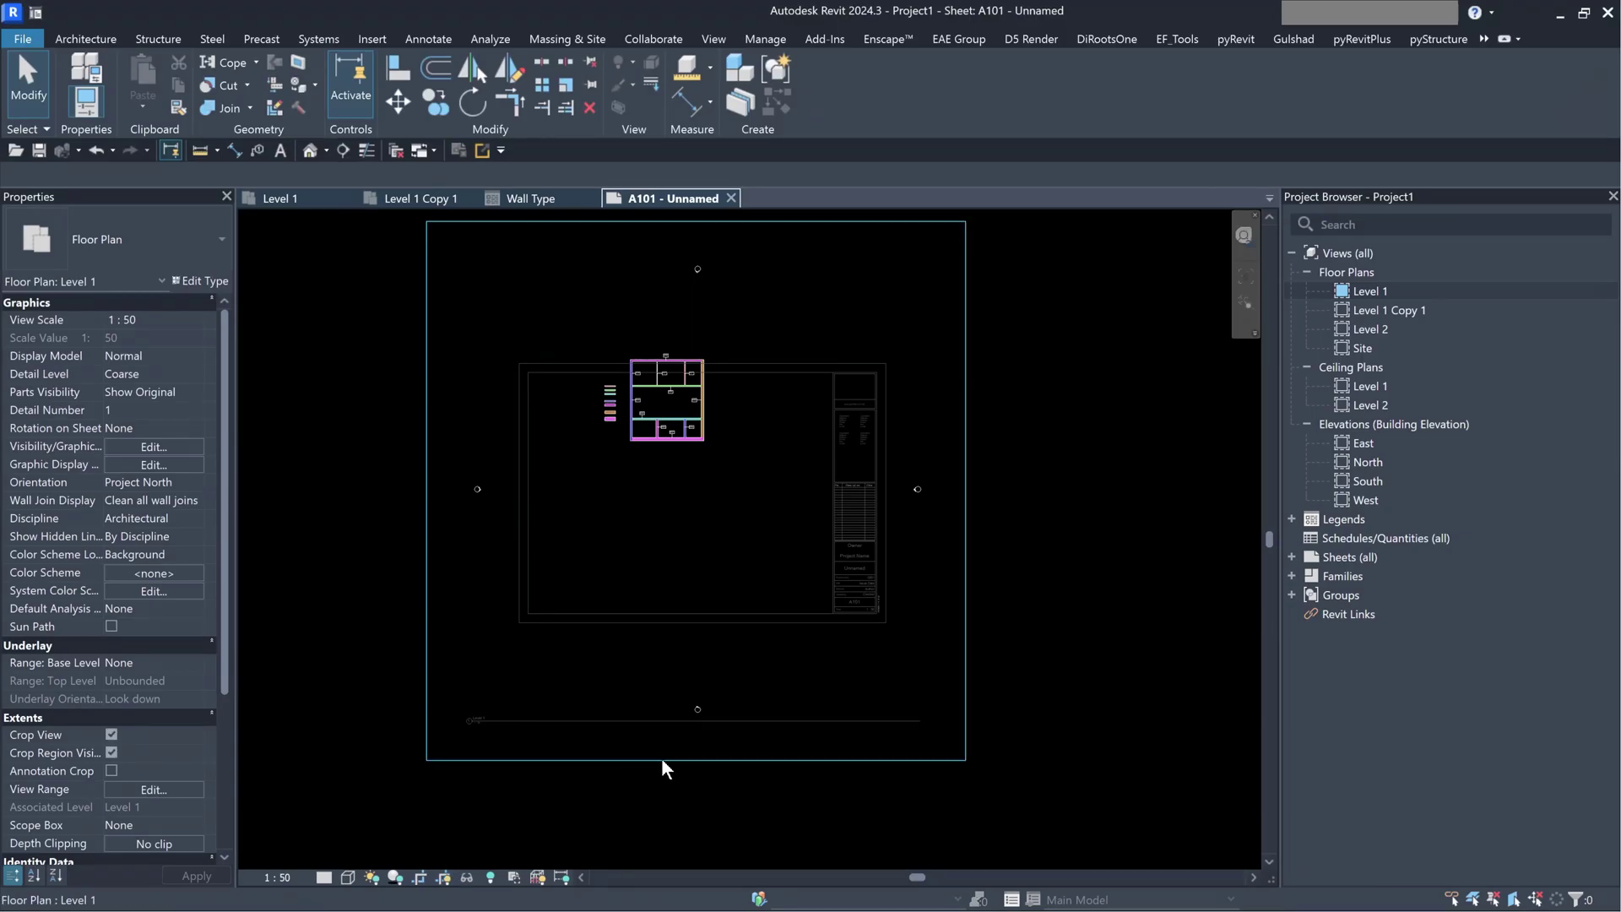
click(661, 762)
drag(696, 762, 696, 334)
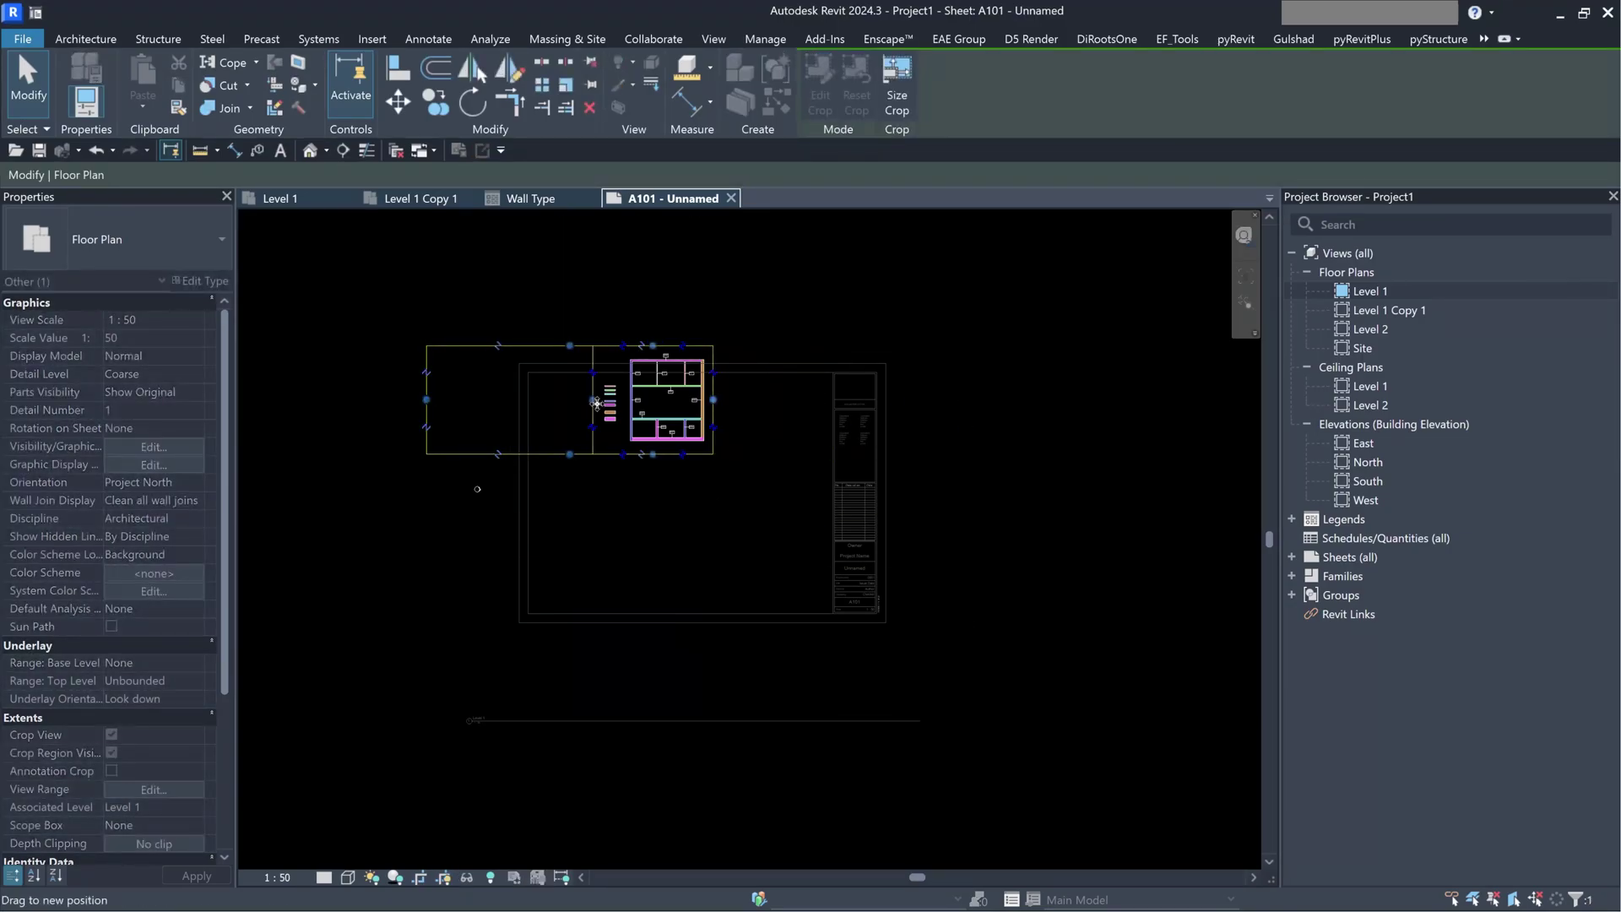
click(444, 877)
double_click(945, 321)
- Move the plan viewport down and left, and pull up and shorten its title line
drag(698, 496, 686, 561)
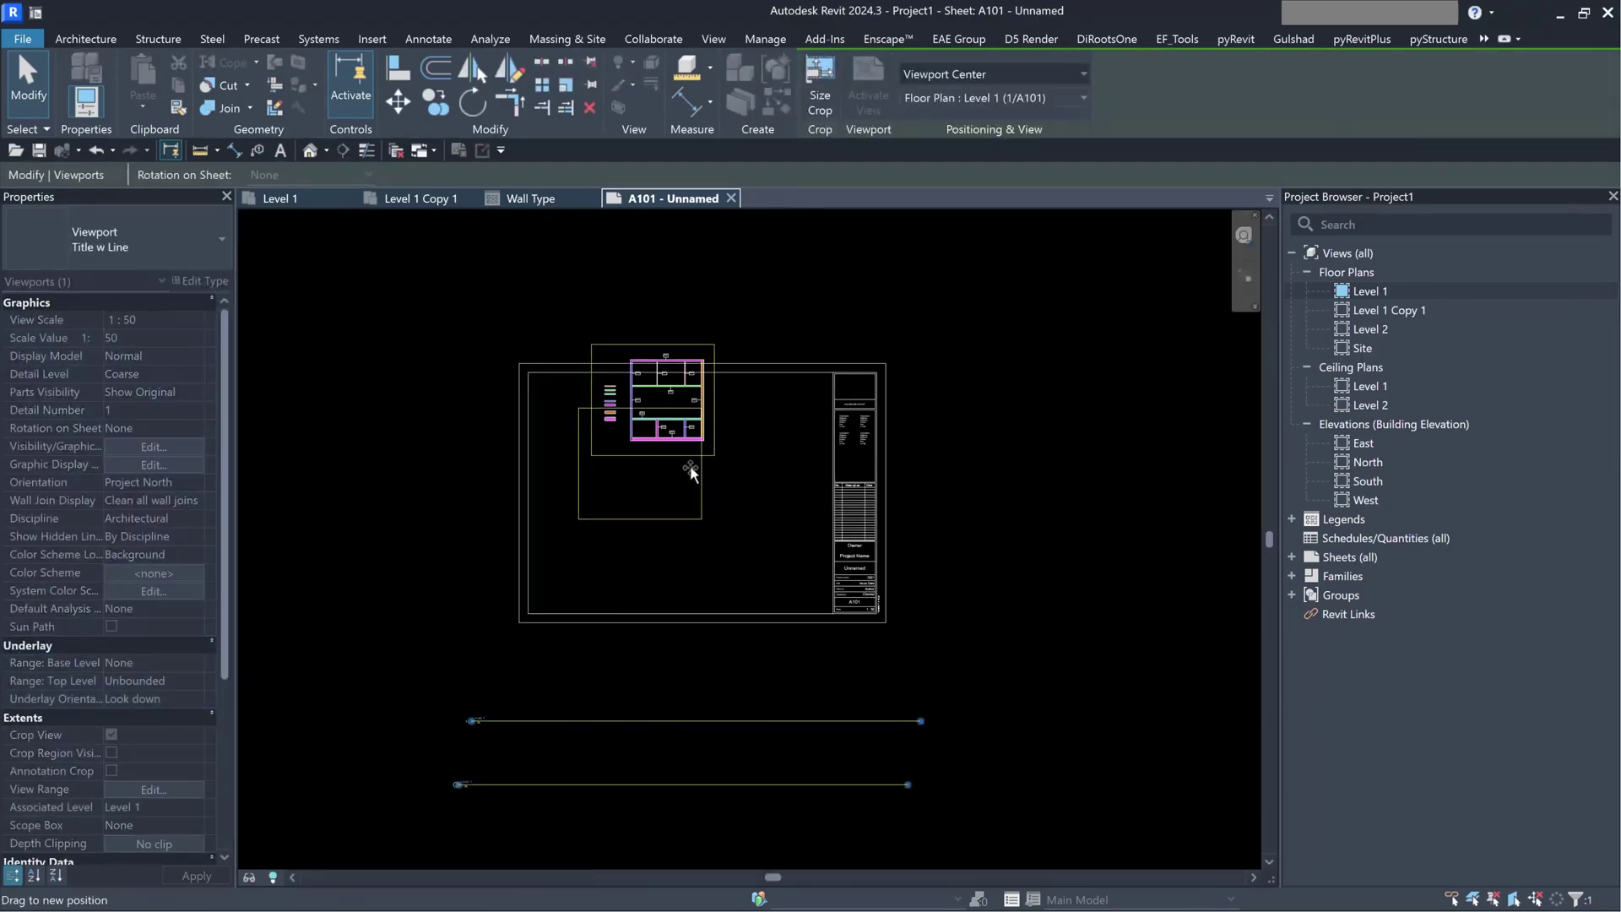
click(727, 828)
click(718, 786)
drag(717, 785, 882, 528)
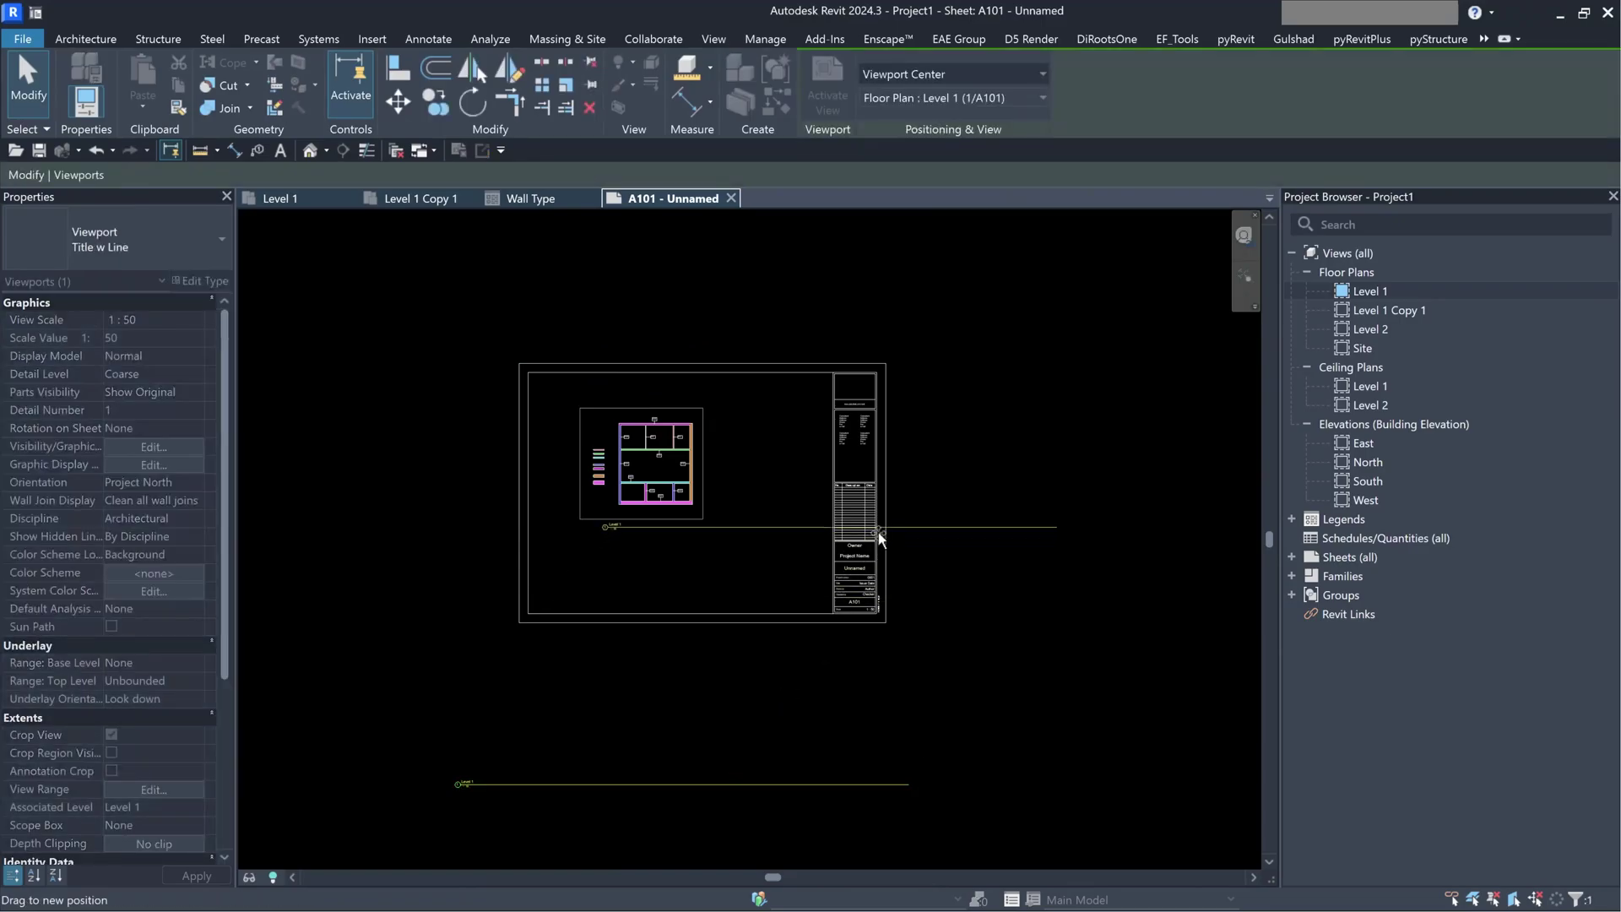
click(1042, 527)
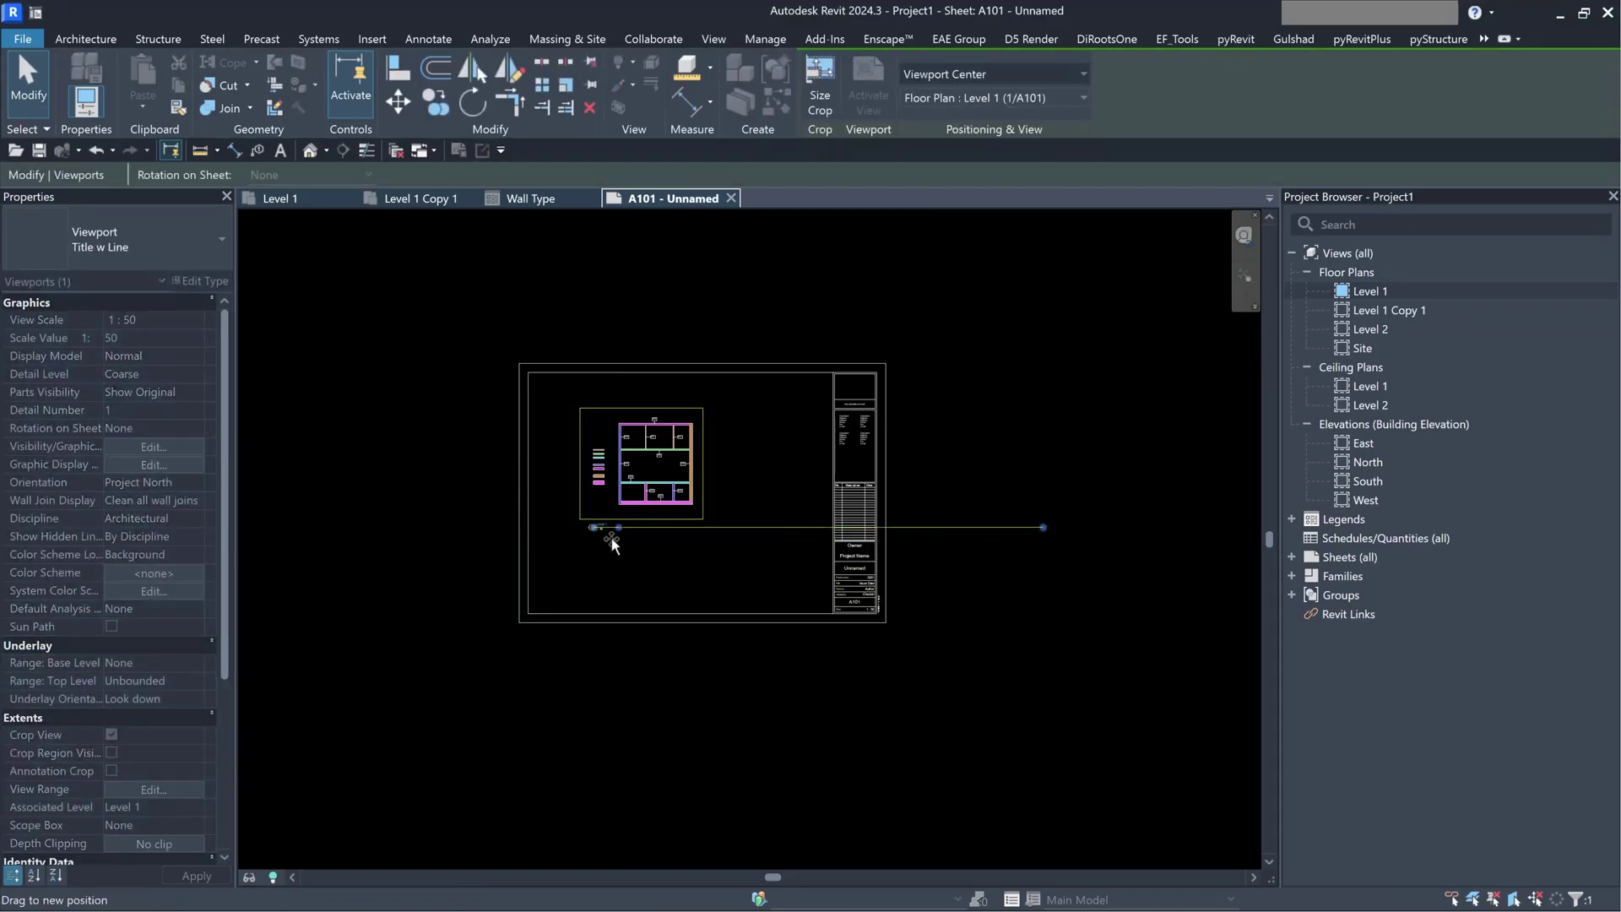
drag(1042, 527, 622, 541)
click(743, 782)
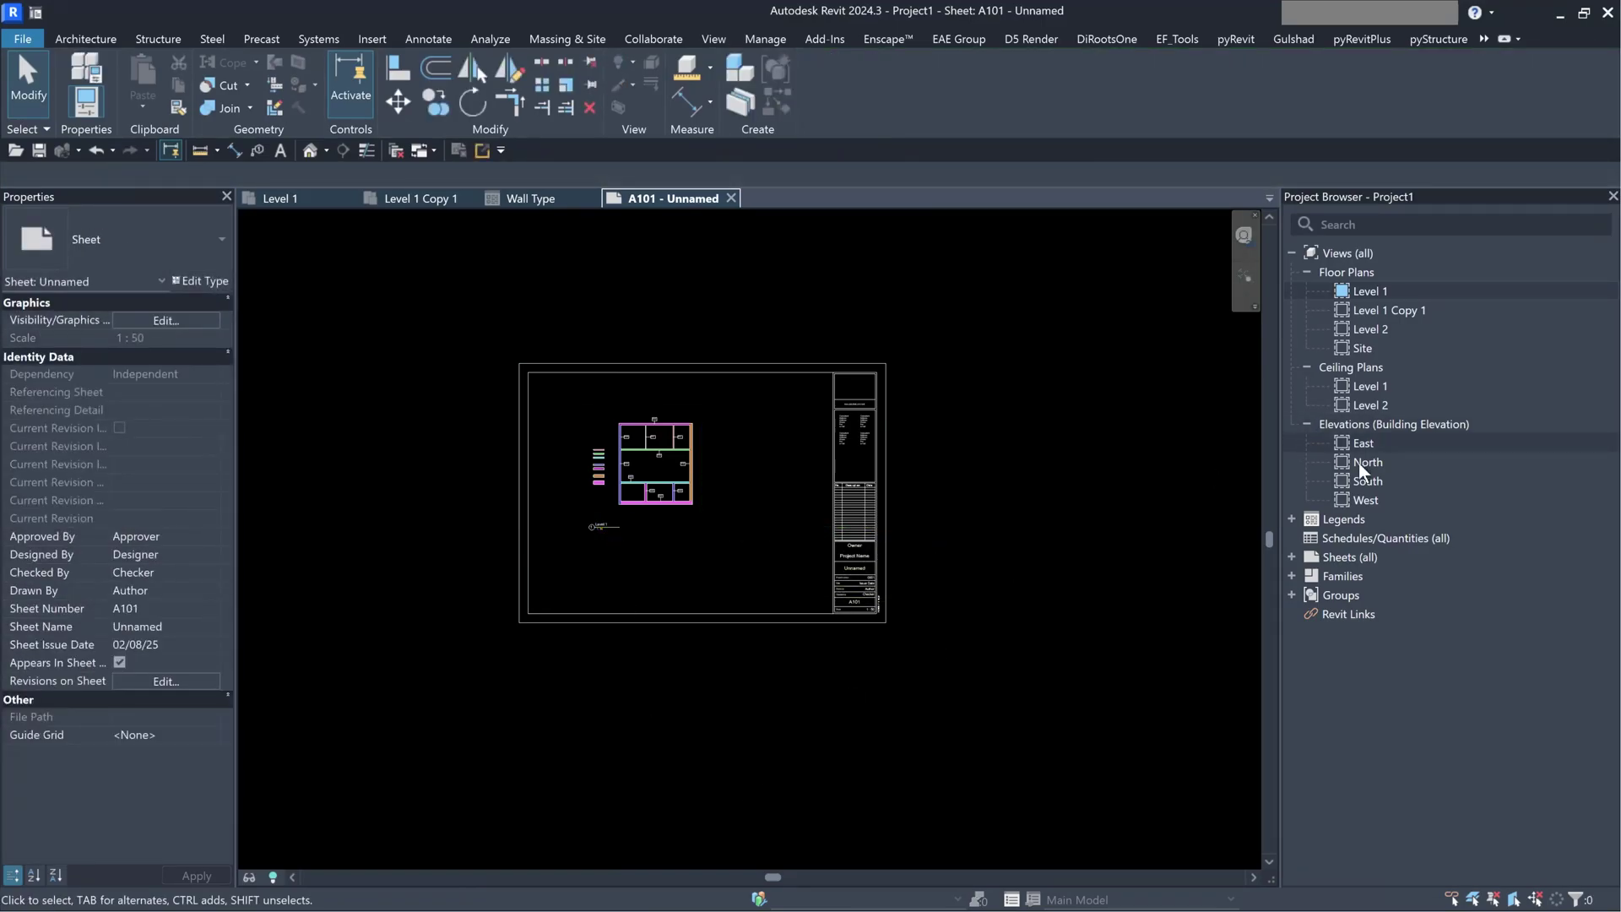
- Drag the Wall Type legend from the browser onto the sheet
click(1292, 518)
drag(1361, 541, 884, 501)
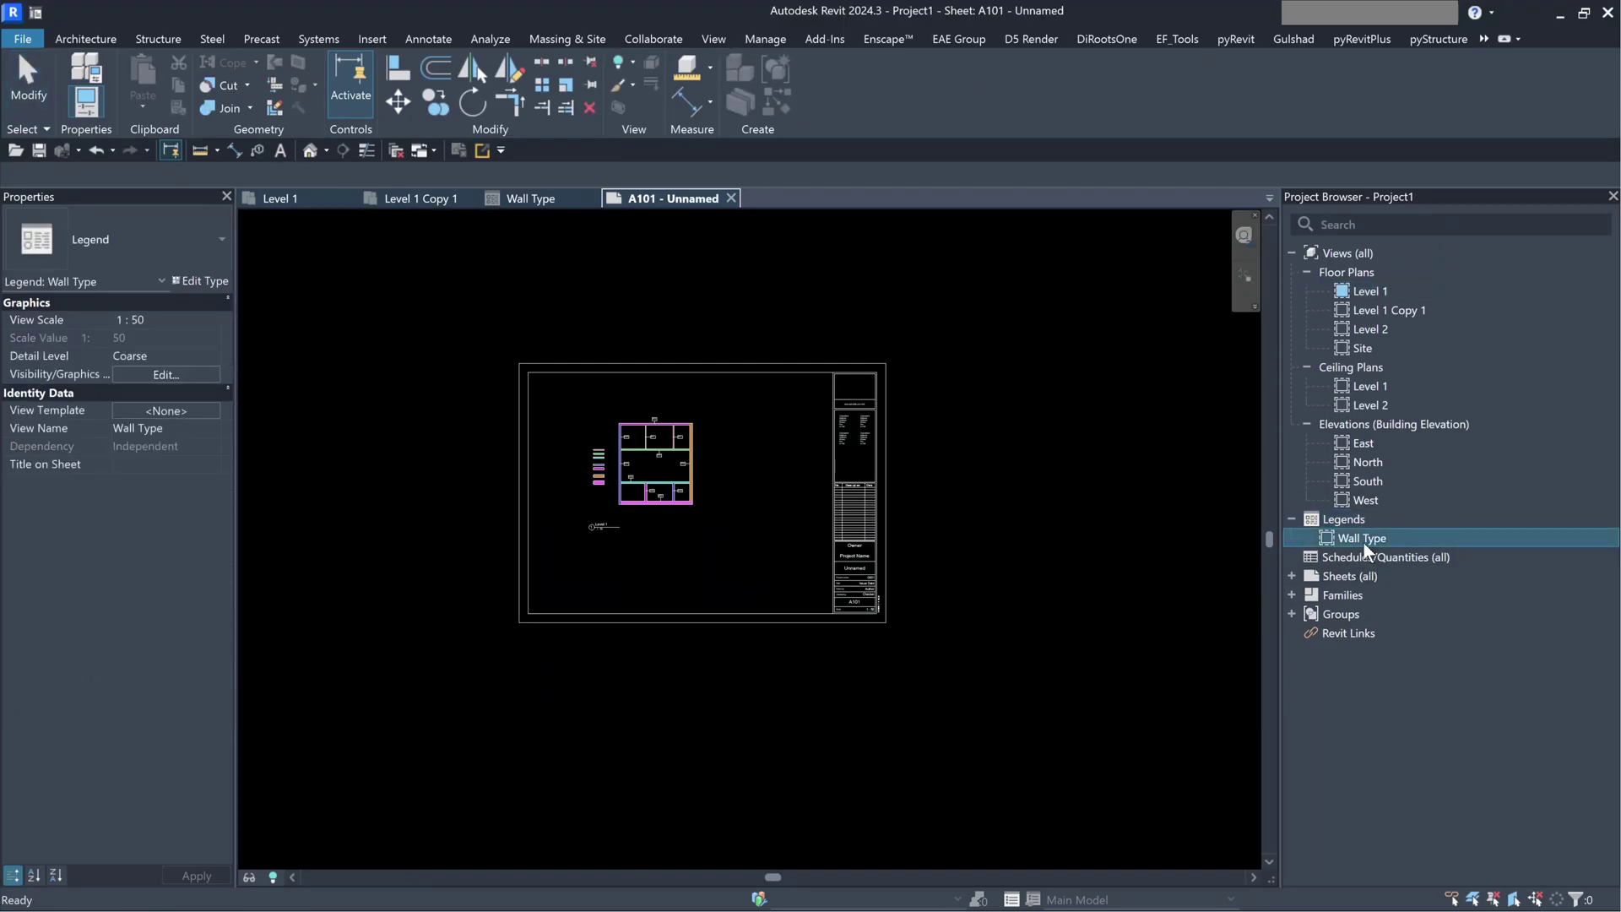
scroll(642, 494, up, 3)
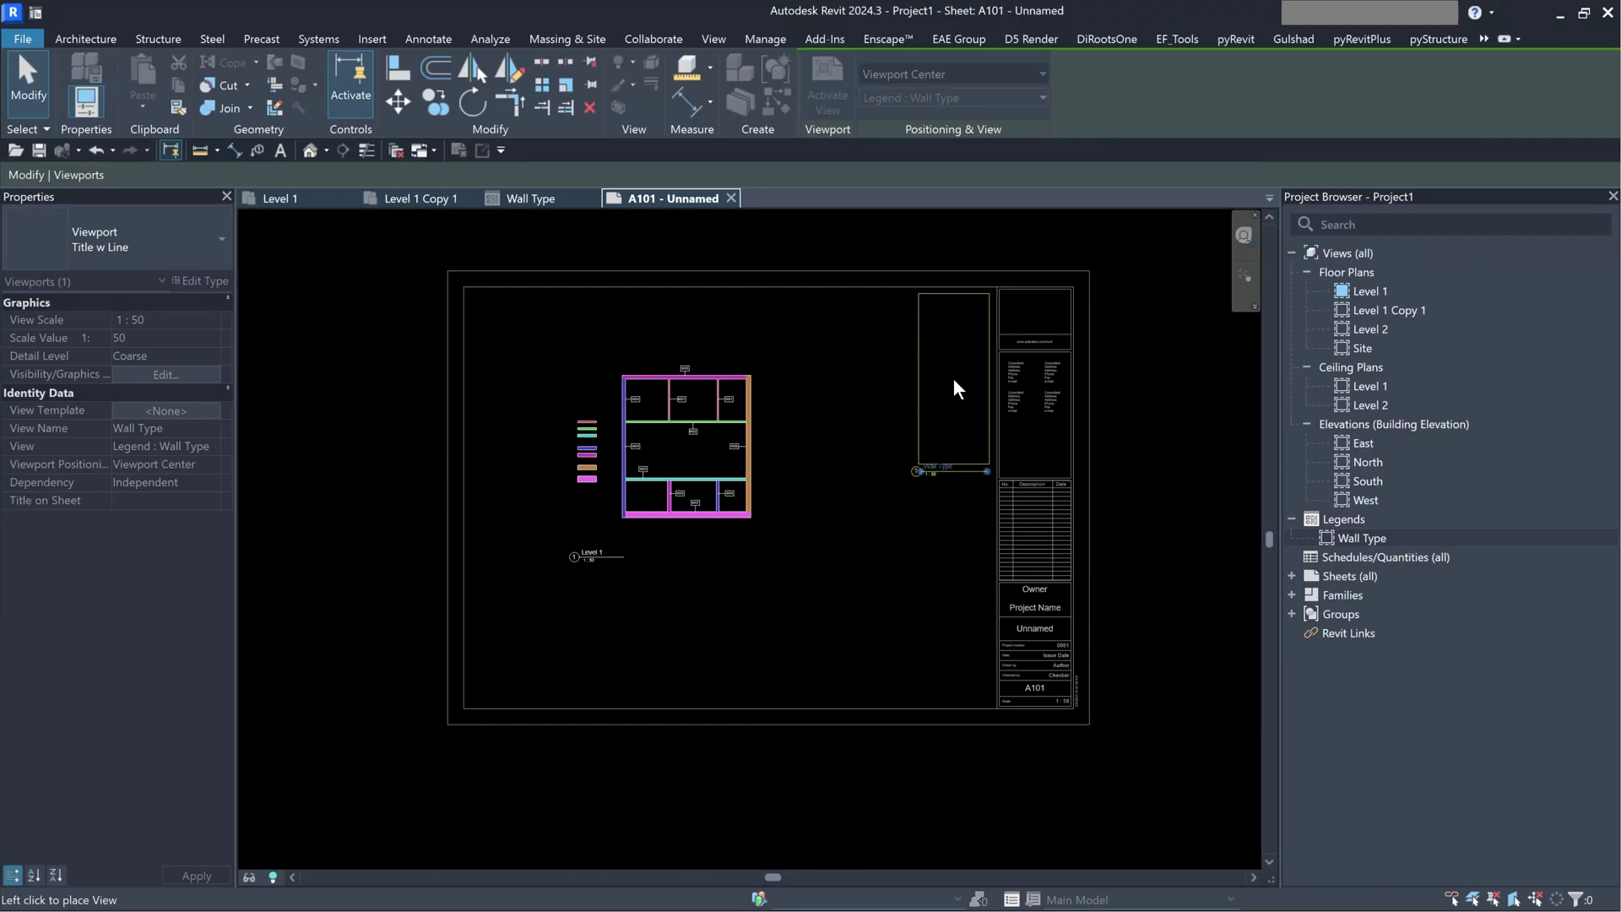
- Place the Wall Type legend and give it a new viewport type Title w Line 2 with Title <none>
click(954, 380)
scroll(918, 371, up, 3)
click(852, 506)
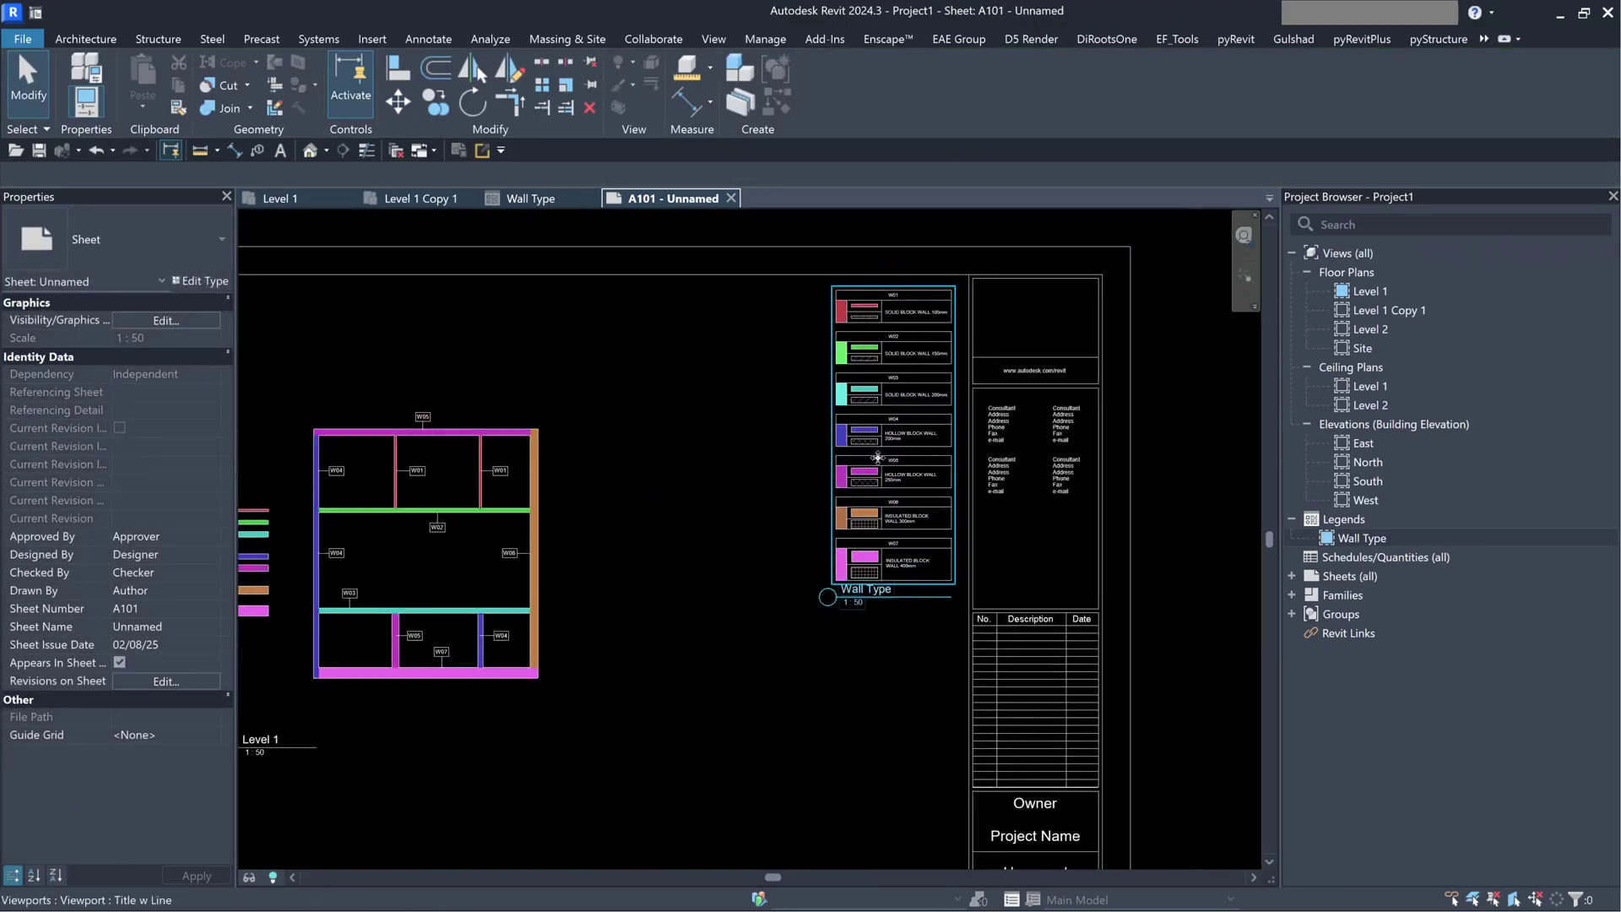
click(187, 279)
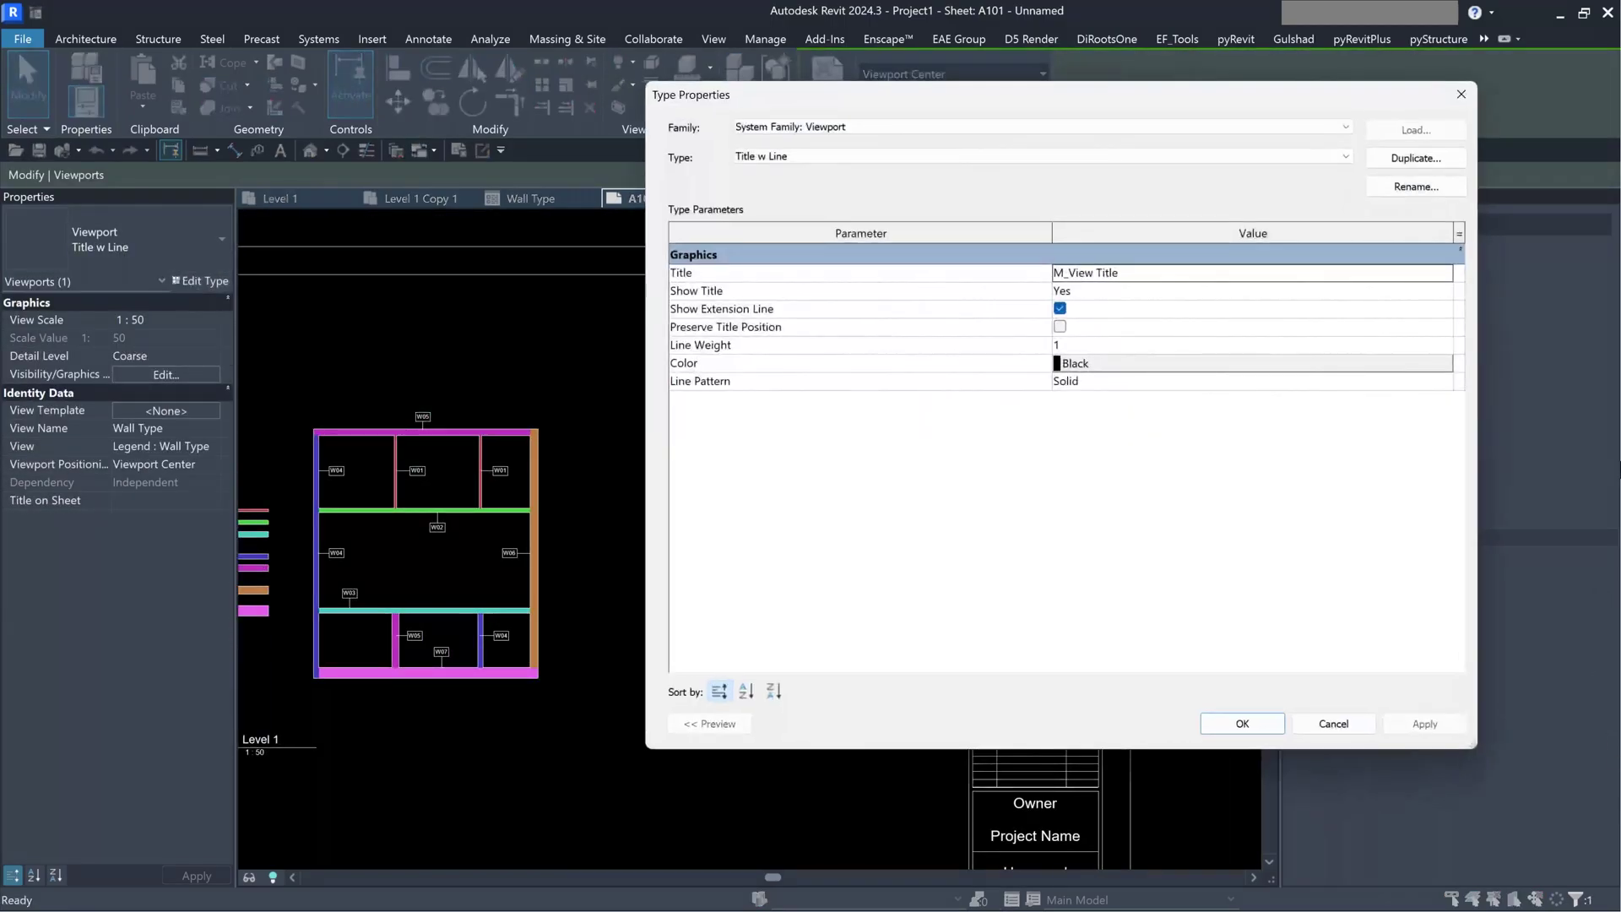
click(1416, 158)
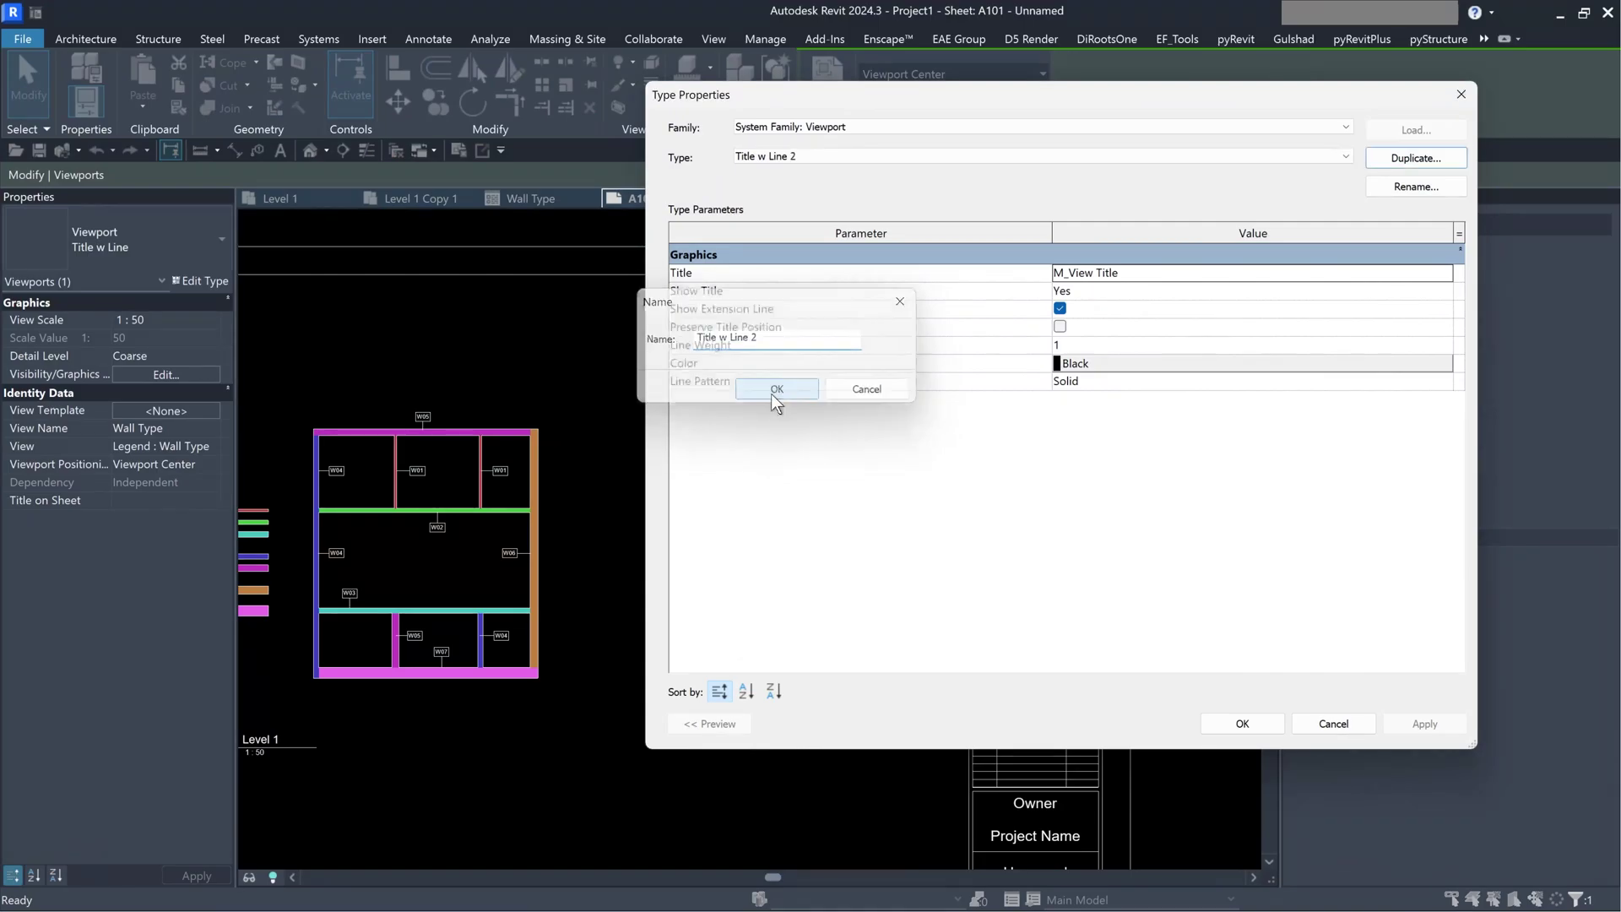
click(771, 391)
click(1367, 281)
click(1445, 272)
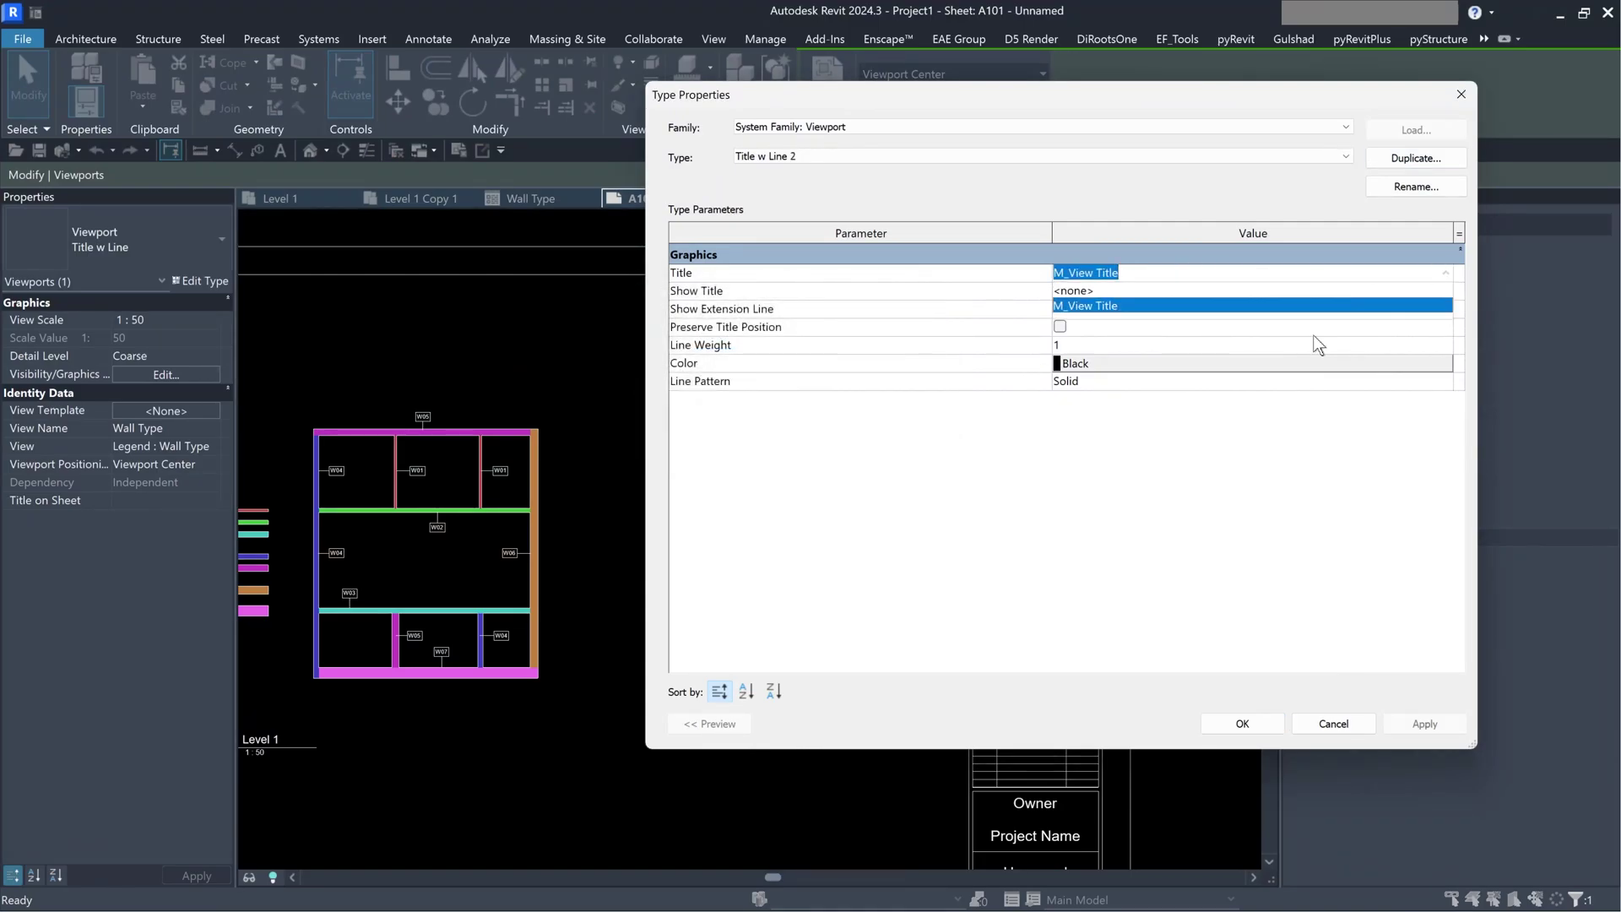
click(1096, 298)
click(1234, 725)
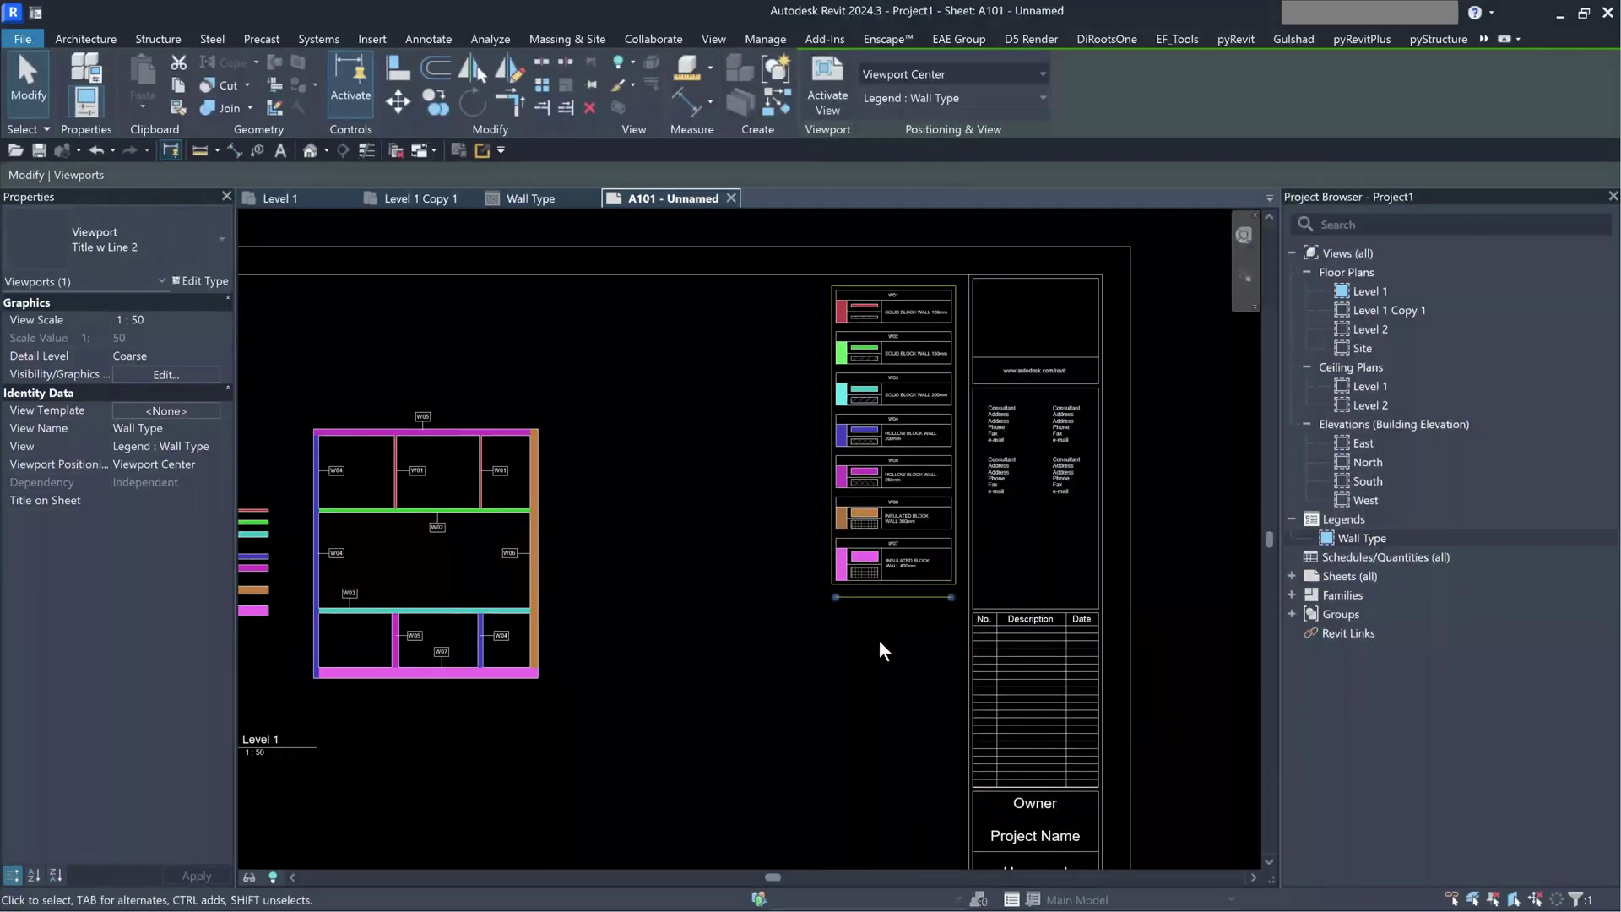
- Turn off Show Extension Line in the Title w Line 2 viewport type
click(879, 640)
click(426, 557)
click(200, 280)
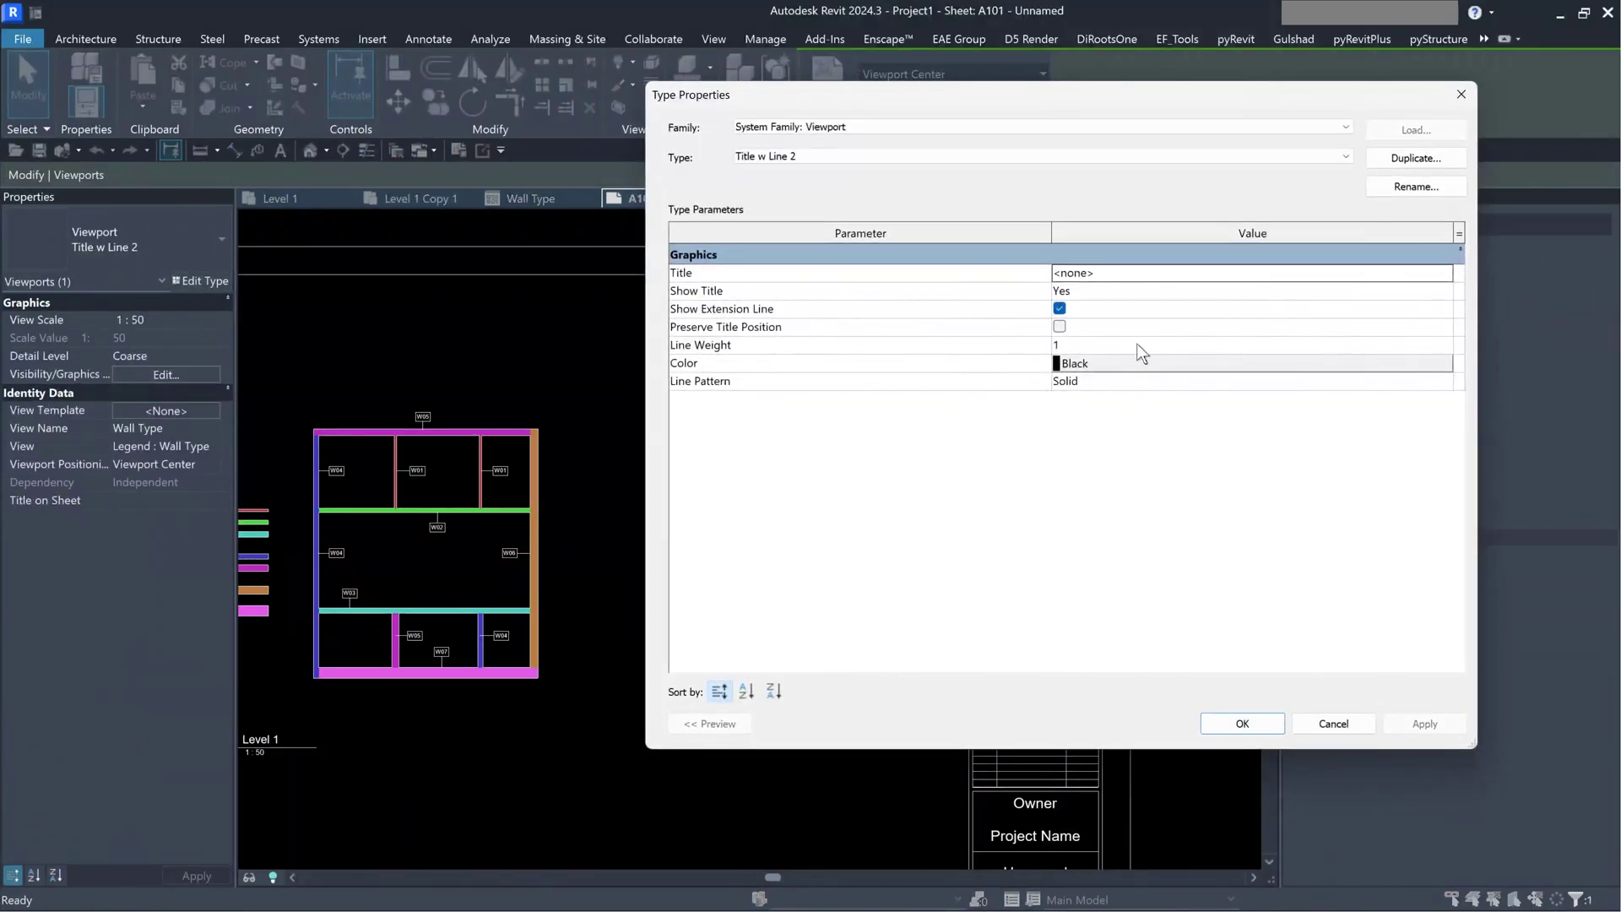
click(1058, 309)
click(1234, 716)
click(868, 721)
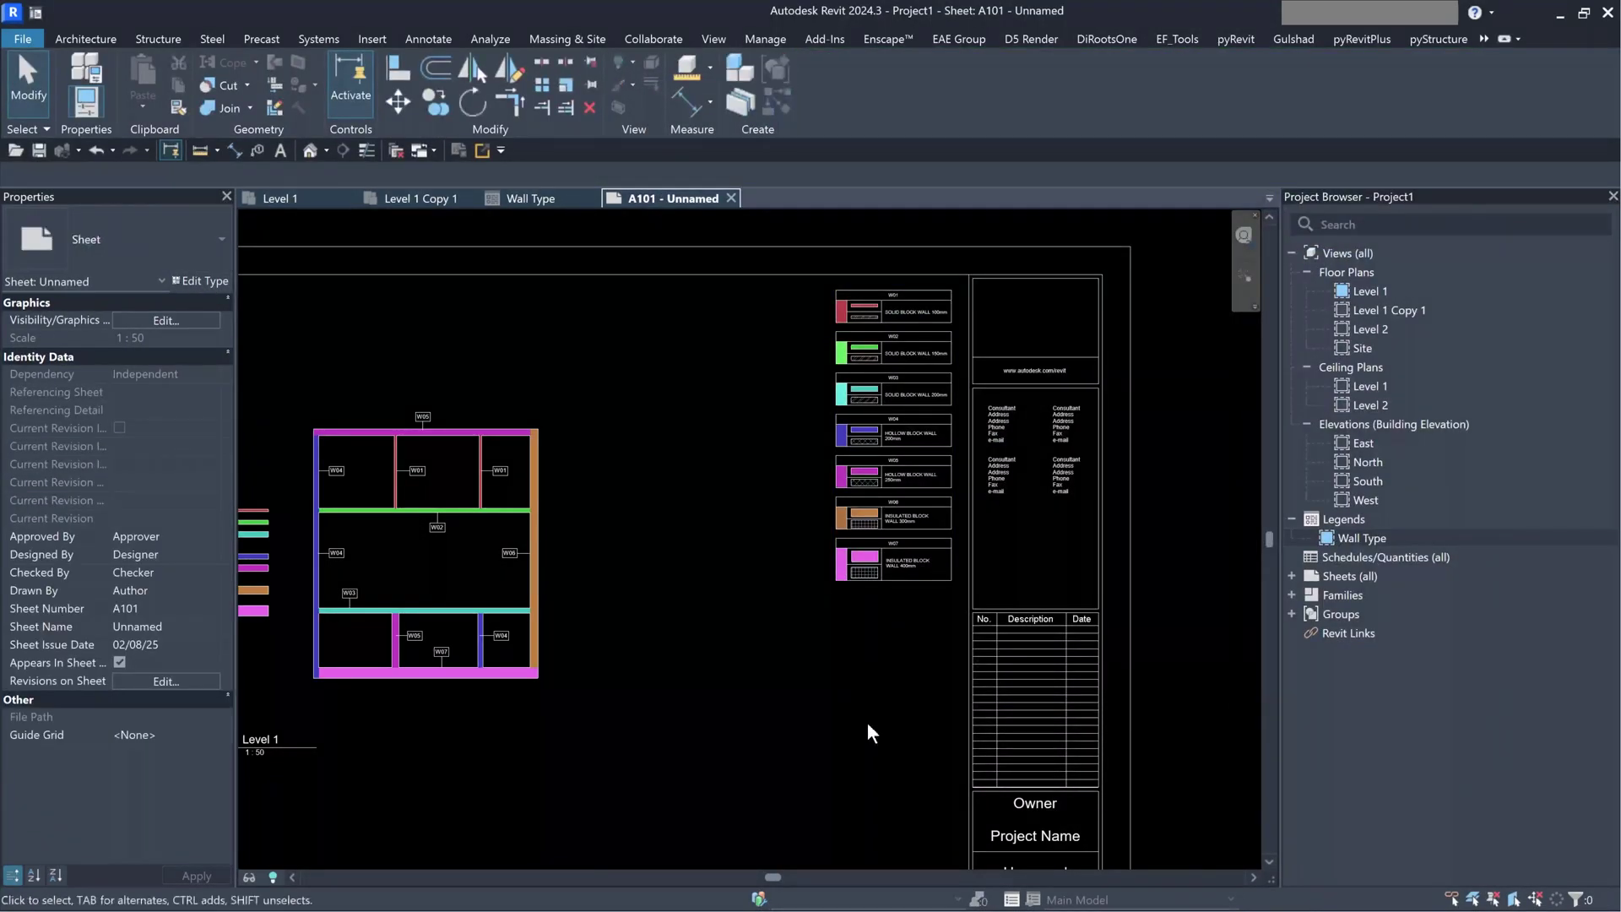
scroll(870, 591, down, 3)
scroll(622, 456, up, 3)
middle_drag(702, 422, 667, 465)
click(1039, 336)
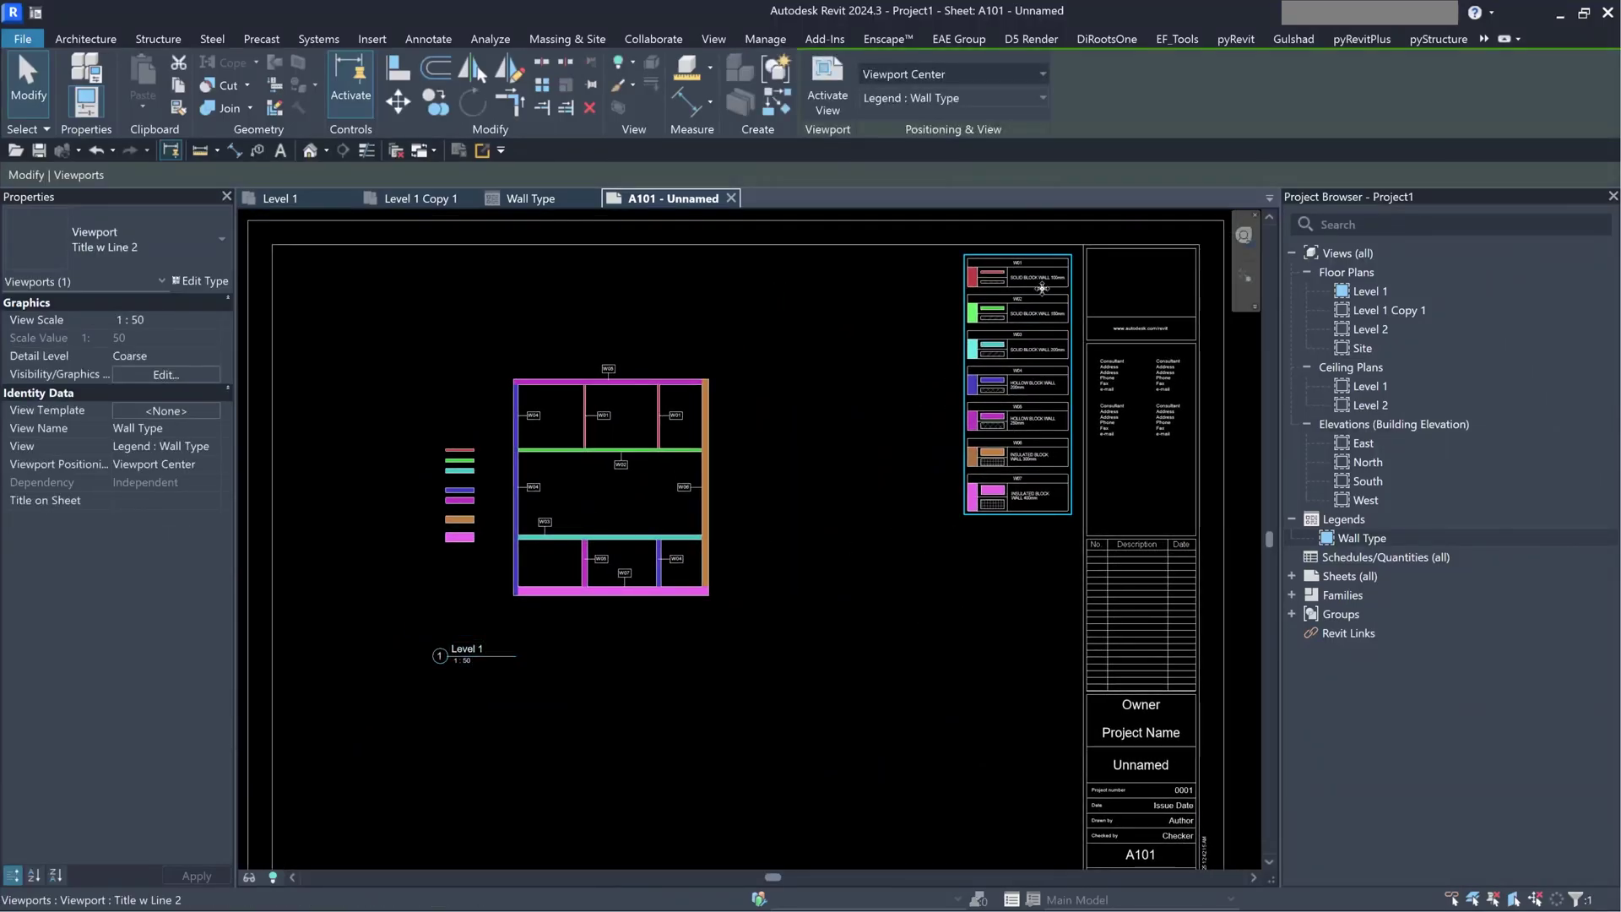
scroll(1039, 336, up, 5)
key(Escape)
scroll(971, 372, down, 5)
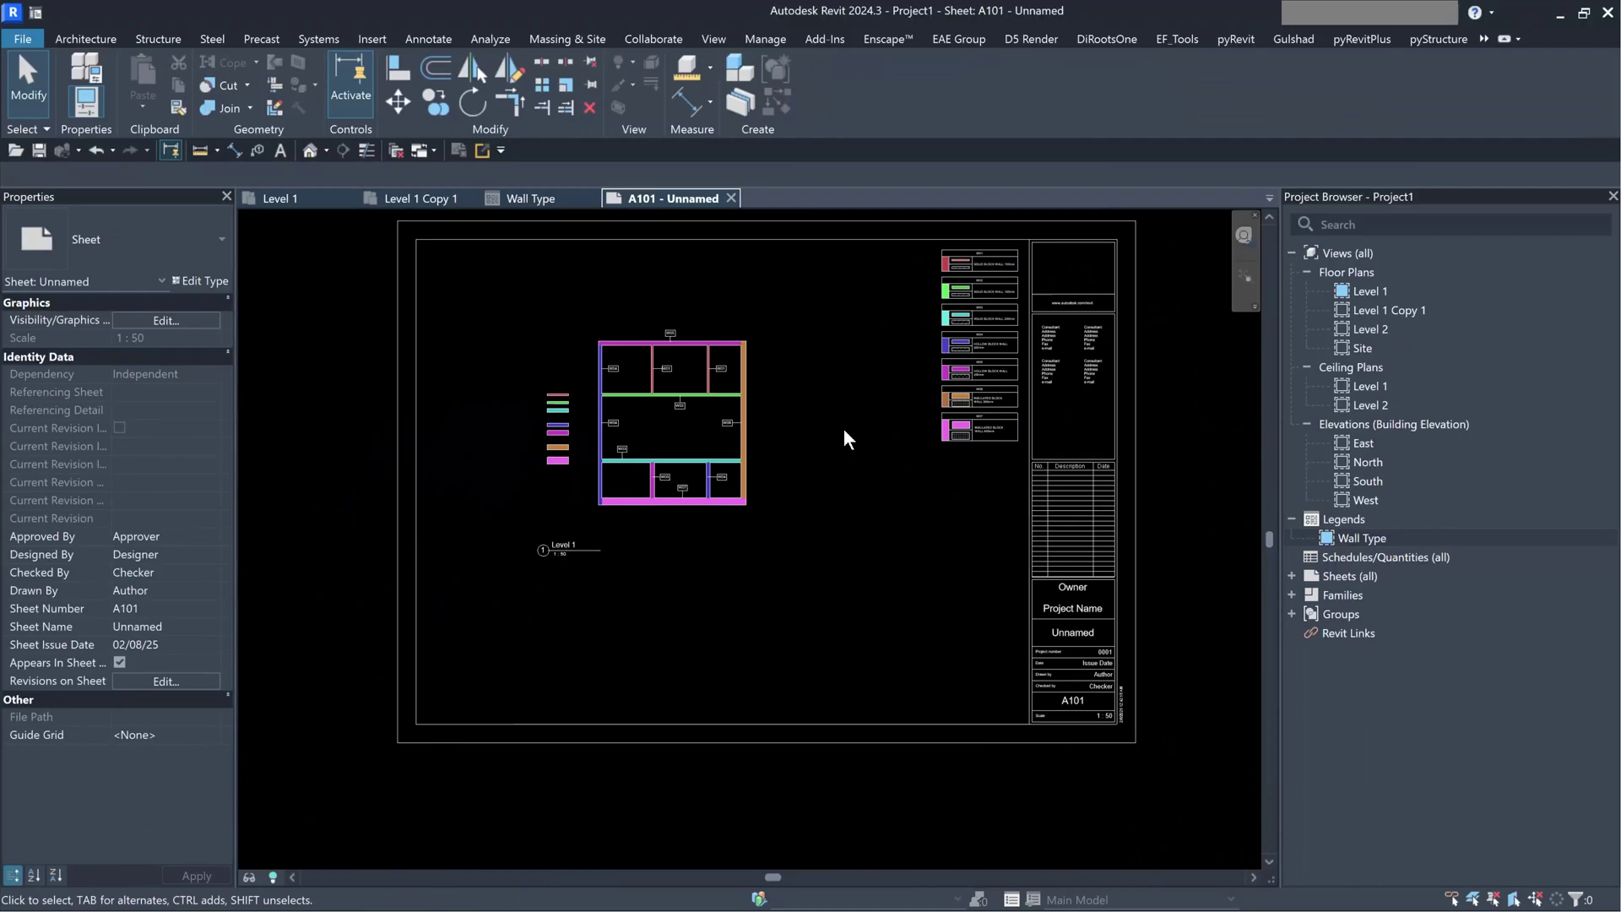
mouse_move(843, 428)
middle_down()
mouse_move(857, 462)
mouse_move(838, 473)
middle_up()
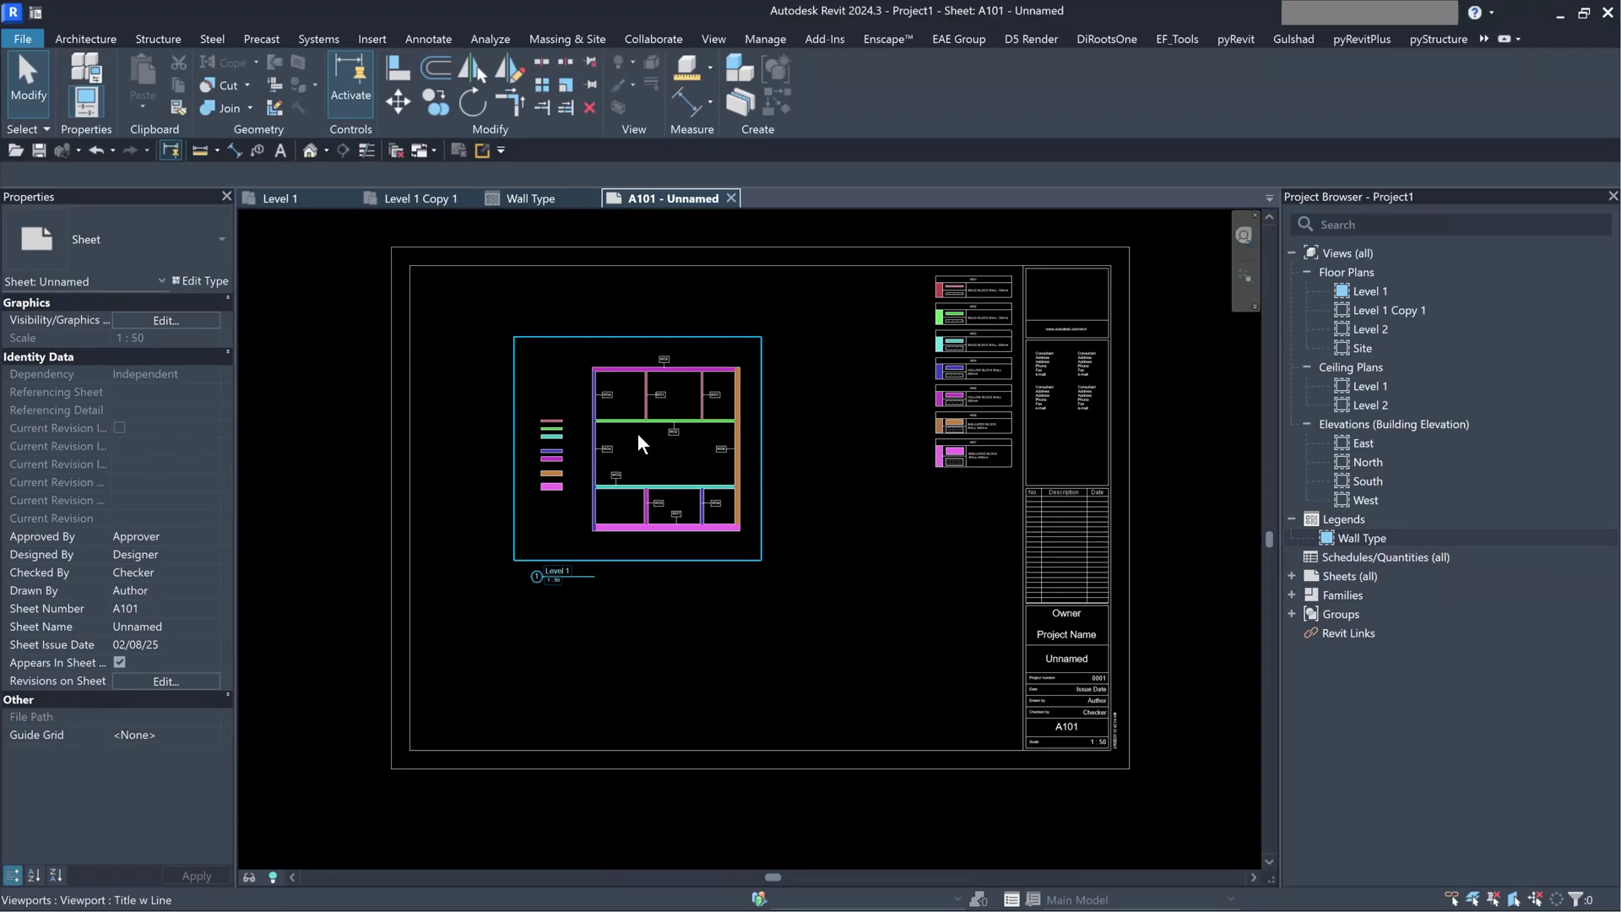
scroll(638, 437, up, 1)
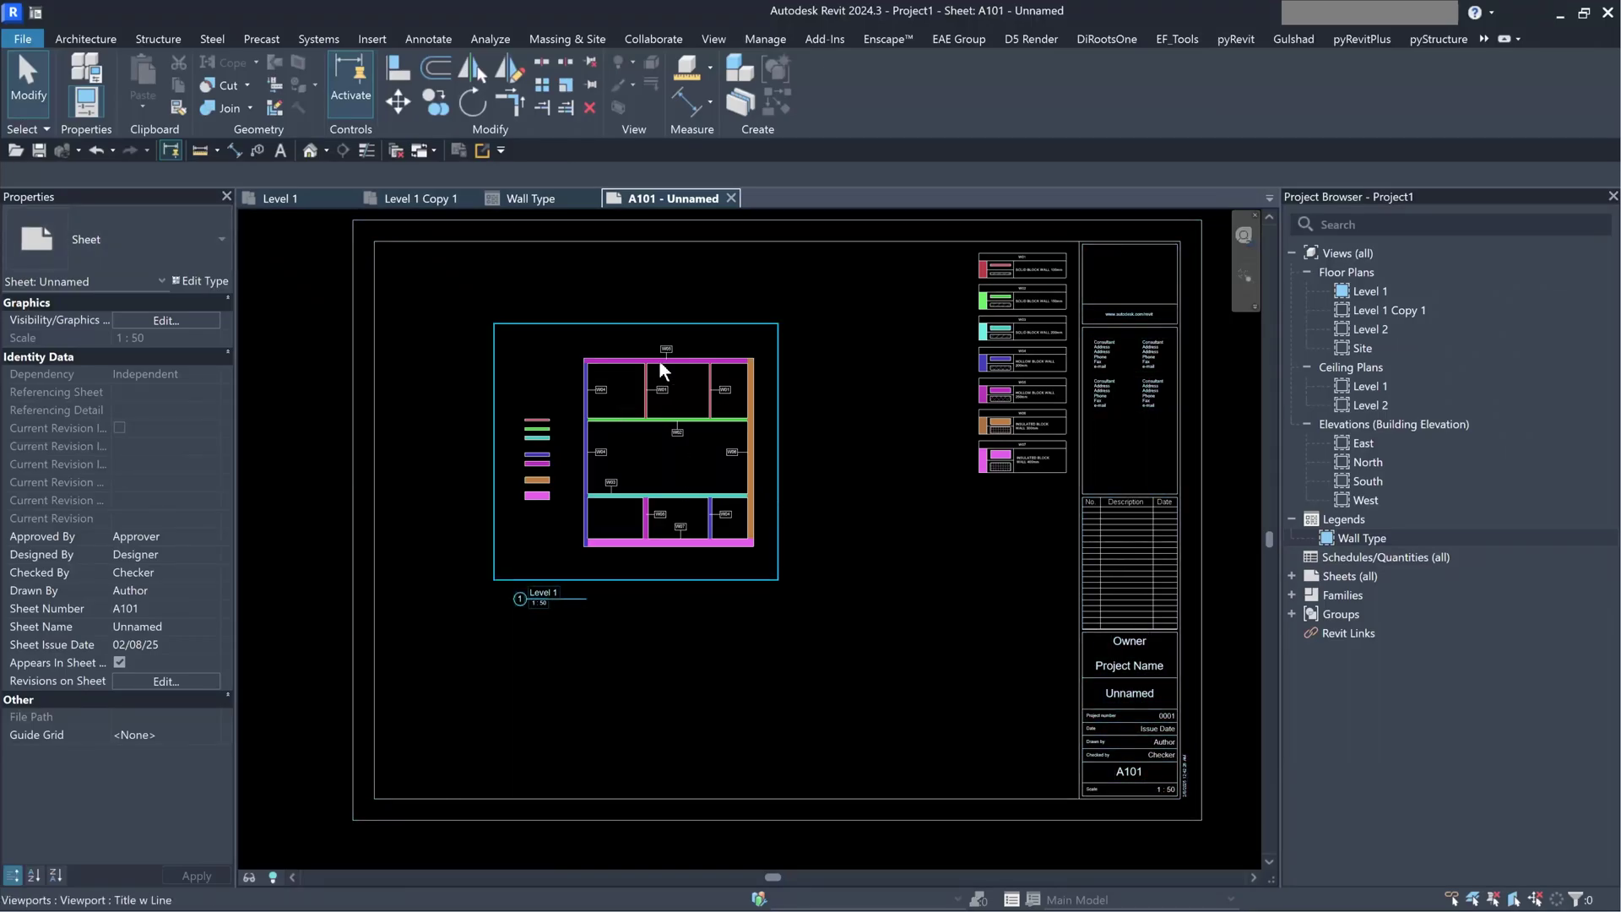
scroll(835, 423, down, 1)
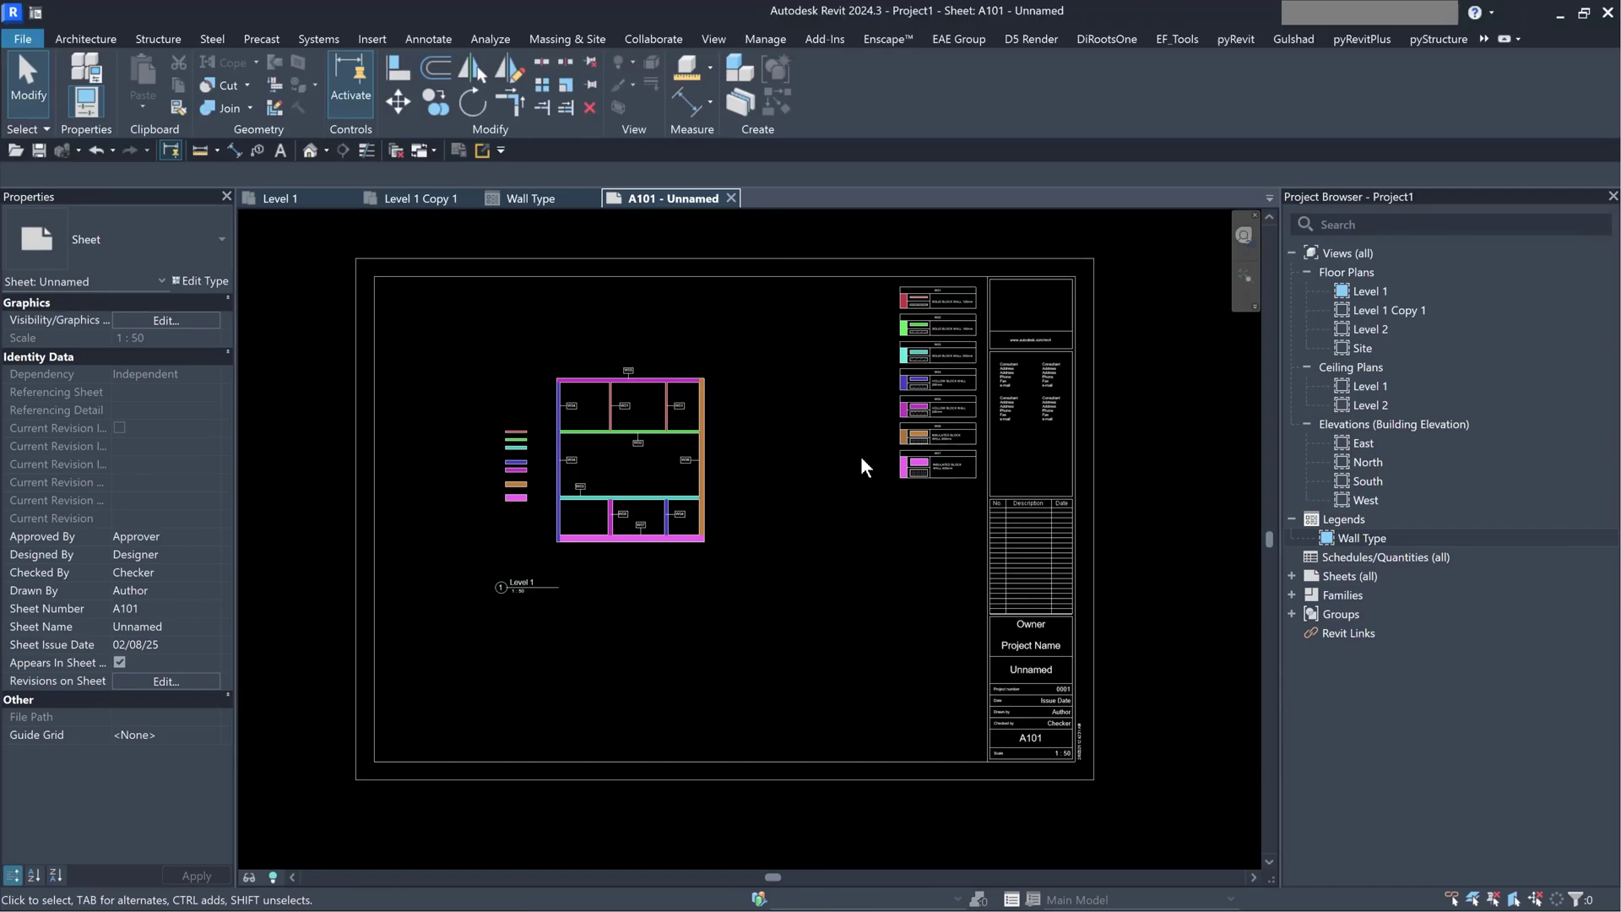
click(655, 458)
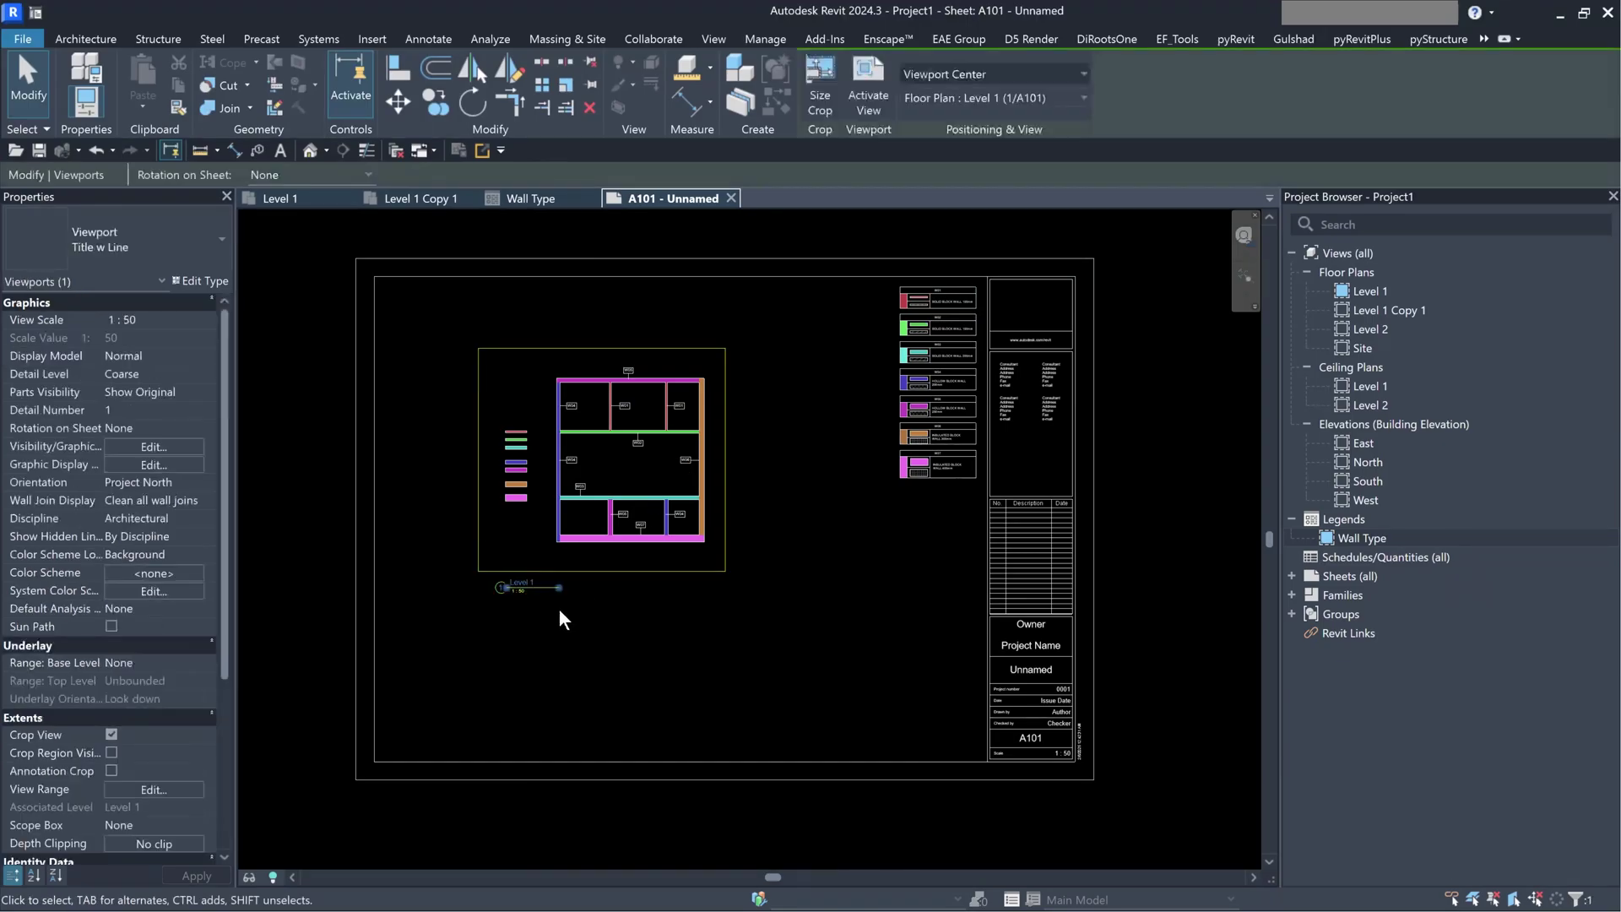
key(Escape)
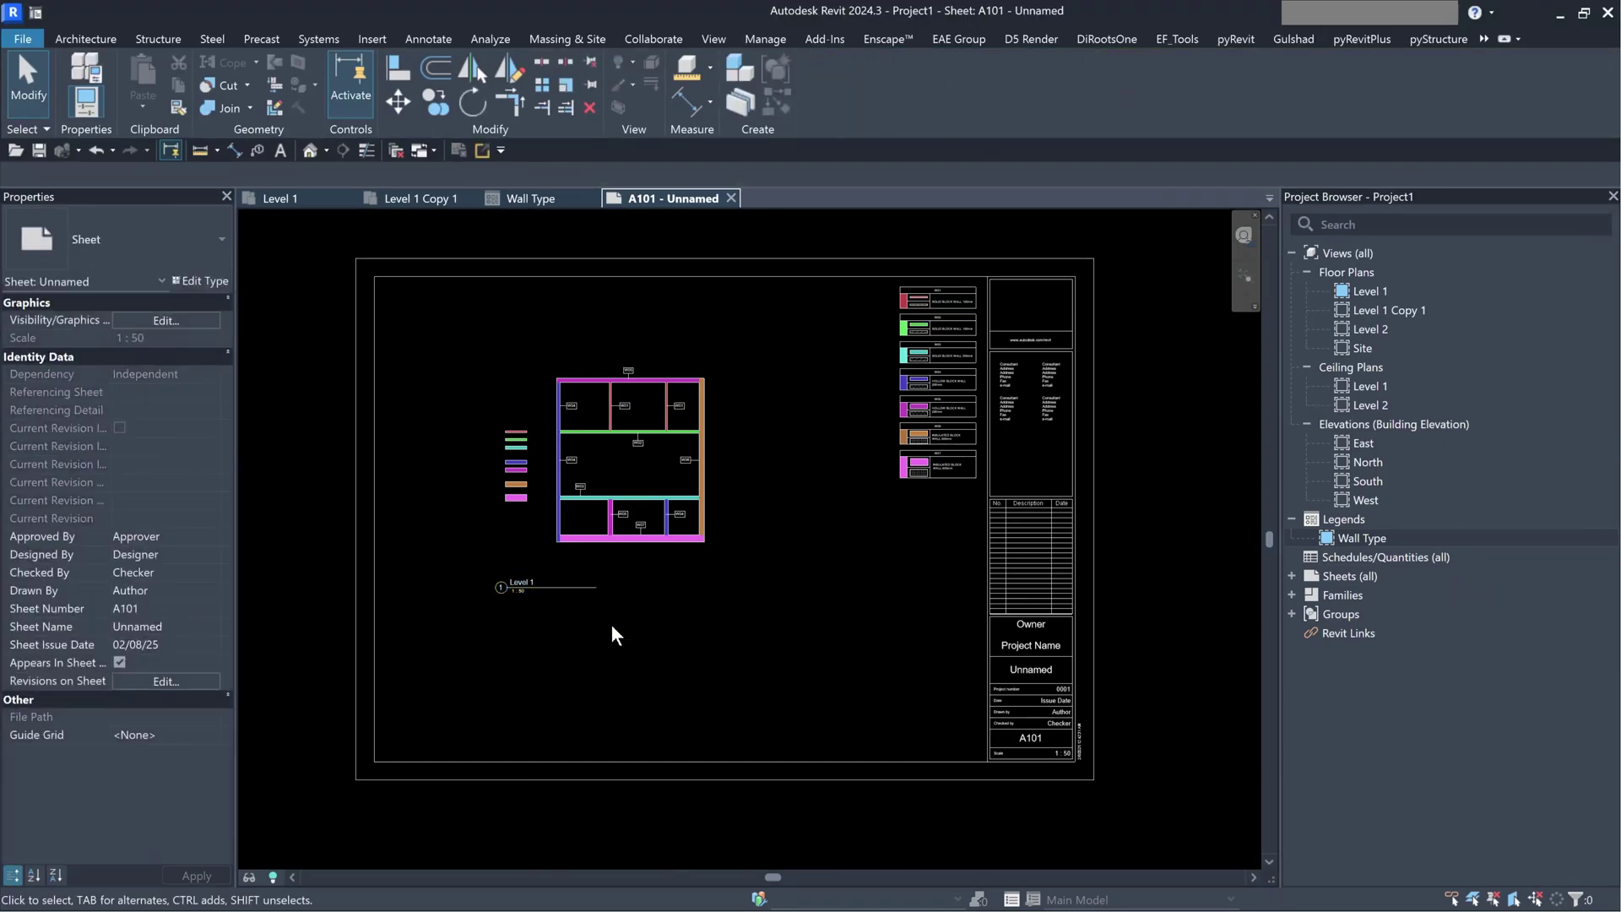